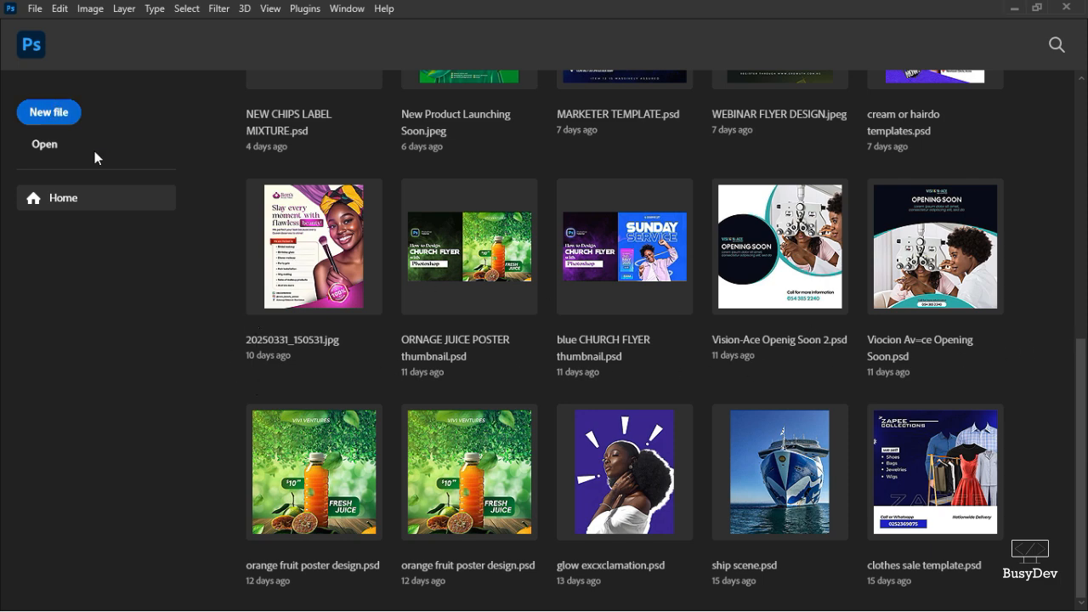
Start a new document and name it FRESH MANGOES POSTER.
{"action": "left_click", "coordinate": [58, 117]}
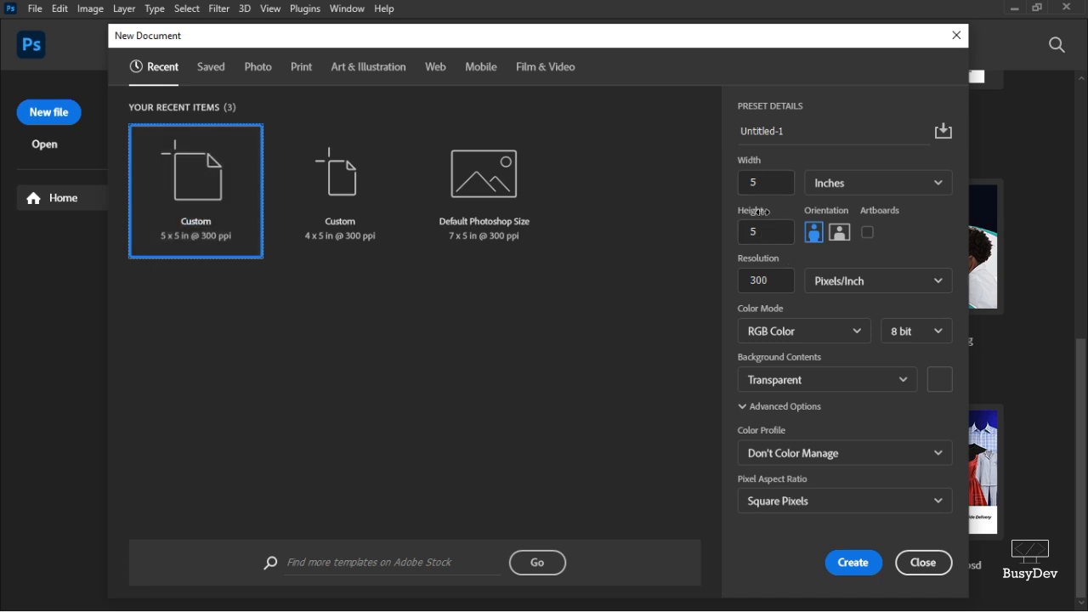
{"action": "left_click", "coordinate": [825, 187]}
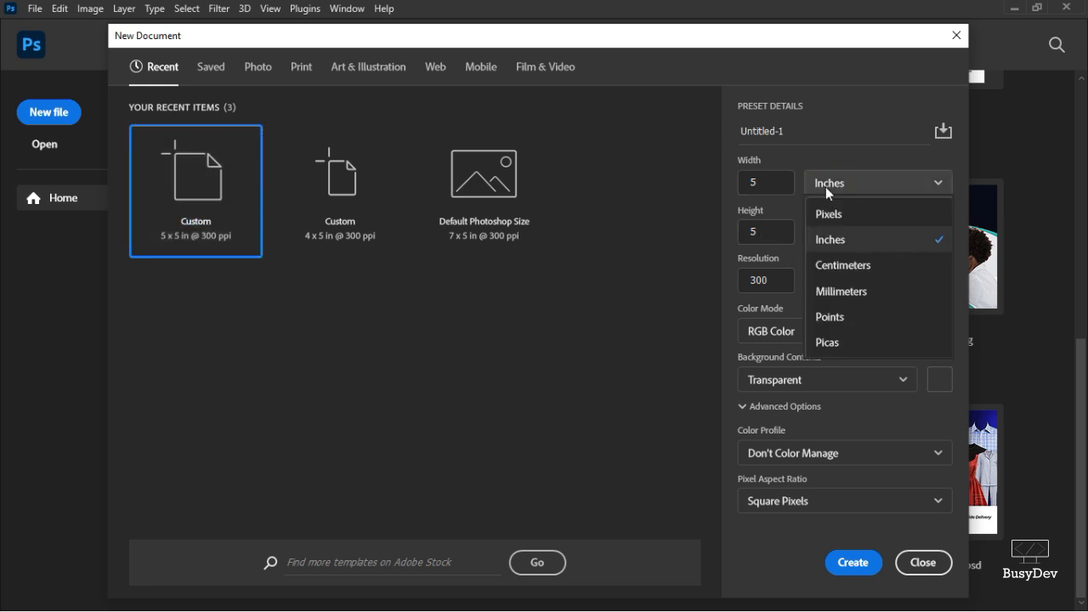
{"action": "left_click", "coordinate": [825, 187]}
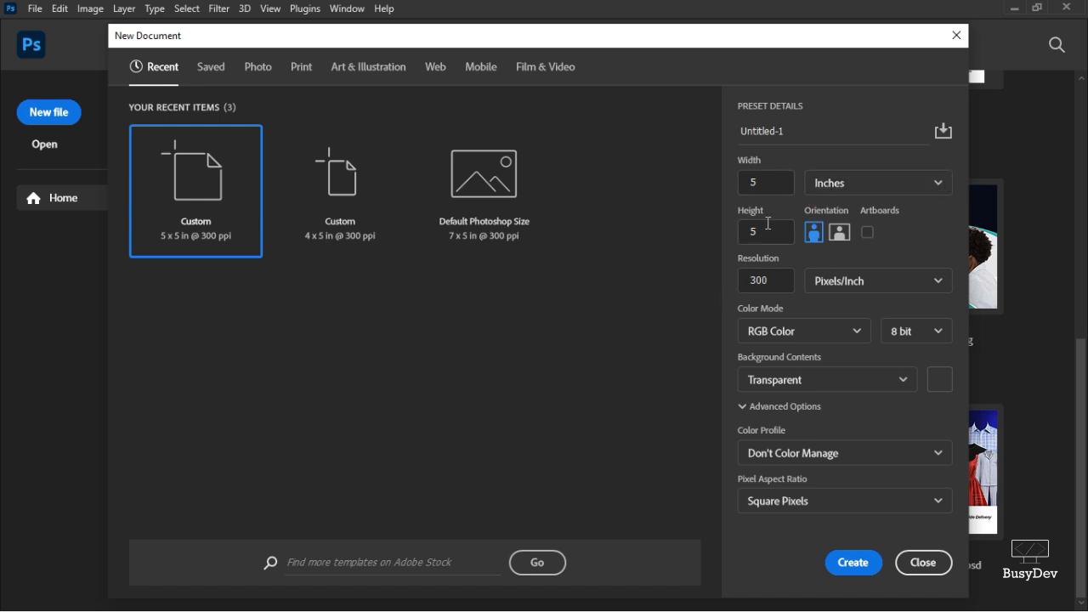
{"action": "left_click_drag", "start_coordinate": [796, 135], "coordinate": [680, 136]}
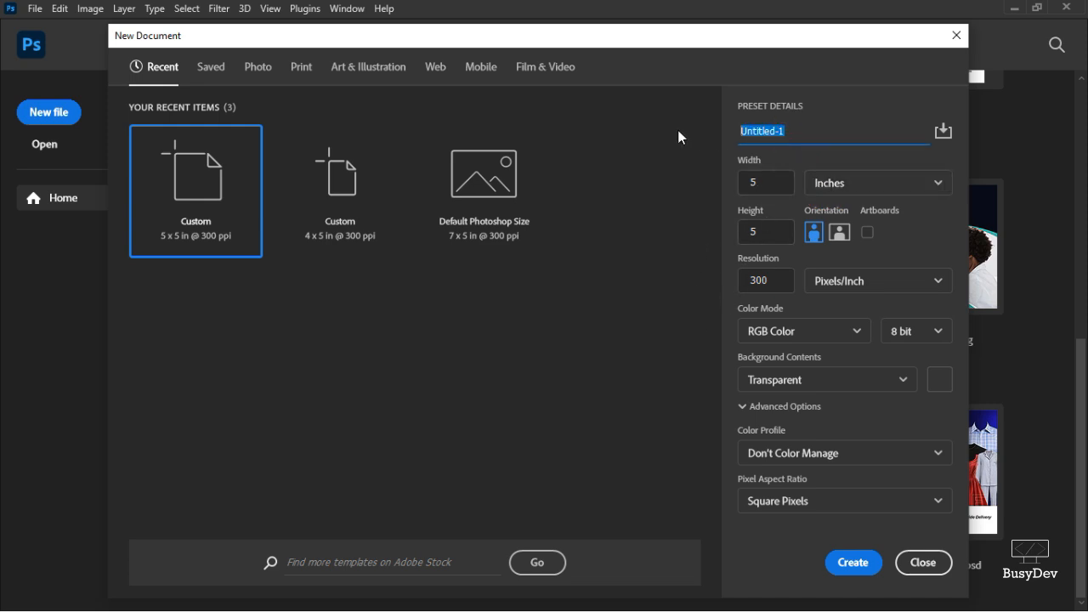
{"action": "type", "text": "FRSE"}
{"action": "type", "text": "H MANGOES "}
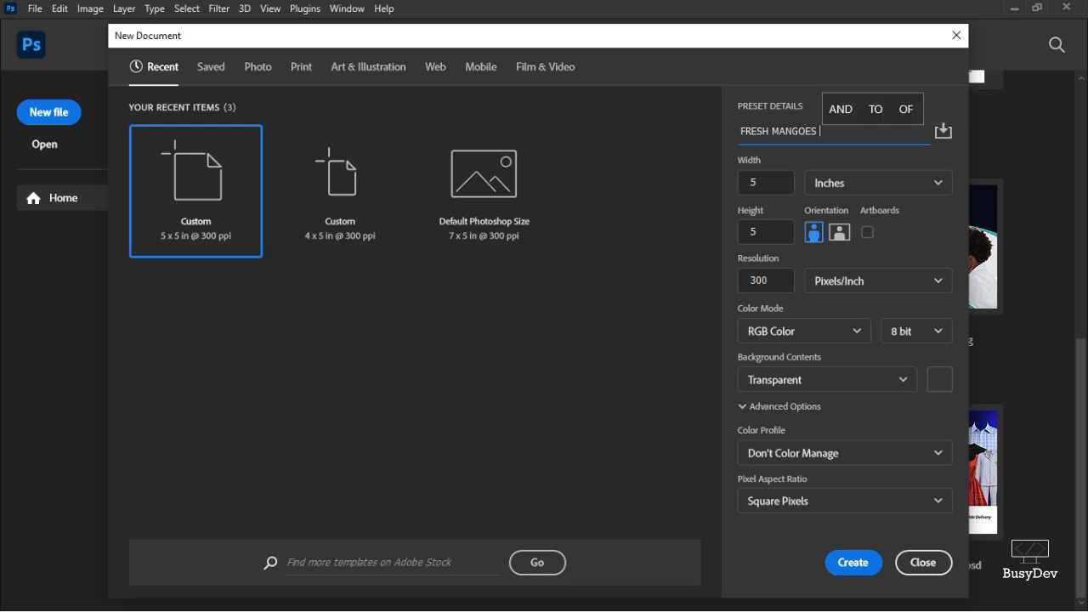
{"action": "type", "text": "POSTER"}
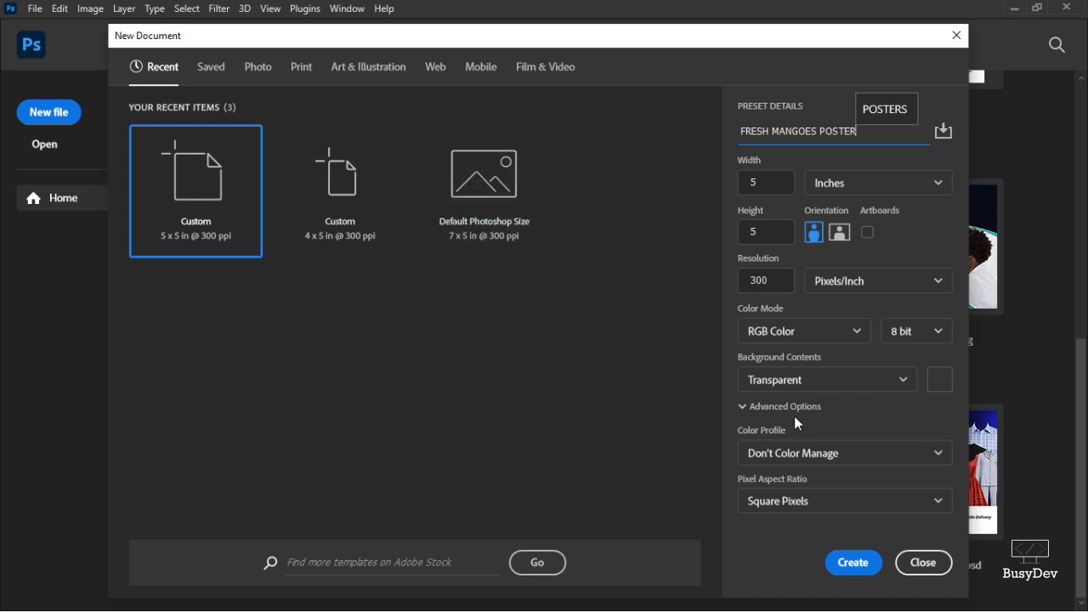
Create the 5 x 5 inch, 300 ppi document with a transparent background.
{"action": "left_click", "coordinate": [893, 382]}
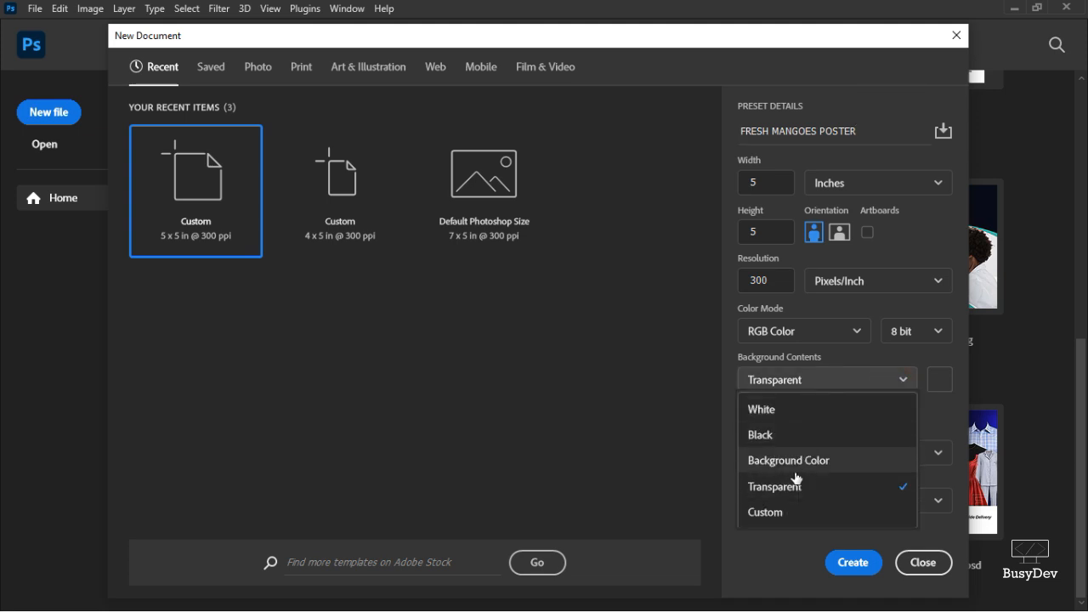
{"action": "left_click", "coordinate": [802, 411]}
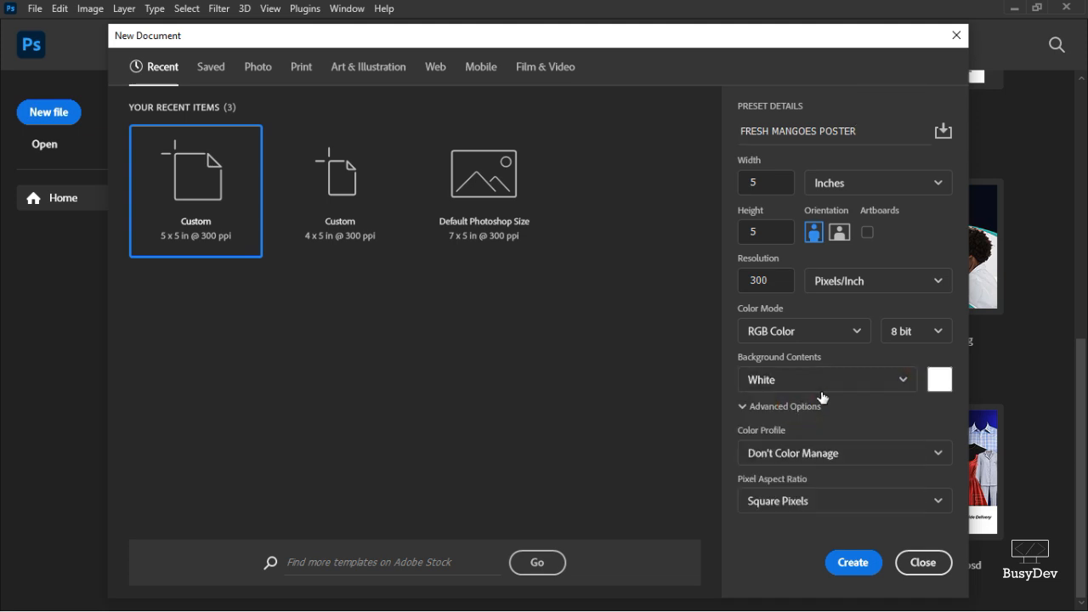
{"action": "left_click", "coordinate": [822, 387]}
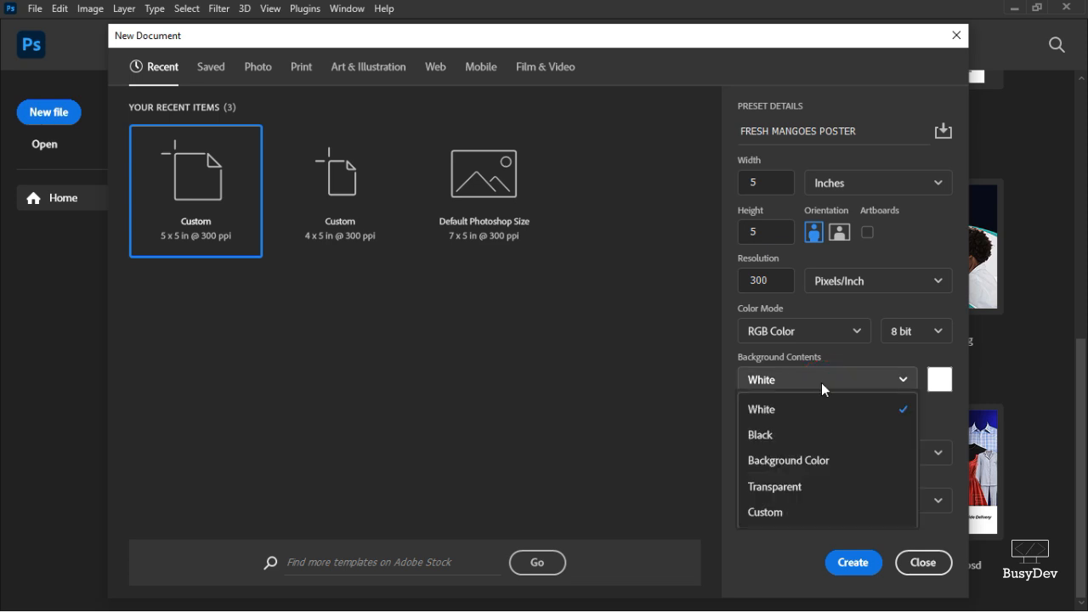
{"action": "left_click", "coordinate": [767, 489]}
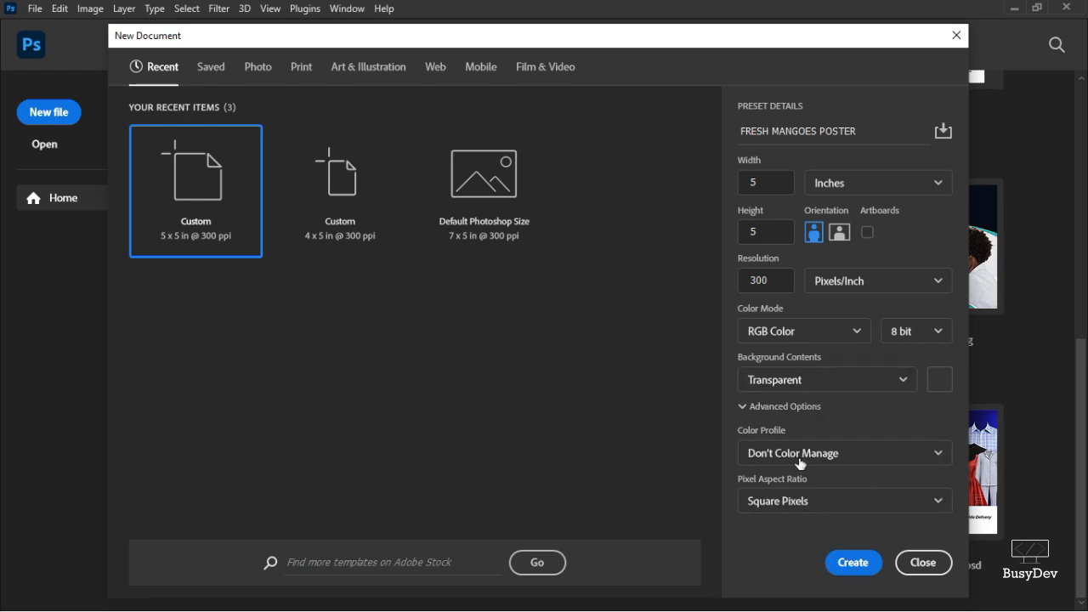
{"action": "left_click", "coordinate": [855, 560]}
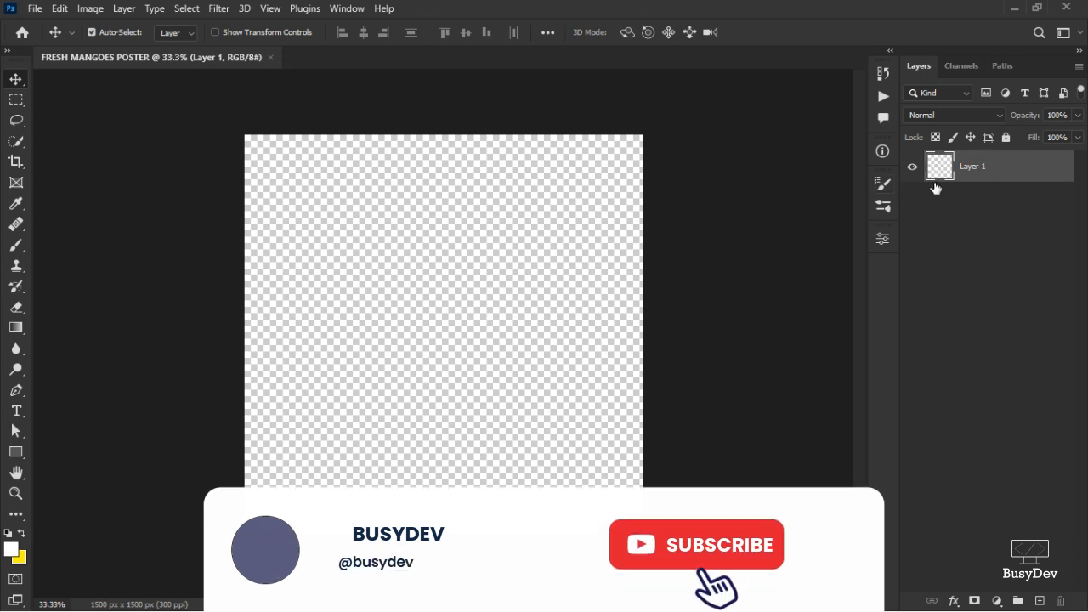
{"action": "left_click", "coordinate": [31, 12]}
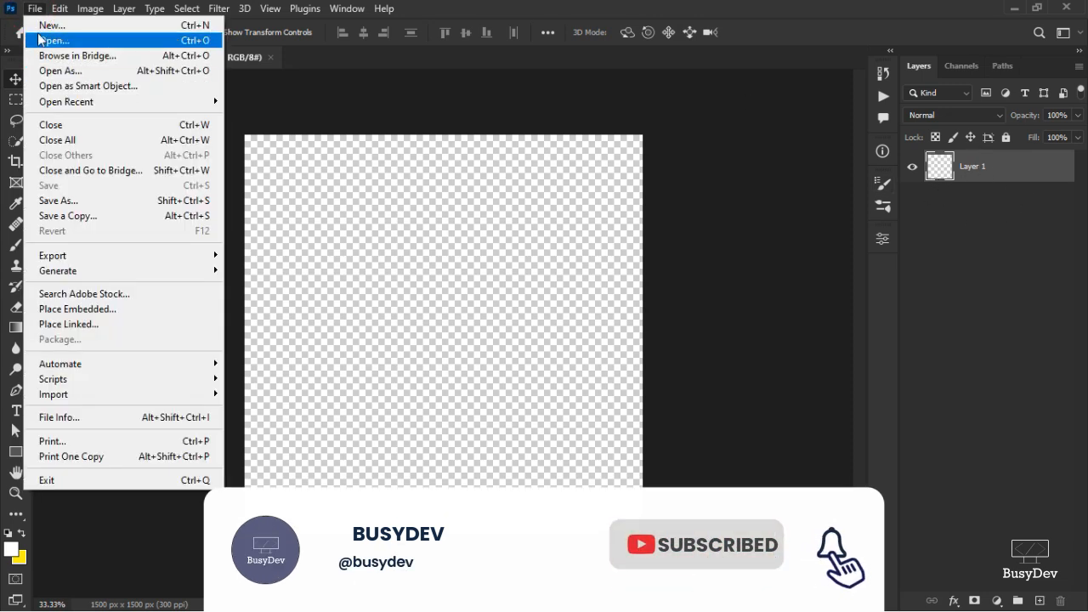
{"action": "left_click", "coordinate": [45, 26]}
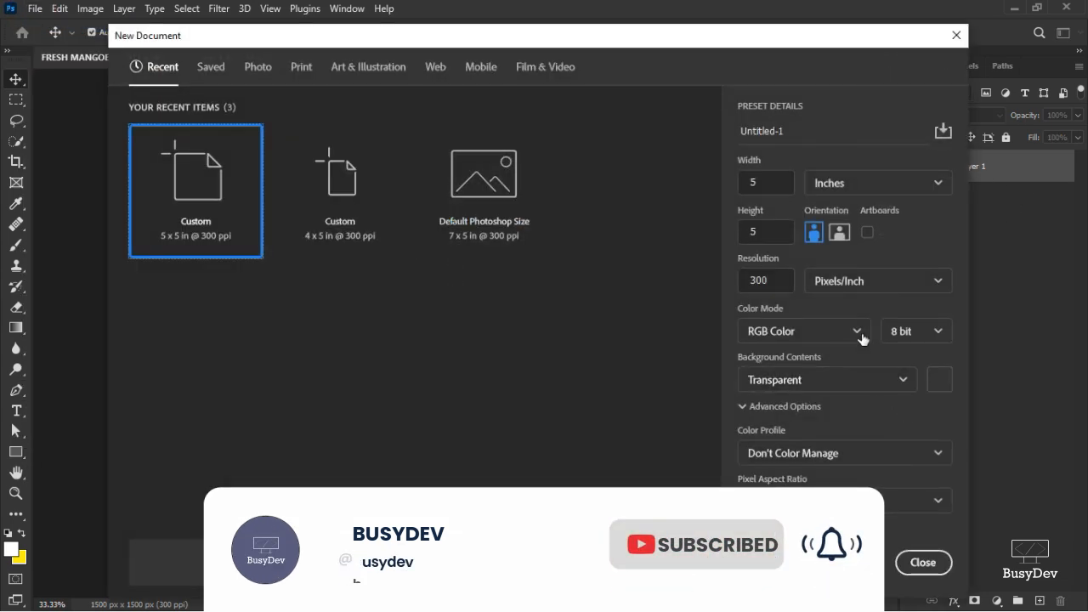
{"action": "left_click", "coordinate": [899, 382]}
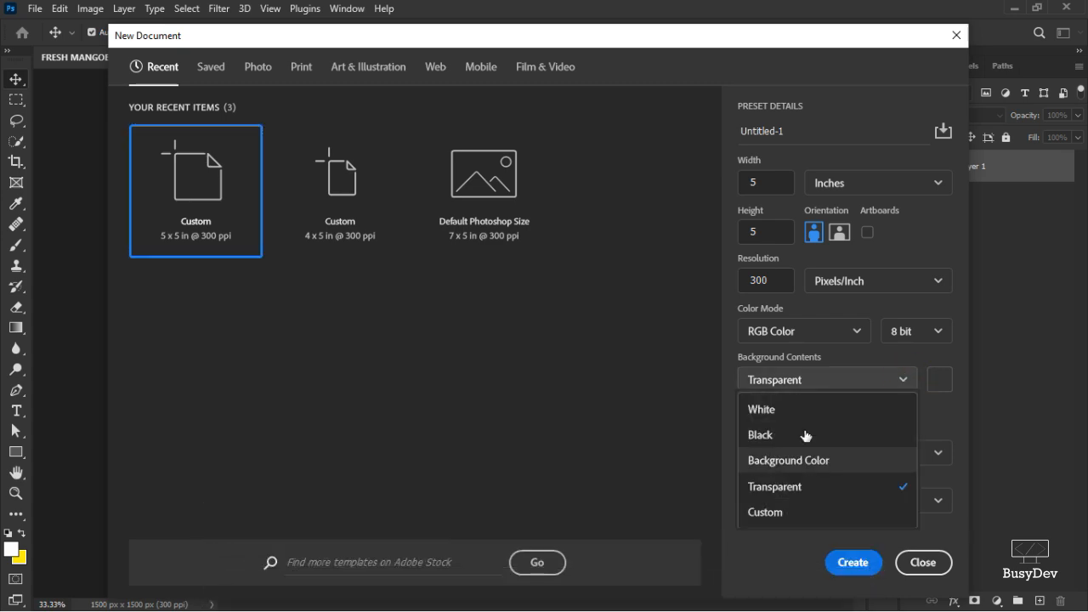
{"action": "left_click", "coordinate": [821, 408]}
{"action": "left_click", "coordinate": [851, 565]}
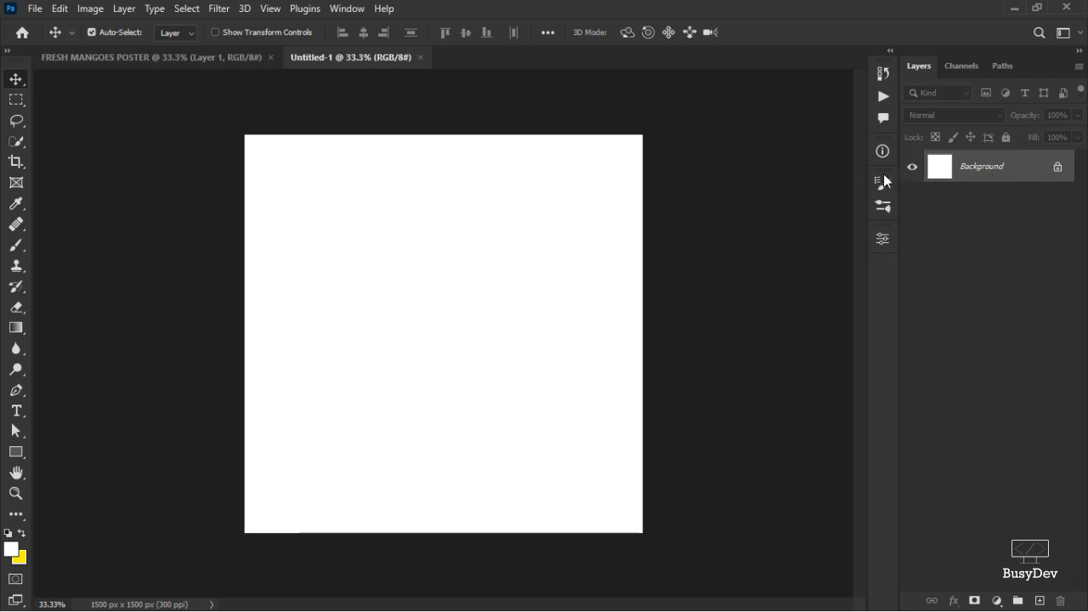
{"action": "double_click", "coordinate": [938, 176]}
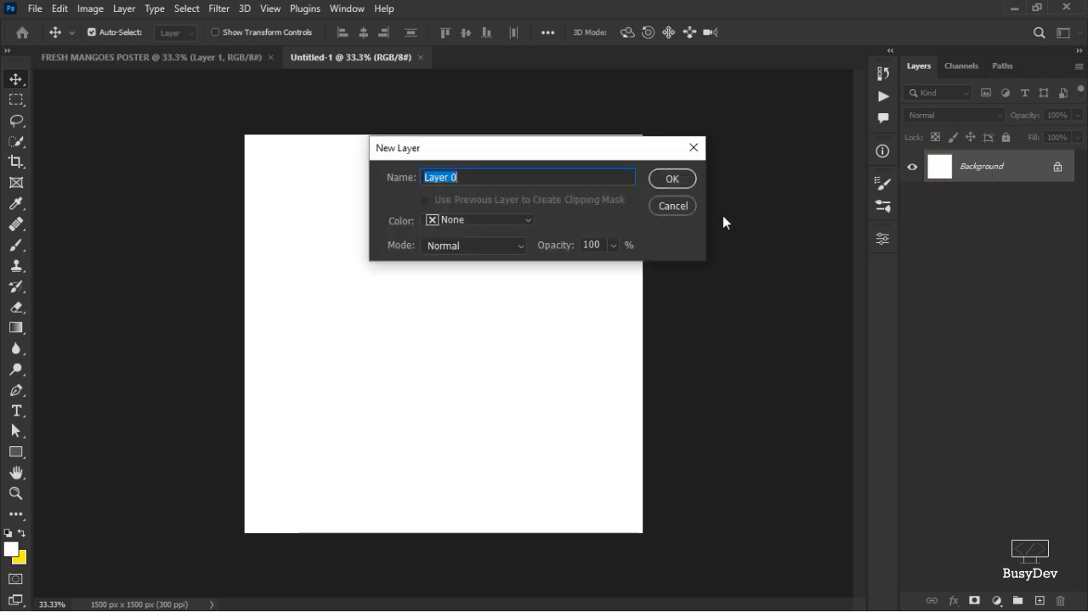
{"action": "left_click", "coordinate": [663, 206]}
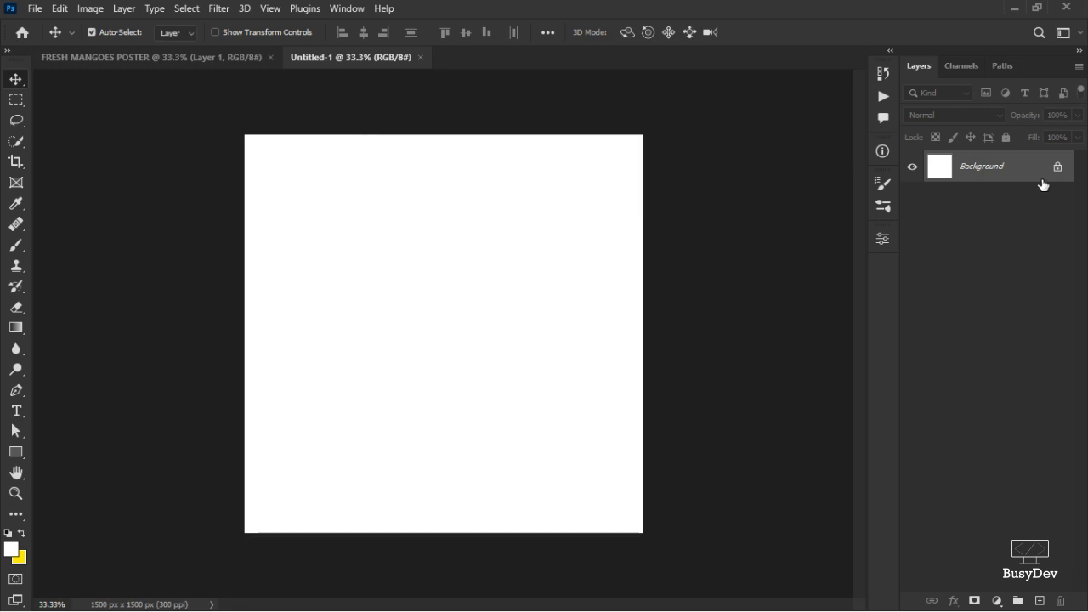
{"action": "left_click", "coordinate": [420, 59]}
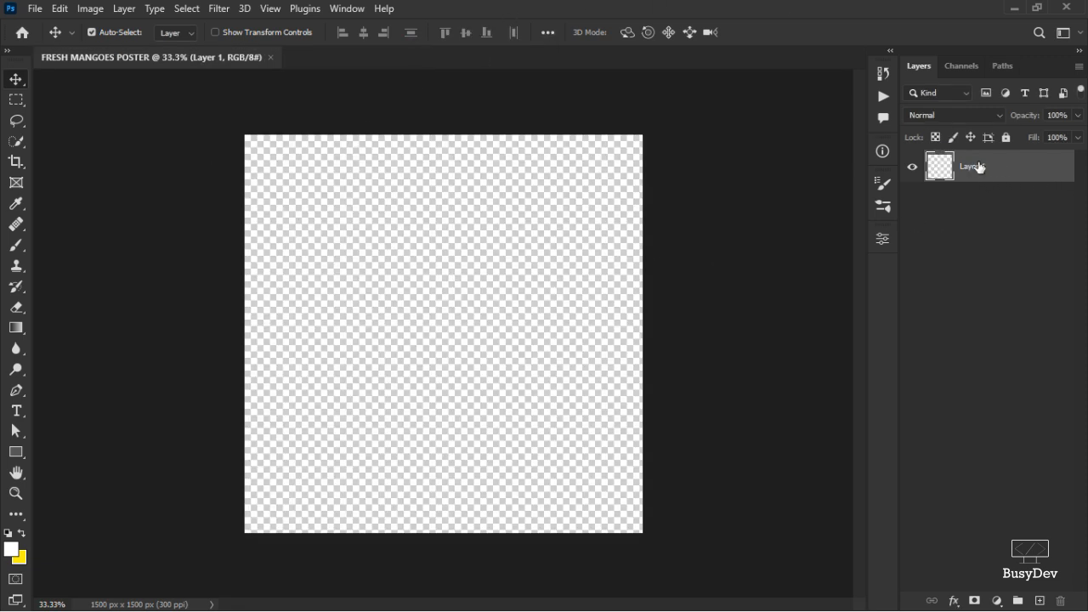
{"action": "left_click", "coordinate": [996, 598]}
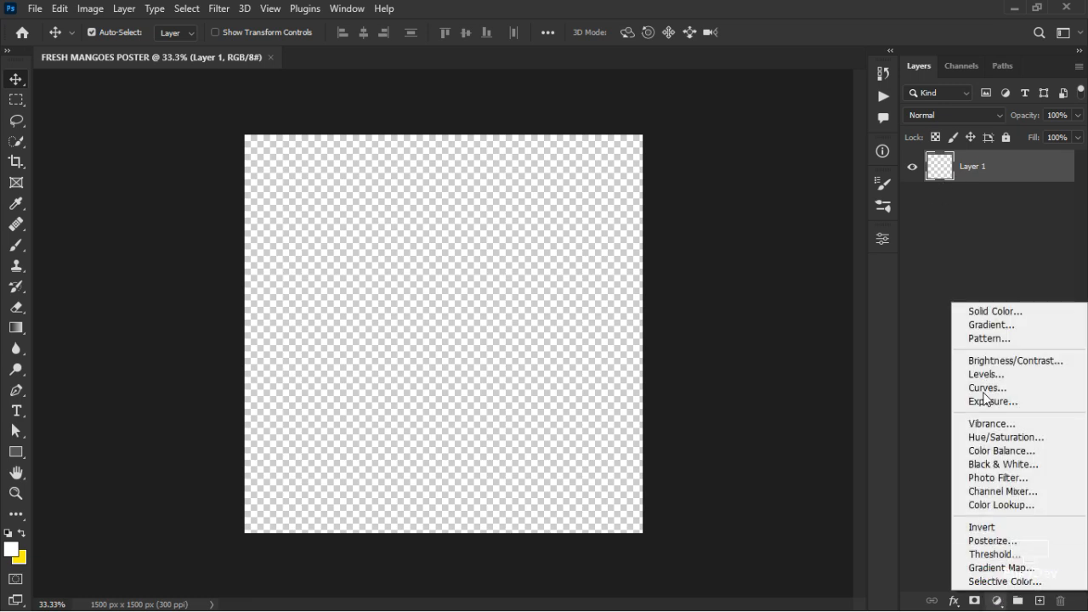
{"action": "left_click", "coordinate": [991, 311]}
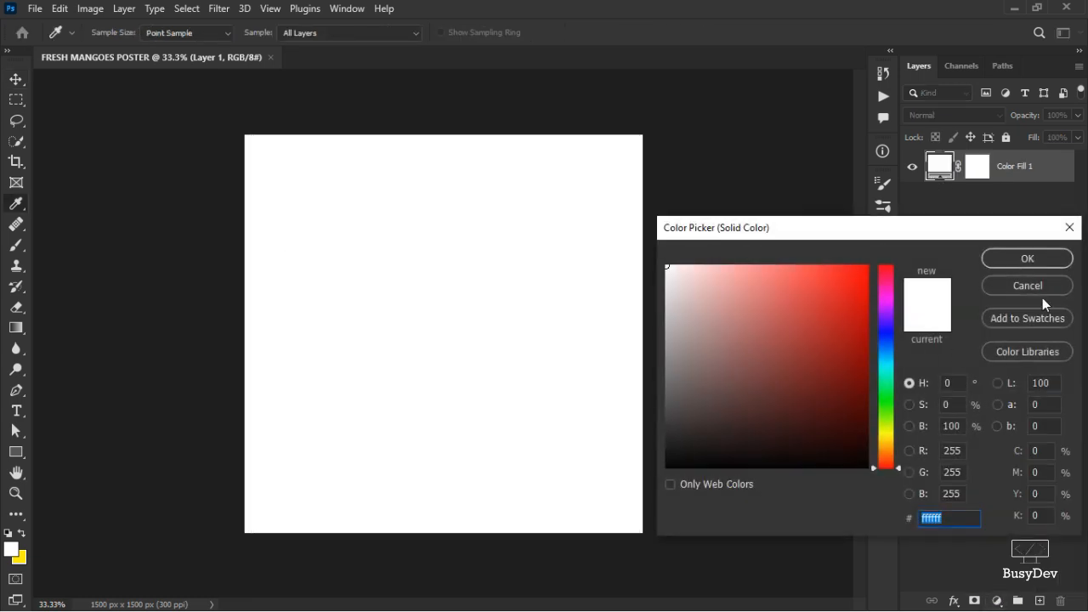
{"action": "left_click", "coordinate": [1033, 288]}
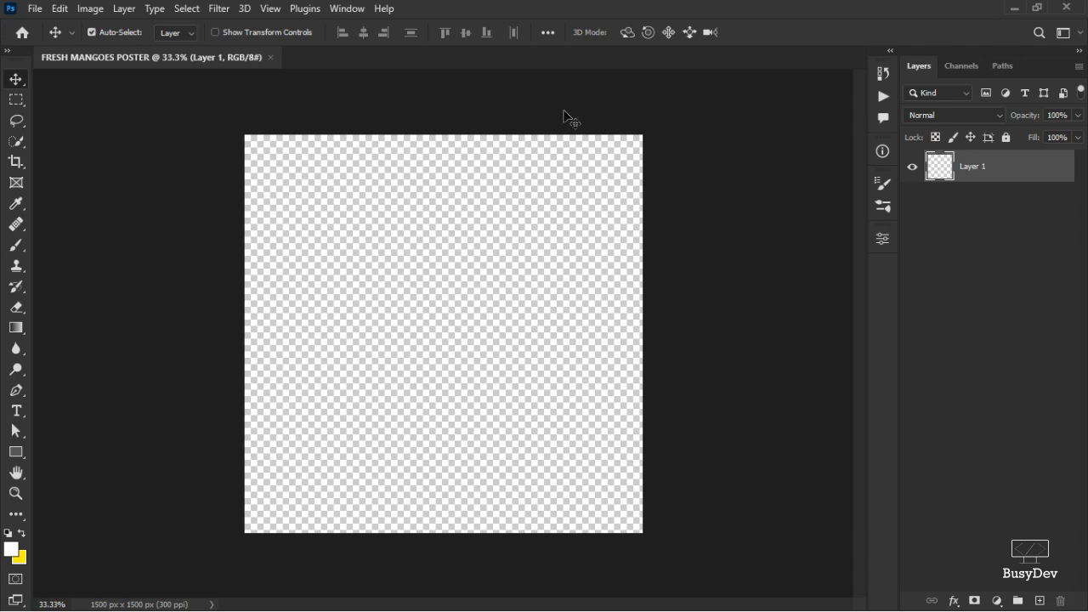
Place the empty wooden tabletop jungle image from the FRESH MANGOES POSTER folder into the poster.
{"action": "key", "text": "alt+Tab"}
{"action": "key", "text": "alt+Tab"}
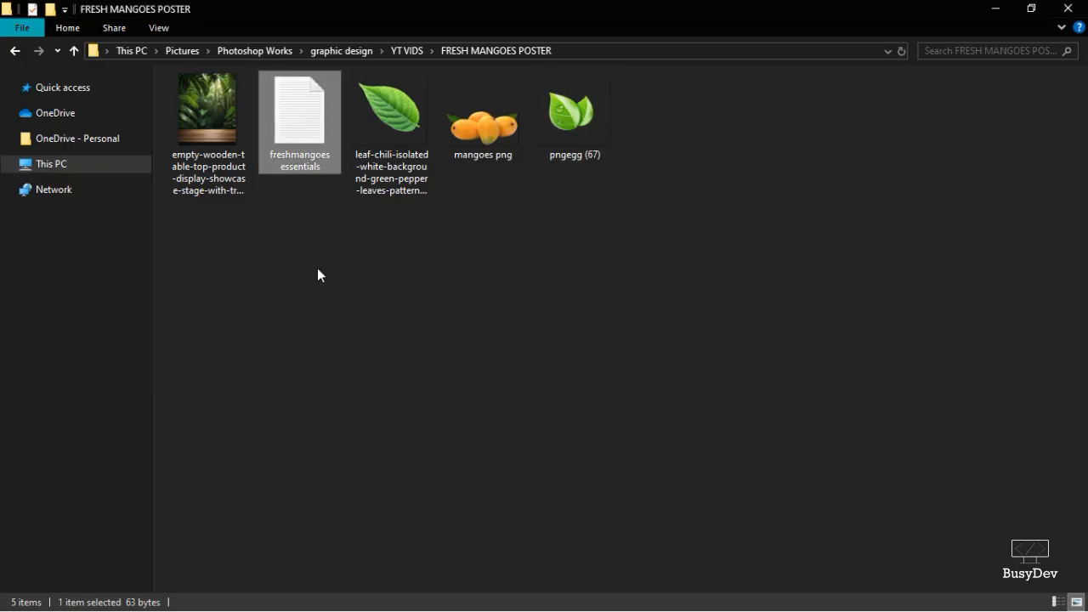
{"action": "left_click_drag", "start_coordinate": [197, 154], "coordinate": [411, 344]}
{"action": "key", "text": "alt+Tab"}
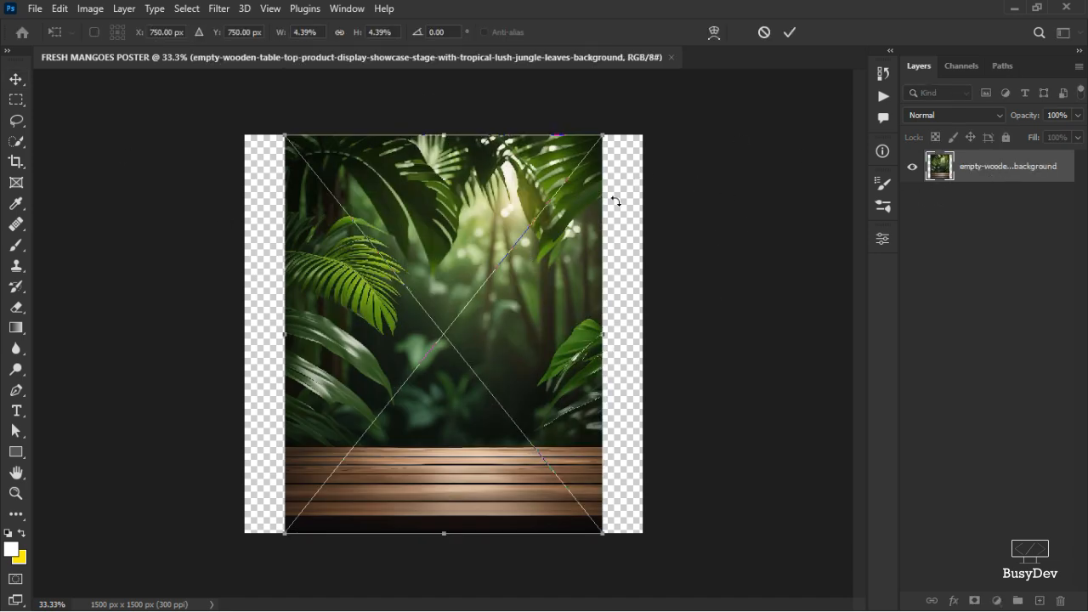
Enlarge the placed jungle background to cover the whole canvas, nudge it slightly upward, and commit the transform.
{"action": "scroll", "coordinate": [527, 246], "scroll_direction": "down", "scroll_amount": 1}
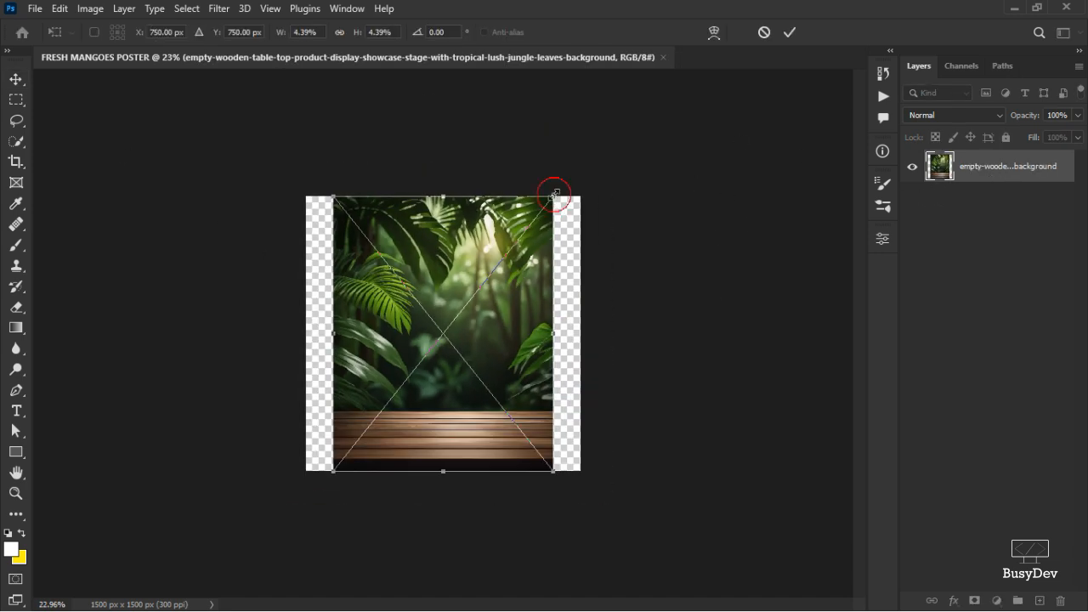
{"action": "left_click_drag", "start_coordinate": [553, 194], "coordinate": [610, 183]}
{"action": "key", "text": "Up"}
{"action": "key", "text": "Up"}
{"action": "key", "text": "Up"}
{"action": "key", "text": "Up"}
{"action": "key", "text": "Up"}
{"action": "key", "text": "Up"}
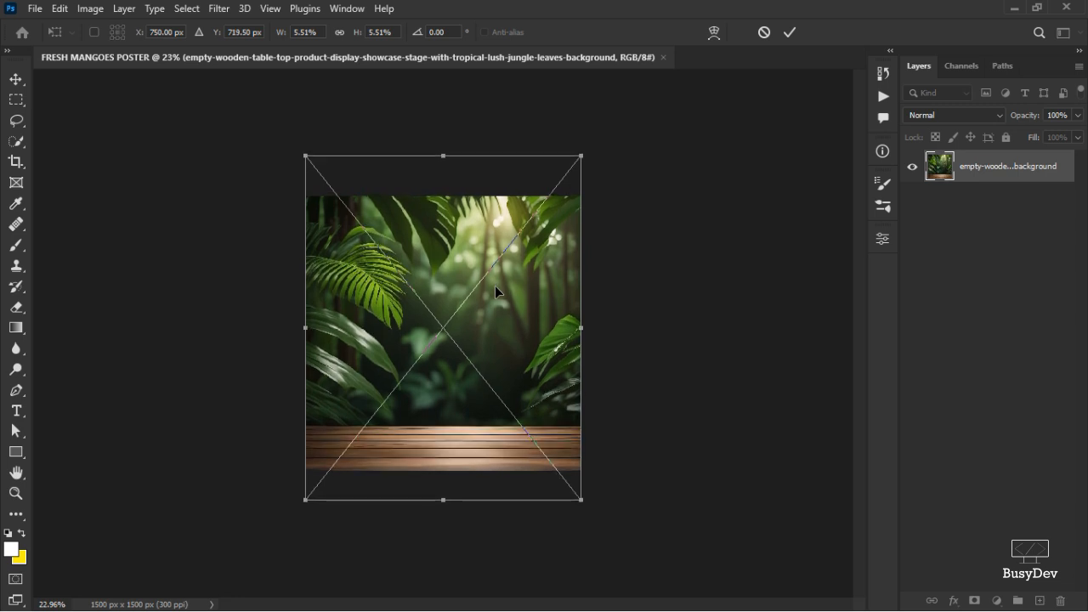
{"action": "left_click", "coordinate": [791, 32]}
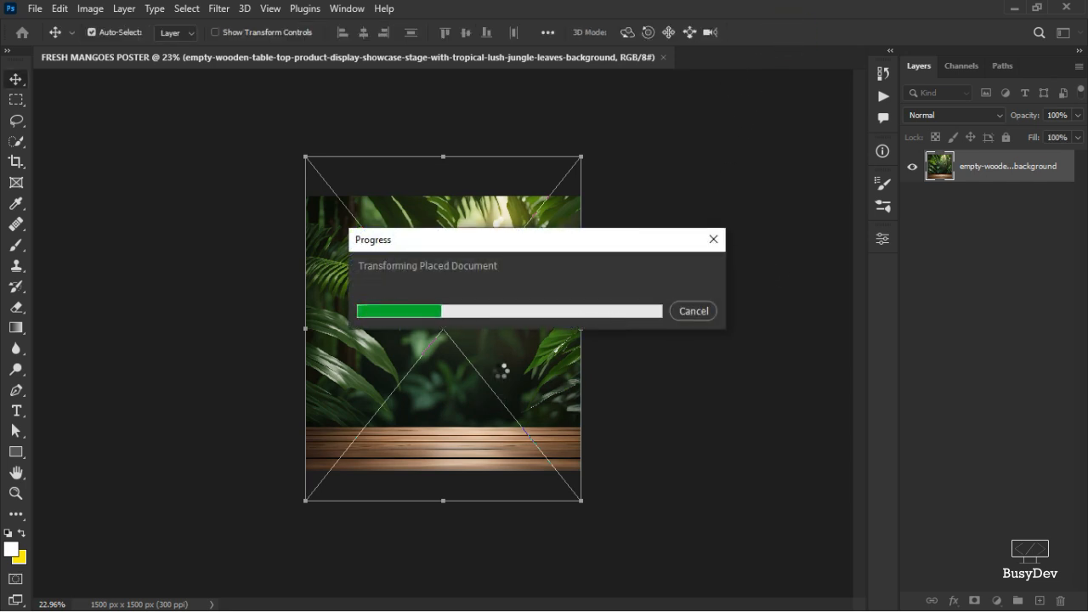
Fit the canvas on screen and duplicate the jungle background layer.
{"action": "key", "text": "ctrl+0"}
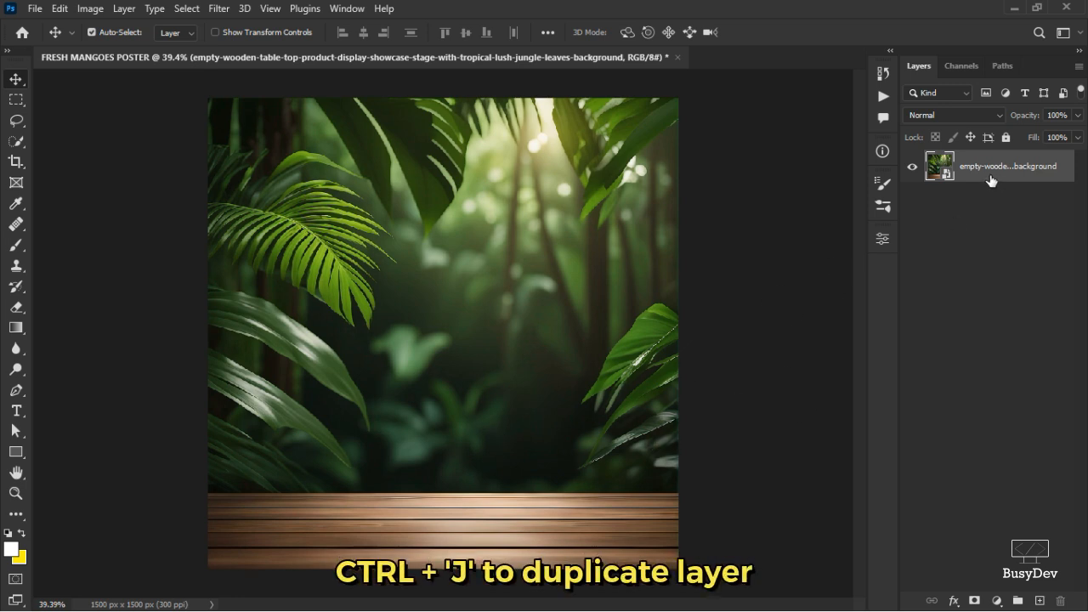
{"action": "key", "text": "ctrl"}
{"action": "key", "text": "ctrl+j"}
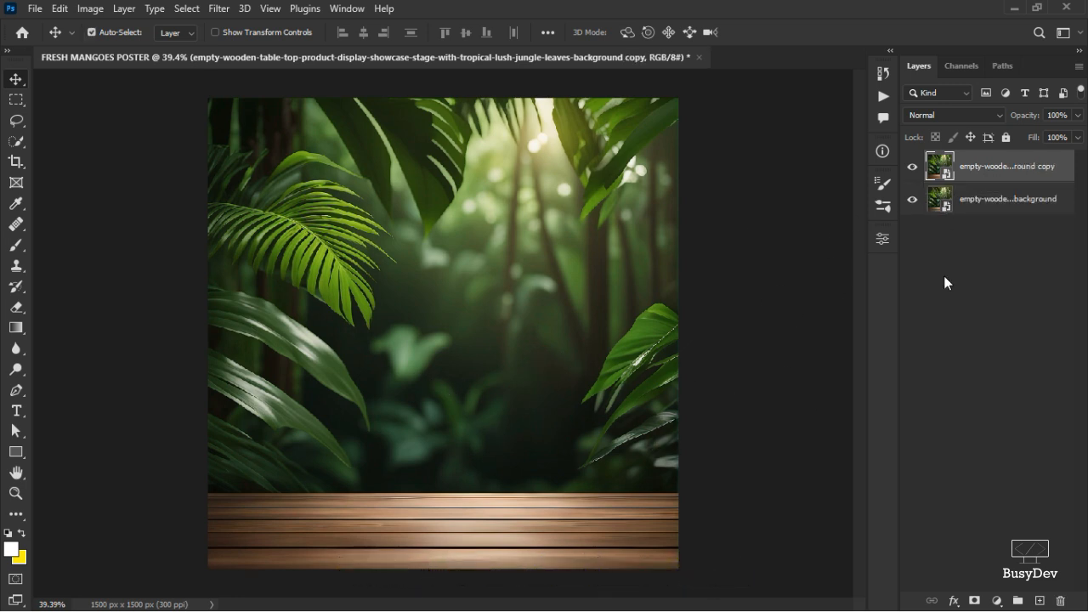
Select the wooden tabletop strip with a rectangular marquee and add a layer mask to the duplicate layer.
{"action": "left_click", "coordinate": [13, 100]}
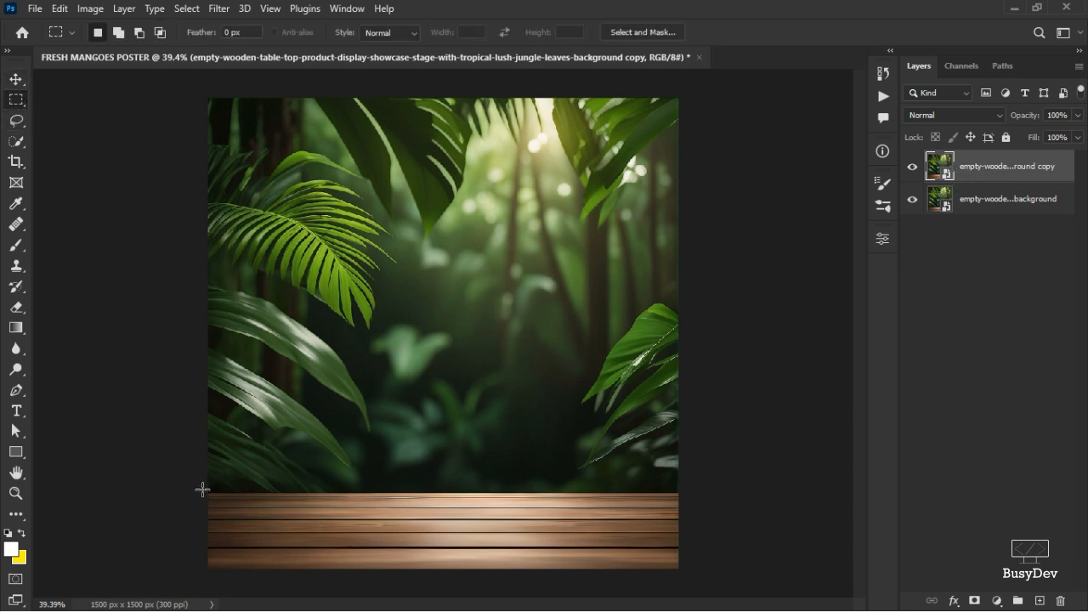
{"action": "left_click_drag", "start_coordinate": [205, 491], "coordinate": [679, 578]}
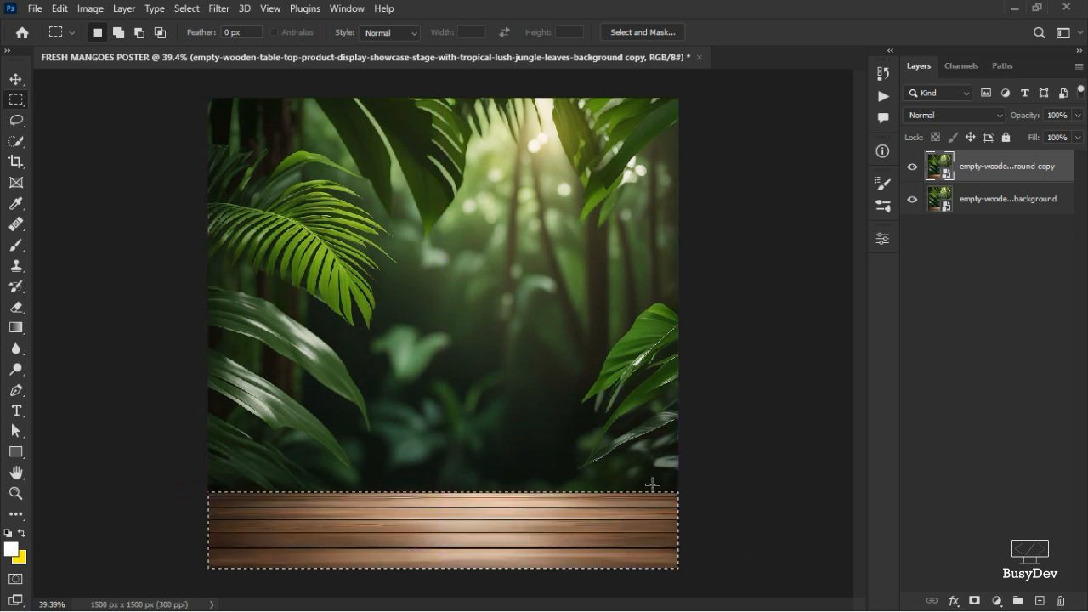
{"action": "right_click", "coordinate": [16, 103]}
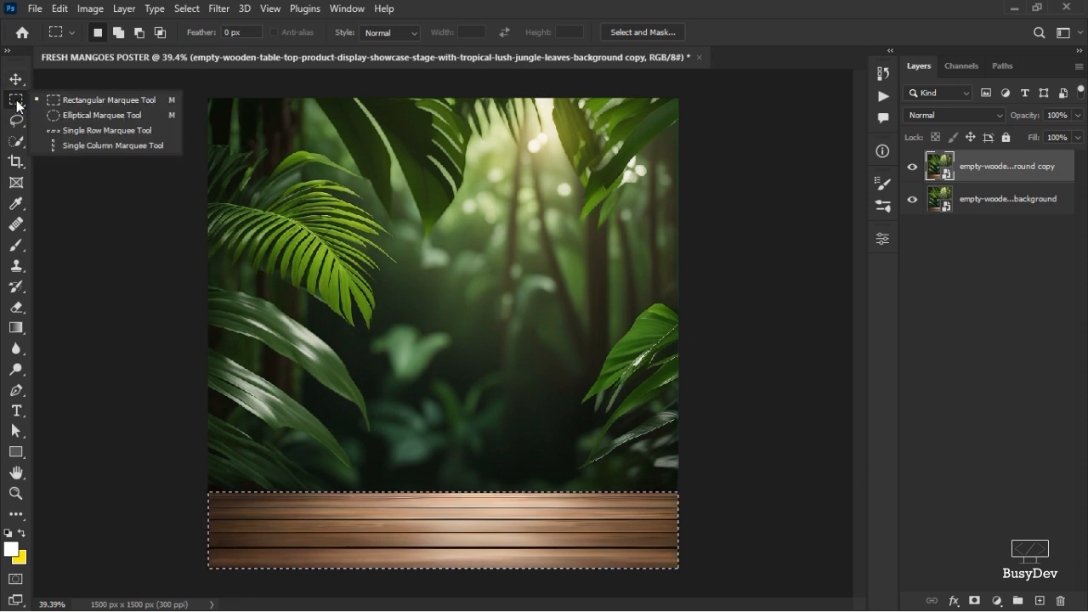
{"action": "left_click", "coordinate": [17, 102]}
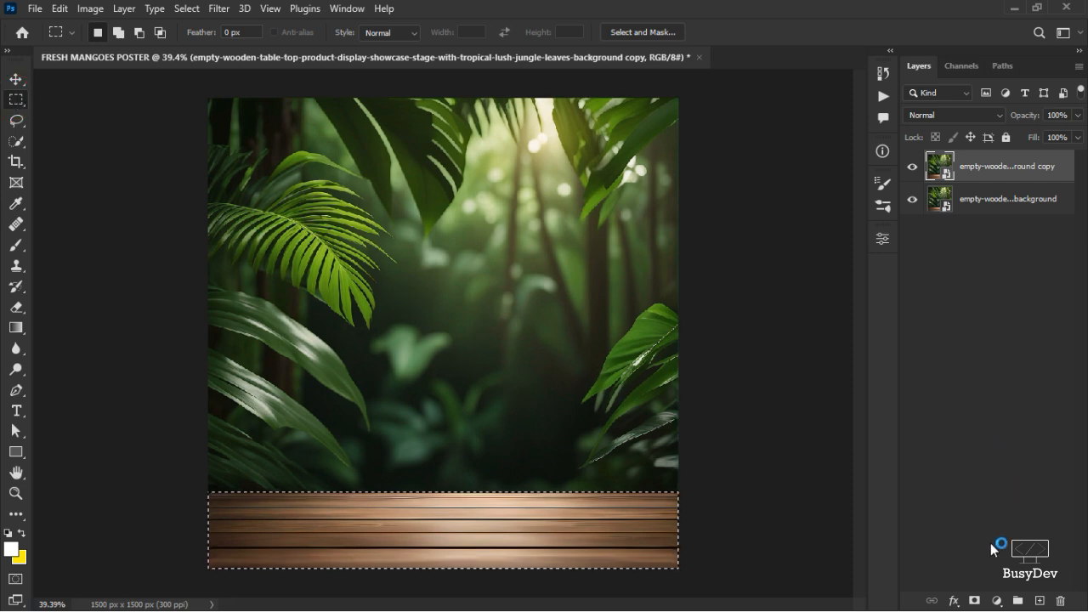
{"action": "left_click", "coordinate": [976, 601]}
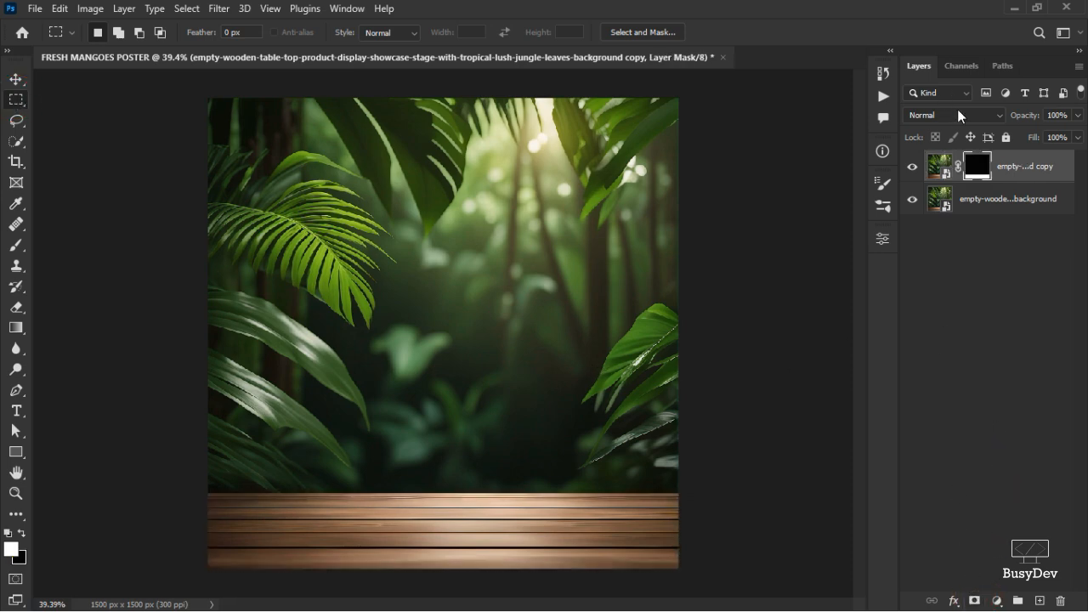
Toggle the original background layer's visibility off and on, then select that layer.
{"action": "left_click", "coordinate": [912, 200]}
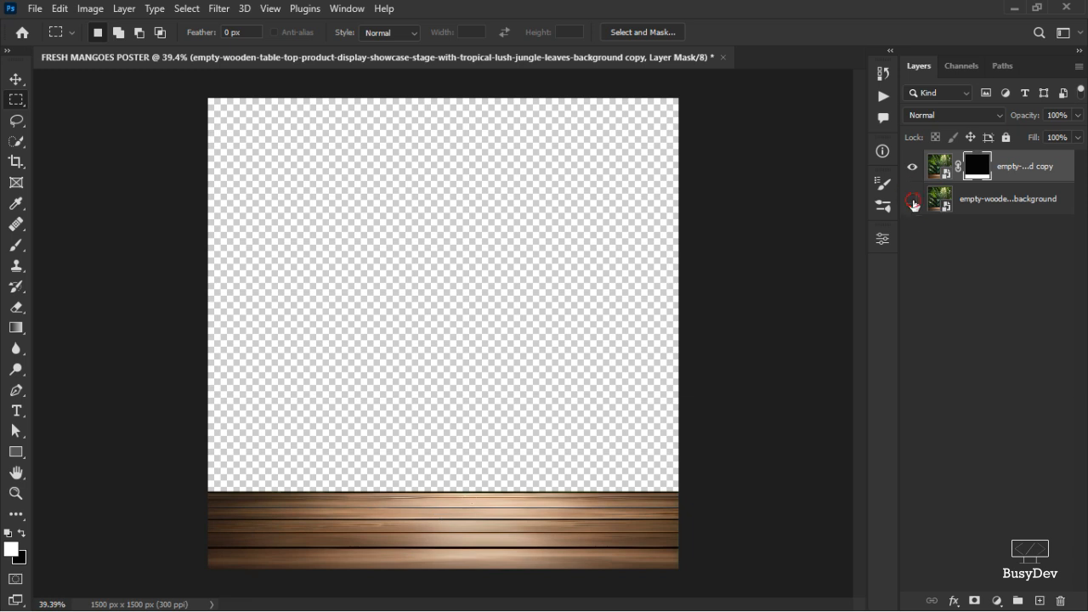
{"action": "left_click", "coordinate": [912, 199]}
{"action": "left_click", "coordinate": [963, 201]}
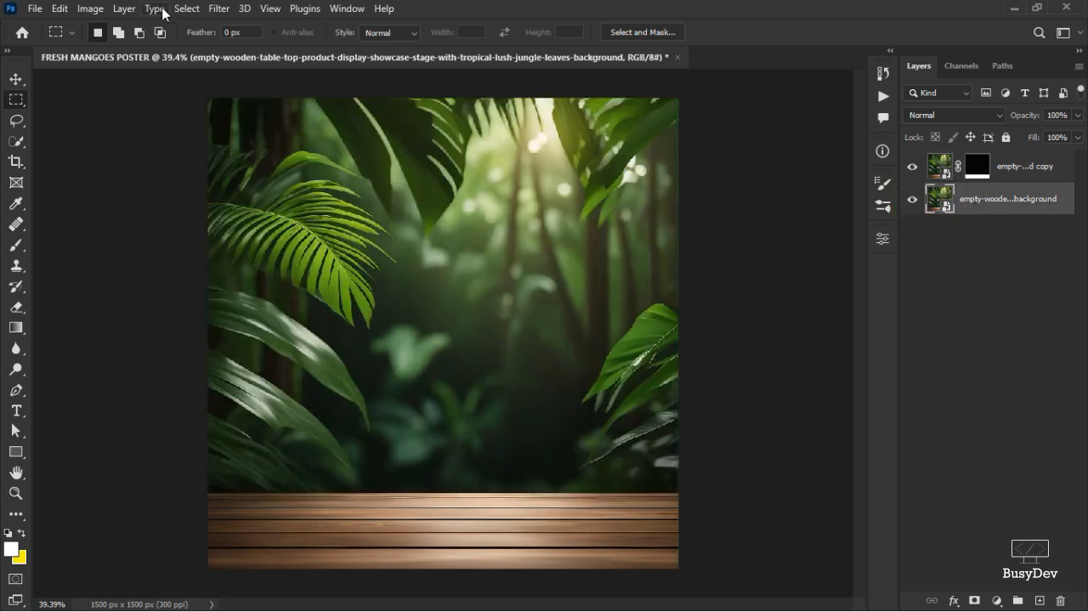
Apply a Gaussian Blur with a 7.7 pixel radius to the original jungle background layer.
{"action": "left_click", "coordinate": [218, 8]}
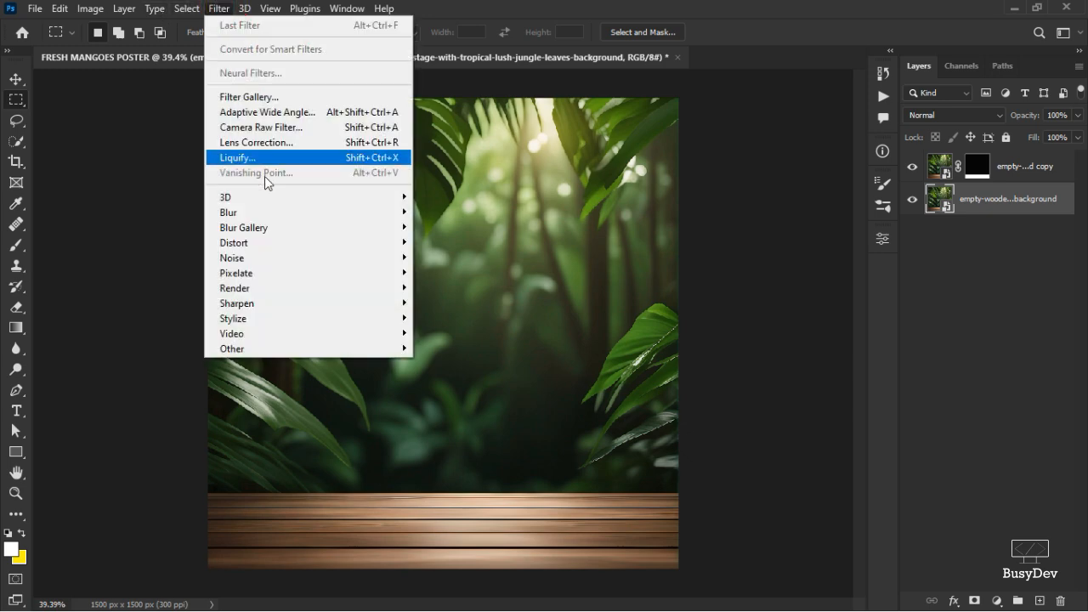
{"action": "mouse_move", "coordinate": [280, 217]}
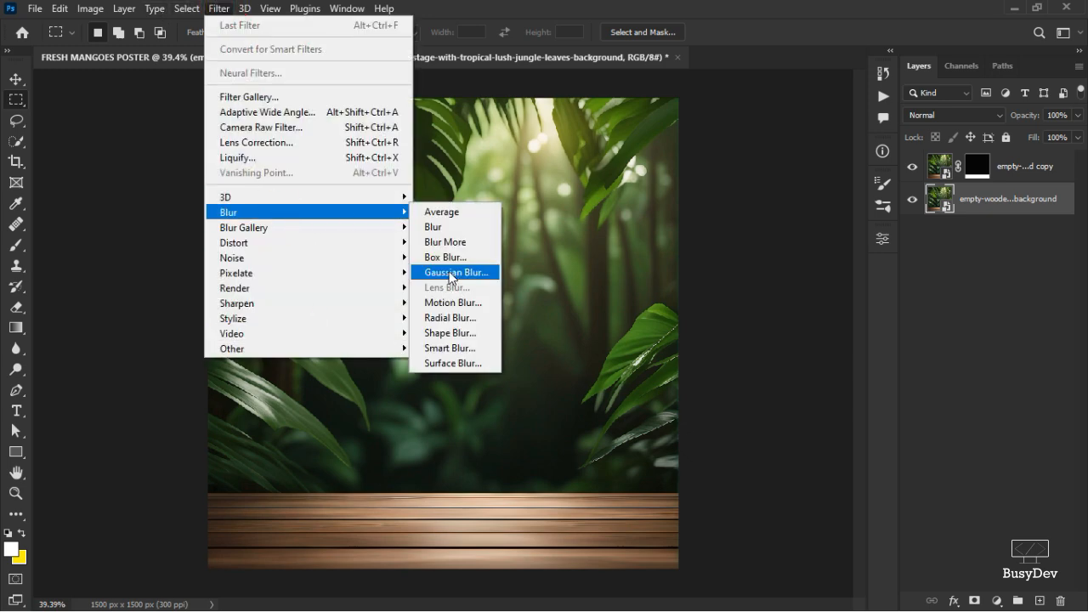
{"action": "left_click", "coordinate": [448, 274]}
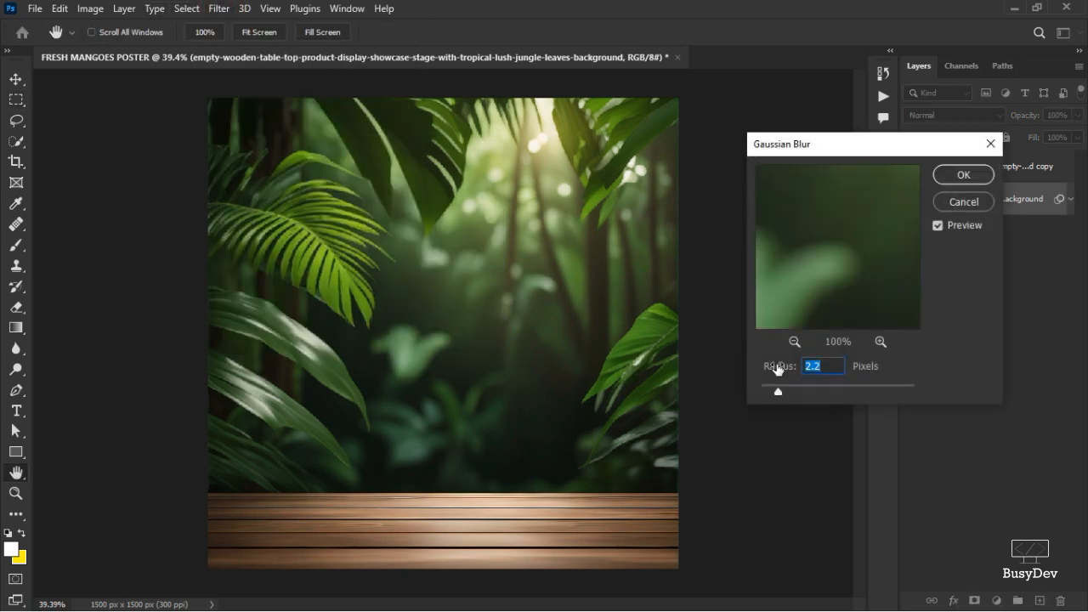
{"action": "mouse_move", "coordinate": [775, 372]}
{"action": "left_mouse_down"}
{"action": "mouse_move", "coordinate": [828, 371]}
{"action": "mouse_move", "coordinate": [771, 372]}
{"action": "left_mouse_up"}
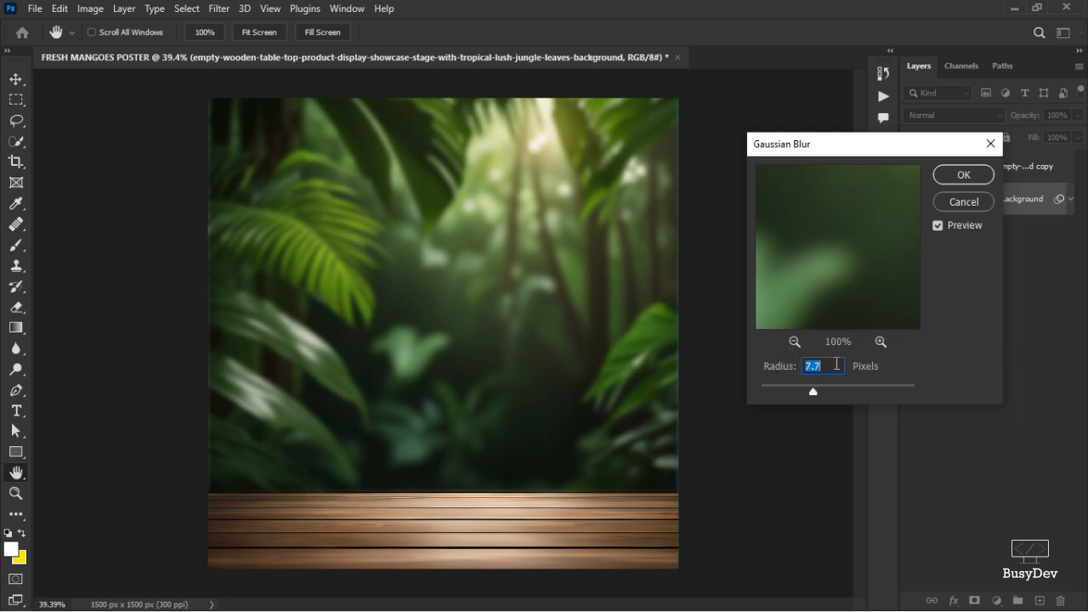
{"action": "left_click", "coordinate": [963, 175]}
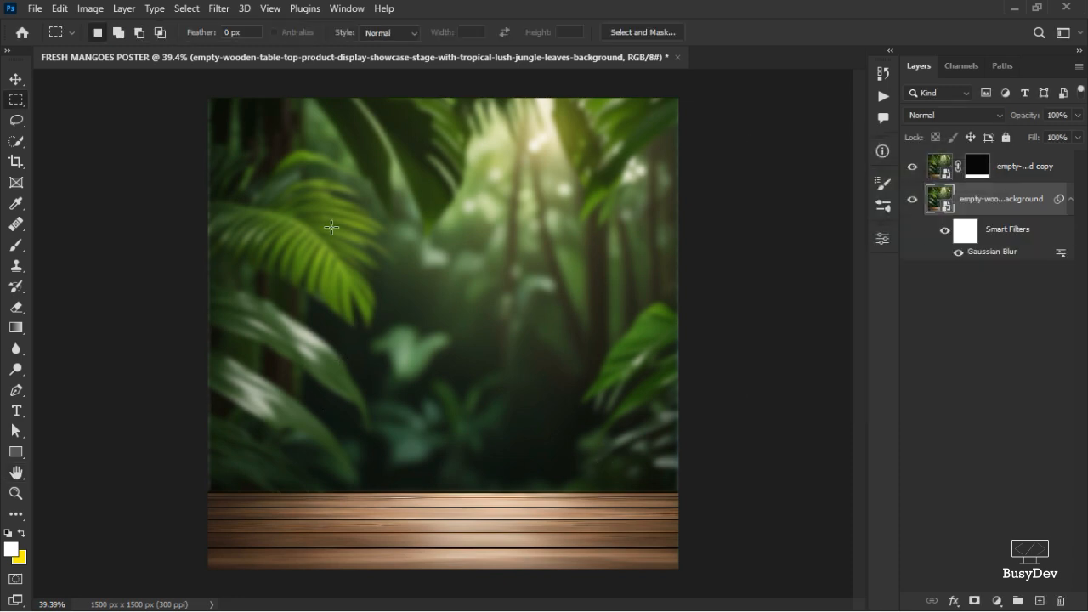
Select the masked duplicate layer and copy the color code 0f1f02 from the freshmangoes essentials text file.
{"action": "left_click", "coordinate": [1014, 170]}
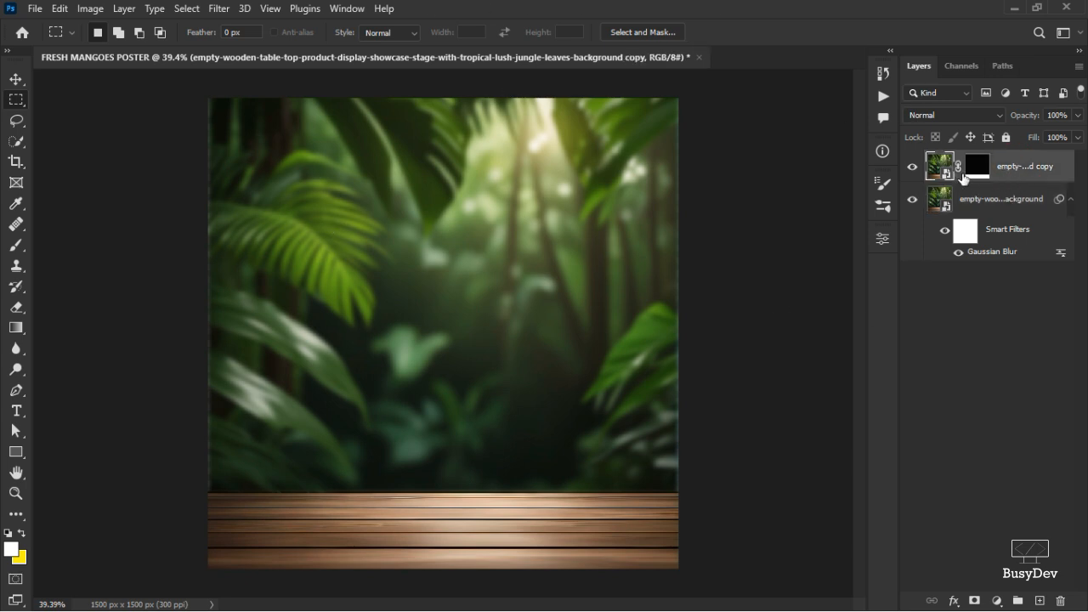
{"action": "left_click", "coordinate": [997, 601]}
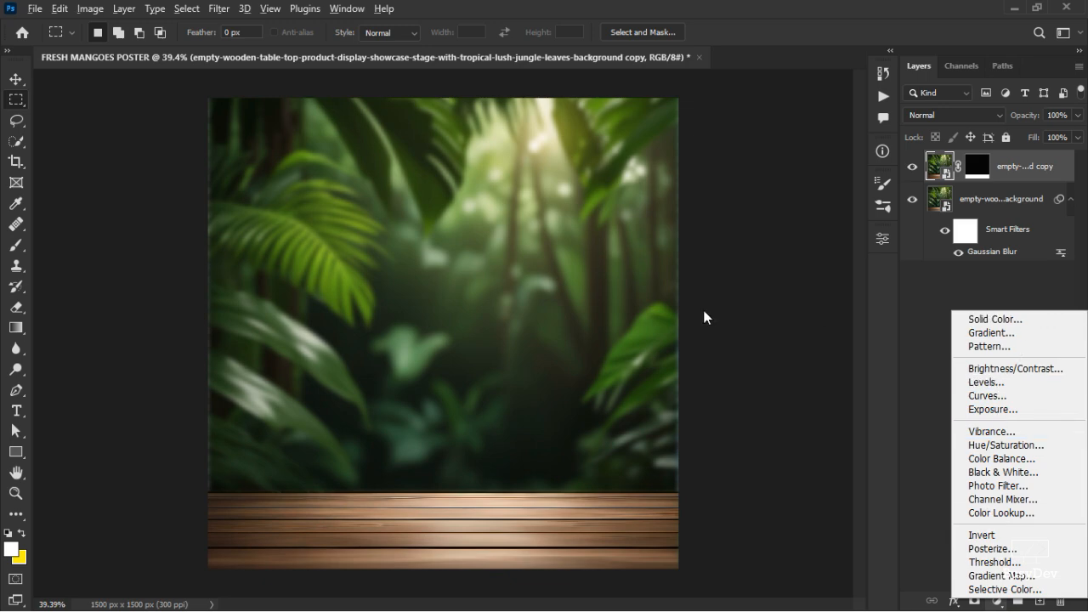
{"action": "key", "text": "alt+Tab"}
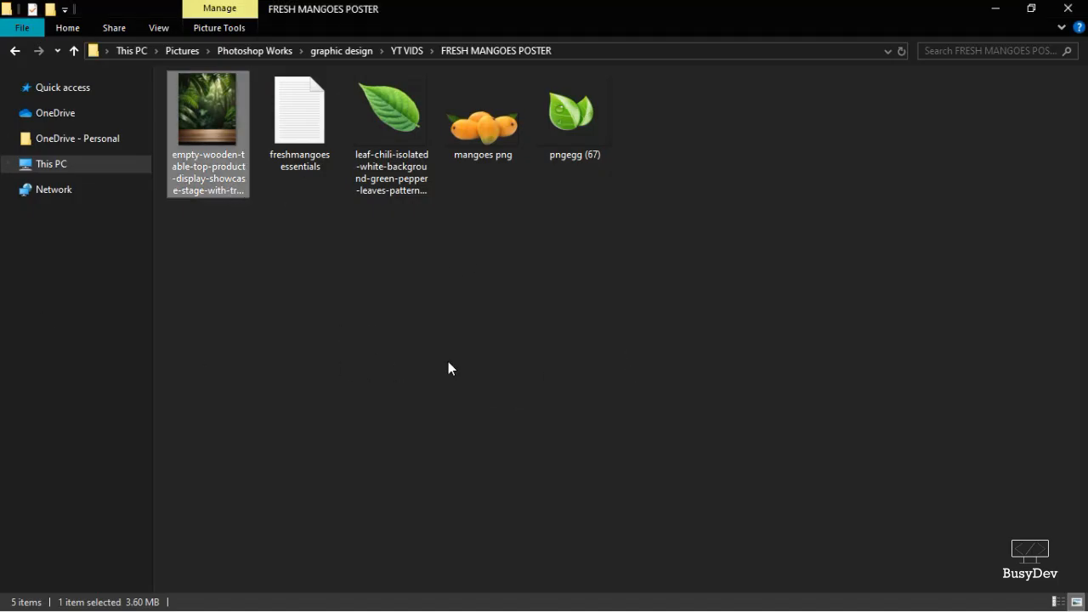
{"action": "left_click", "coordinate": [303, 139]}
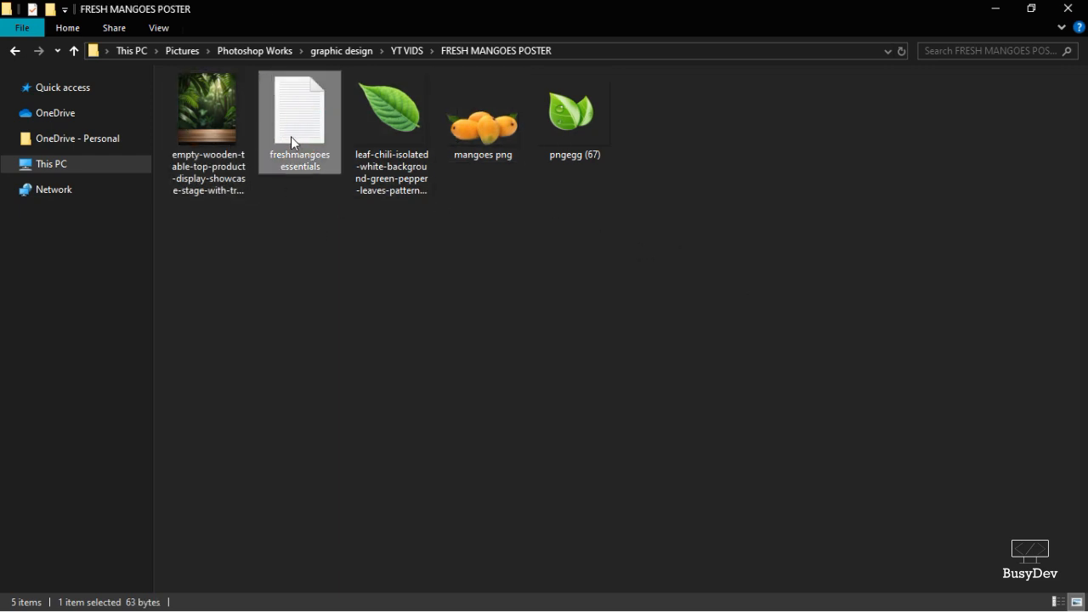
{"action": "key", "text": "alt+Tab"}
{"action": "key", "text": "alt+Tab"}
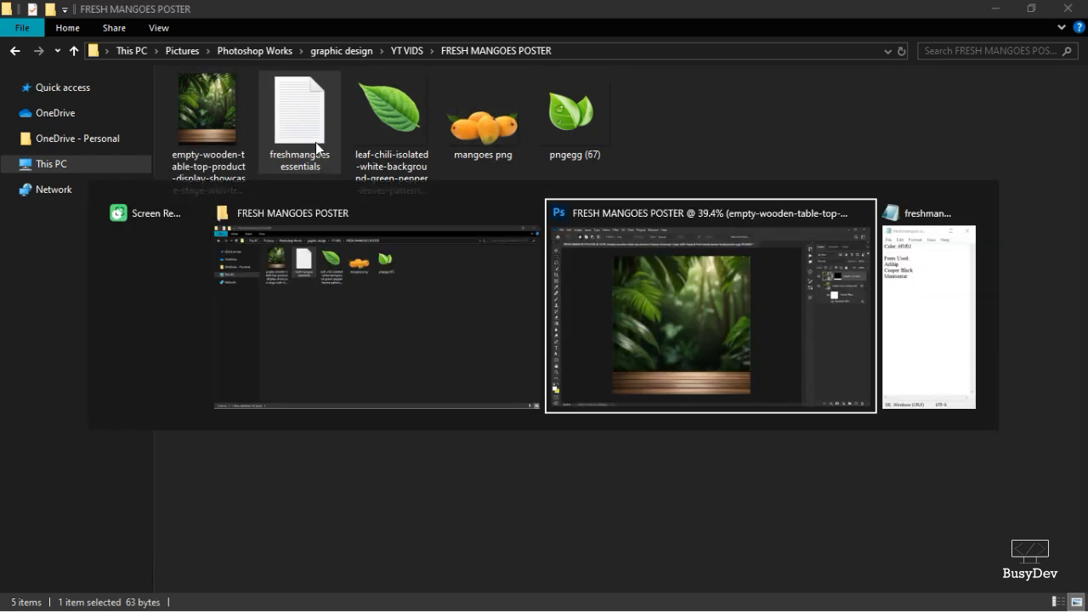
{"action": "key", "text": "alt+Tab"}
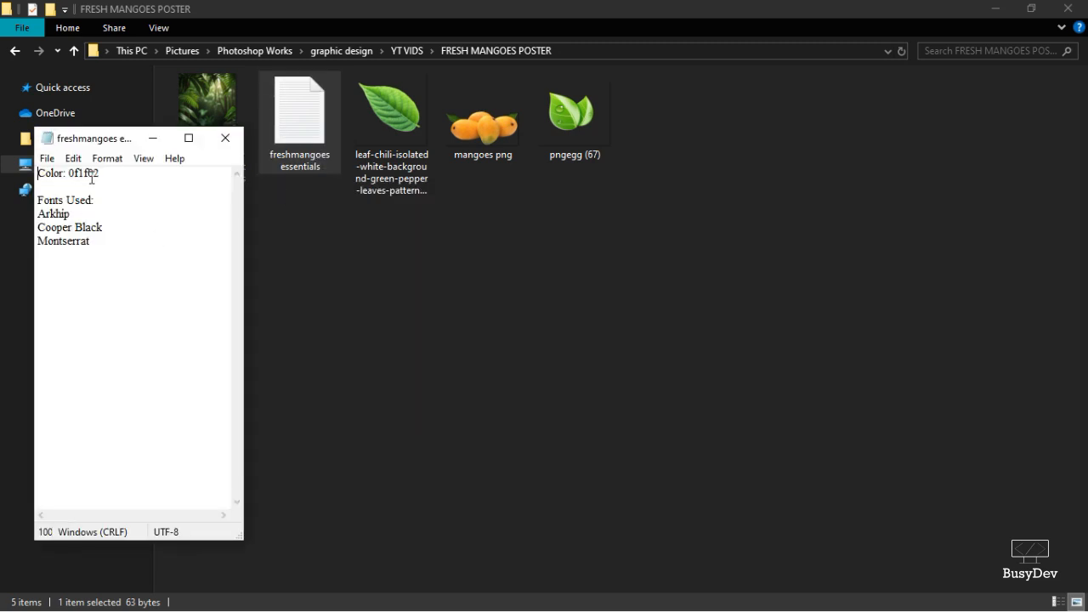
{"action": "double_click", "coordinate": [89, 174]}
{"action": "right_click", "coordinate": [89, 174]}
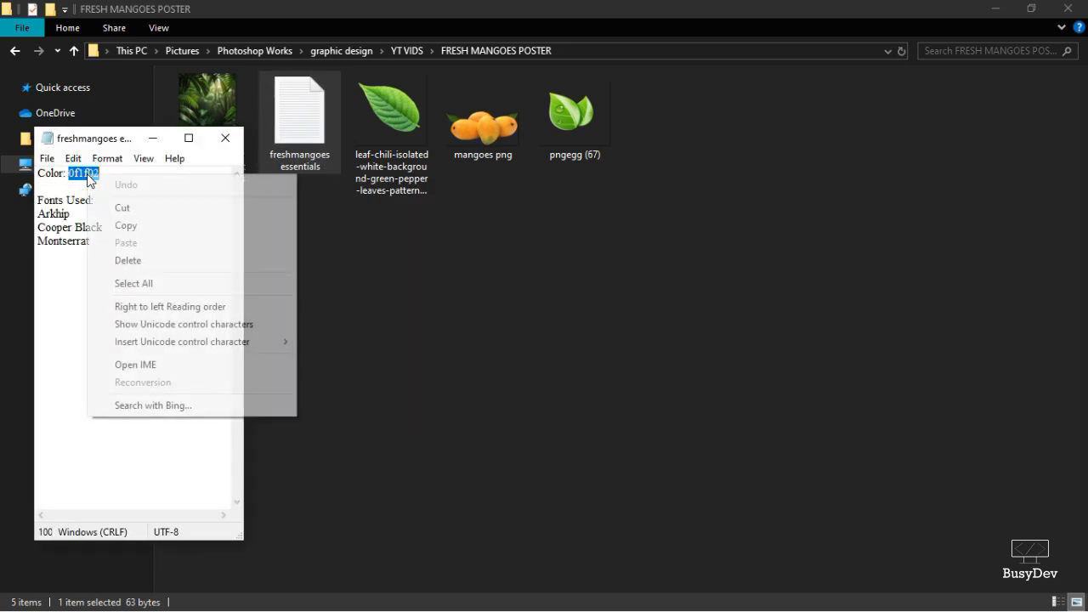
{"action": "left_click", "coordinate": [156, 231]}
Add a Solid Color fill layer above the duplicate using the pasted color 0f1f02.
{"action": "key", "text": "alt+Tab"}
{"action": "key", "text": "alt+Tab"}
{"action": "key", "text": "alt+Tab"}
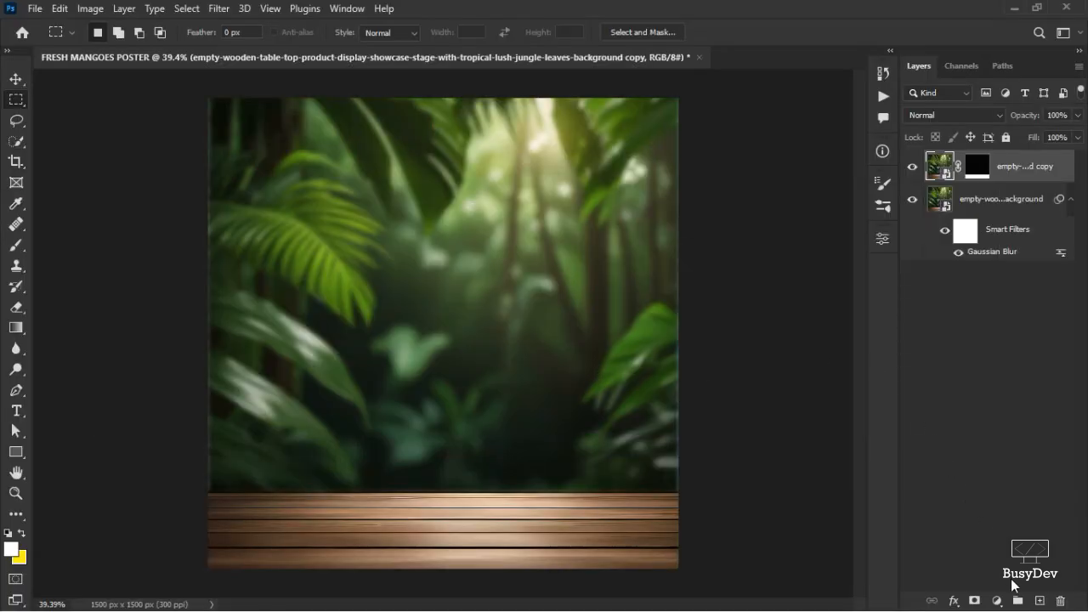
{"action": "left_click", "coordinate": [998, 601]}
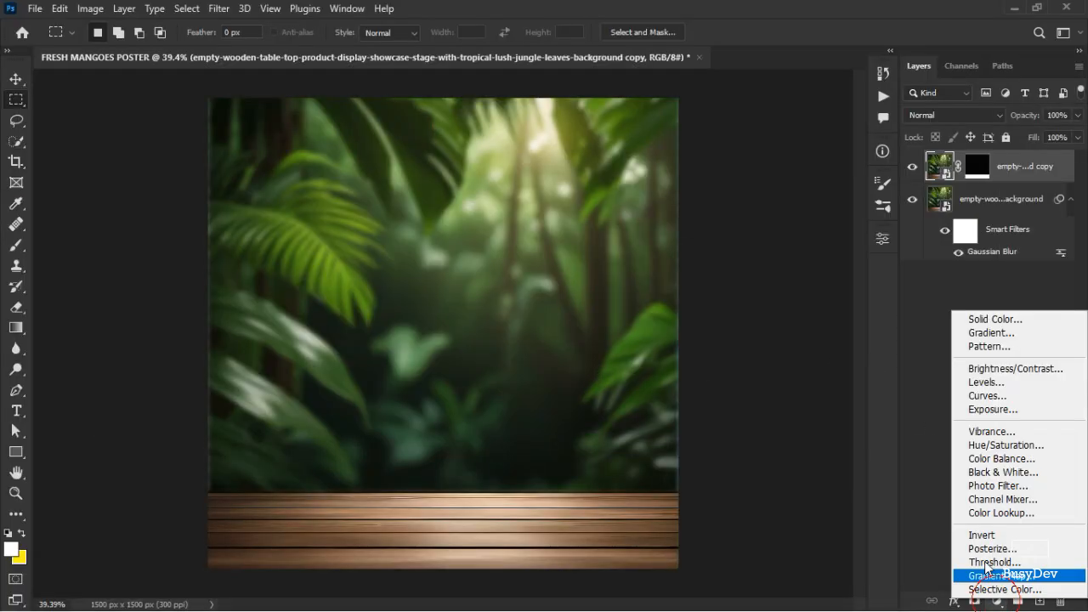
{"action": "left_click", "coordinate": [991, 319]}
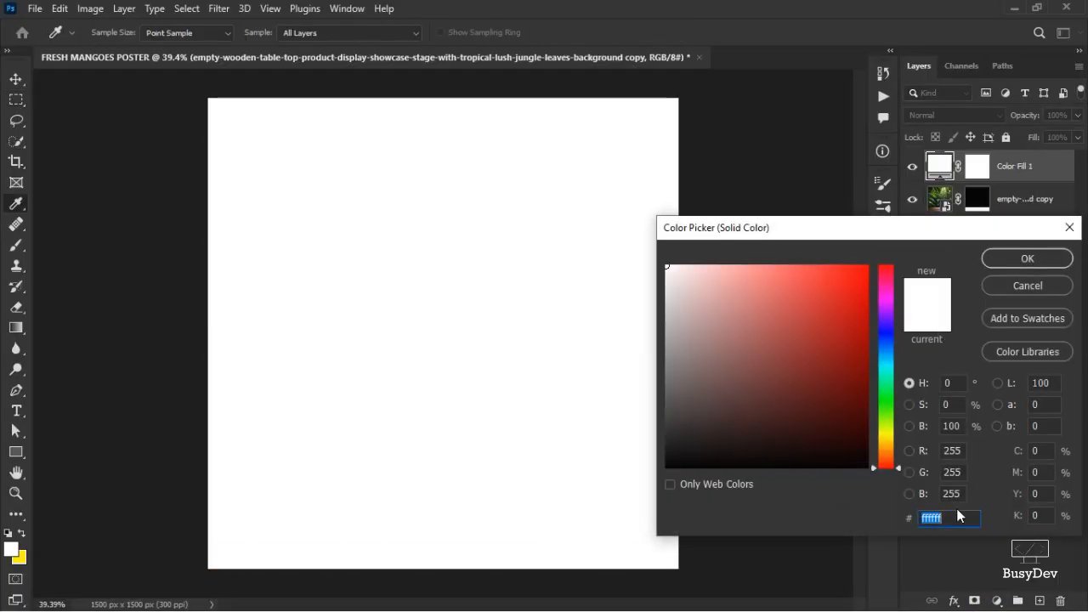
{"action": "key", "text": "ctrl+v"}
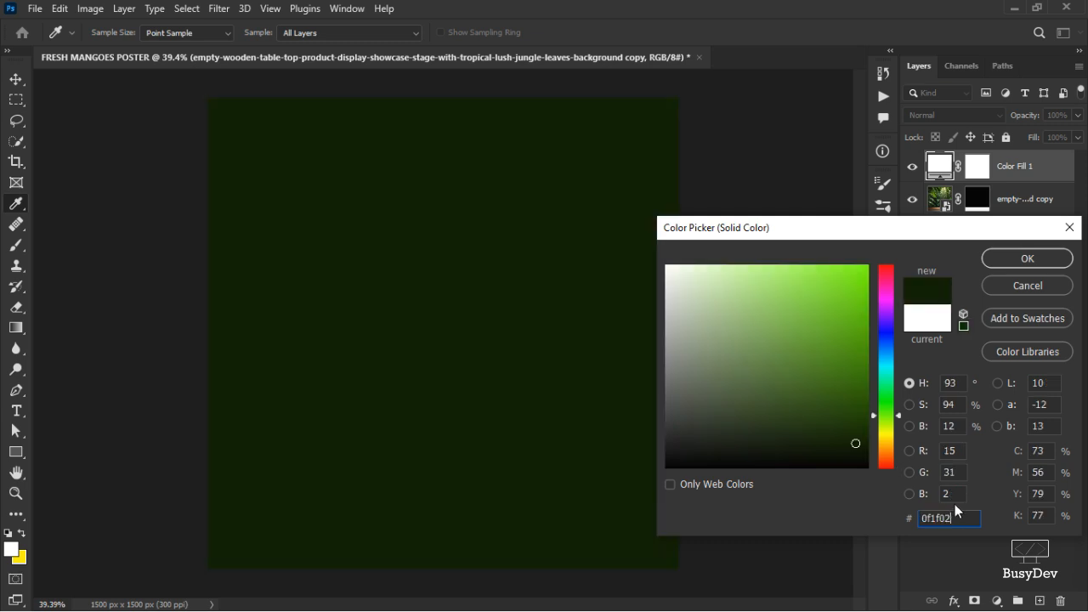
{"action": "left_click", "coordinate": [1027, 257]}
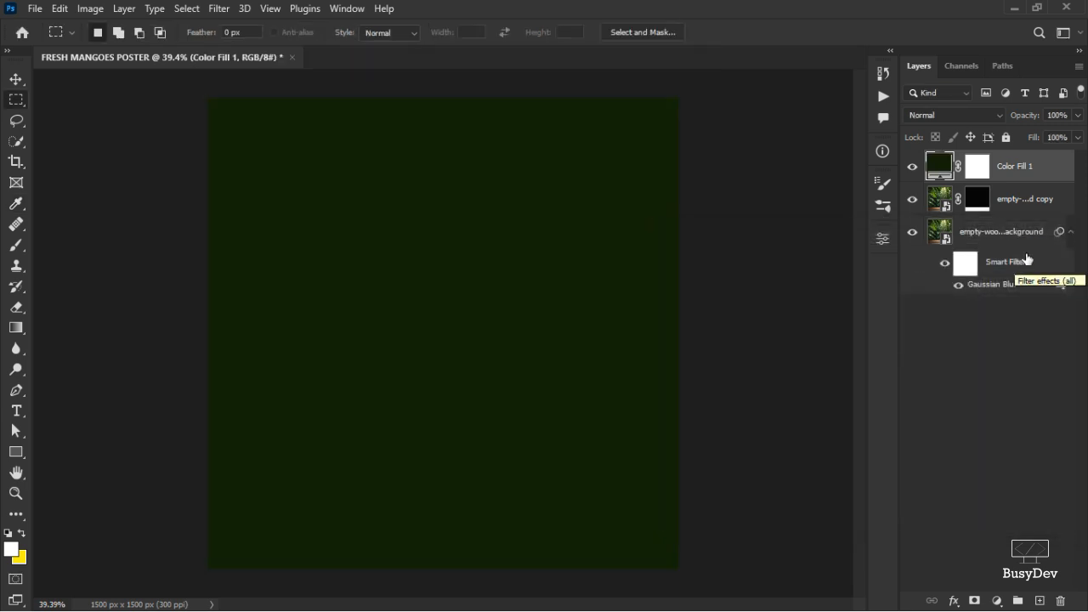
Set the Color Fill 1 layer's opacity to 30%.
{"action": "left_click", "coordinate": [1078, 115]}
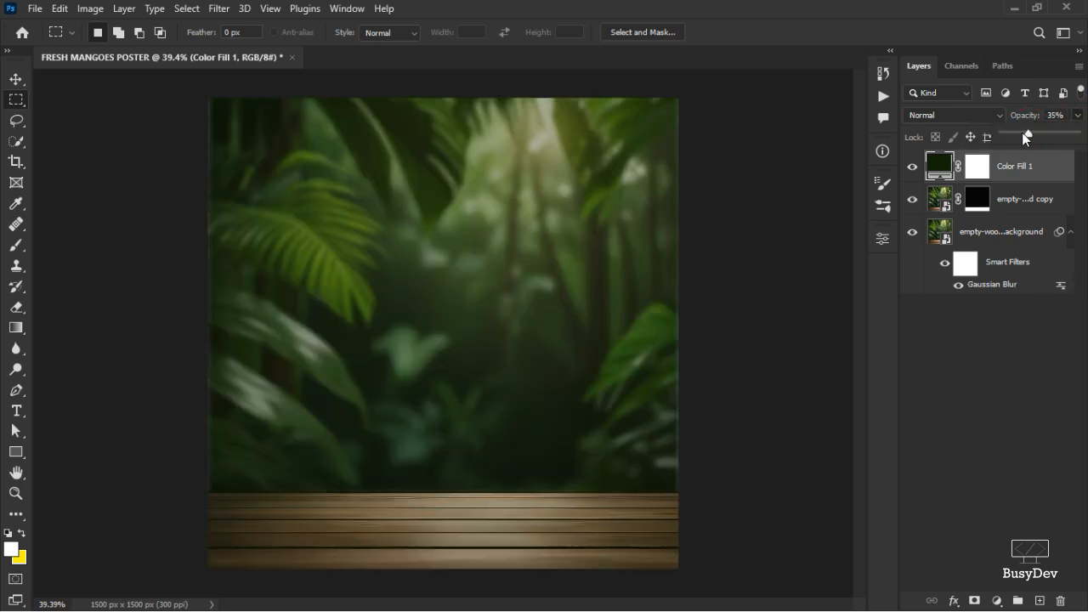
{"action": "left_click_drag", "start_coordinate": [1025, 137], "coordinate": [1023, 136]}
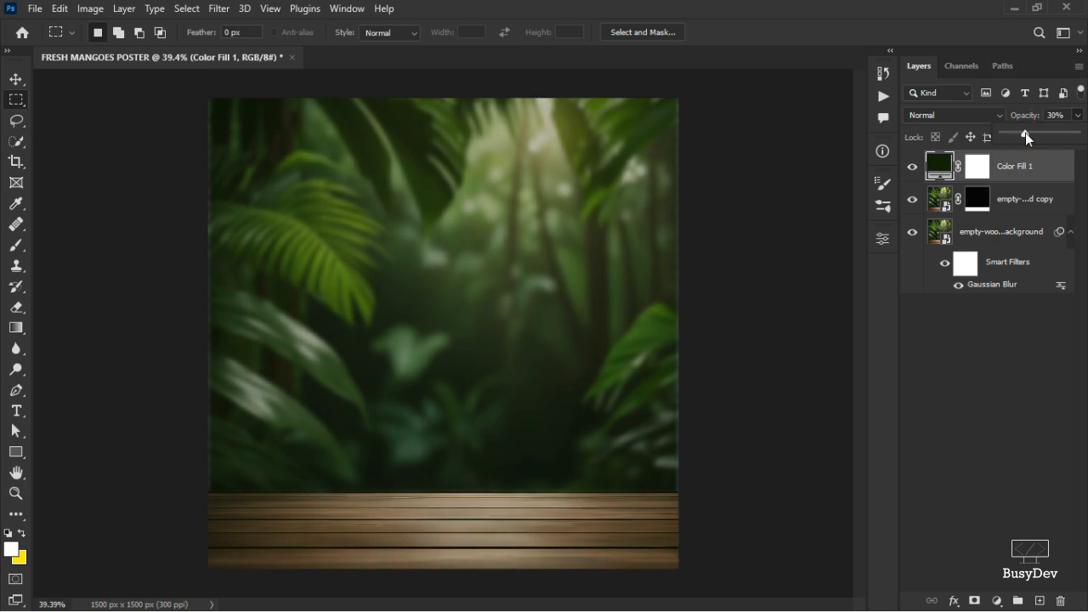
{"action": "left_click", "coordinate": [992, 350]}
Toggle the Color Fill 1 layer's visibility off and on, then select that layer again.
{"action": "left_click", "coordinate": [914, 167]}
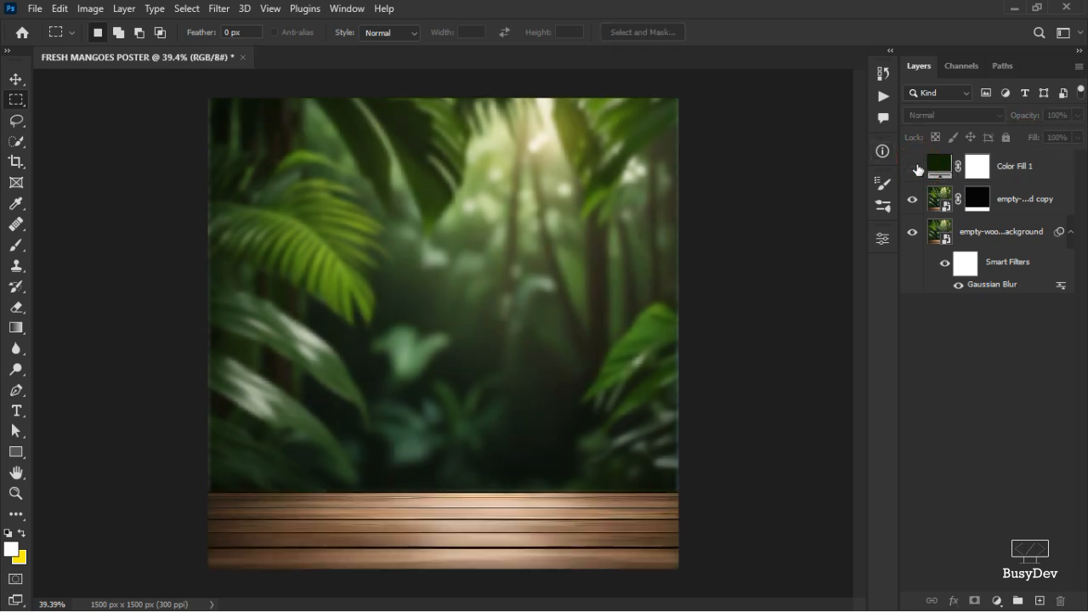
{"action": "left_click", "coordinate": [914, 168]}
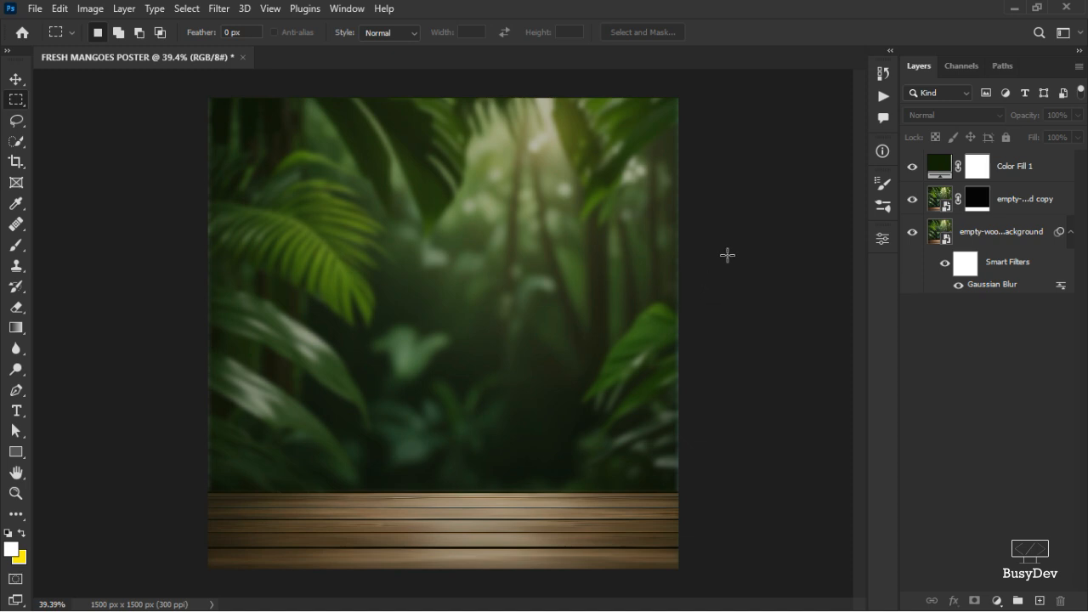
{"action": "left_click", "coordinate": [979, 164]}
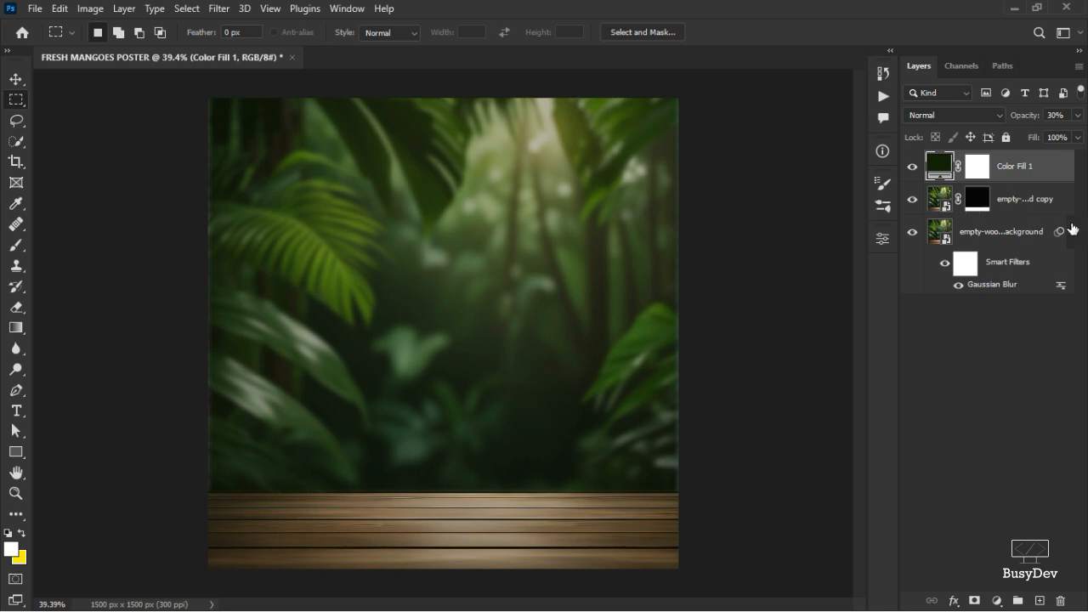
Place the mangoes png image onto the wooden tabletop, nudge it slightly right and down, and commit it.
{"action": "key", "text": "alt+Tab"}
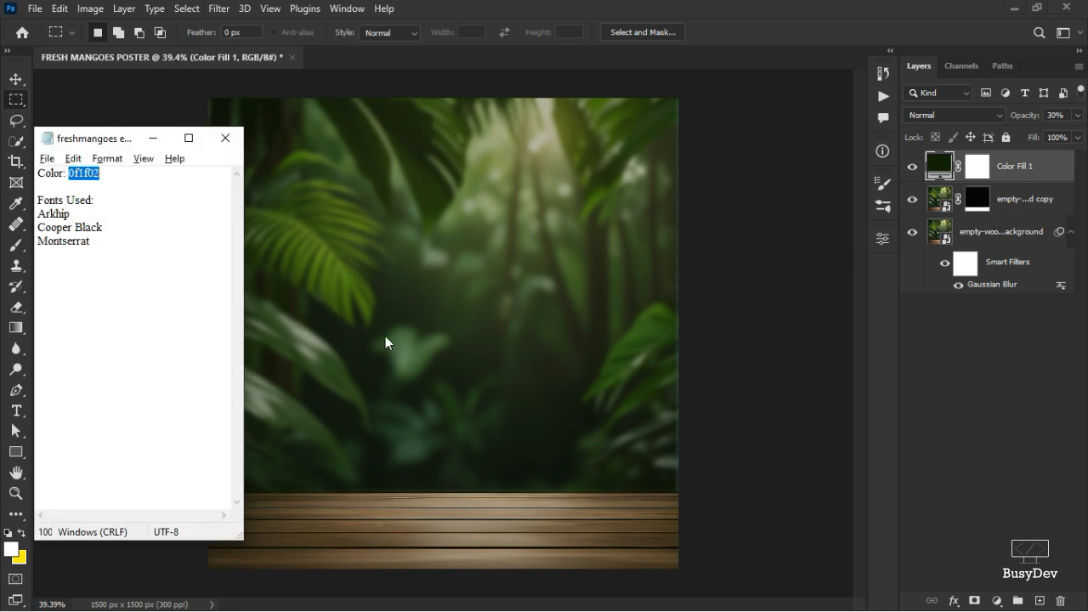
{"action": "key", "text": "alt+Tab"}
{"action": "key", "text": "Tab"}
{"action": "key", "text": "Tab"}
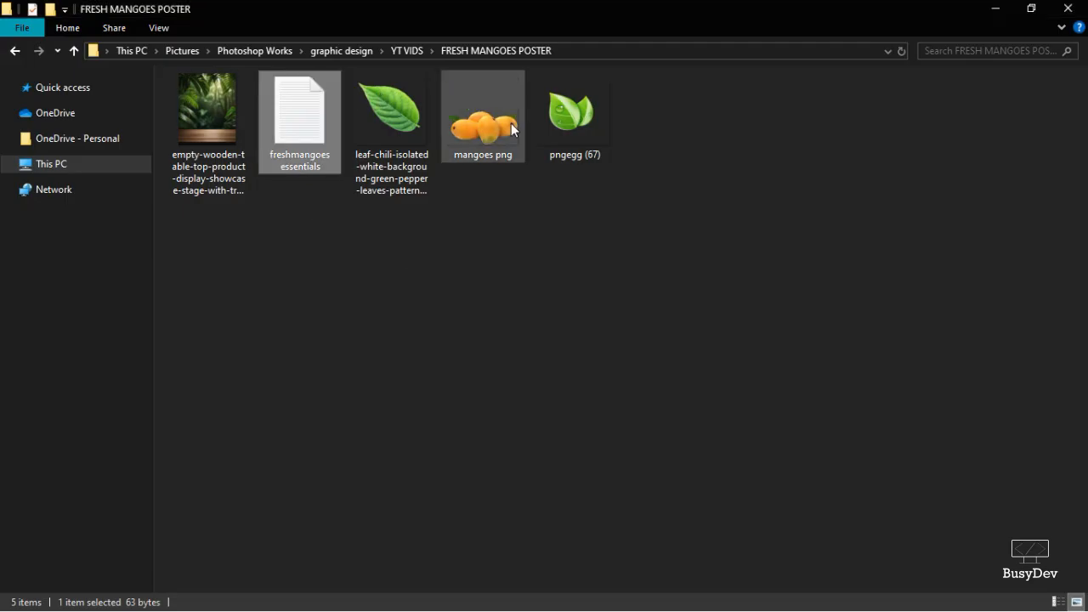
{"action": "left_click_drag", "start_coordinate": [508, 124], "coordinate": [493, 457]}
{"action": "key", "text": "alt+Tab"}
{"action": "key", "text": "Tab"}
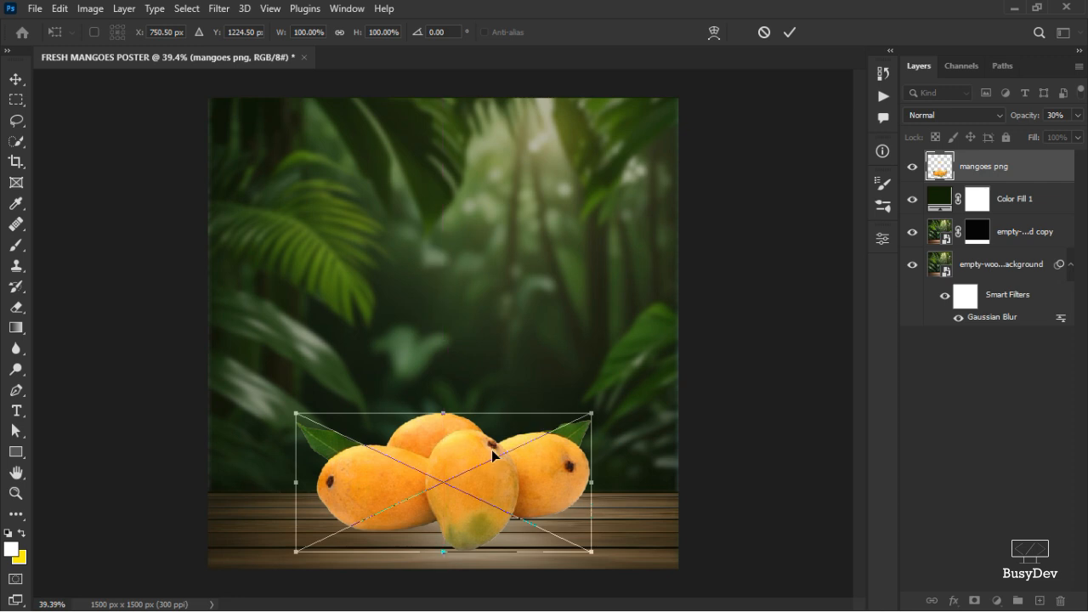
{"action": "left_click_drag", "start_coordinate": [489, 451], "coordinate": [512, 457]}
{"action": "left_click", "coordinate": [789, 32]}
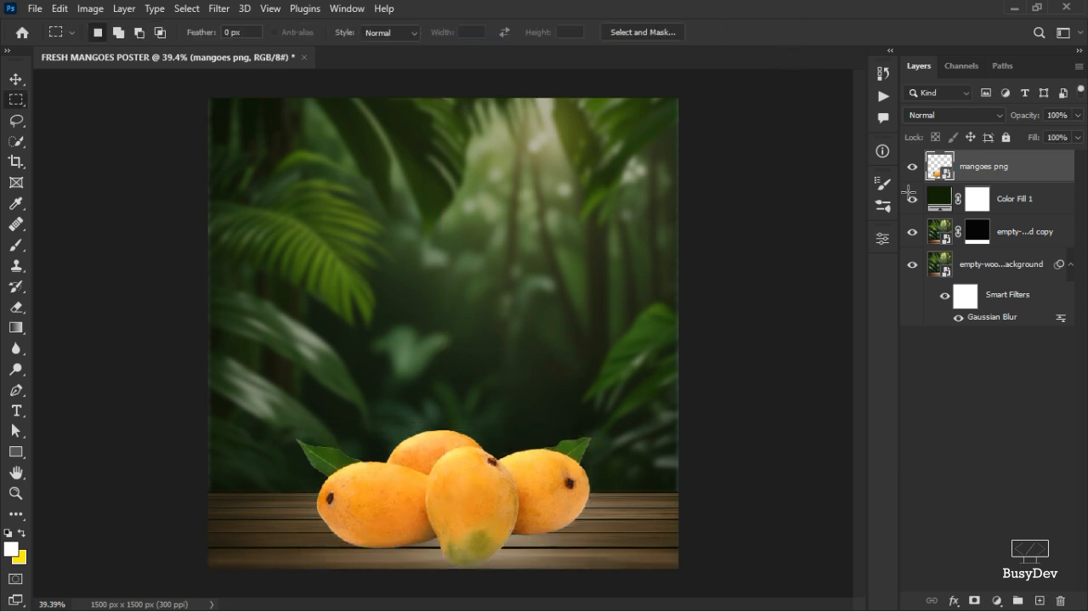
Zoom in and out with the Move tool active to inspect the mangoes on the tabletop.
{"action": "left_click", "coordinate": [16, 79]}
{"action": "scroll", "coordinate": [454, 512], "scroll_direction": "up", "scroll_amount": 10}
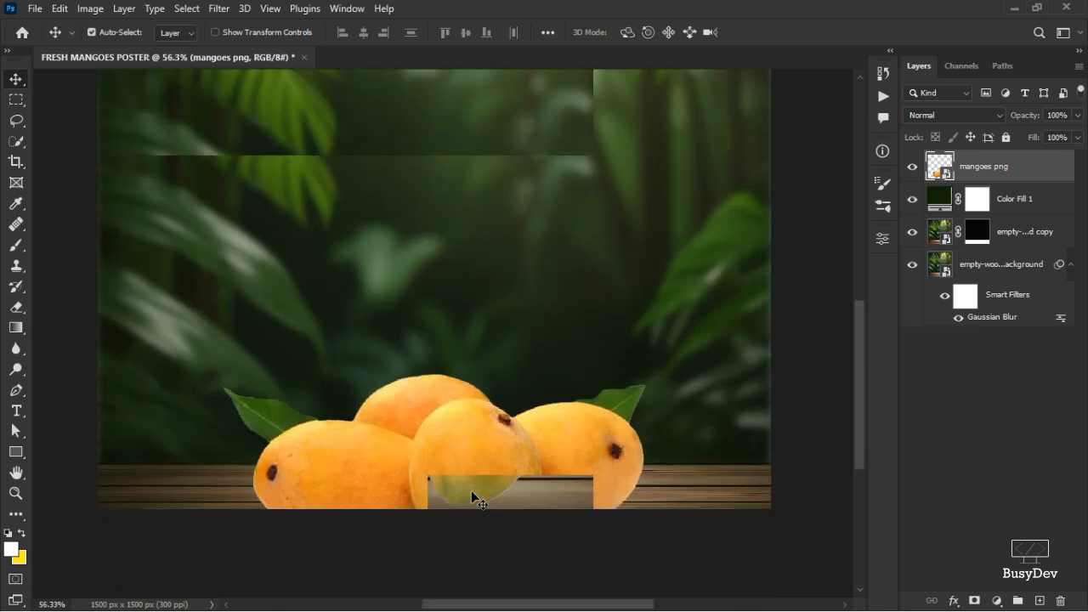
{"action": "scroll", "coordinate": [466, 463], "scroll_direction": "down", "scroll_amount": 5}
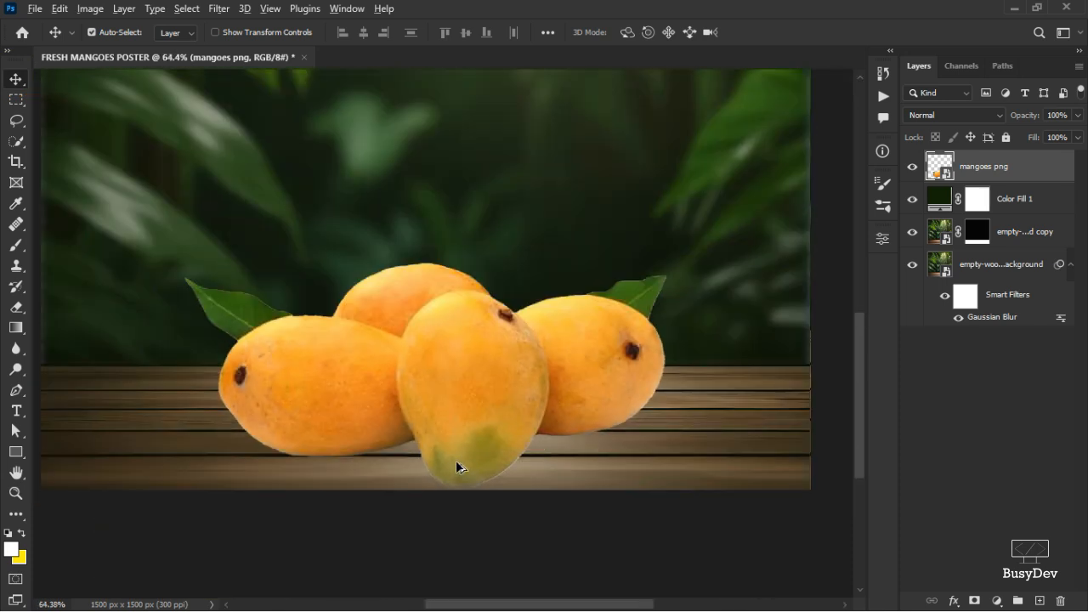
{"action": "scroll", "coordinate": [459, 460], "scroll_direction": "down", "scroll_amount": 4}
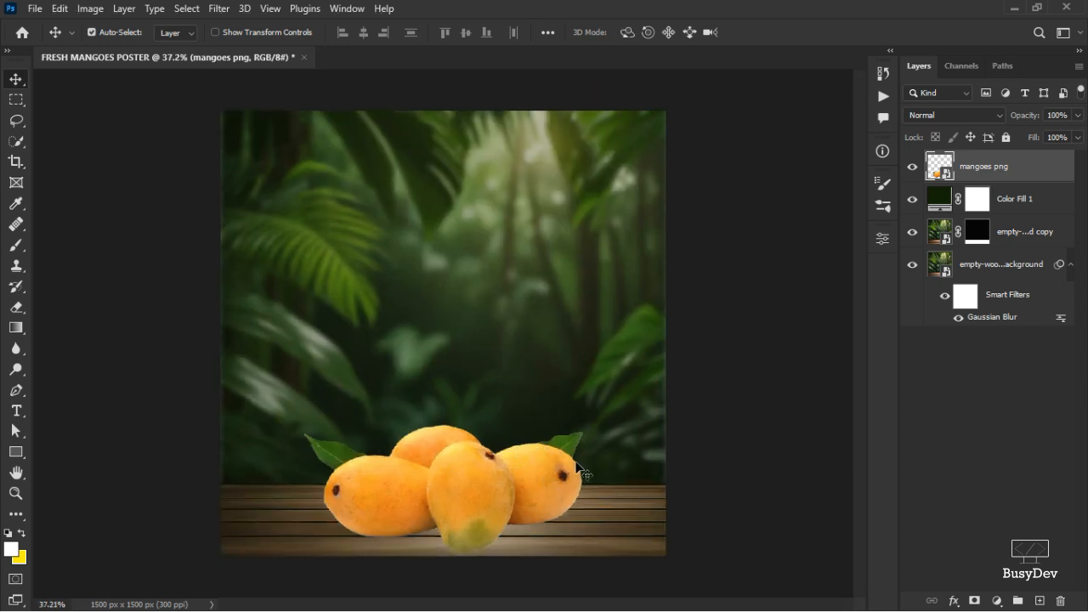
{"action": "scroll", "coordinate": [468, 476], "scroll_direction": "up", "scroll_amount": 3}
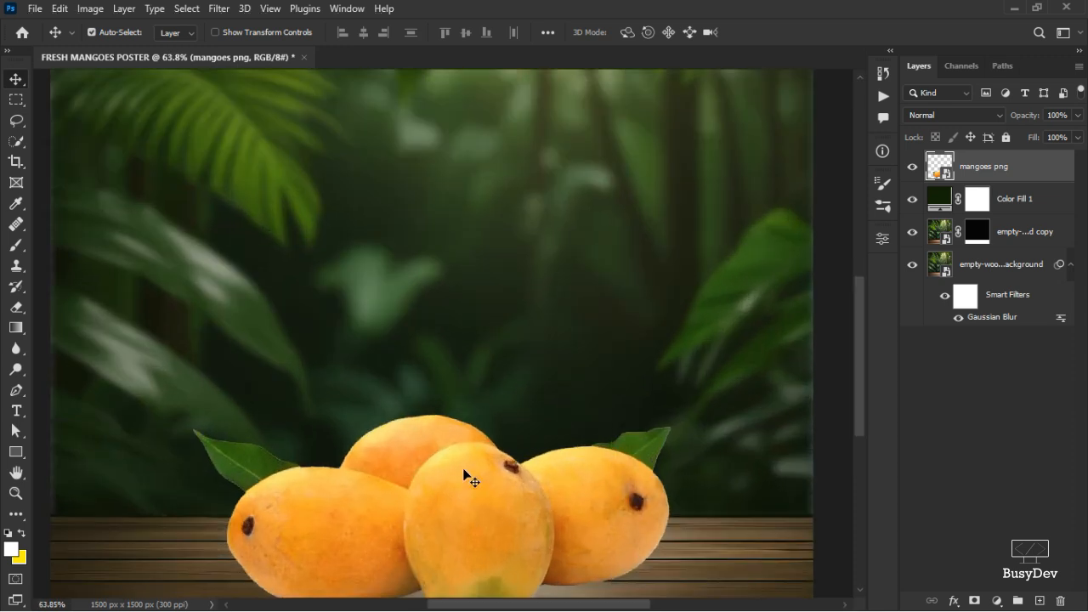
{"action": "scroll", "coordinate": [468, 476], "scroll_direction": "down", "scroll_amount": 3}
{"action": "scroll", "coordinate": [578, 437], "scroll_direction": "down", "scroll_amount": 1}
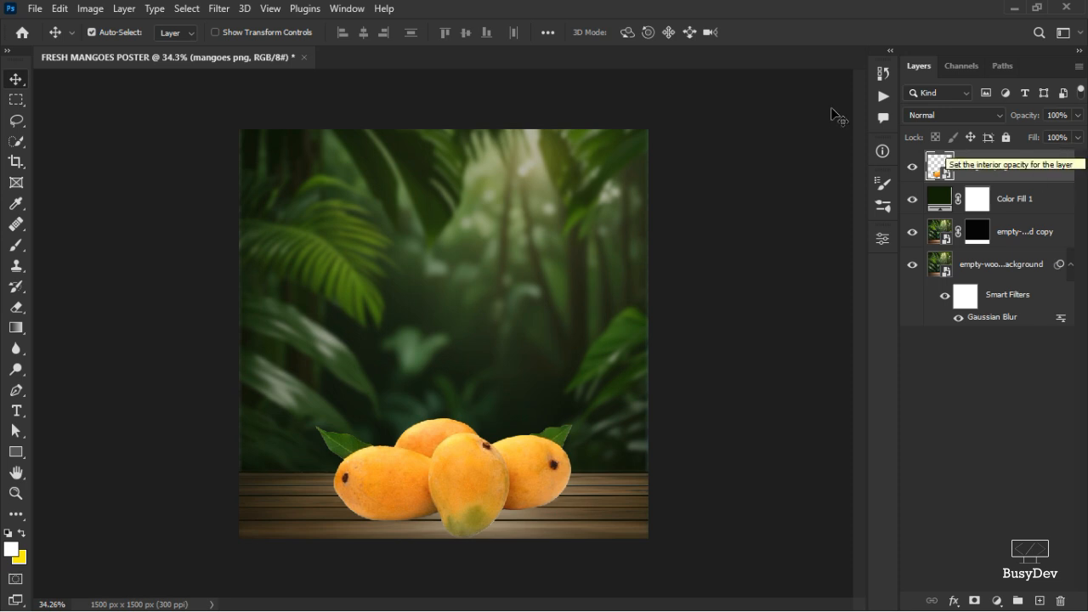
Place the leaf-chili image from the project folder onto the poster and scale it down to about 9%.
{"action": "key", "text": "alt+Tab"}
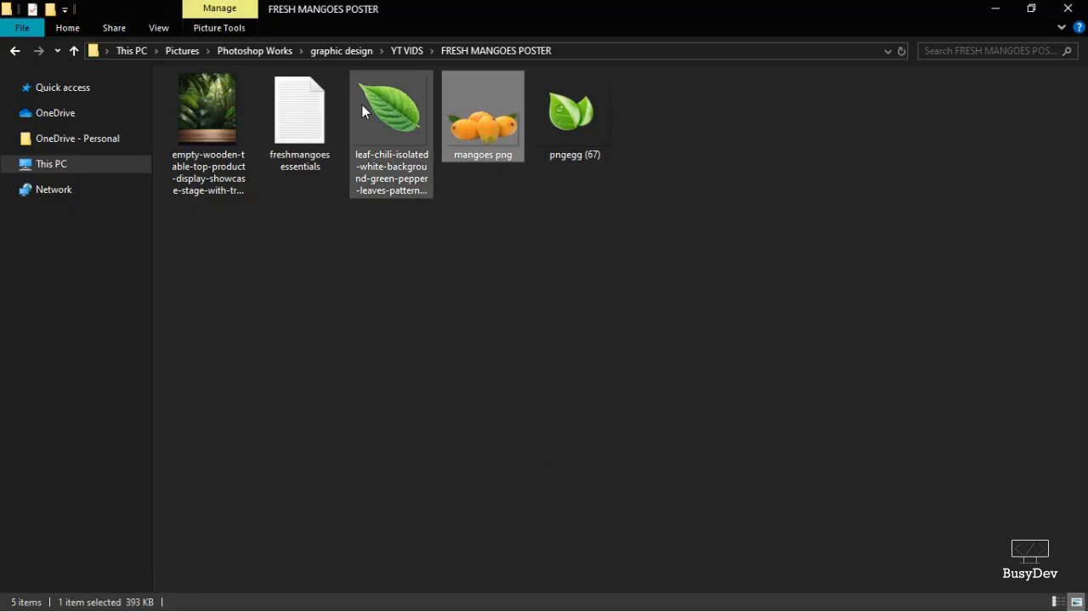
{"action": "left_click_drag", "start_coordinate": [364, 105], "coordinate": [408, 340]}
{"action": "key", "text": "alt+Tab"}
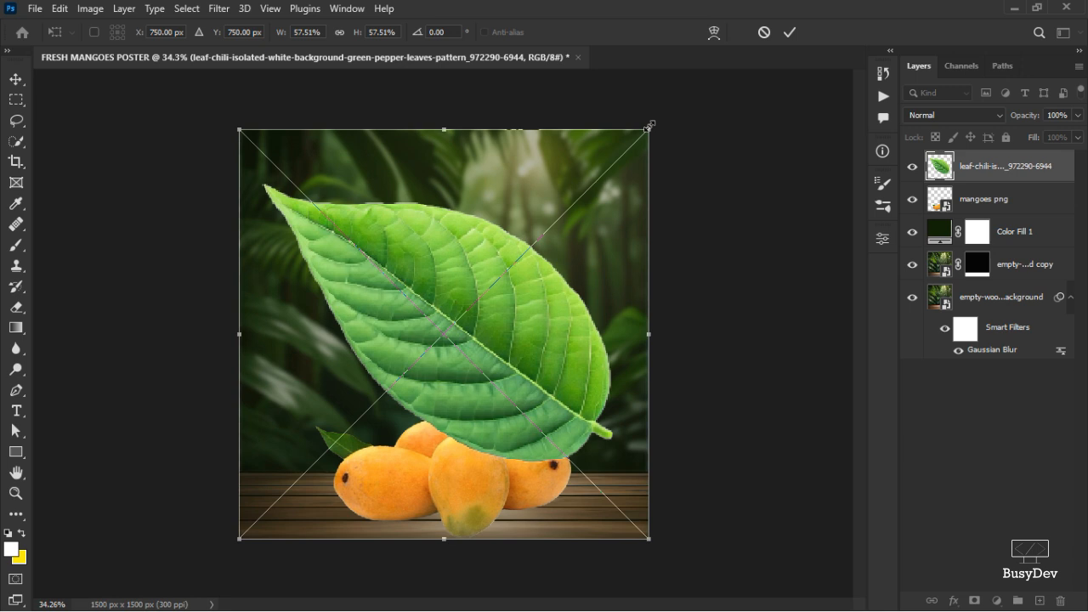
{"action": "left_click_drag", "start_coordinate": [648, 126], "coordinate": [459, 239]}
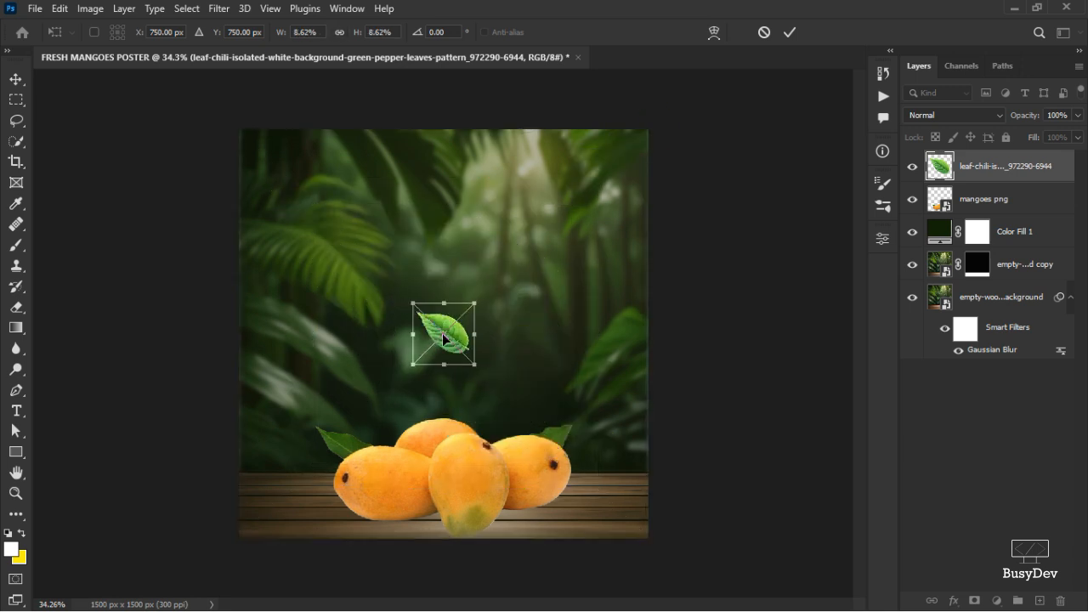
Flip the leaf horizontally, position it at the poster's left edge rotated about 169°, and commit it.
{"action": "right_click", "coordinate": [443, 338]}
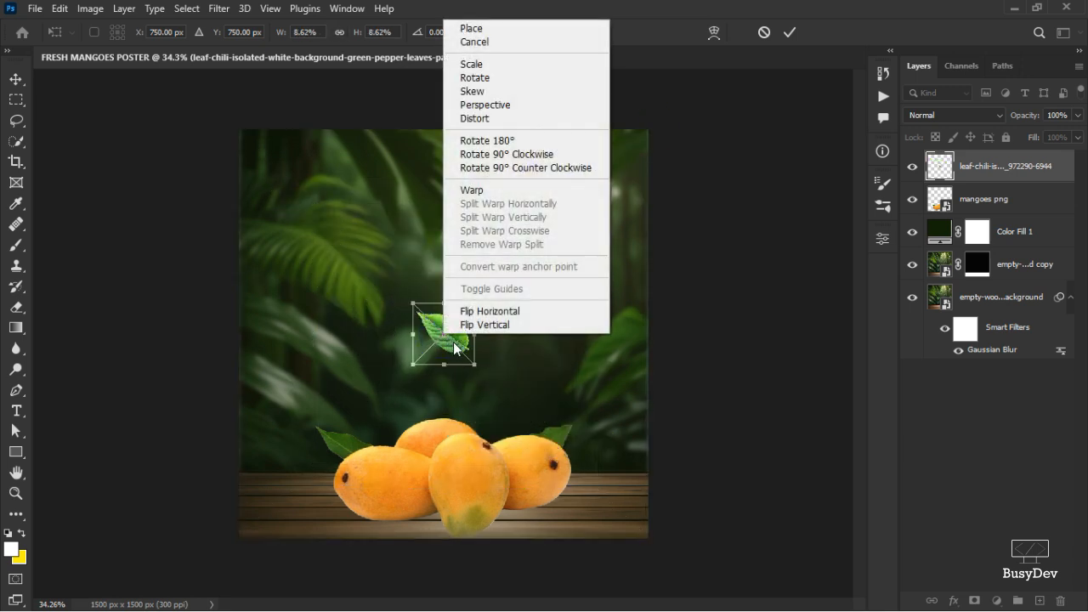
{"action": "left_click", "coordinate": [503, 317]}
{"action": "left_click_drag", "start_coordinate": [459, 334], "coordinate": [263, 335]}
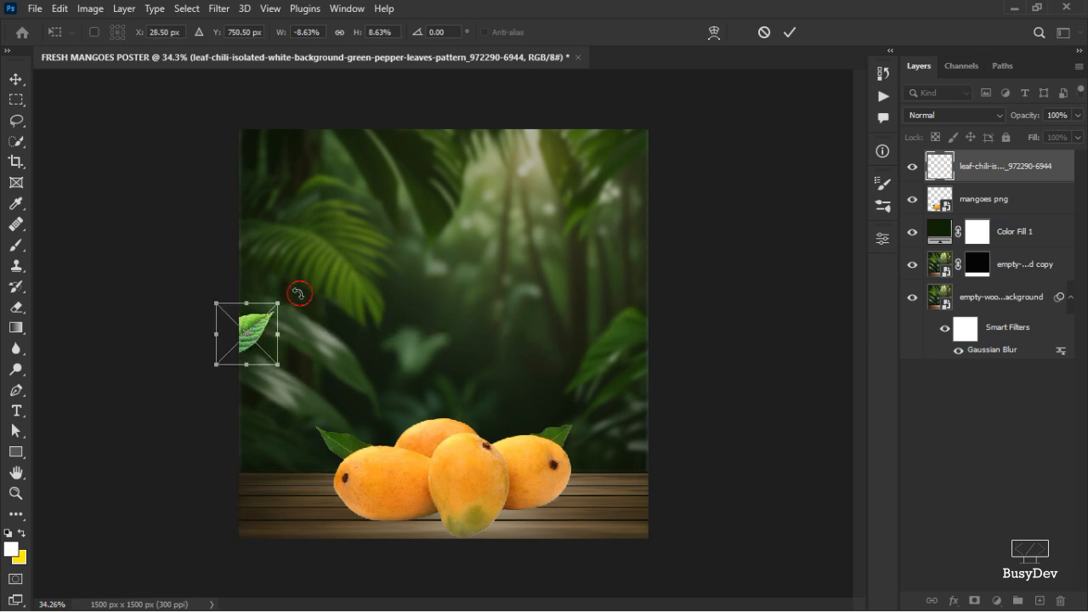
{"action": "left_click_drag", "start_coordinate": [294, 293], "coordinate": [287, 289]}
{"action": "left_click", "coordinate": [790, 32]}
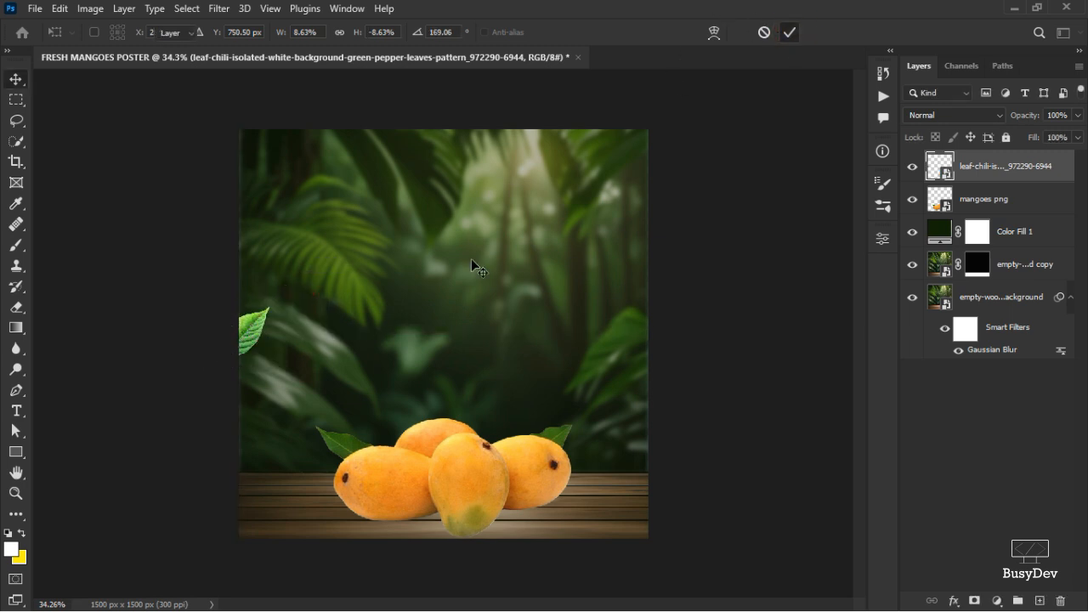
Move the leaf slightly higher along the poster's left edge and confirm the transform.
{"action": "left_click_drag", "start_coordinate": [262, 328], "coordinate": [280, 257]}
{"action": "key", "text": "ctrl+t"}
{"action": "left_click", "coordinate": [790, 33]}
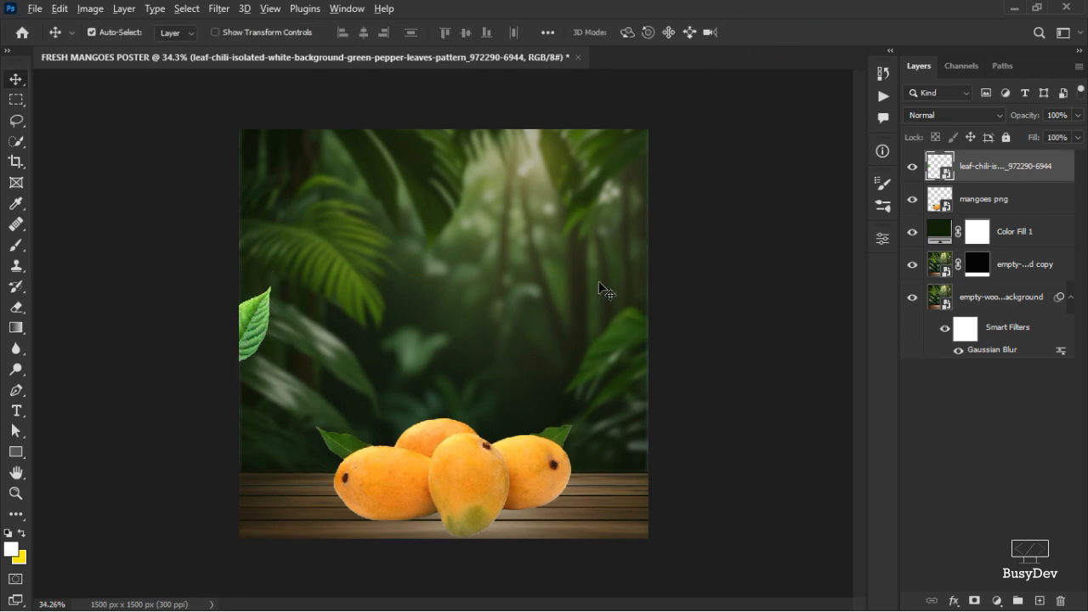
Place the pngegg (67) leaves image, scale it to about 7%, and position it at the tabletop's bottom-right corner.
{"action": "key", "text": "alt+Tab"}
{"action": "left_click_drag", "start_coordinate": [565, 90], "coordinate": [617, 501]}
{"action": "key", "text": "alt+Tab"}
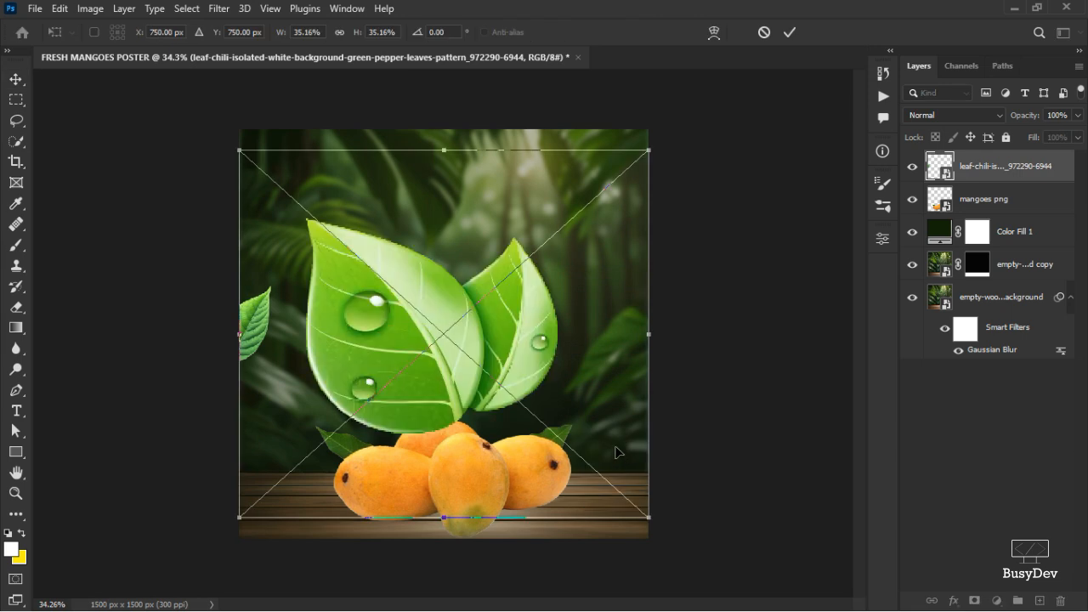
{"action": "left_click_drag", "start_coordinate": [468, 256], "coordinate": [554, 434]}
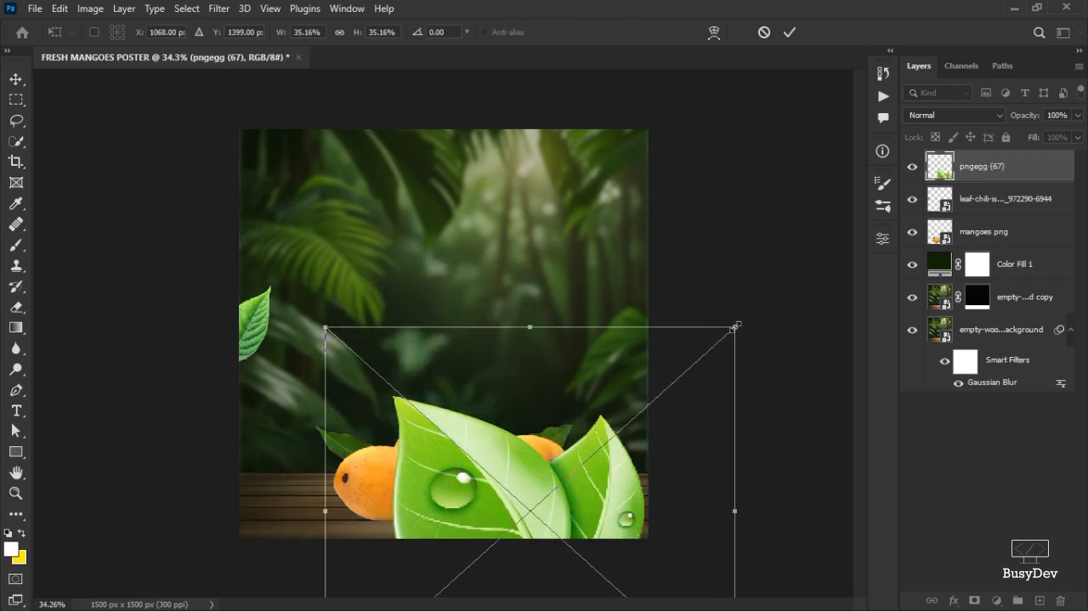
{"action": "left_click_drag", "start_coordinate": [737, 325], "coordinate": [630, 526]}
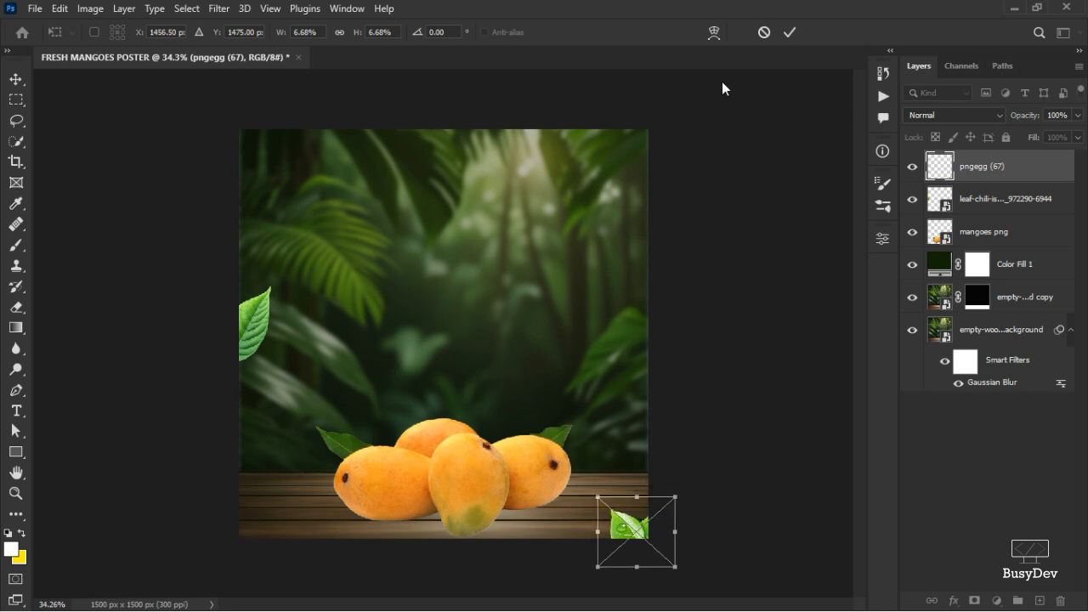
{"action": "left_click", "coordinate": [790, 33]}
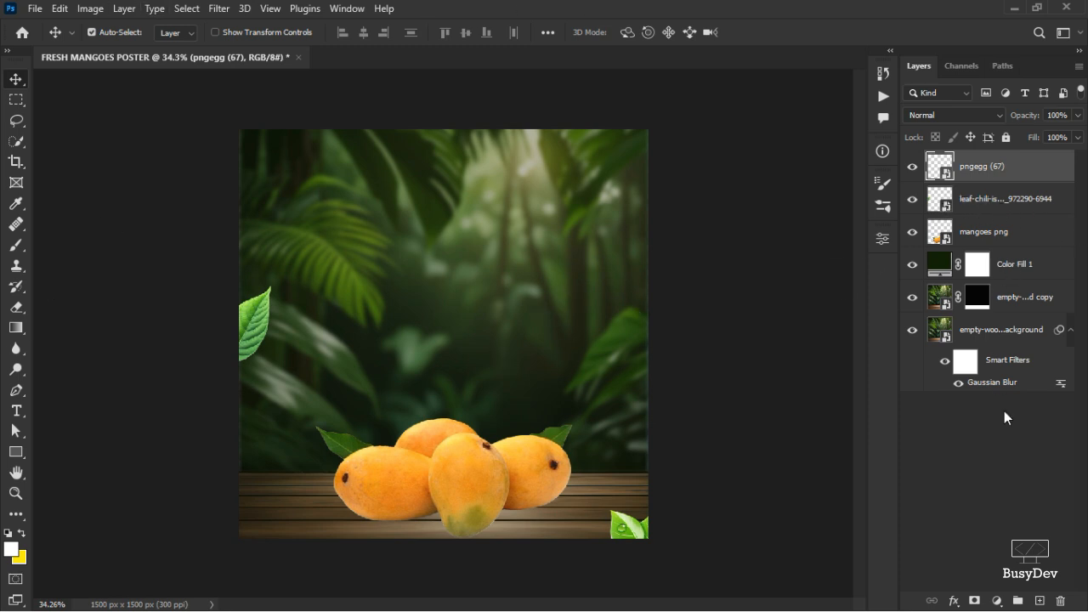
Select all layers and group them into a group named BG.
{"action": "left_click", "coordinate": [1010, 345]}
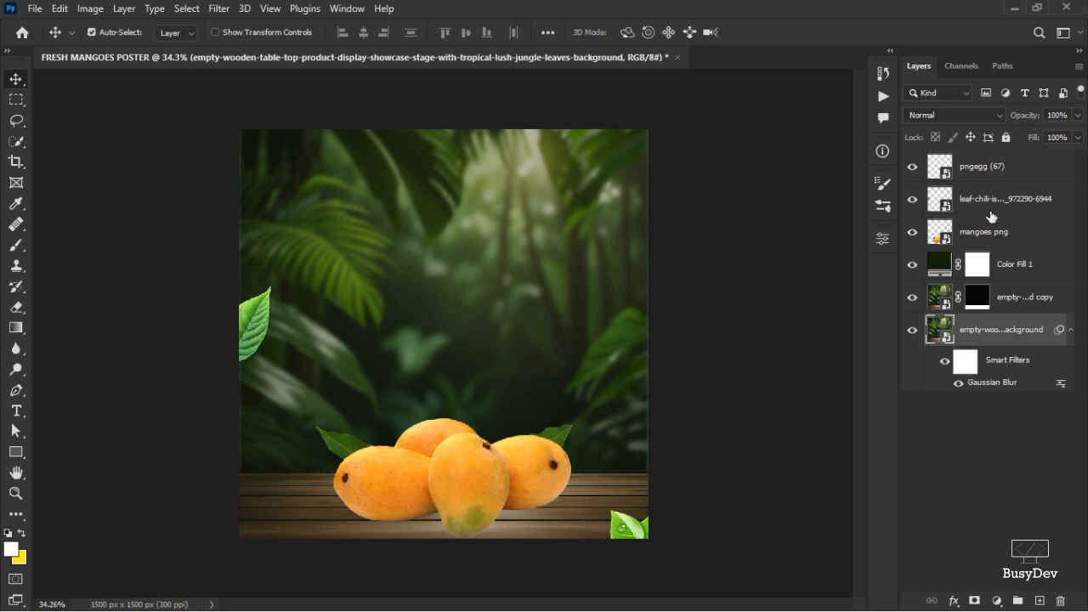
{"action": "left_click", "coordinate": [997, 170], "text": "shift"}
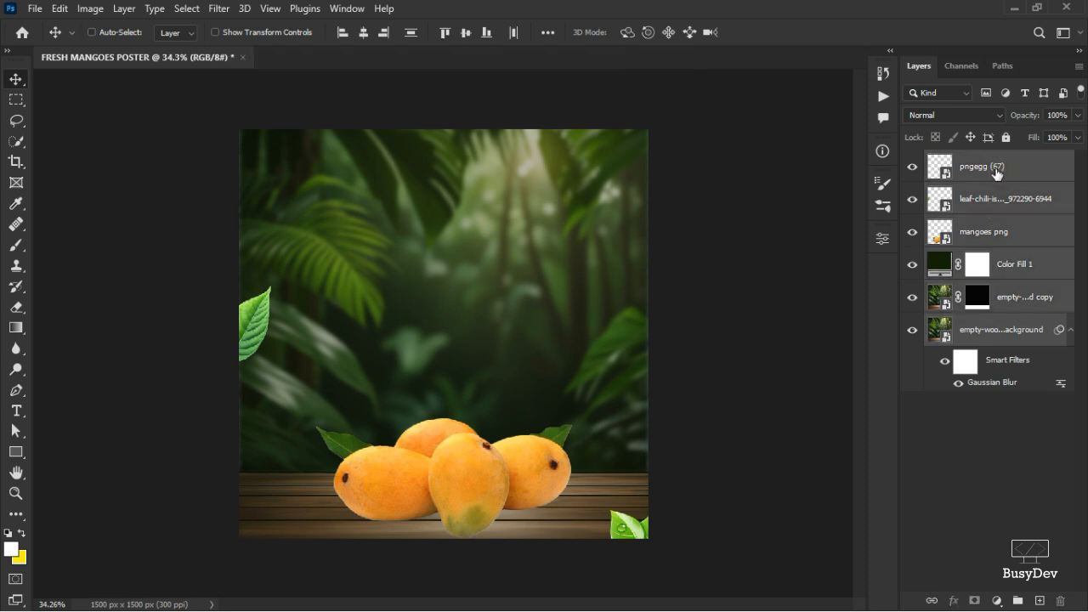
{"action": "key", "text": "ctrl+g"}
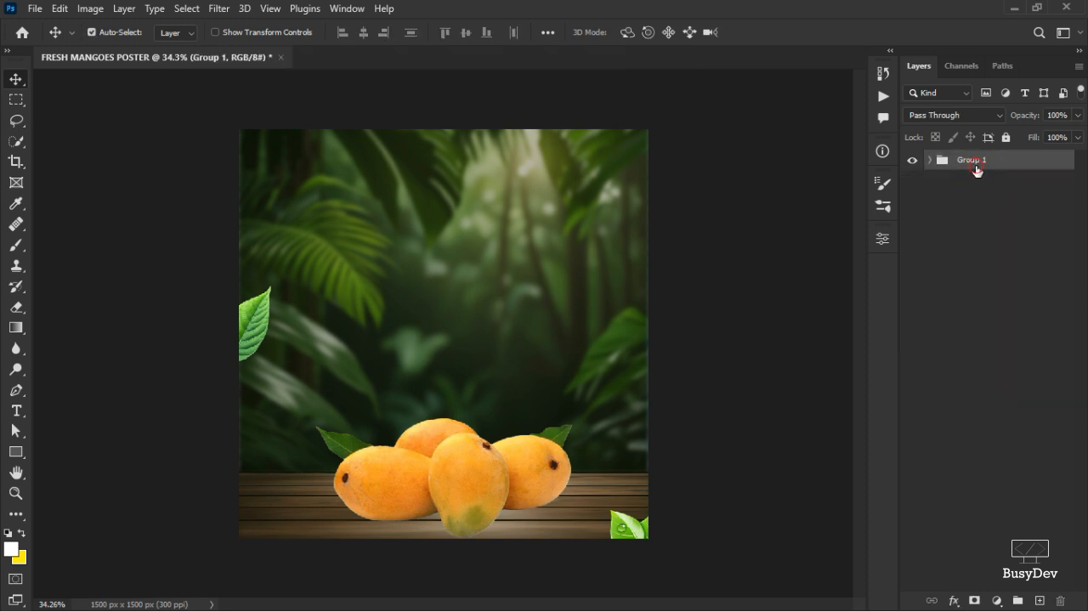
{"action": "double_click", "coordinate": [976, 165]}
{"action": "type", "text": "BG"}
{"action": "key", "text": "Return"}
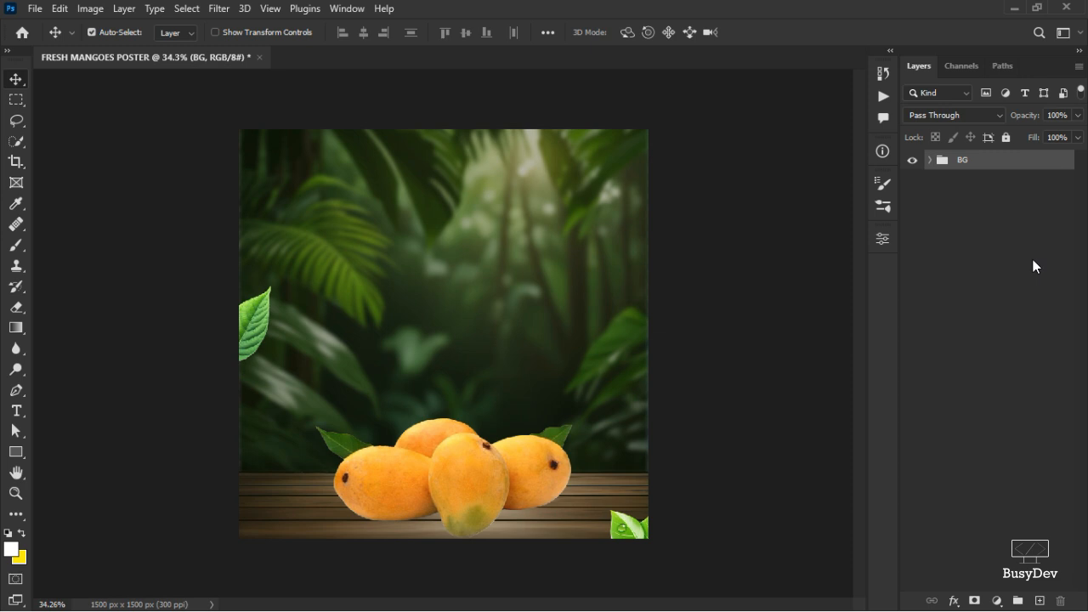
Select the mangoes layer, open the Camera Raw Filter on it, and set Sharpening to 31.
{"action": "left_click", "coordinate": [930, 161]}
{"action": "left_click", "coordinate": [475, 483]}
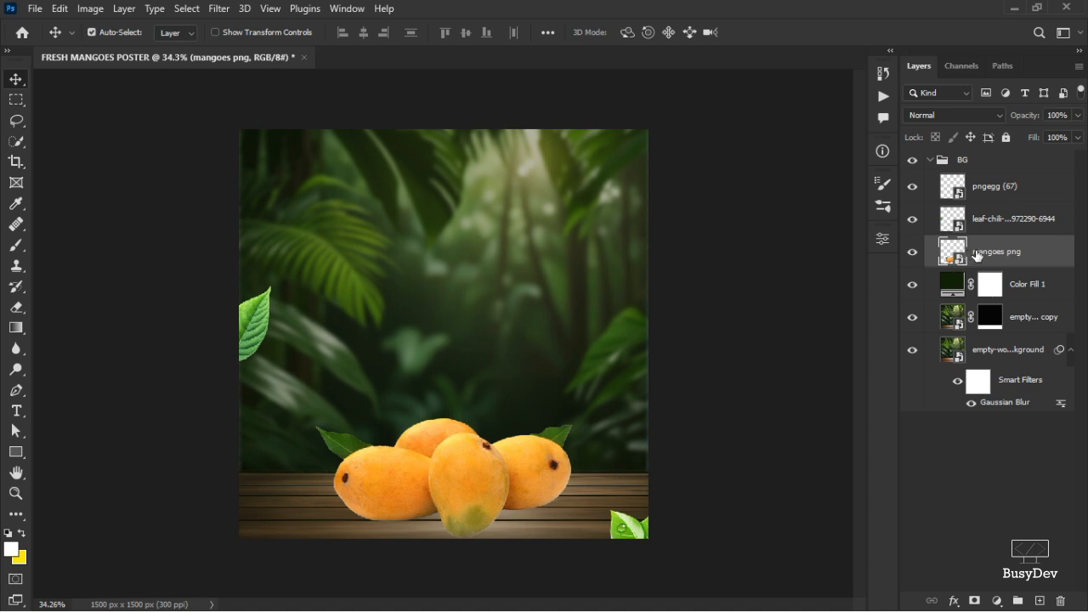
{"action": "left_click", "coordinate": [216, 10]}
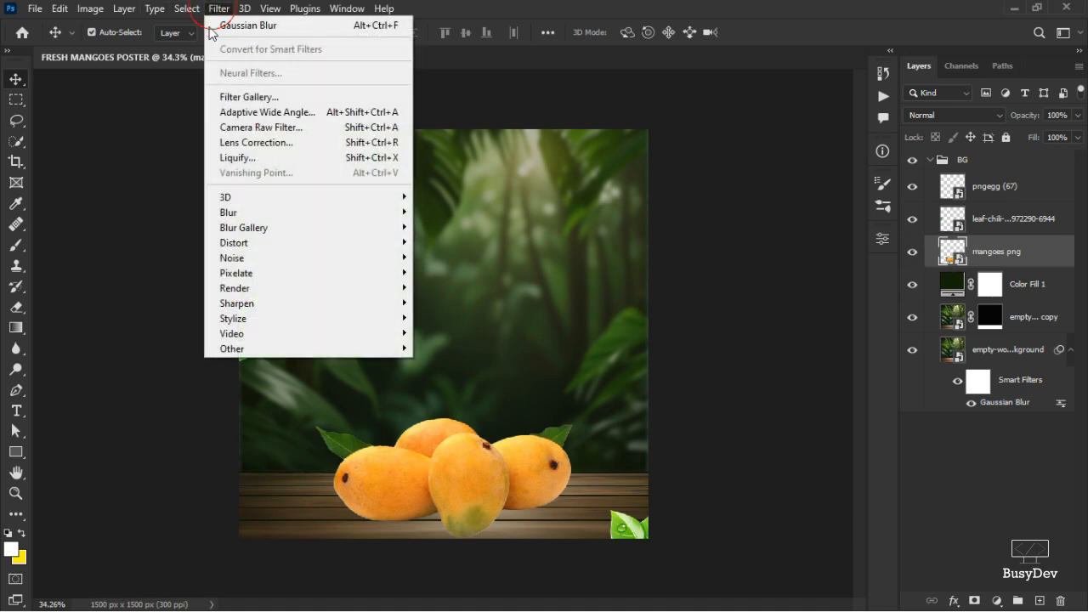
{"action": "left_click", "coordinate": [243, 126]}
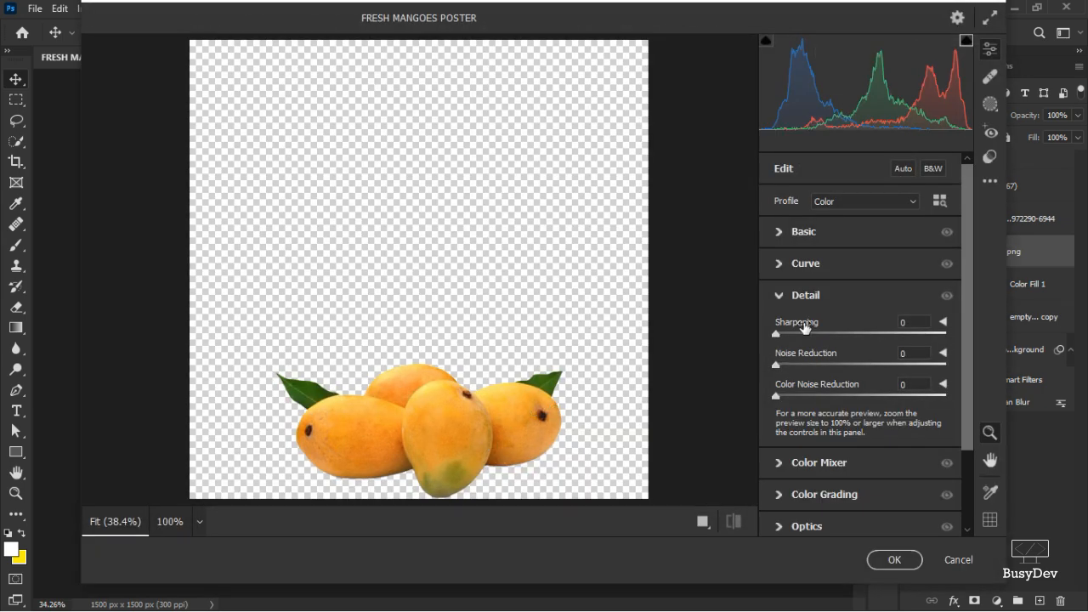
{"action": "left_click_drag", "start_coordinate": [799, 326], "coordinate": [823, 326]}
Set Texture to -28 in the Camera Raw Basic settings for the mangoes.
{"action": "left_click", "coordinate": [465, 420]}
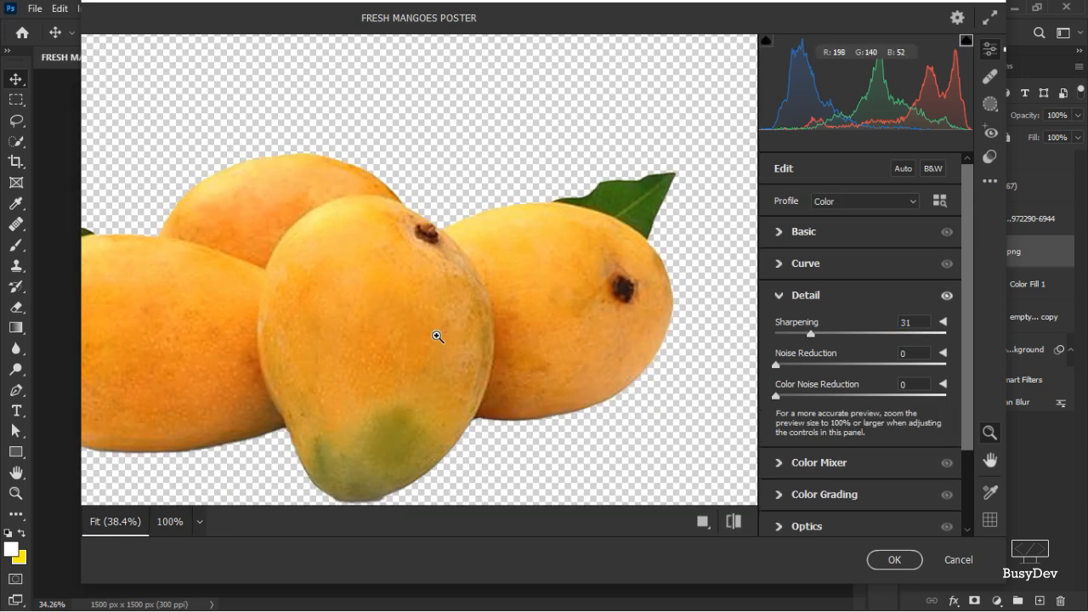
{"action": "left_click", "coordinate": [437, 338], "text": "alt"}
{"action": "left_click", "coordinate": [435, 427]}
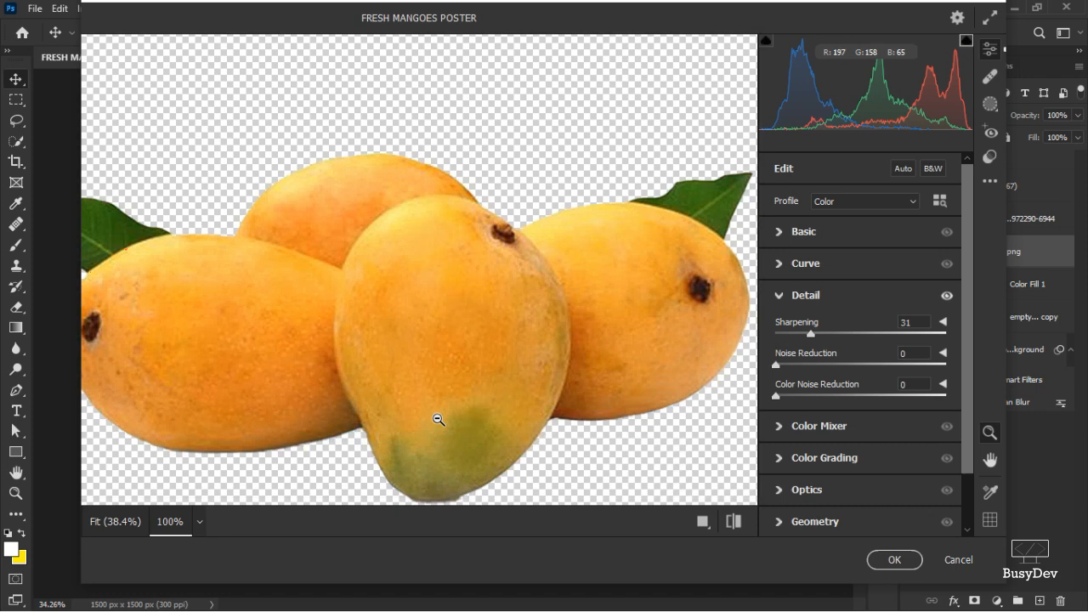
{"action": "left_click", "coordinate": [785, 244]}
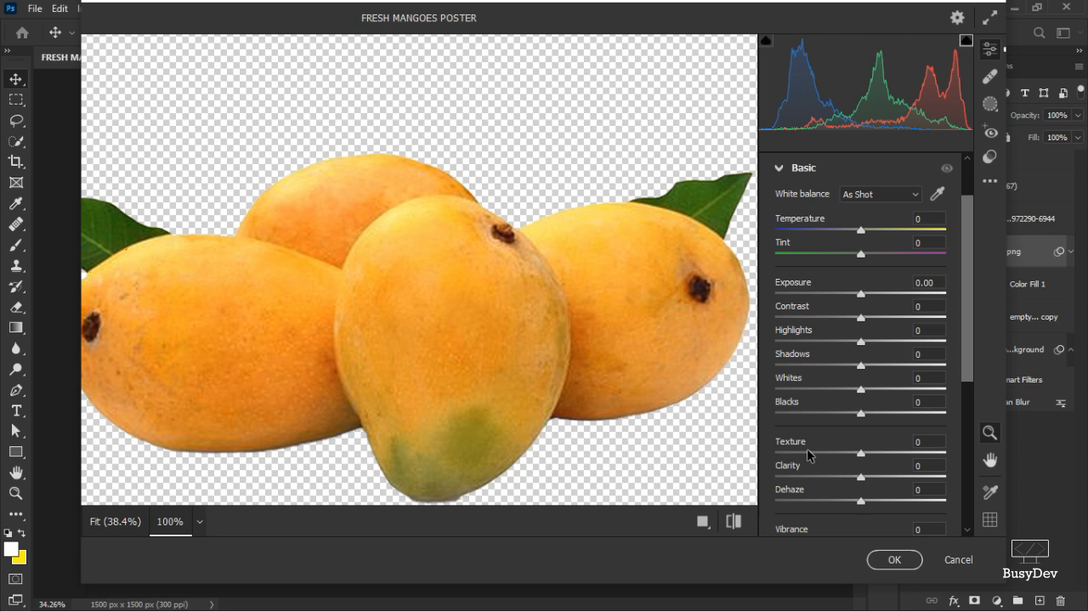
{"action": "scroll", "coordinate": [807, 456], "scroll_direction": "down", "scroll_amount": 3}
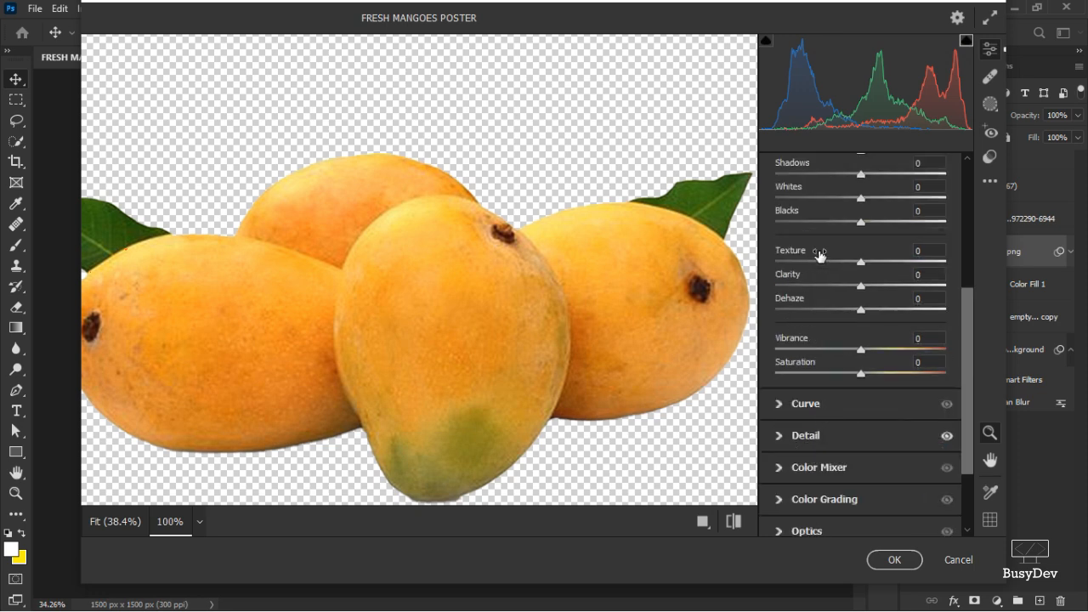
{"action": "left_click_drag", "start_coordinate": [818, 254], "coordinate": [771, 261]}
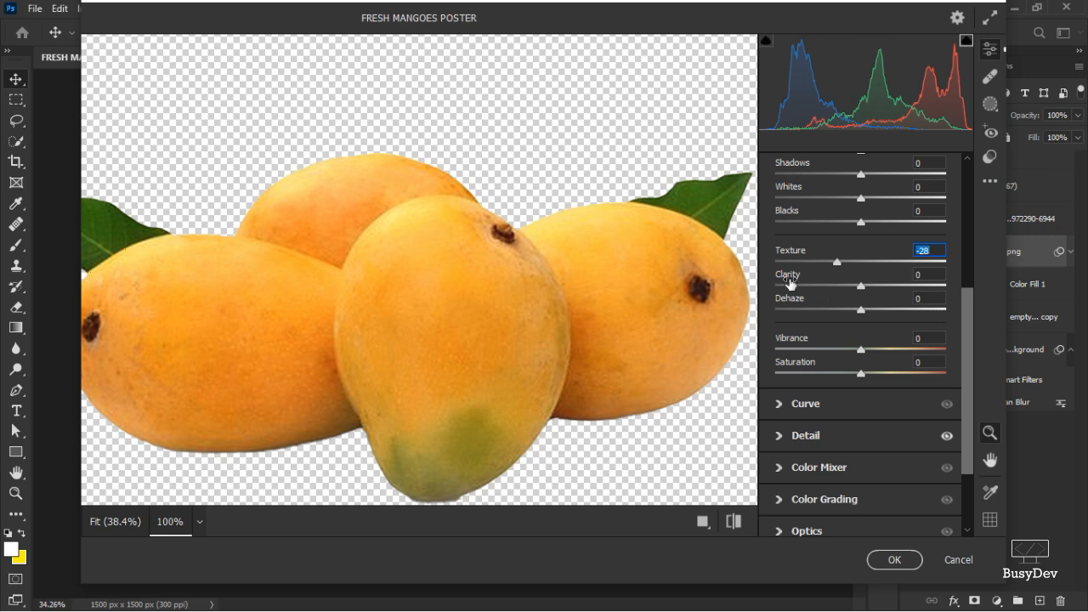
Set Clarity to +21, Vibrance to +9 and Saturation to +5, then apply the Camera Raw Filter.
{"action": "mouse_move", "coordinate": [790, 283]}
{"action": "left_mouse_down"}
{"action": "mouse_move", "coordinate": [826, 283]}
{"action": "mouse_move", "coordinate": [802, 292]}
{"action": "left_mouse_up"}
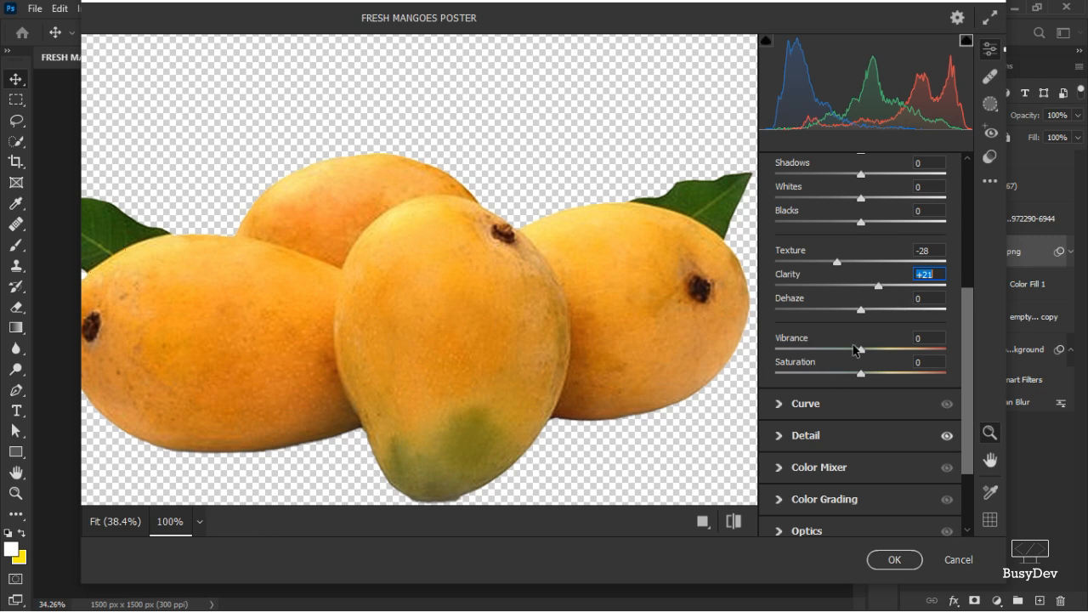
{"action": "left_click", "coordinate": [783, 339]}
{"action": "left_click_drag", "start_coordinate": [783, 339], "coordinate": [789, 335]}
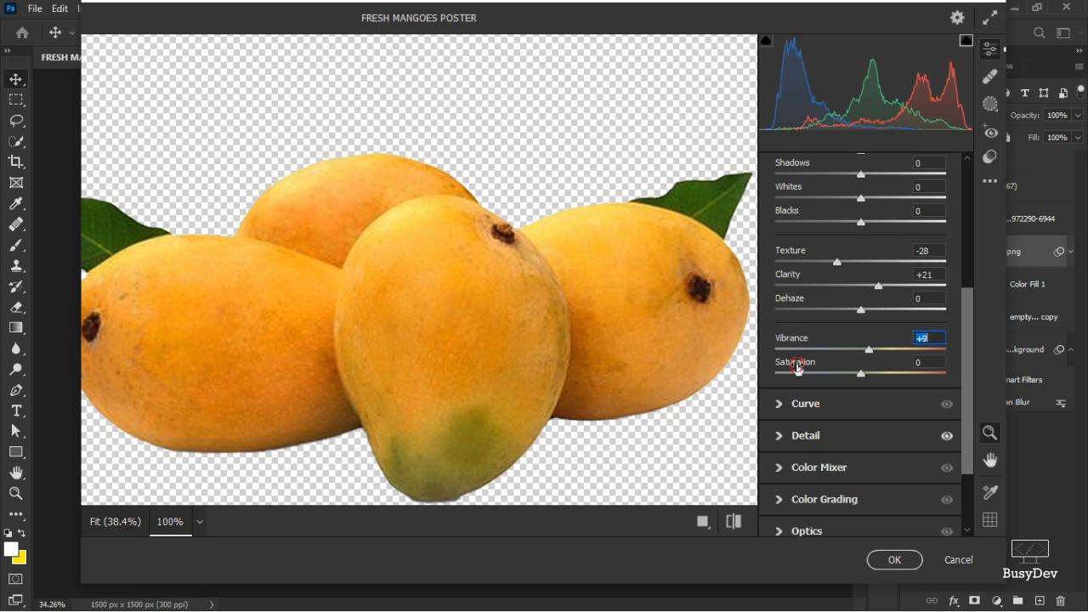
{"action": "left_click", "coordinate": [798, 366]}
{"action": "left_click_drag", "start_coordinate": [796, 366], "coordinate": [804, 366]}
{"action": "scroll", "coordinate": [837, 319], "scroll_direction": "up", "scroll_amount": 2}
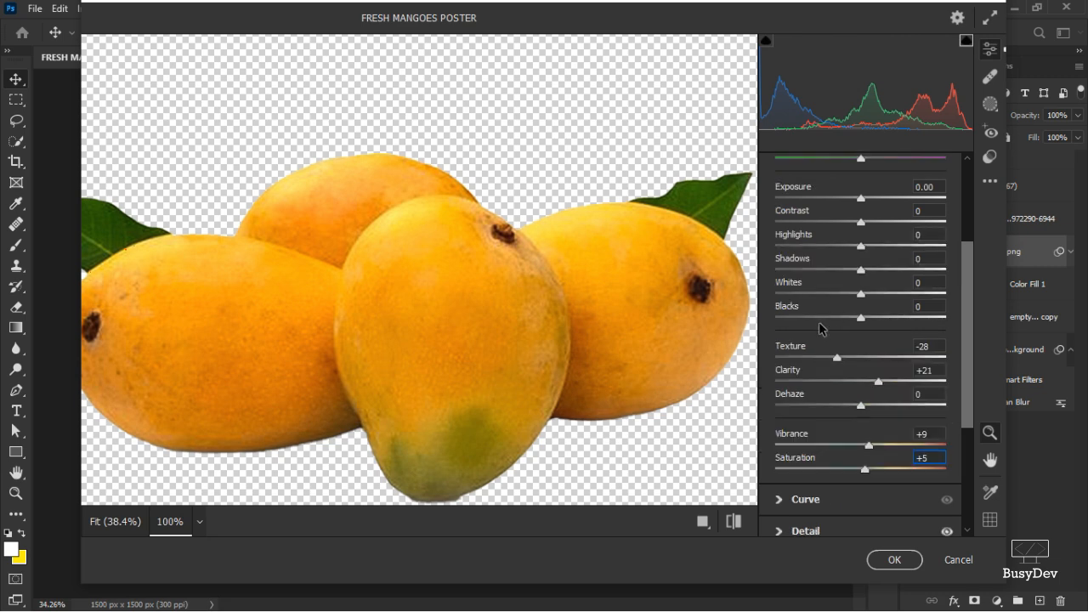
{"action": "left_click", "coordinate": [897, 565]}
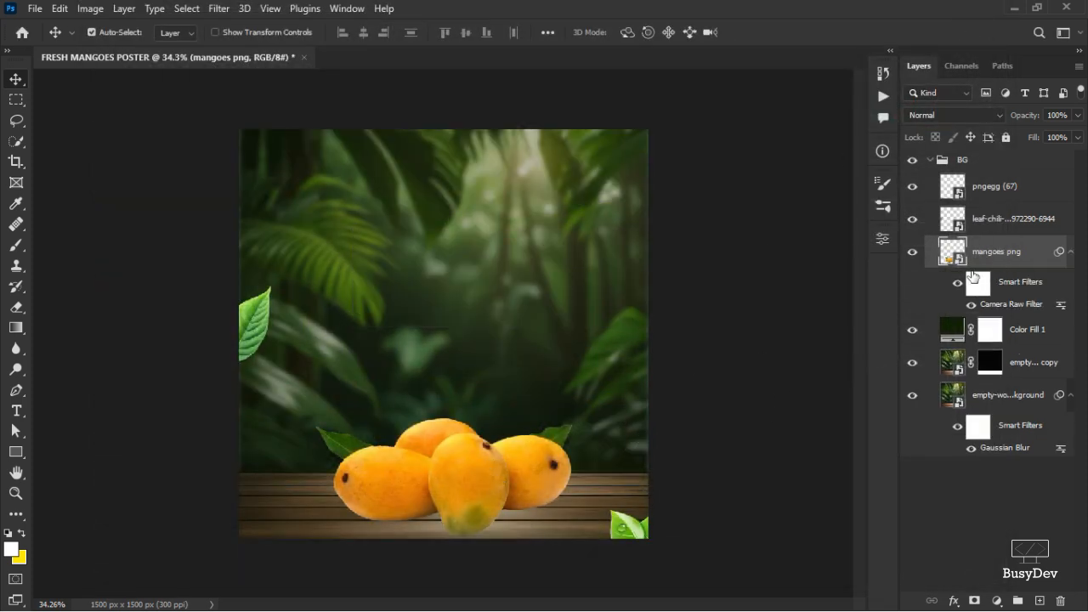
Duplicate the mangoes layer and move the copy below the original mangoes layer.
{"action": "left_click", "coordinate": [957, 284]}
{"action": "left_click", "coordinate": [957, 284]}
{"action": "key", "text": "ctrl+j"}
{"action": "left_click_drag", "start_coordinate": [1003, 260], "coordinate": [1012, 399]}
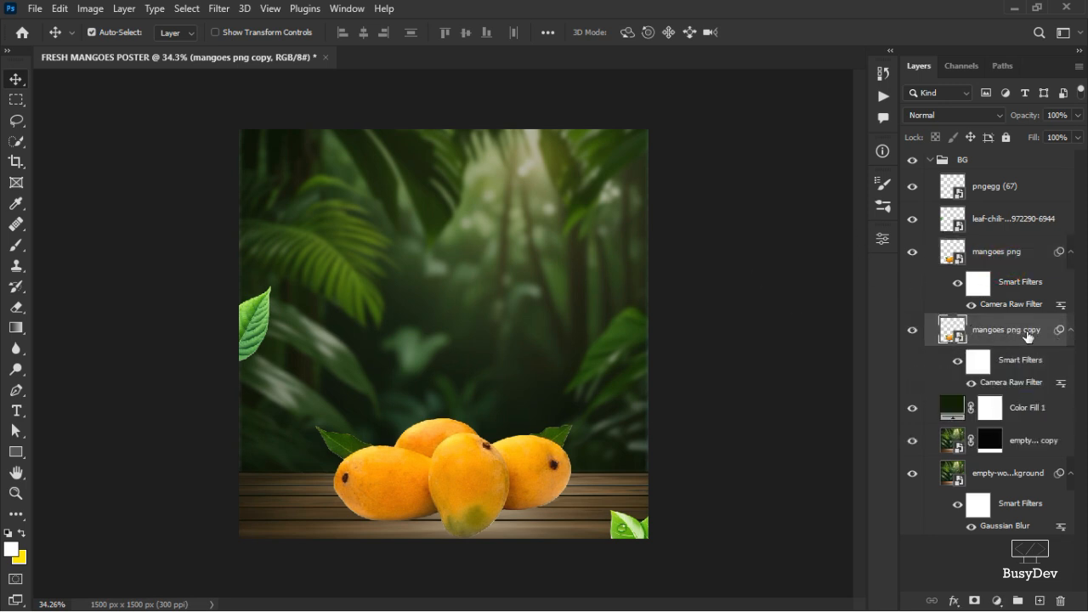
Remove the Camera Raw smart filter from the mangoes png copy layer.
{"action": "key", "text": "F2"}
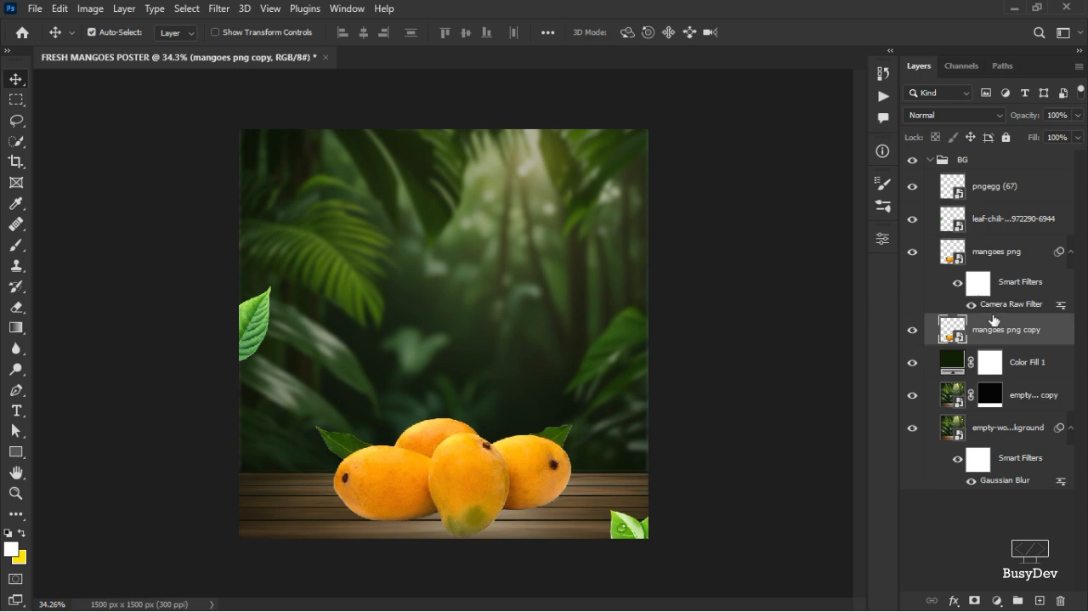
{"action": "key", "text": "ctrl+z"}
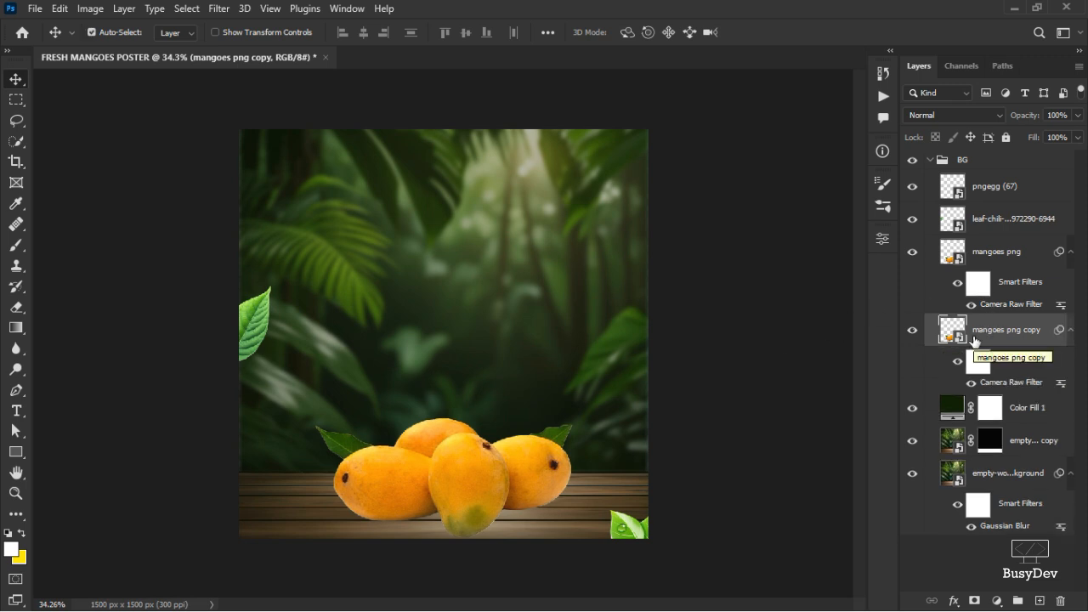
{"action": "right_click", "coordinate": [974, 340]}
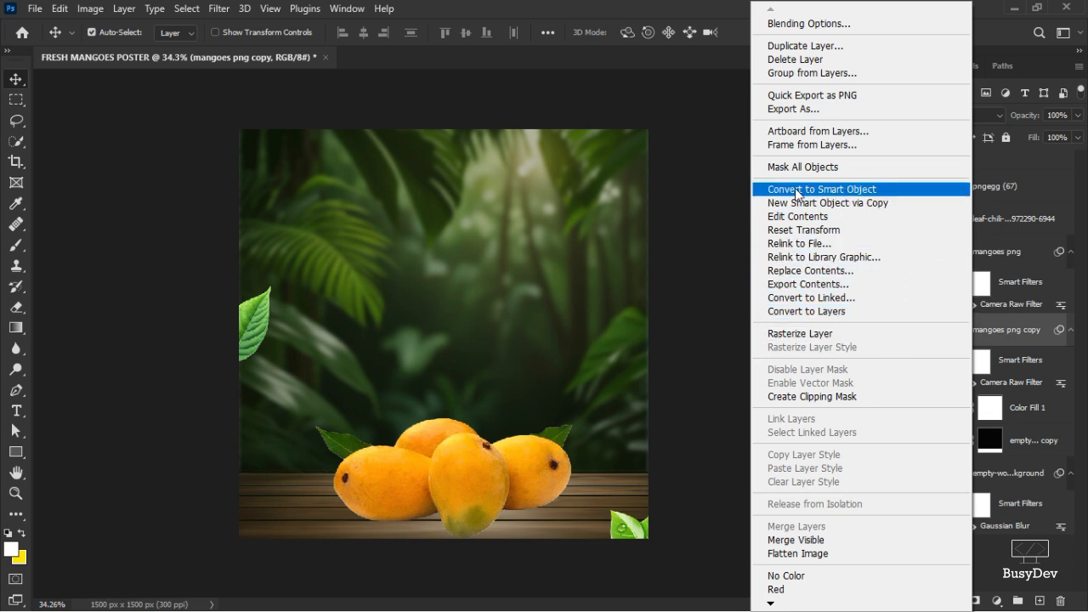
{"action": "left_click", "coordinate": [1030, 334]}
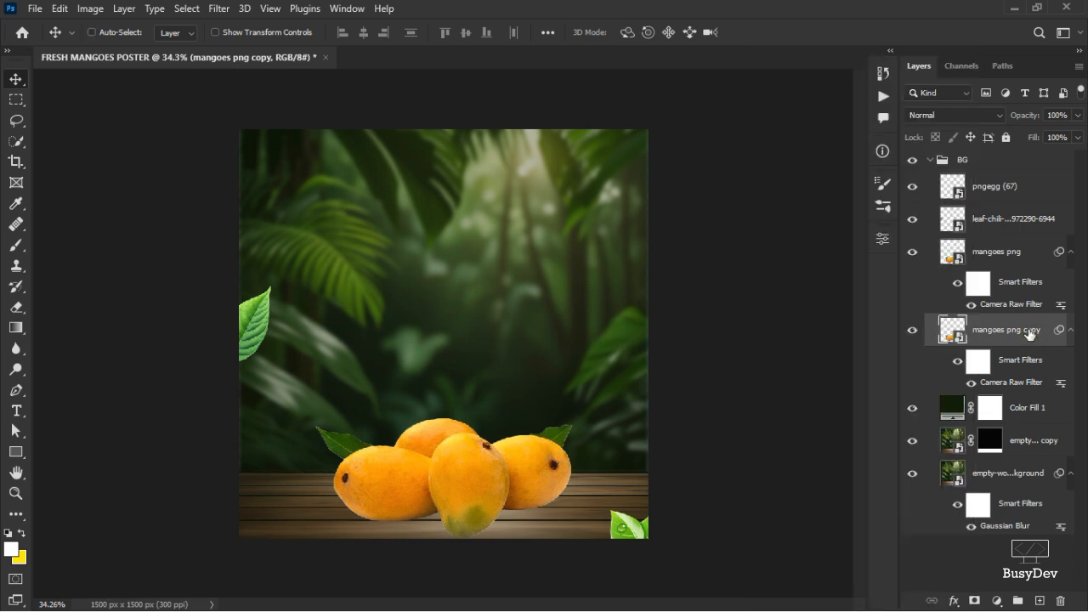
{"action": "key", "text": "ctrl+shift+o"}
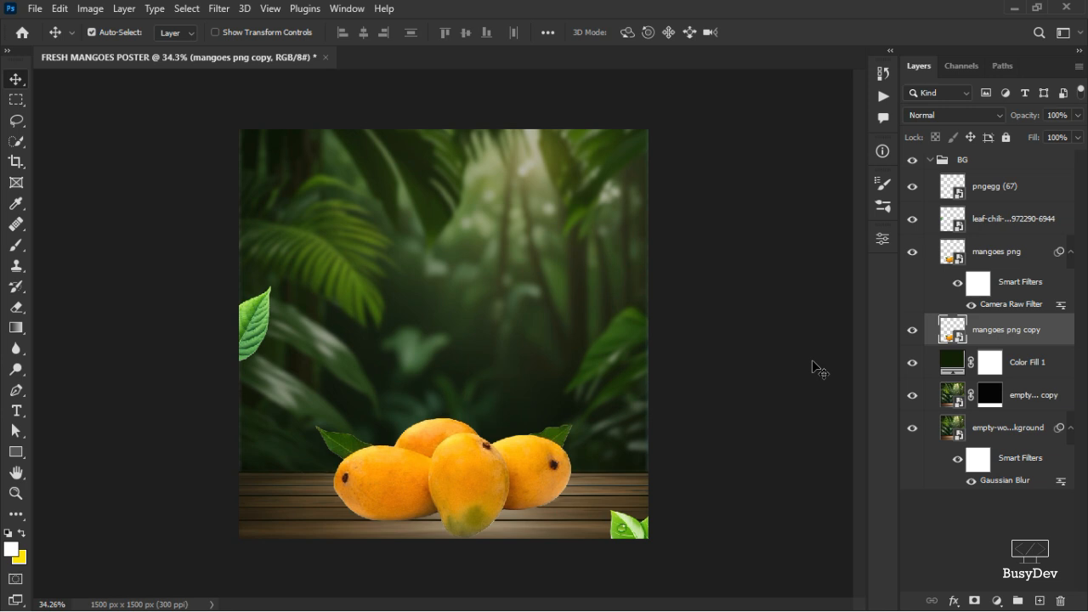
Add a black Color Overlay layer style to the mangoes png copy layer.
{"action": "right_click", "coordinate": [1044, 331]}
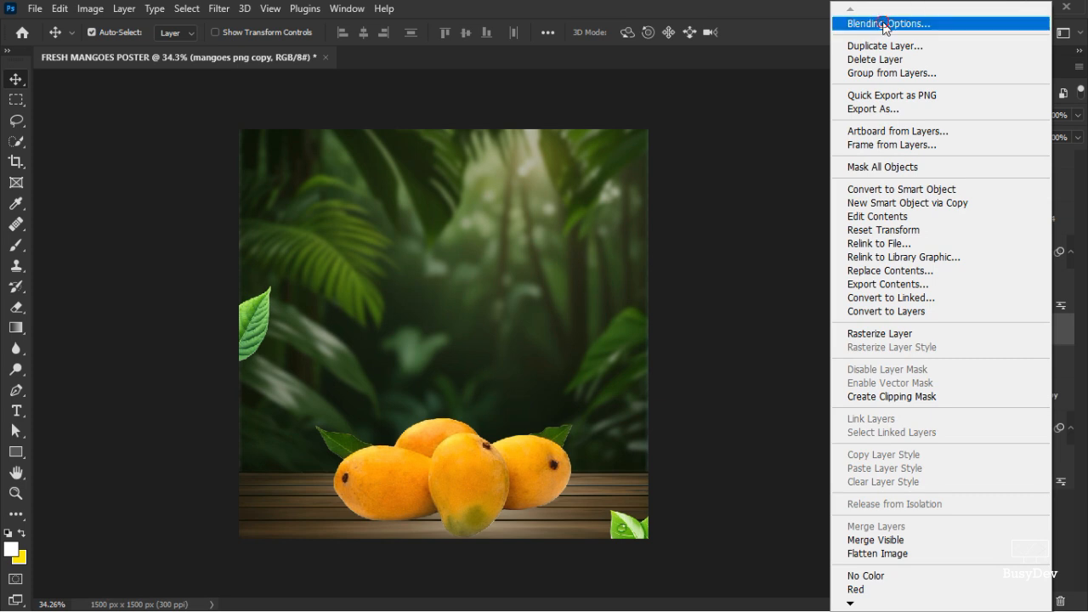
{"action": "left_click", "coordinate": [809, 108]}
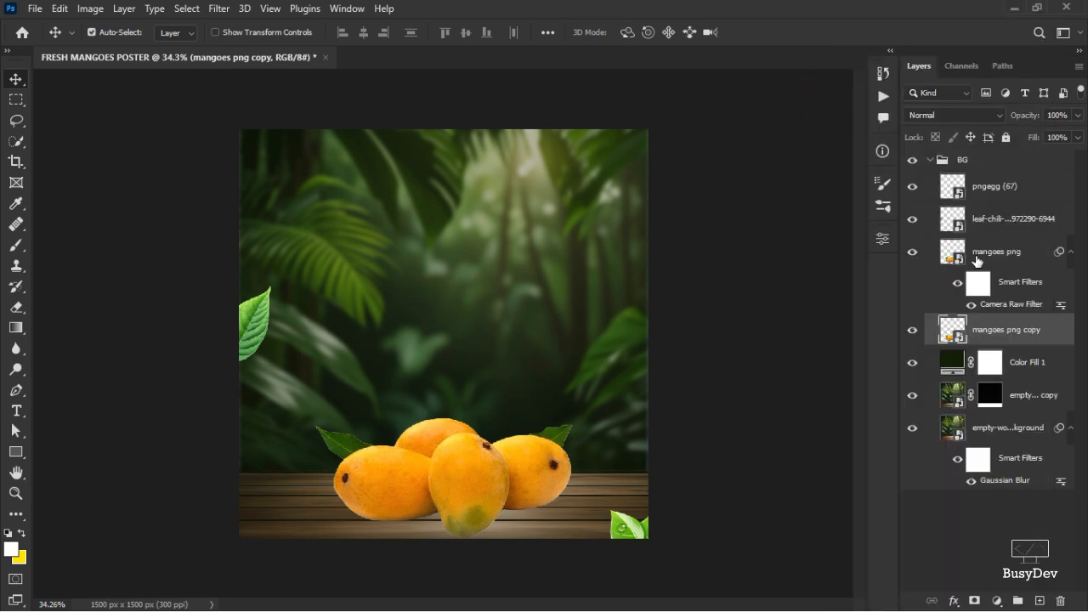
{"action": "double_click", "coordinate": [1066, 335]}
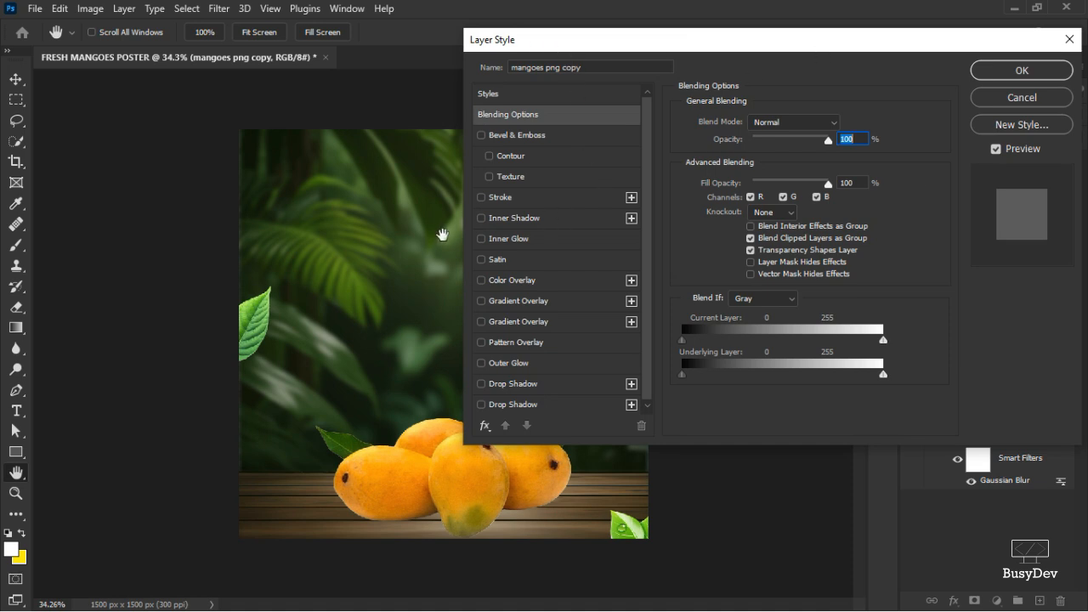
{"action": "left_click", "coordinate": [501, 283]}
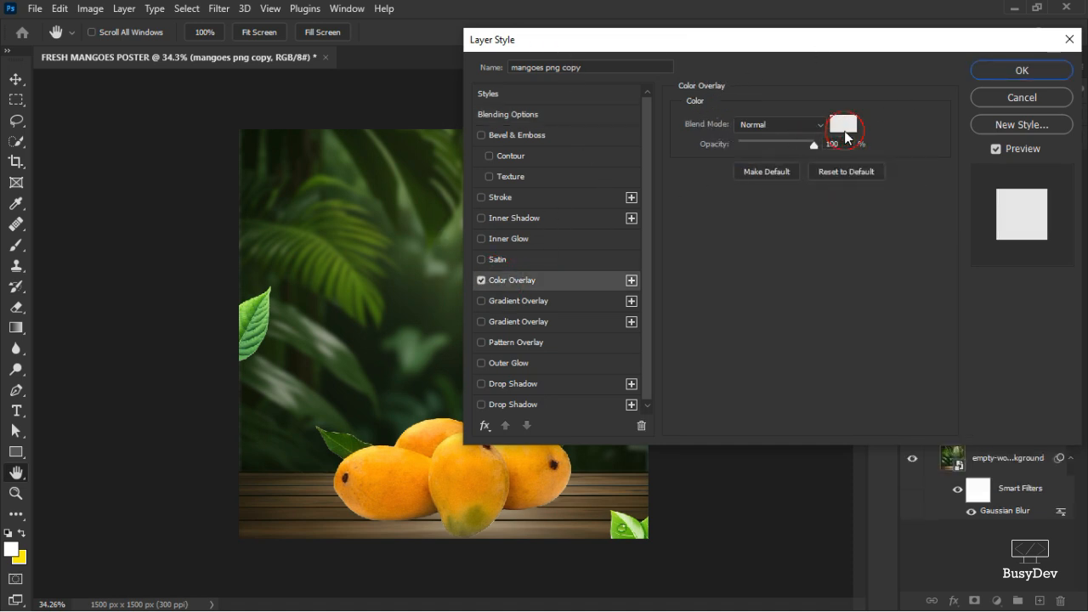
{"action": "left_click", "coordinate": [844, 126]}
{"action": "left_click_drag", "start_coordinate": [739, 391], "coordinate": [877, 490]}
{"action": "left_click", "coordinate": [1057, 266]}
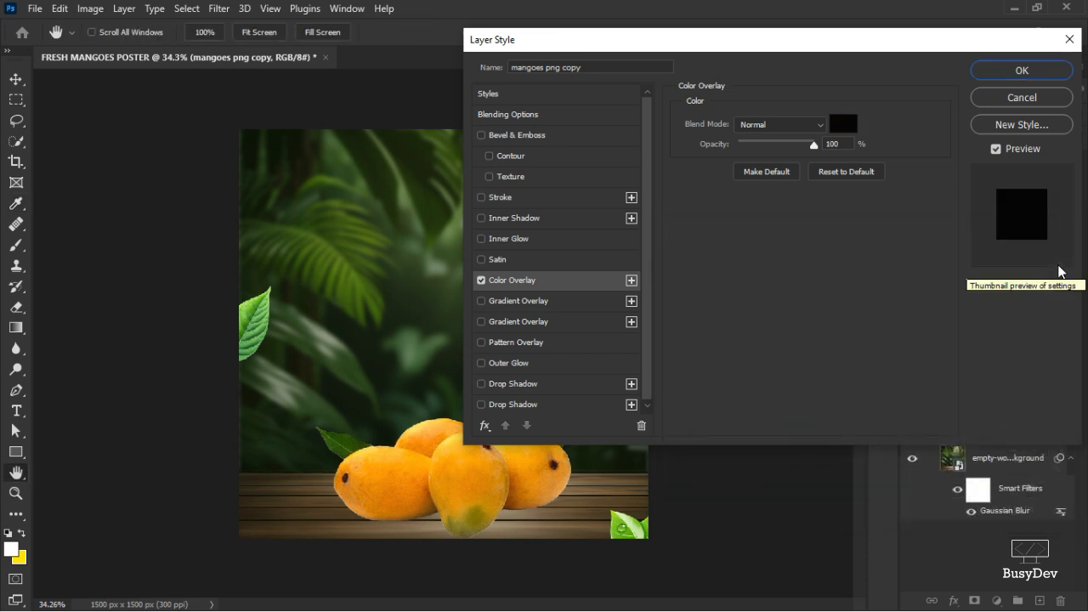
{"action": "left_click", "coordinate": [1032, 73]}
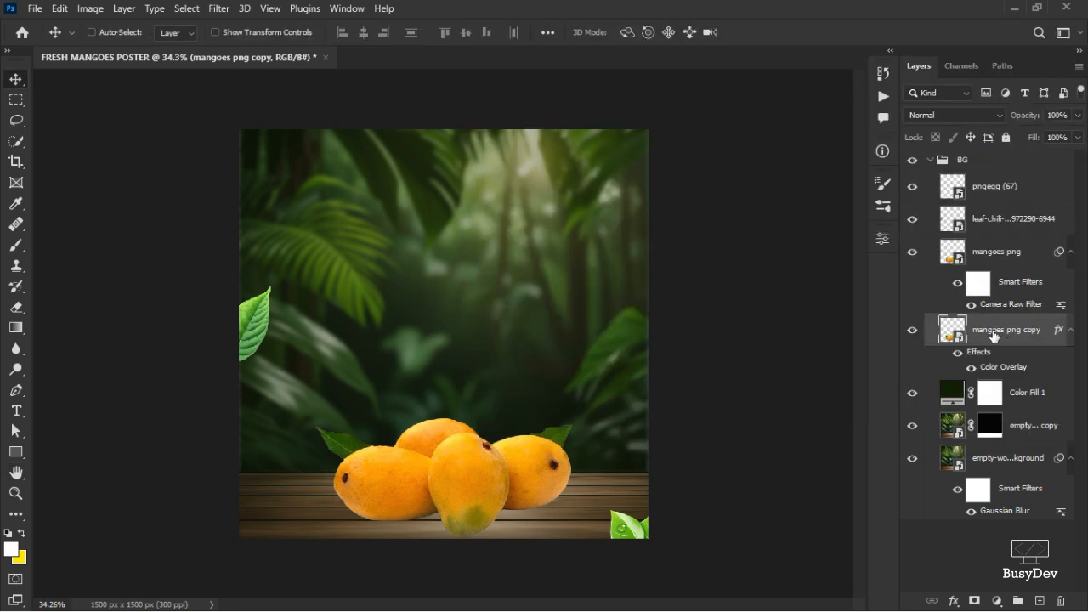
Try lowering the top edge of the black mangoes copy with Free Transform.
{"action": "key", "text": "ctrl+t"}
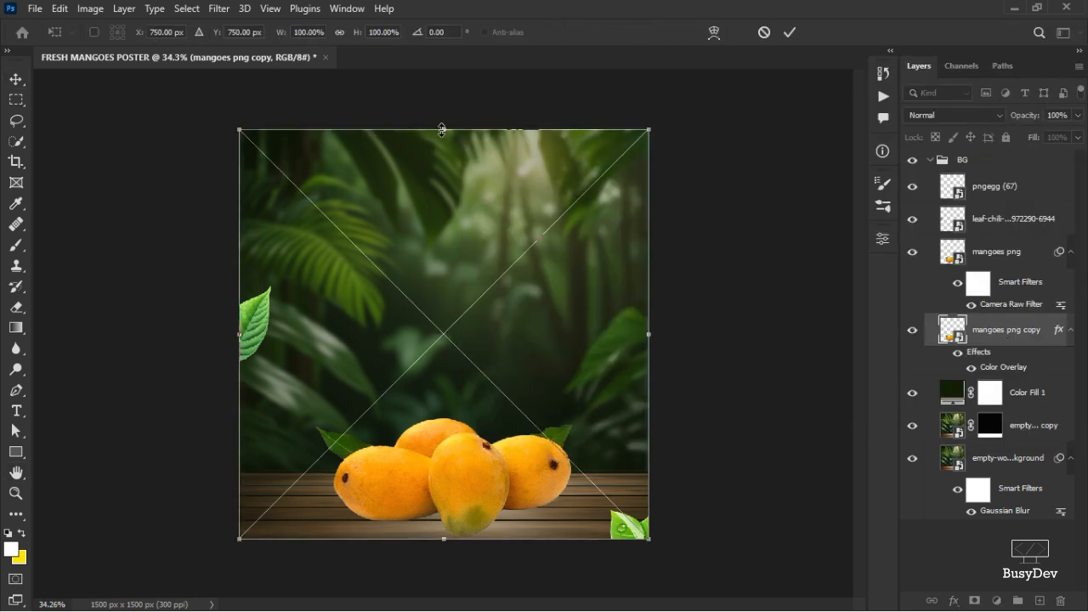
{"action": "left_click_drag", "start_coordinate": [442, 195], "coordinate": [440, 206]}
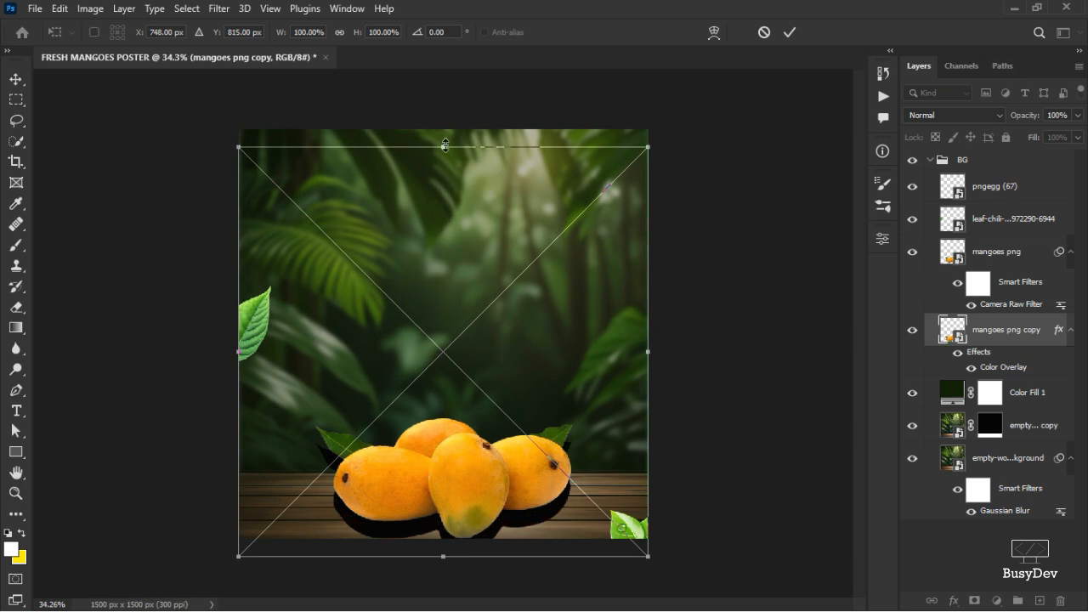
{"action": "left_click_drag", "start_coordinate": [444, 146], "coordinate": [438, 197]}
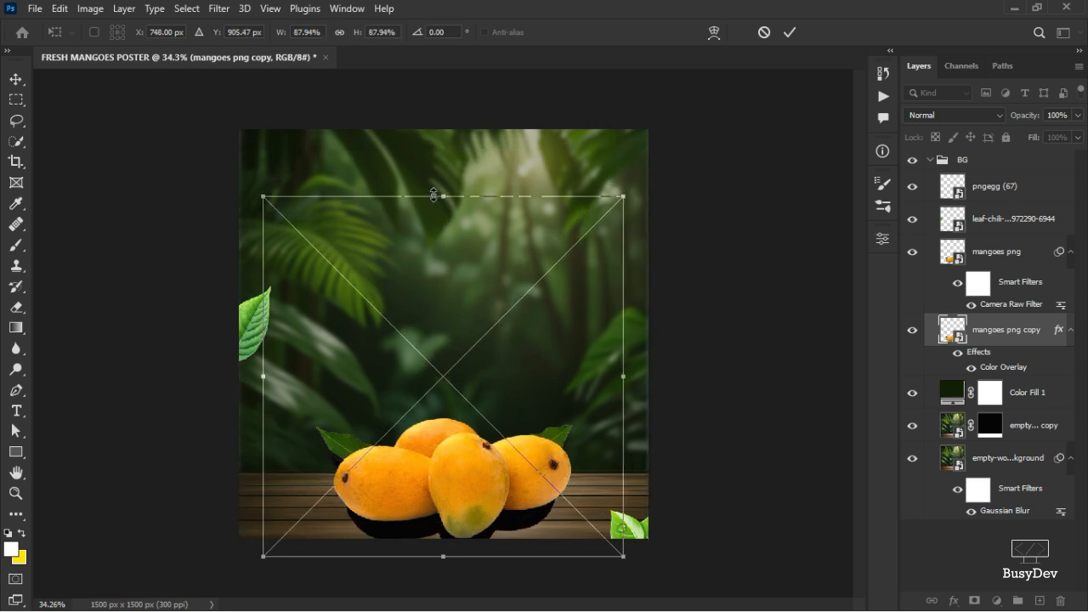
{"action": "key", "text": "ctrl+z"}
{"action": "key", "text": "ctrl+z"}
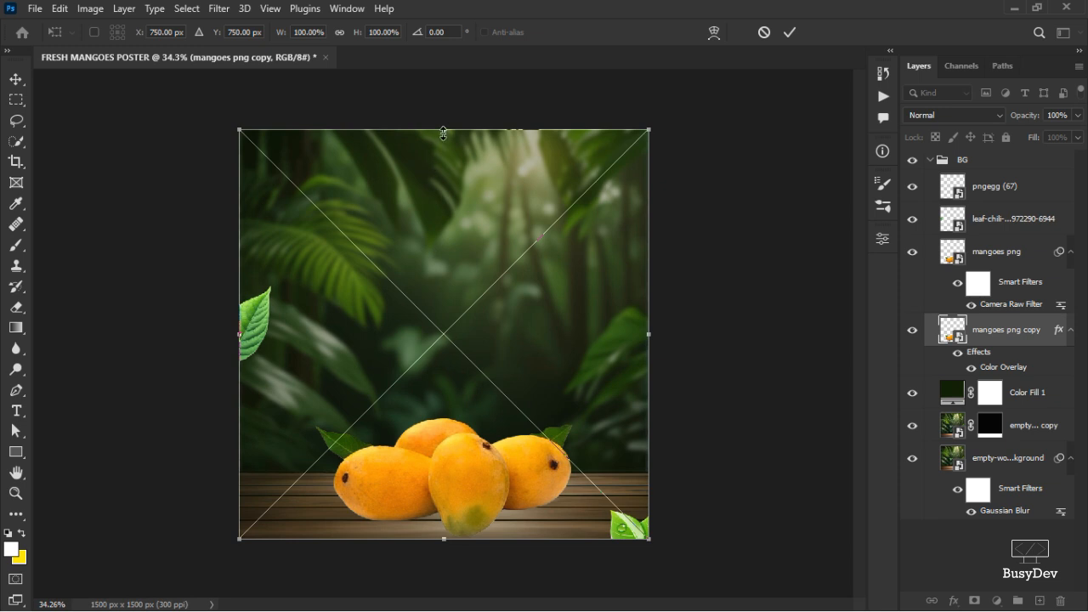
Squash the black mangoes copy vertically into a flat shadow shape beneath the mangoes.
{"action": "left_click_drag", "start_coordinate": [442, 181], "coordinate": [441, 189]}
{"action": "left_click_drag", "start_coordinate": [449, 146], "coordinate": [512, 482]}
{"action": "scroll", "coordinate": [476, 501], "scroll_direction": "up", "scroll_amount": 3}
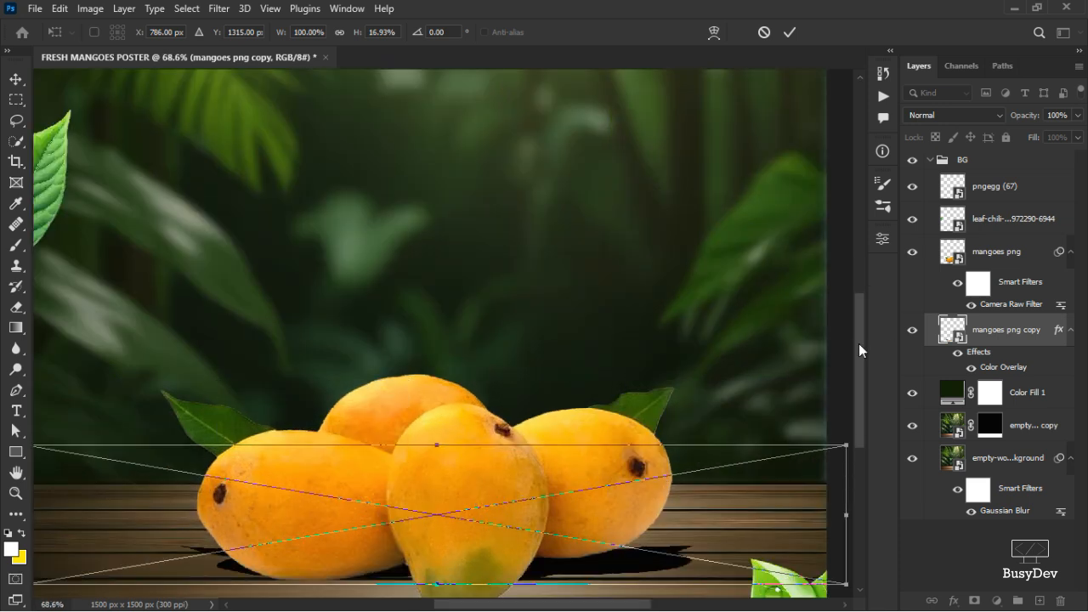
{"action": "left_click_drag", "start_coordinate": [858, 343], "coordinate": [859, 377]}
{"action": "left_click_drag", "start_coordinate": [427, 473], "coordinate": [428, 514]}
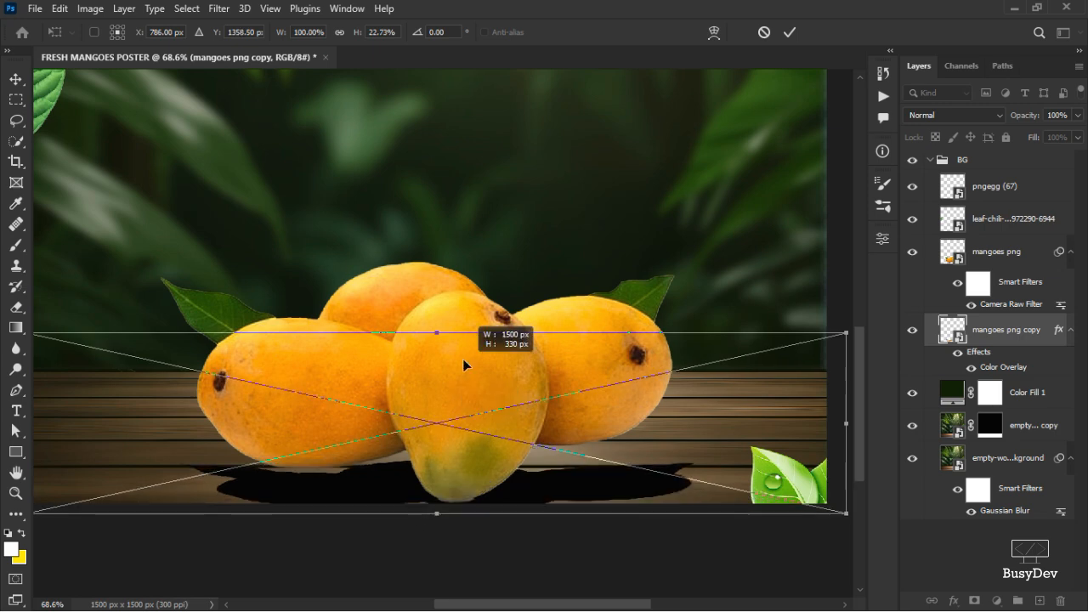
{"action": "left_click_drag", "start_coordinate": [438, 332], "coordinate": [437, 276]}
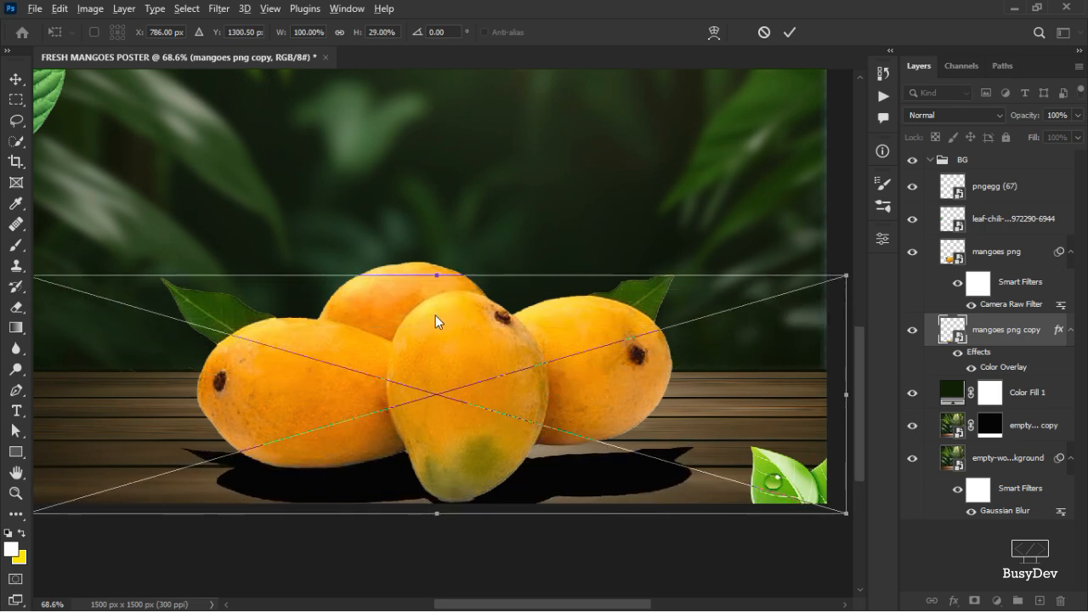
{"action": "scroll", "coordinate": [435, 316], "scroll_direction": "down", "scroll_amount": 2}
Resize the shadow to about 79% width and 39% height under the mangoes and apply the transform.
{"action": "left_click_drag", "start_coordinate": [443, 460], "coordinate": [450, 440]}
{"action": "left_click_drag", "start_coordinate": [722, 367], "coordinate": [679, 361]}
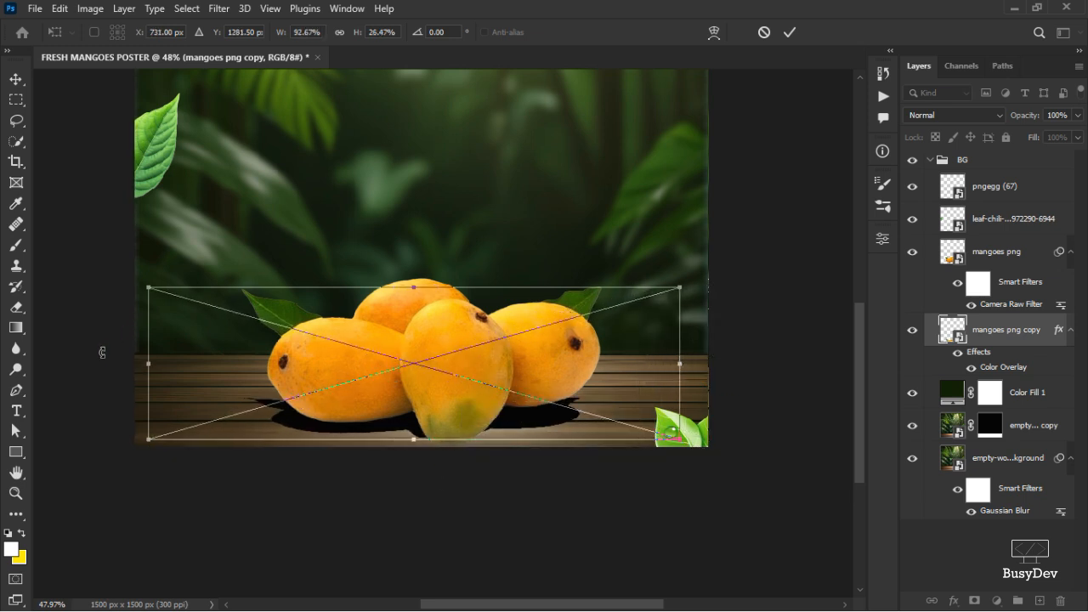
{"action": "left_click_drag", "start_coordinate": [149, 361], "coordinate": [181, 353]}
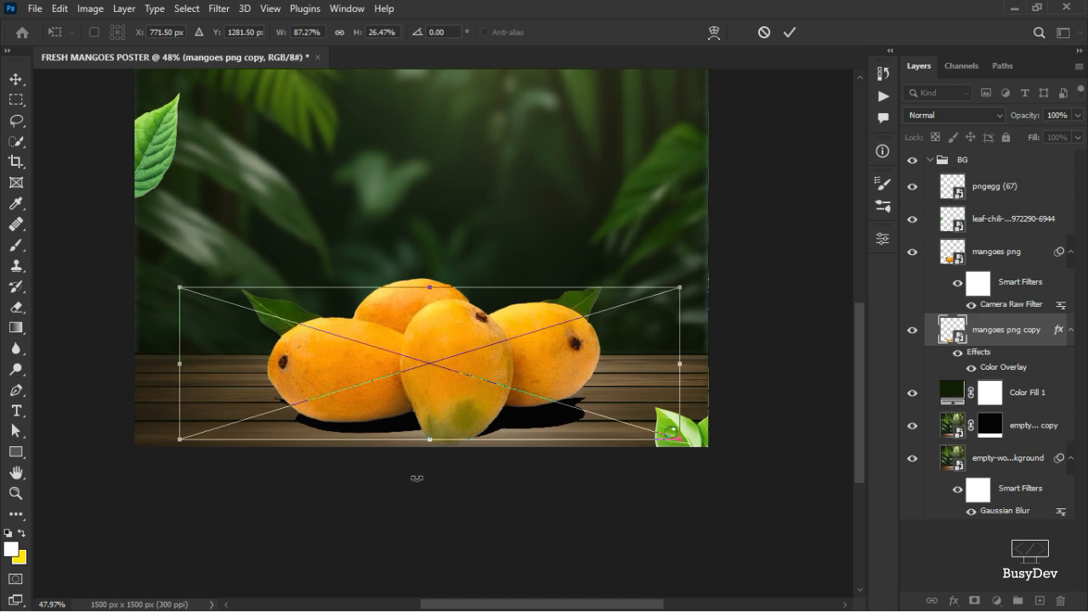
{"action": "mouse_move", "coordinate": [431, 441]}
{"action": "left_mouse_down"}
{"action": "mouse_move", "coordinate": [431, 464]}
{"action": "mouse_move", "coordinate": [431, 453]}
{"action": "left_mouse_up"}
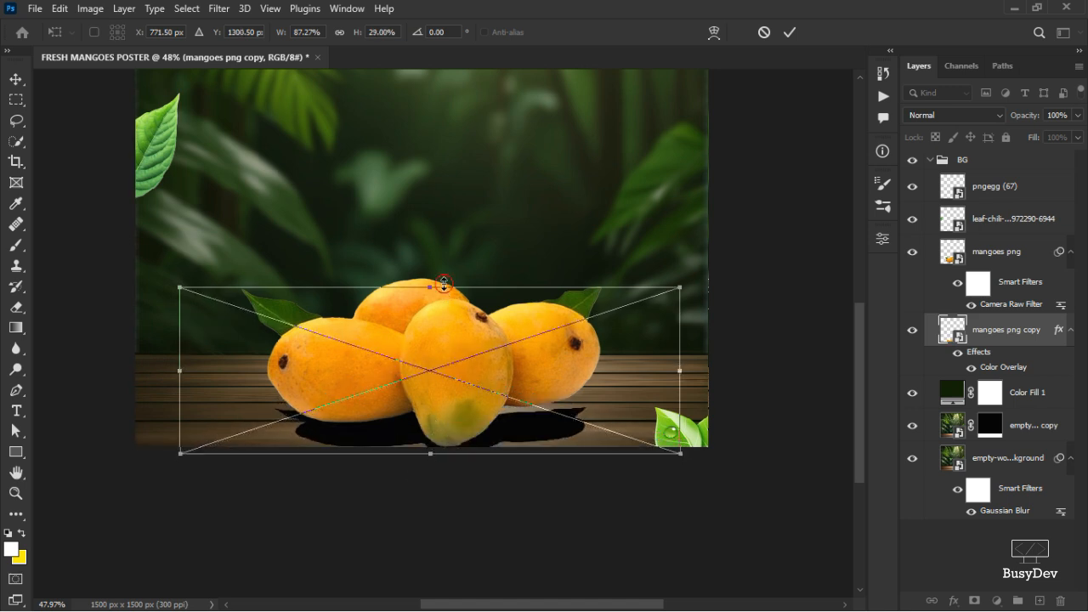
{"action": "left_click_drag", "start_coordinate": [449, 280], "coordinate": [463, 238]}
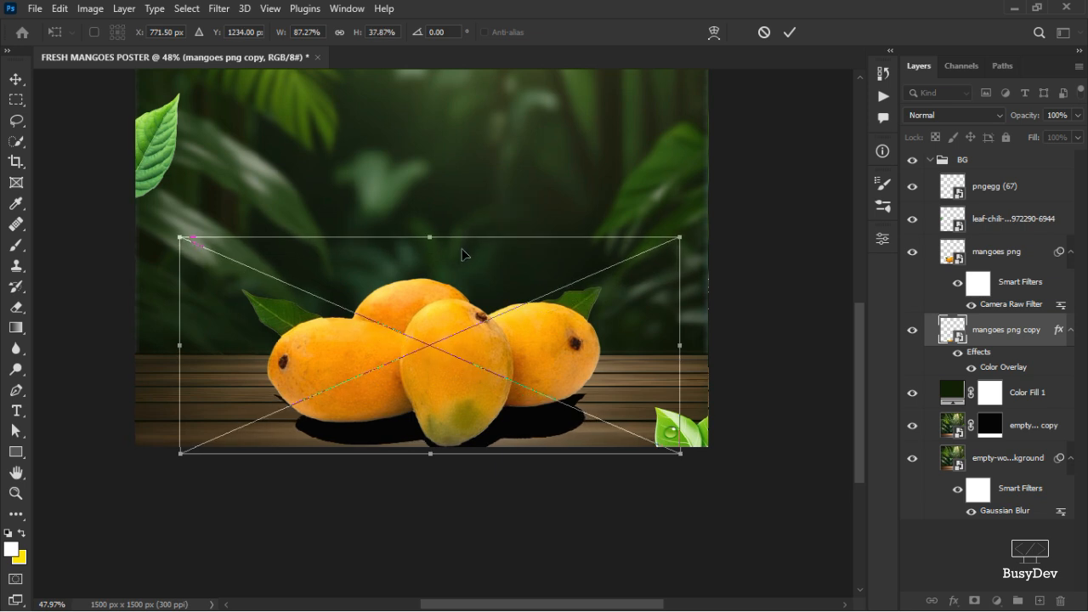
{"action": "left_click_drag", "start_coordinate": [676, 344], "coordinate": [656, 344]}
{"action": "mouse_move", "coordinate": [454, 459]}
{"action": "left_mouse_down"}
{"action": "mouse_move", "coordinate": [462, 448]}
{"action": "mouse_move", "coordinate": [434, 464]}
{"action": "left_mouse_up"}
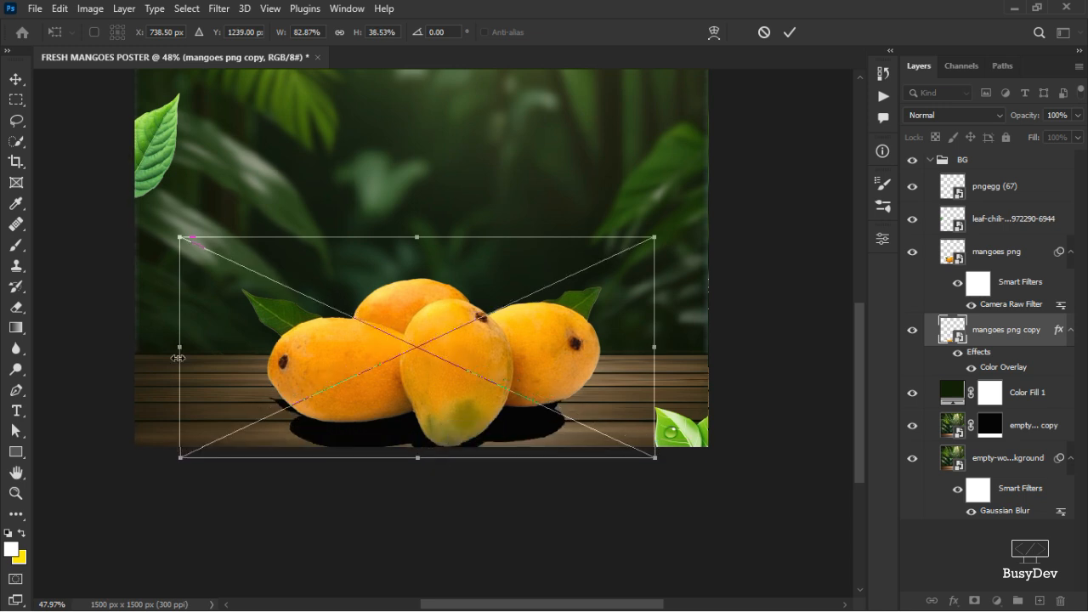
{"action": "left_click_drag", "start_coordinate": [179, 347], "coordinate": [201, 350]}
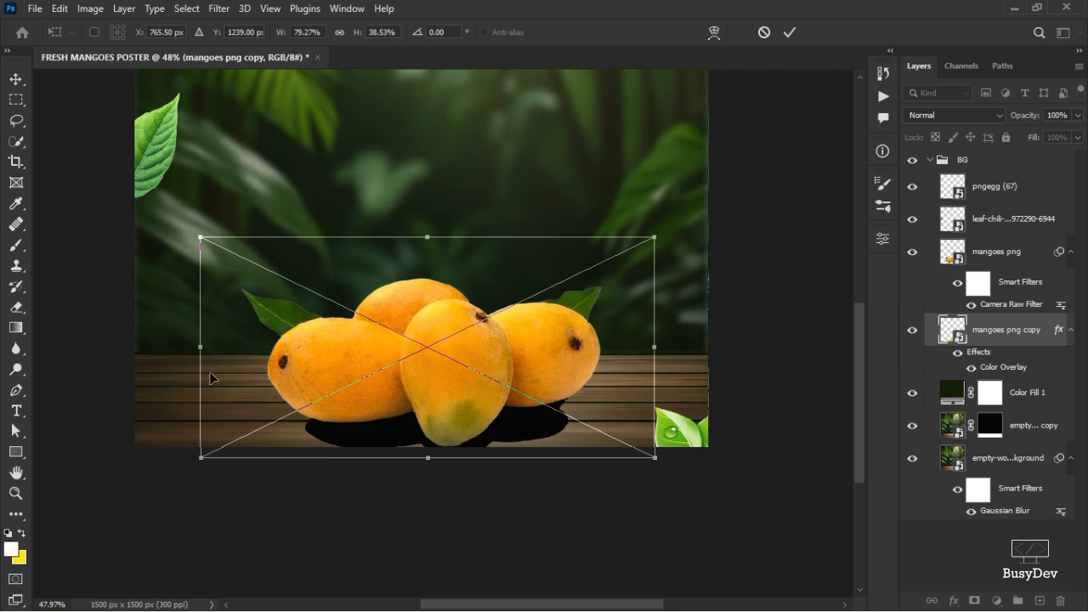
{"action": "left_click", "coordinate": [789, 32]}
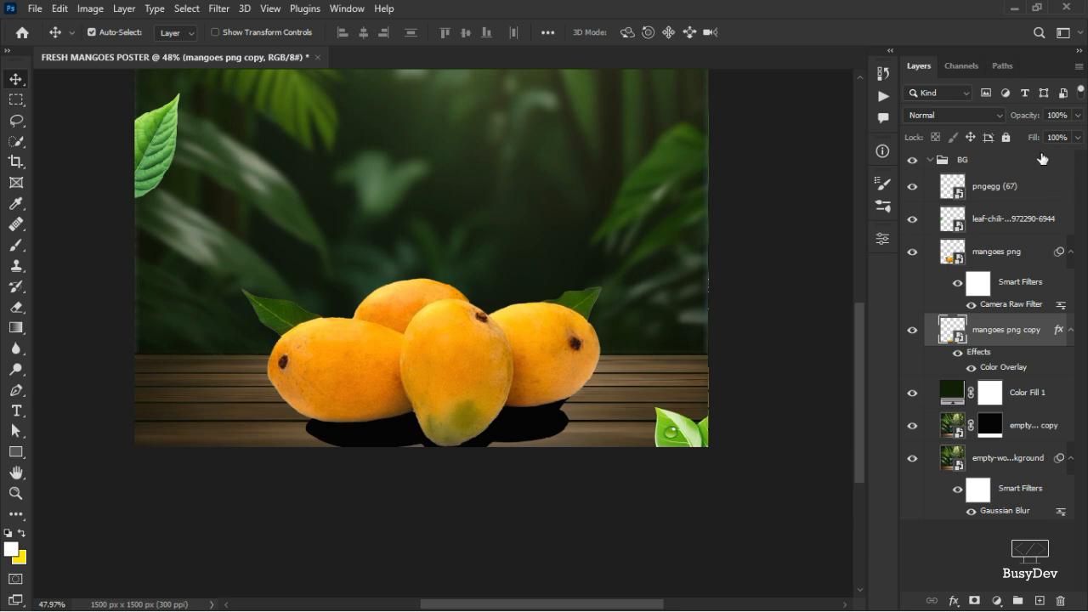
Lower the shadow layer's opacity to 65%.
{"action": "left_click", "coordinate": [1075, 117]}
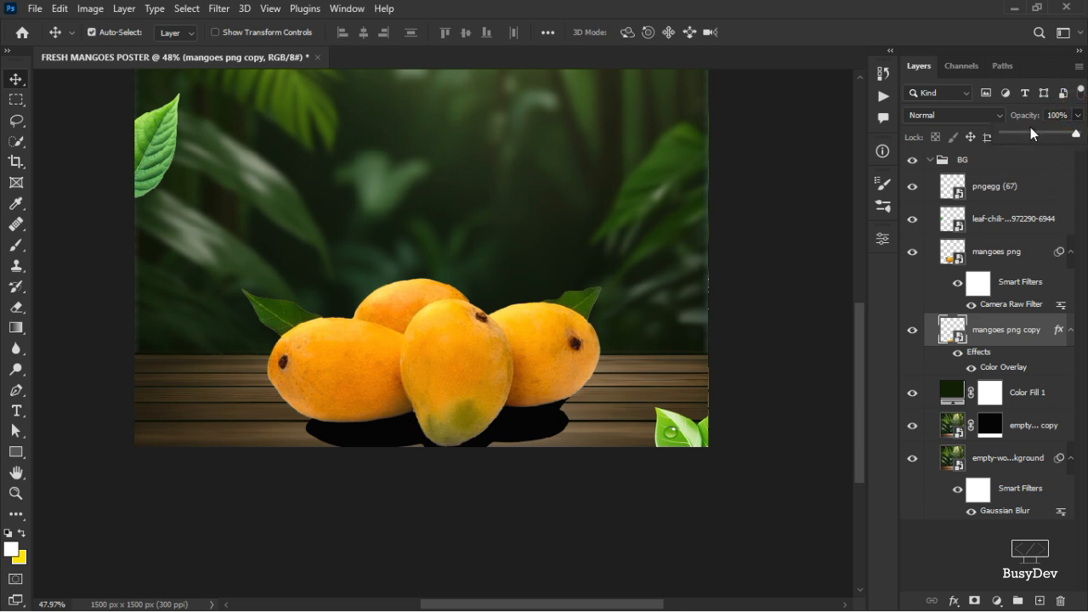
{"action": "left_click_drag", "start_coordinate": [1052, 134], "coordinate": [1048, 141]}
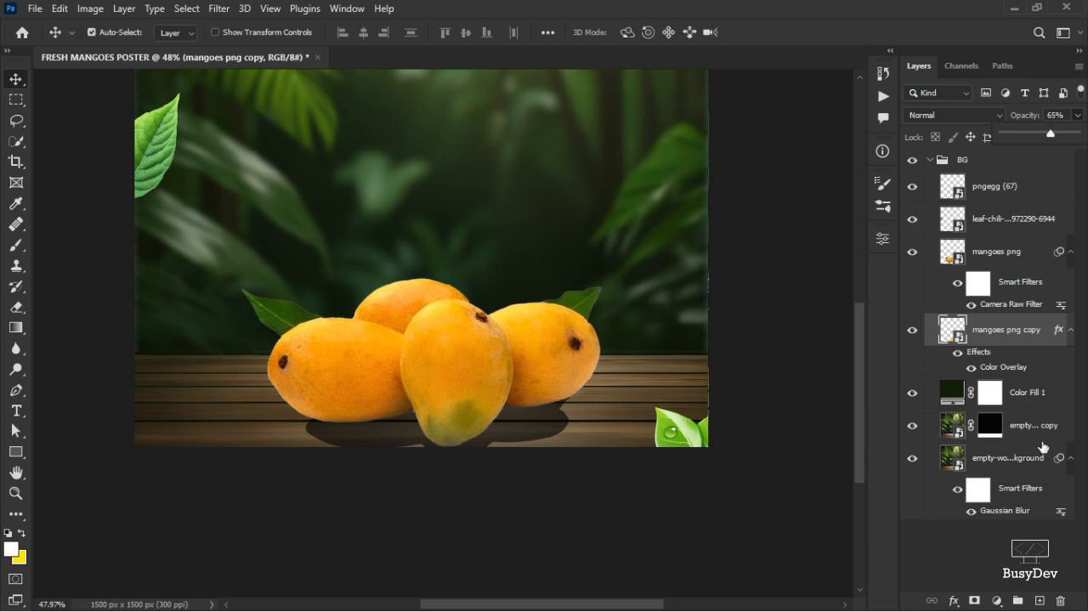
{"action": "left_click", "coordinate": [1026, 340]}
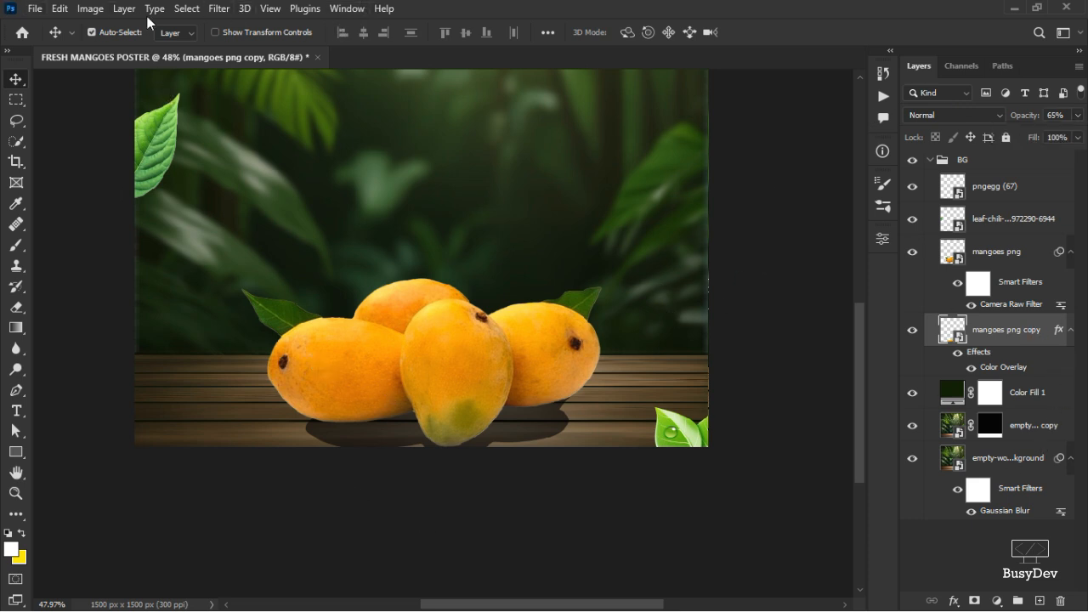
Apply a Gaussian Blur with a 21.3 pixel radius to the shadow layer.
{"action": "left_click", "coordinate": [214, 8]}
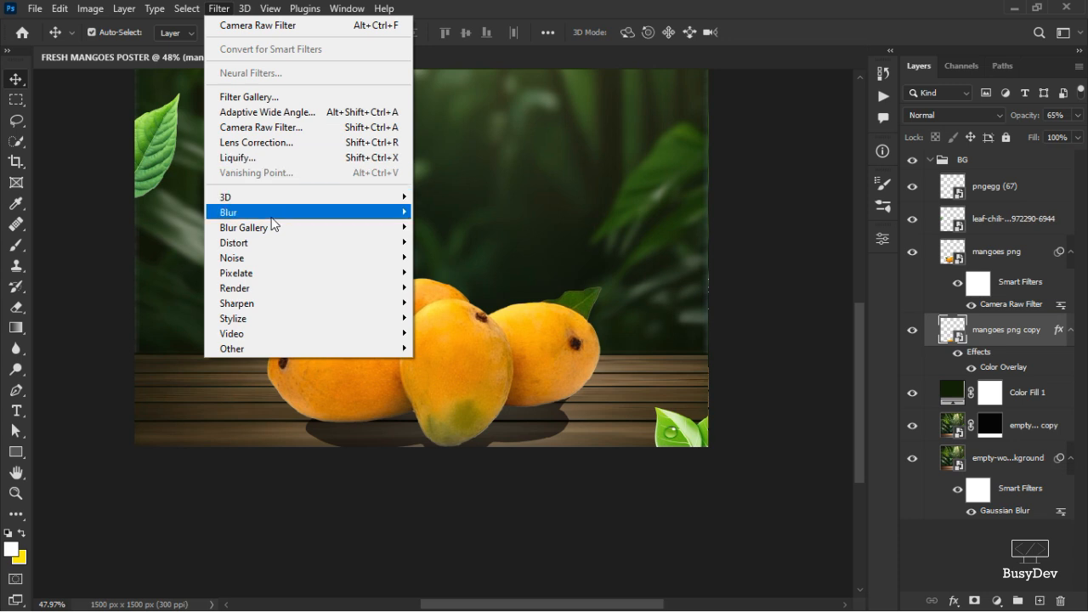
{"action": "left_click", "coordinate": [476, 273]}
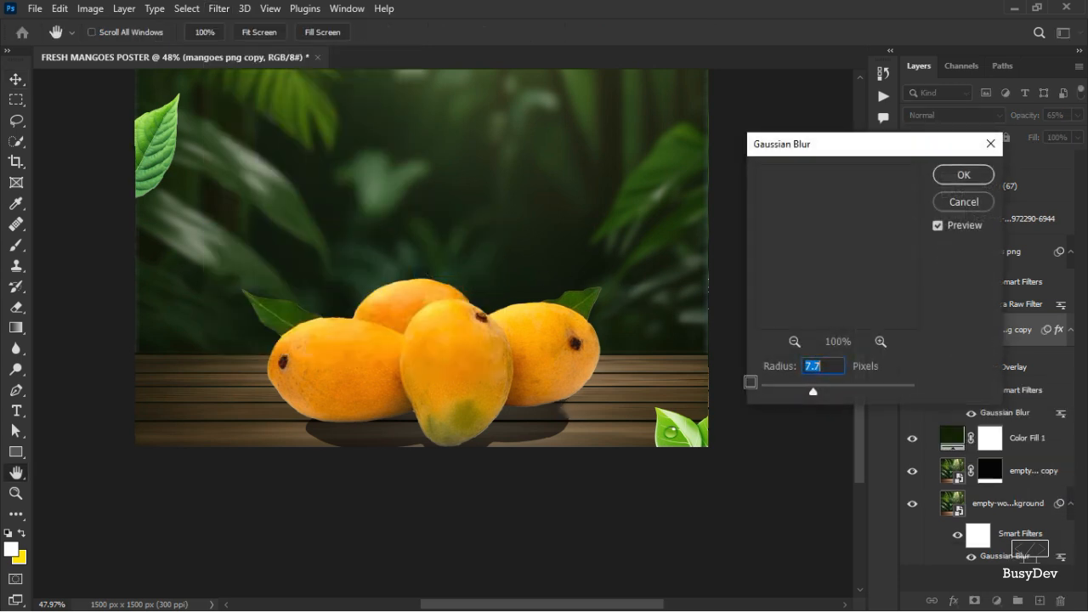
{"action": "left_click_drag", "start_coordinate": [788, 371], "coordinate": [745, 372]}
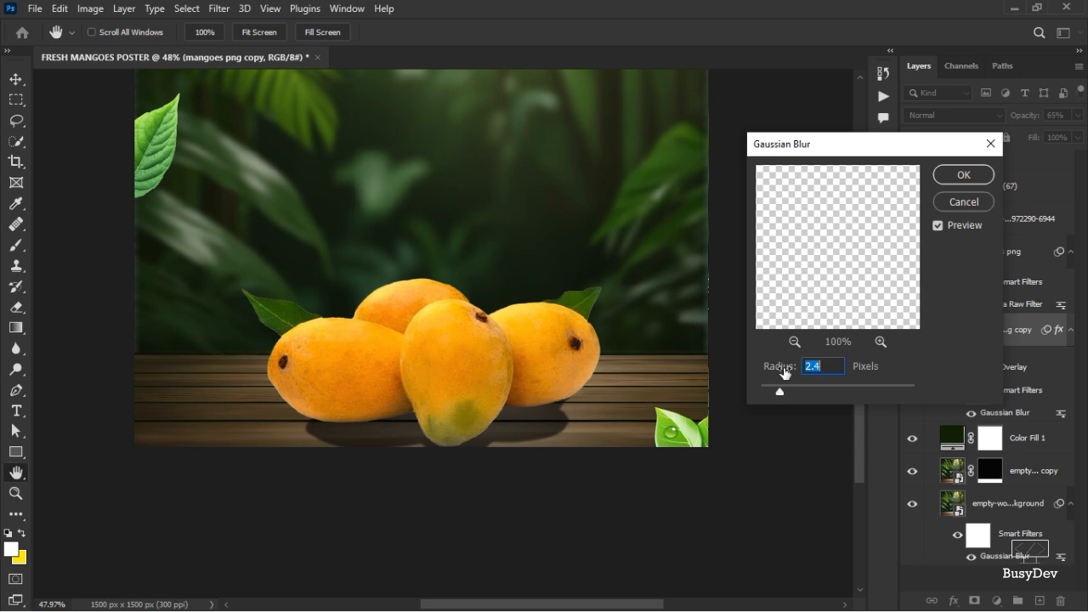
{"action": "left_click_drag", "start_coordinate": [781, 372], "coordinate": [927, 359]}
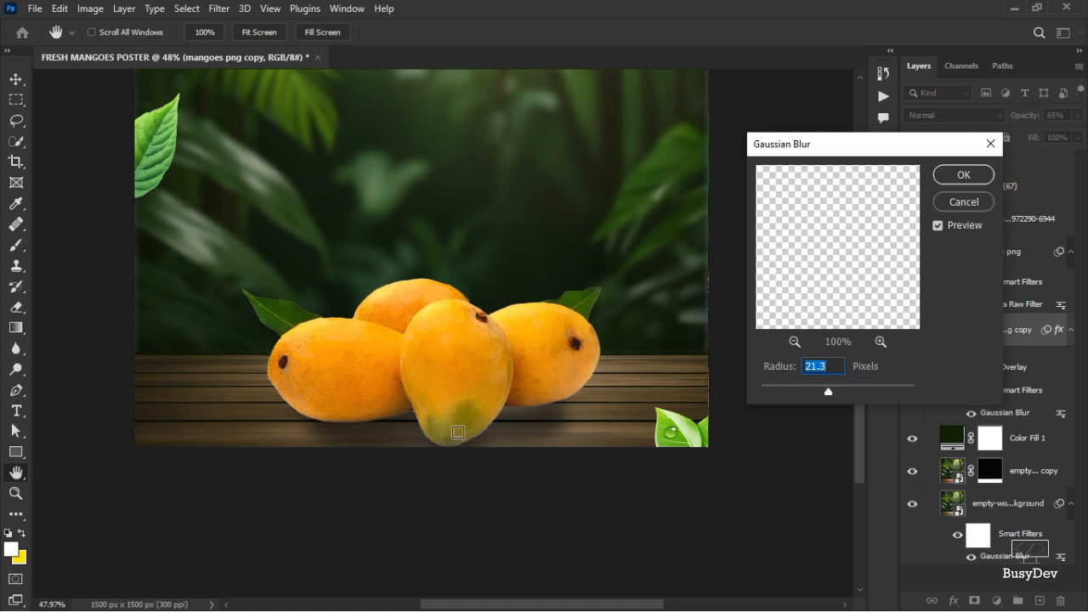
{"action": "left_click", "coordinate": [964, 176]}
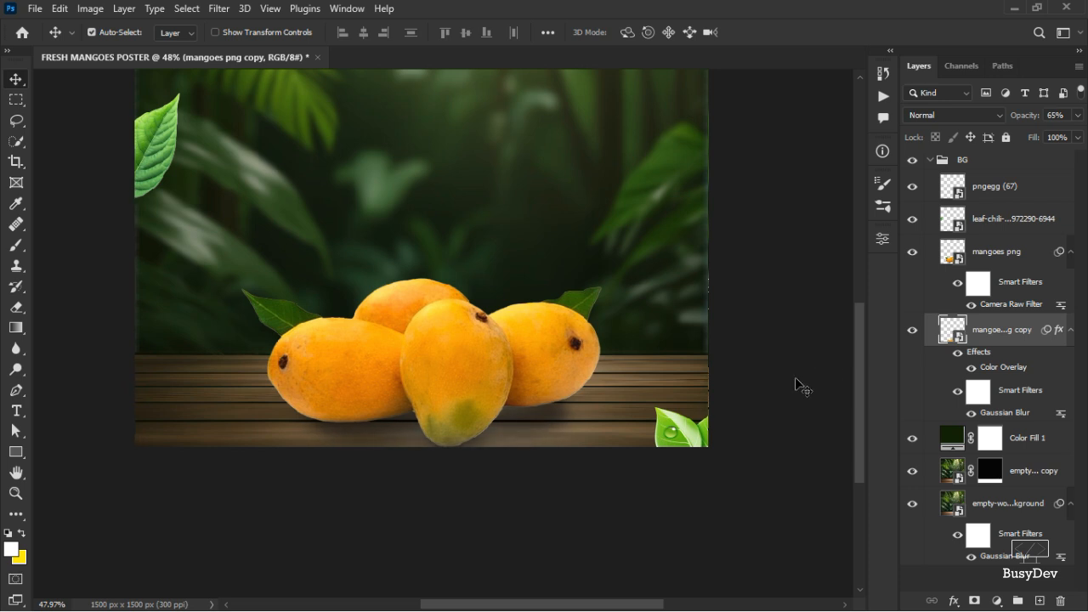
Widen the blurred shadow slightly and shift it down with Free Transform.
{"action": "key", "text": "ctrl+t"}
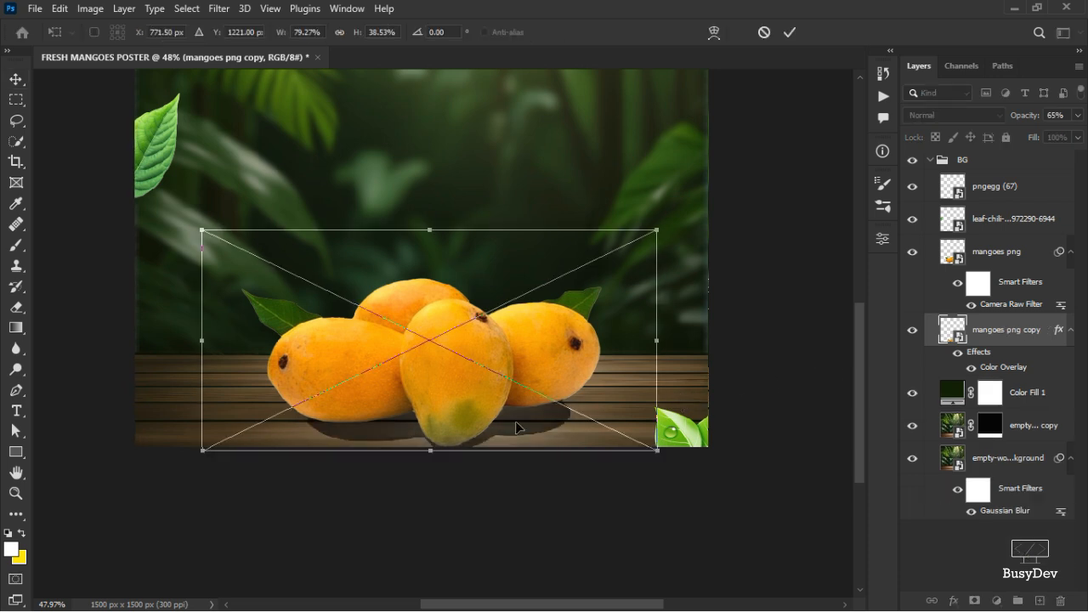
{"action": "left_click_drag", "start_coordinate": [674, 340], "coordinate": [680, 340]}
{"action": "left_click_drag", "start_coordinate": [203, 339], "coordinate": [173, 337]}
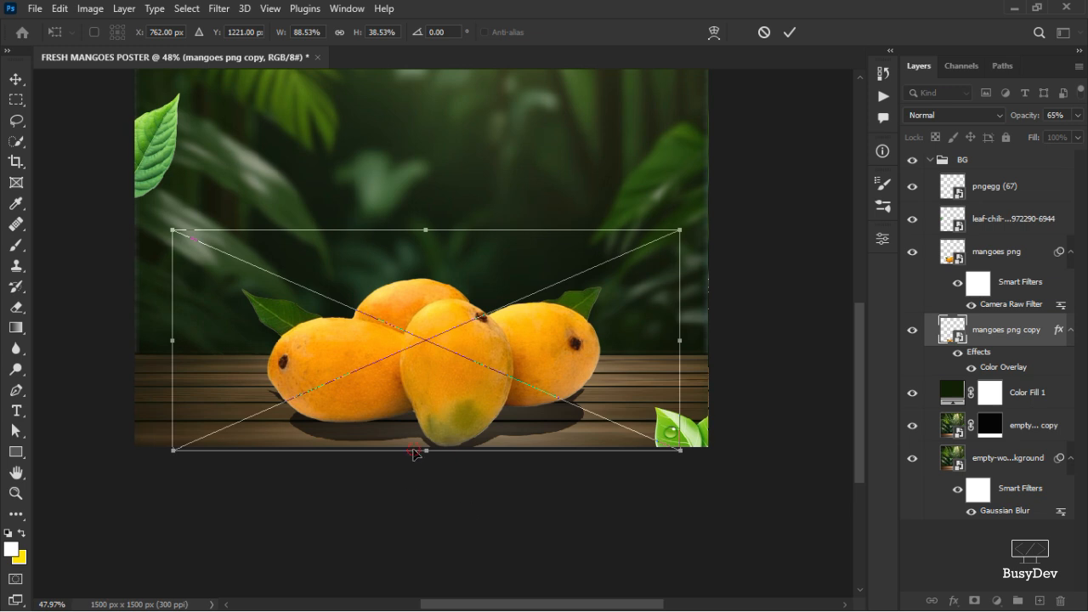
{"action": "left_click_drag", "start_coordinate": [413, 454], "coordinate": [416, 457]}
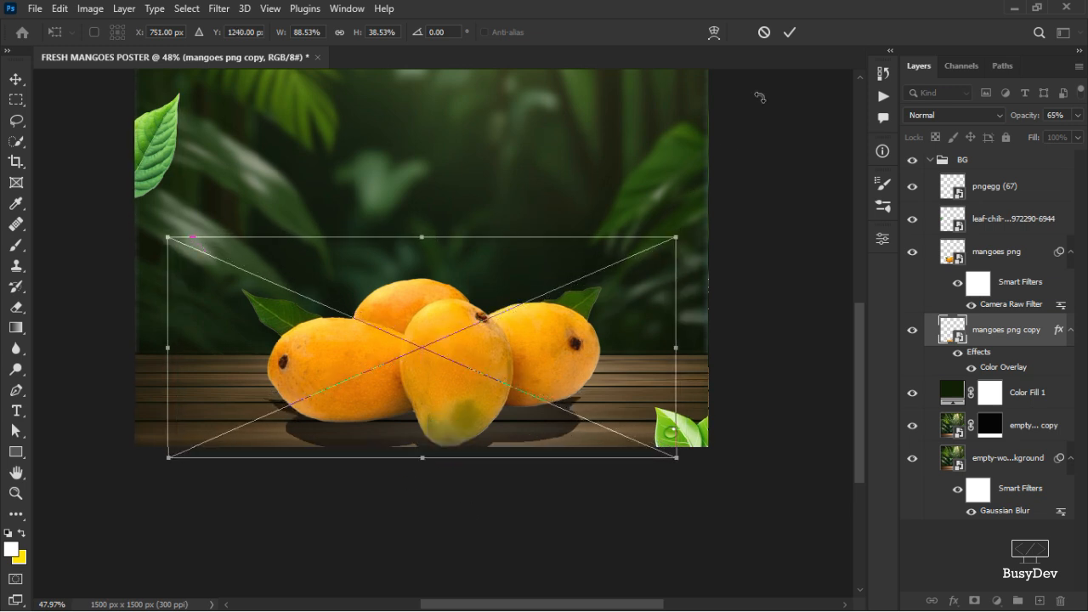
{"action": "left_click", "coordinate": [790, 33]}
{"action": "key", "text": "ctrl+f"}
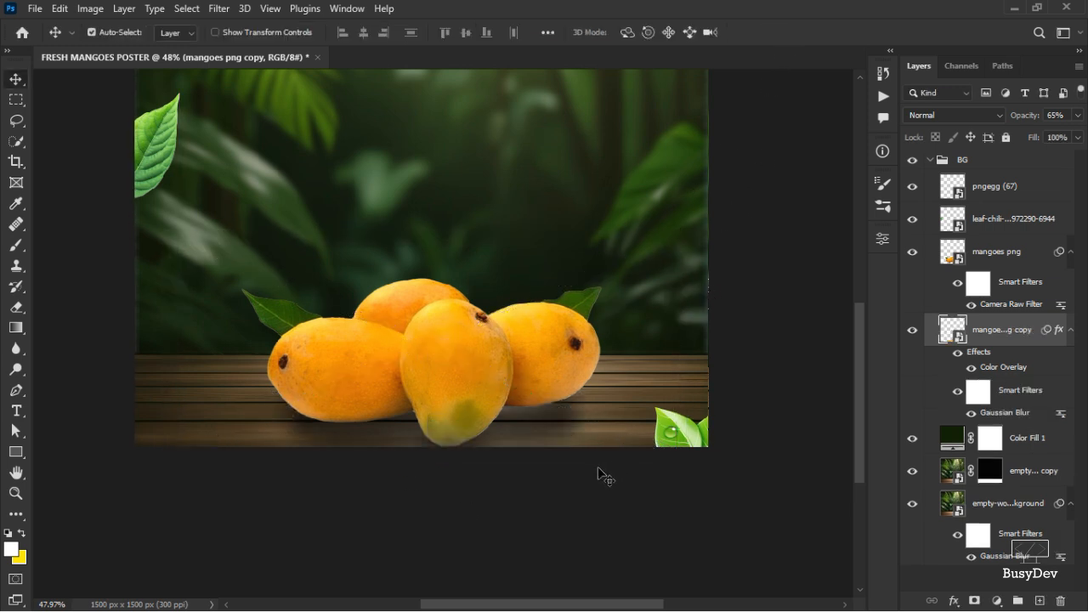
Nudge the shadow layer slightly upward under the mangoes.
{"action": "left_click_drag", "start_coordinate": [498, 432], "coordinate": [495, 426]}
{"action": "scroll", "coordinate": [496, 429], "scroll_direction": "down", "scroll_amount": 6}
{"action": "scroll", "coordinate": [500, 434], "scroll_direction": "up", "scroll_amount": 6}
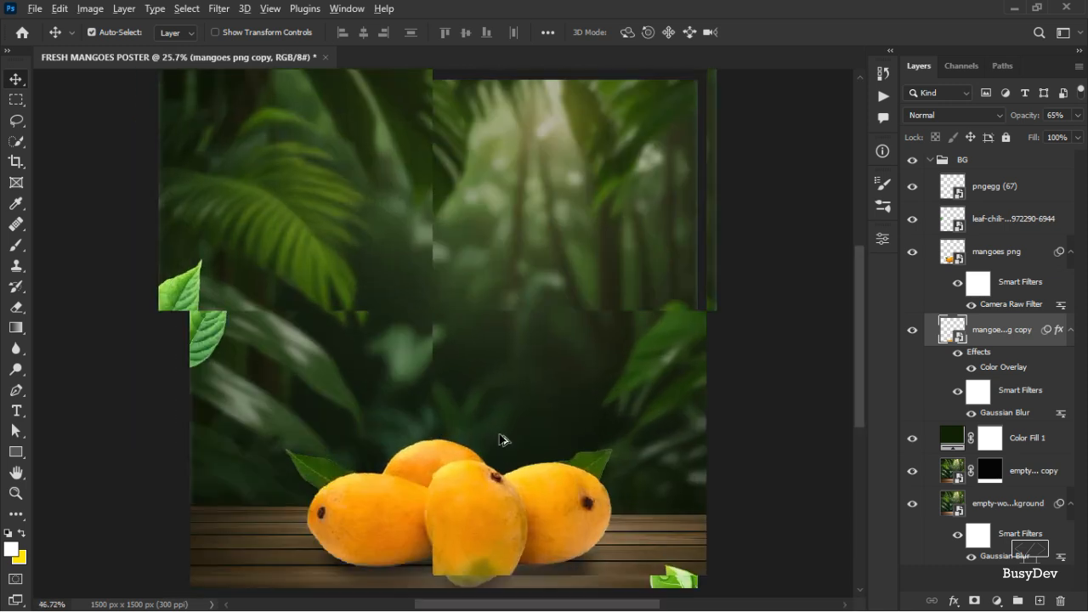
{"action": "scroll", "coordinate": [501, 440], "scroll_direction": "down", "scroll_amount": 3}
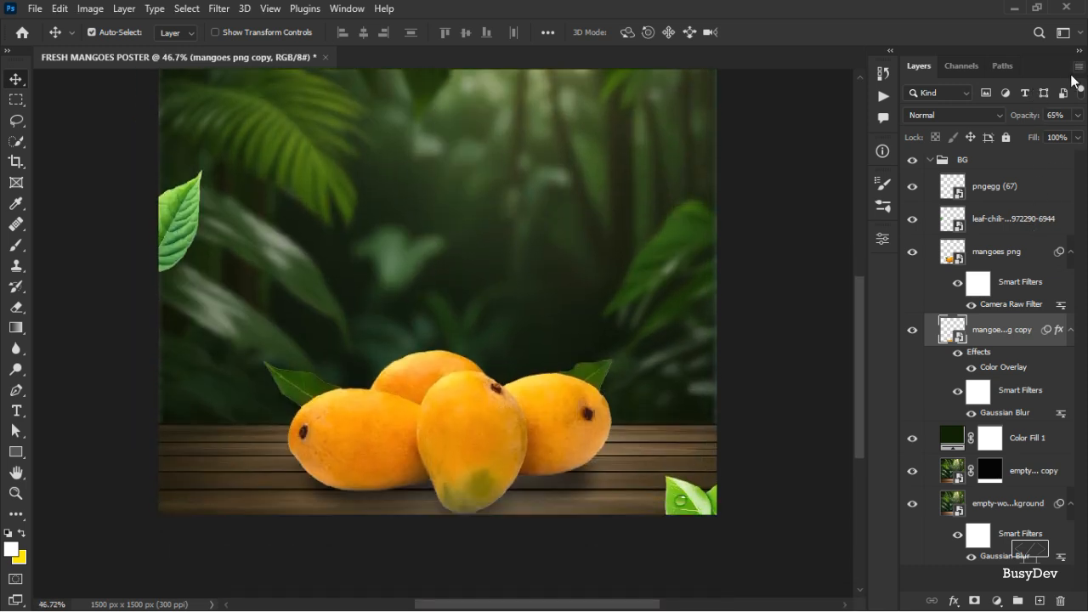
Reduce the shadow layer's opacity to 54%.
{"action": "left_click", "coordinate": [1077, 115]}
{"action": "left_click_drag", "start_coordinate": [1055, 136], "coordinate": [1043, 136]}
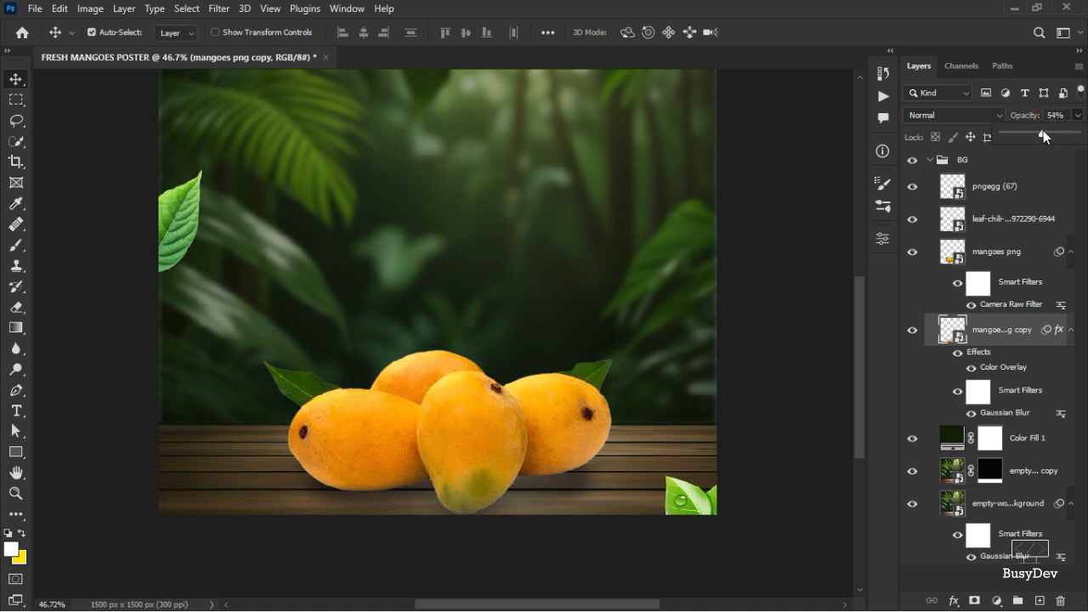
Fine-tune the shadow layer's opacity slightly with its slider.
{"action": "left_click_drag", "start_coordinate": [1043, 135], "coordinate": [1049, 134]}
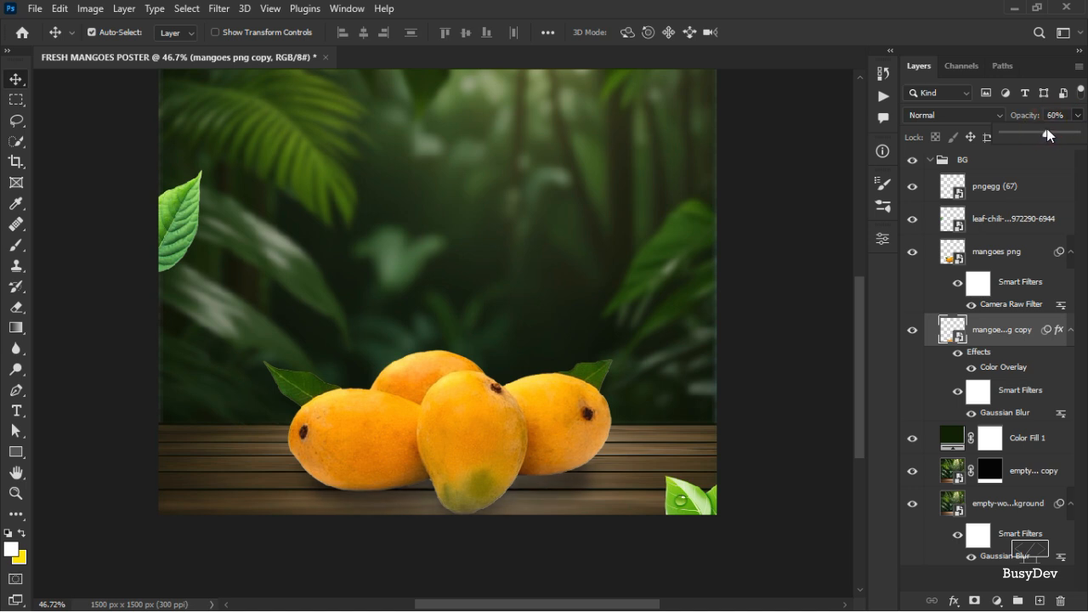
{"action": "left_click", "coordinate": [765, 335]}
{"action": "scroll", "coordinate": [590, 406], "scroll_direction": "up", "scroll_amount": 3}
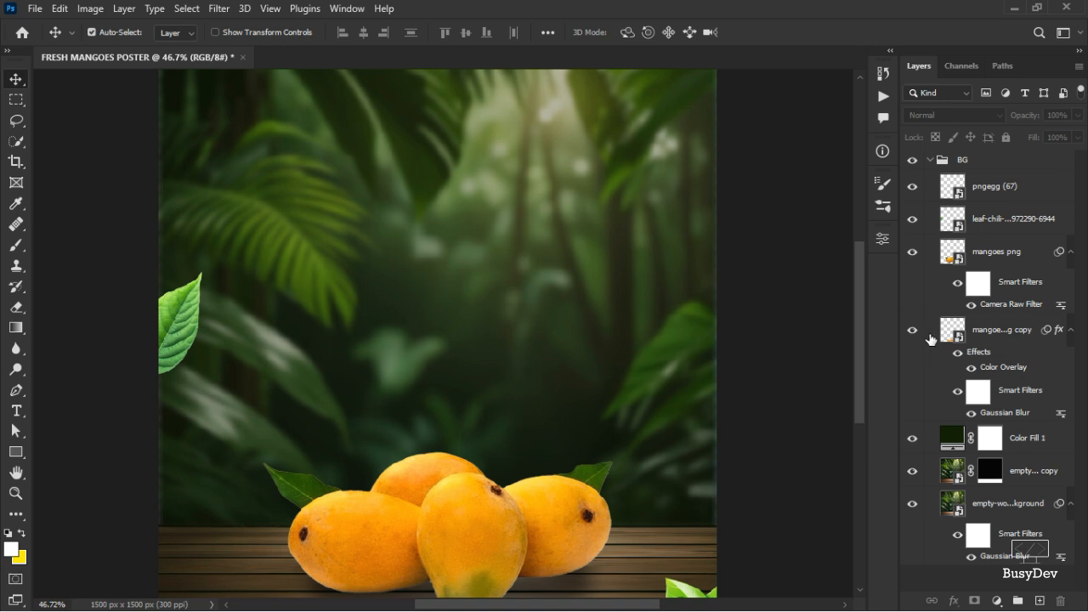
Collapse the BG group and add a new empty layer group above it.
{"action": "left_click", "coordinate": [952, 167]}
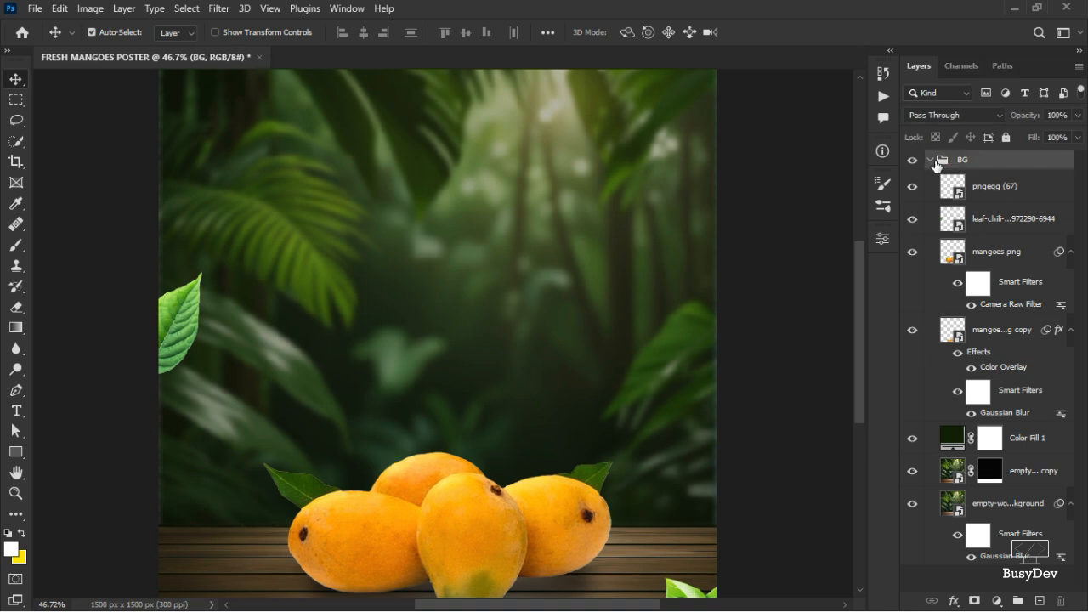
{"action": "left_click", "coordinate": [931, 160]}
{"action": "scroll", "coordinate": [436, 368], "scroll_direction": "down", "scroll_amount": 3}
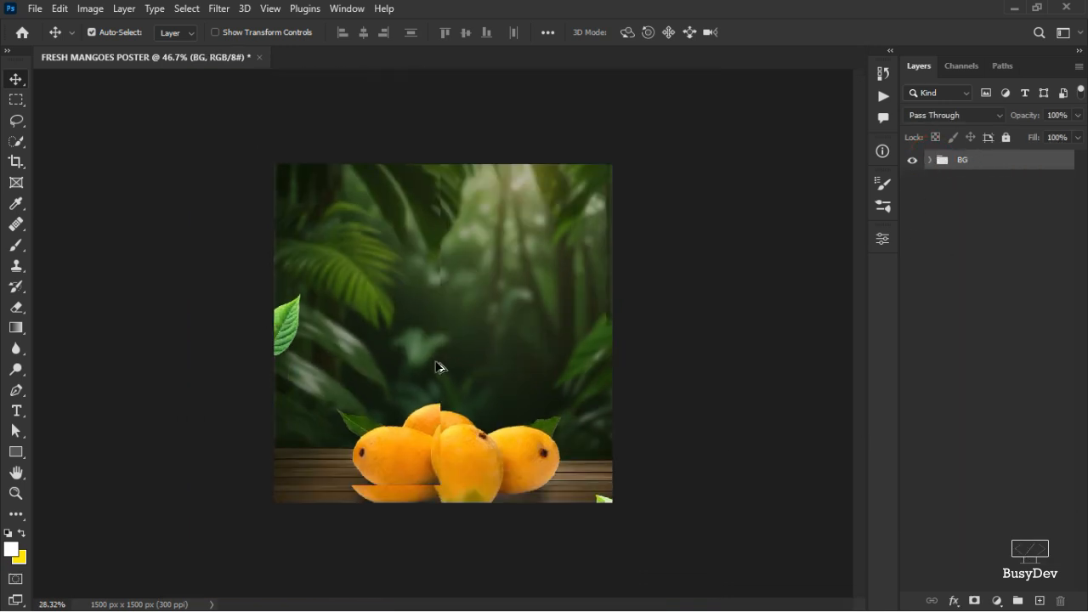
{"action": "scroll", "coordinate": [435, 361], "scroll_direction": "up", "scroll_amount": 2}
{"action": "scroll", "coordinate": [435, 360], "scroll_direction": "up", "scroll_amount": 2}
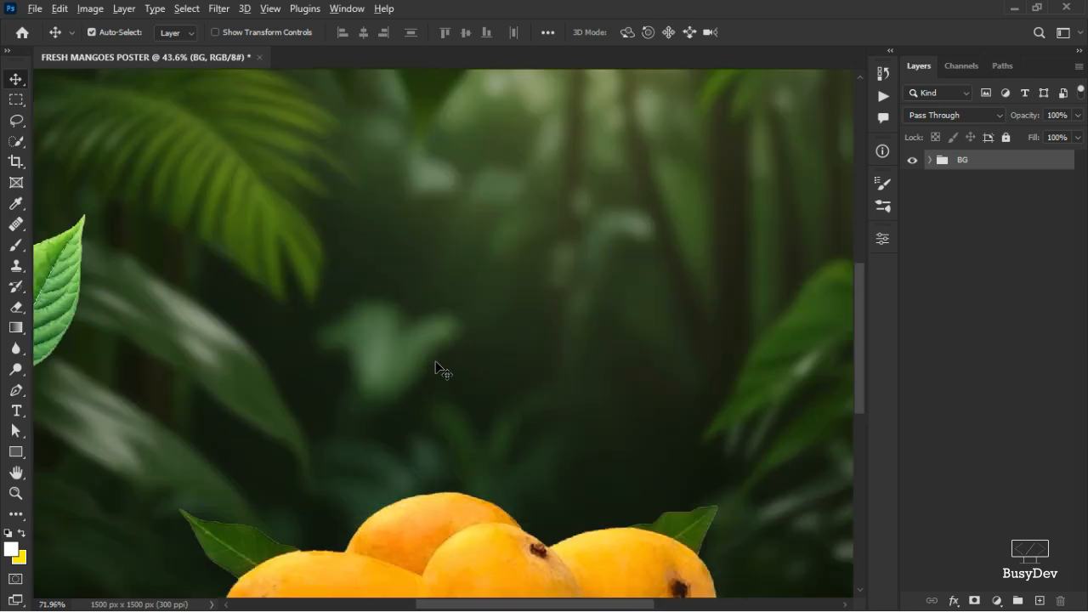
{"action": "scroll", "coordinate": [435, 361], "scroll_direction": "down", "scroll_amount": 4}
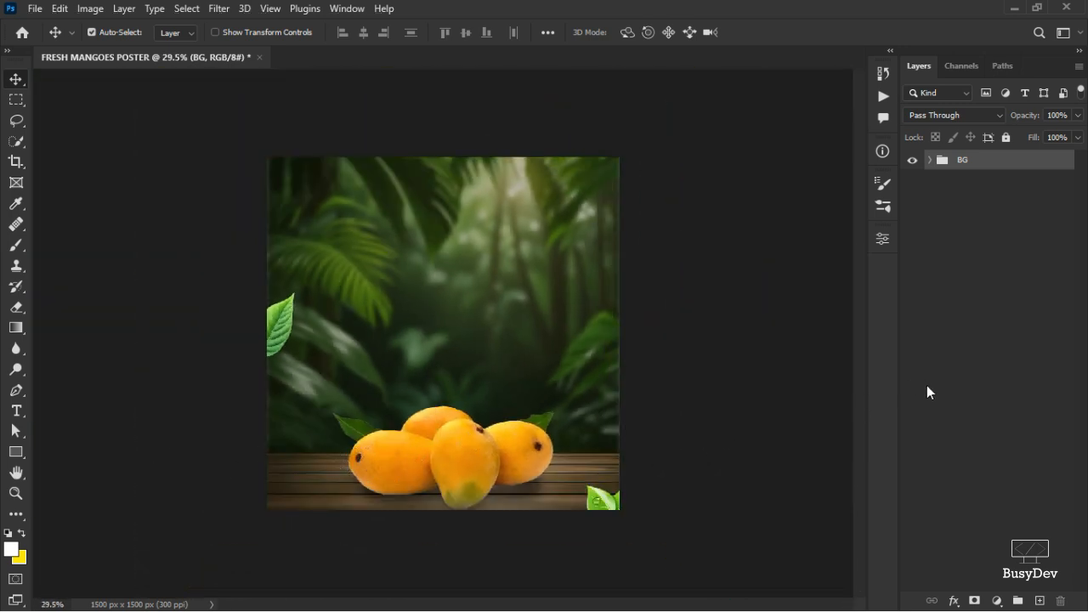
{"action": "left_click", "coordinate": [1017, 600]}
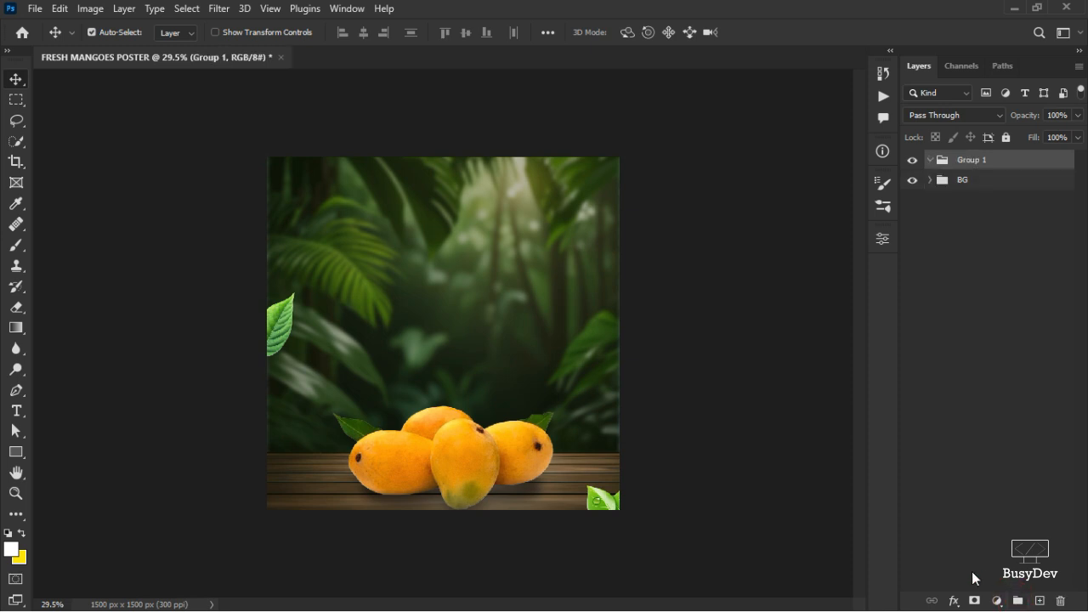
{"action": "key", "text": "i"}
{"action": "key", "text": "c"}
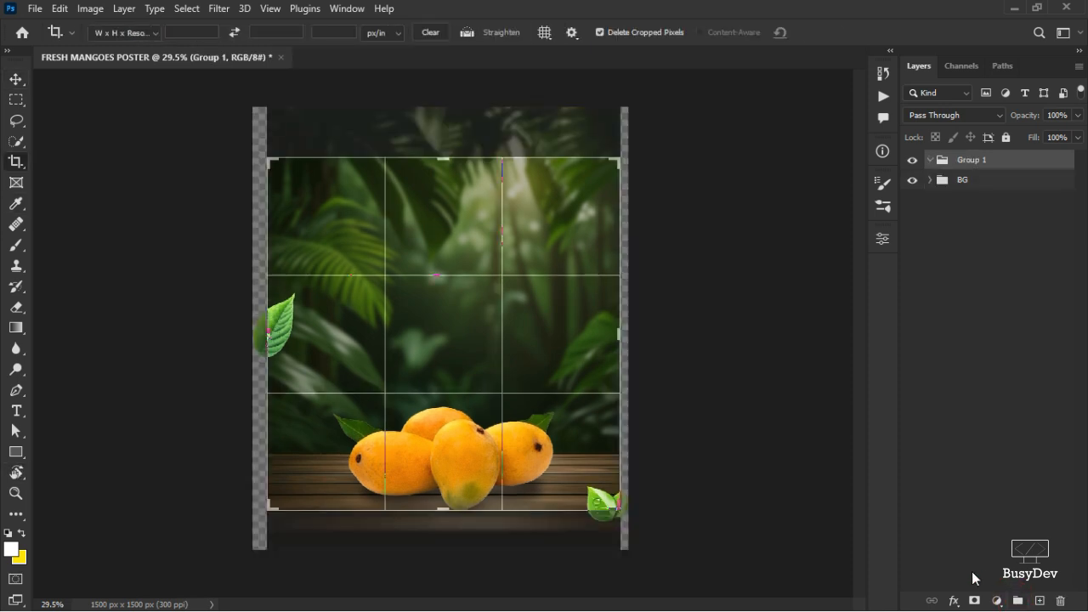
{"action": "left_click", "coordinate": [805, 33]}
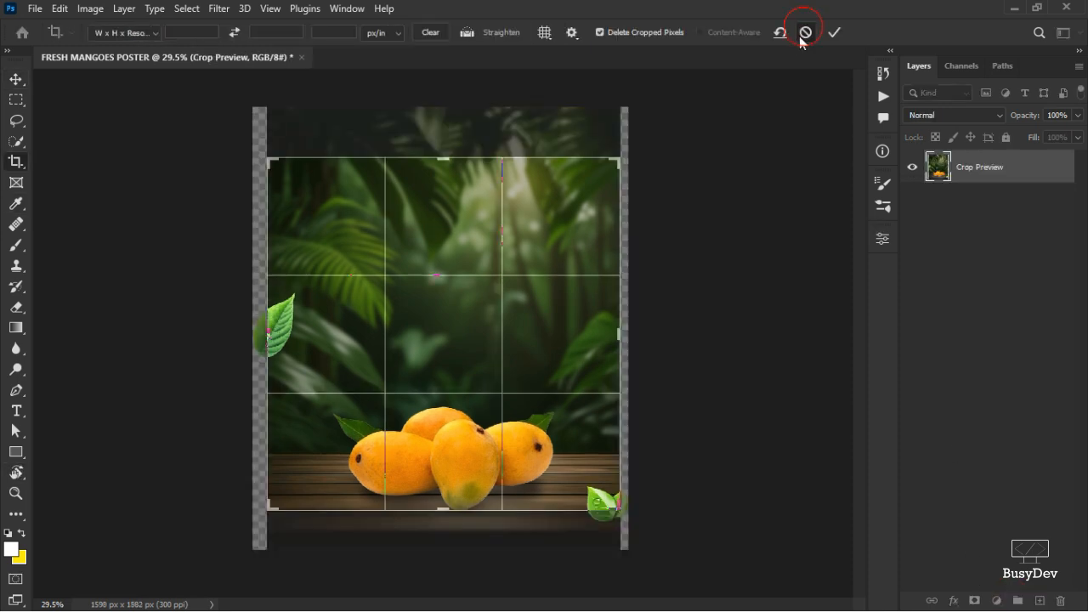
Rename the new group PRICE.
{"action": "double_click", "coordinate": [973, 160]}
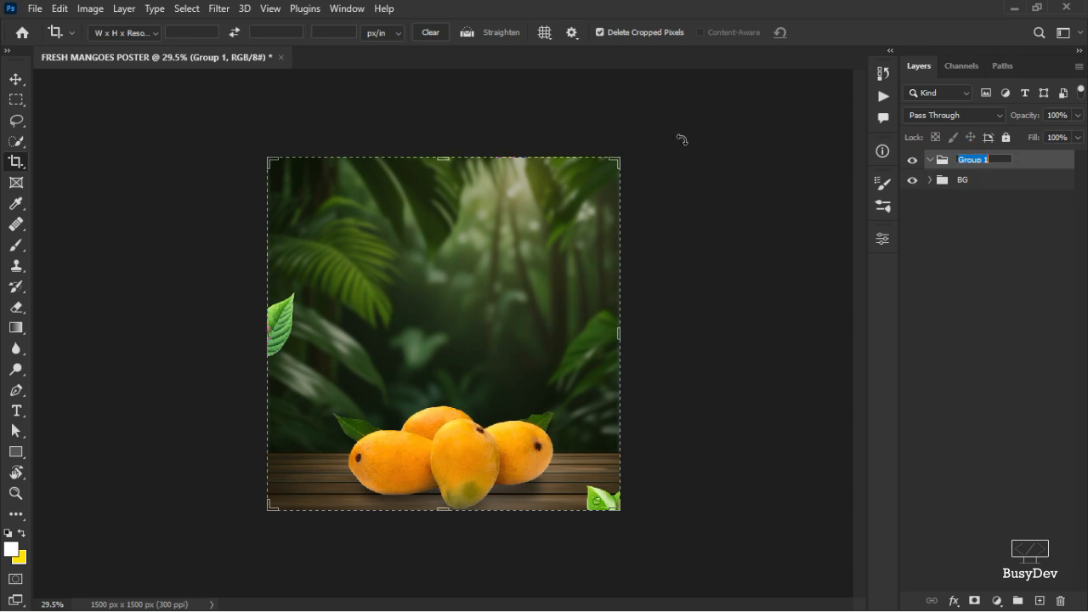
{"action": "left_click", "coordinate": [14, 79]}
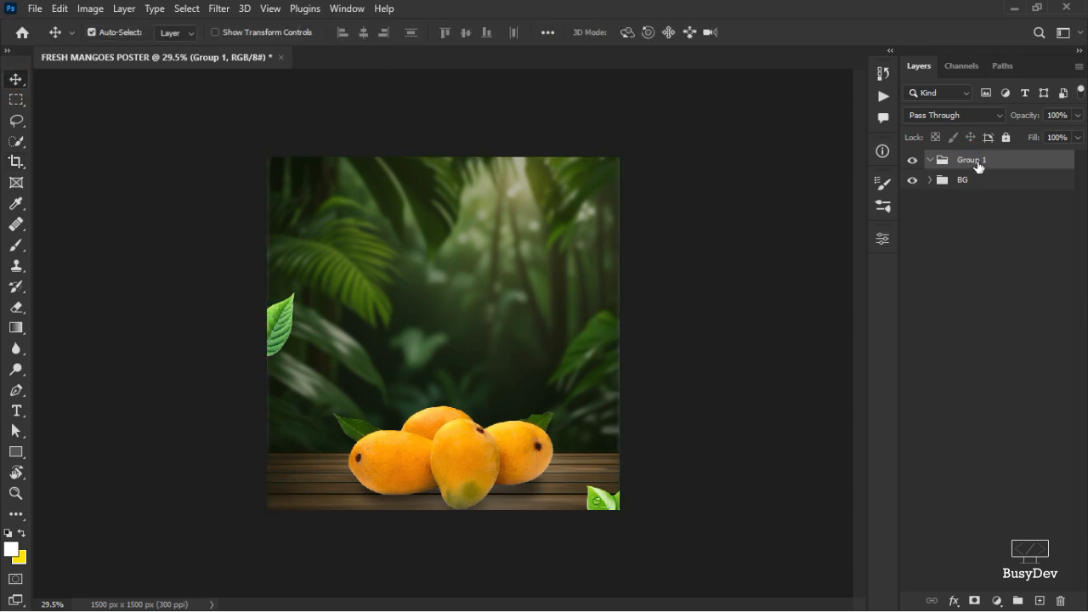
{"action": "double_click", "coordinate": [978, 161]}
{"action": "type", "text": "PRICE"}
{"action": "key", "text": "Return"}
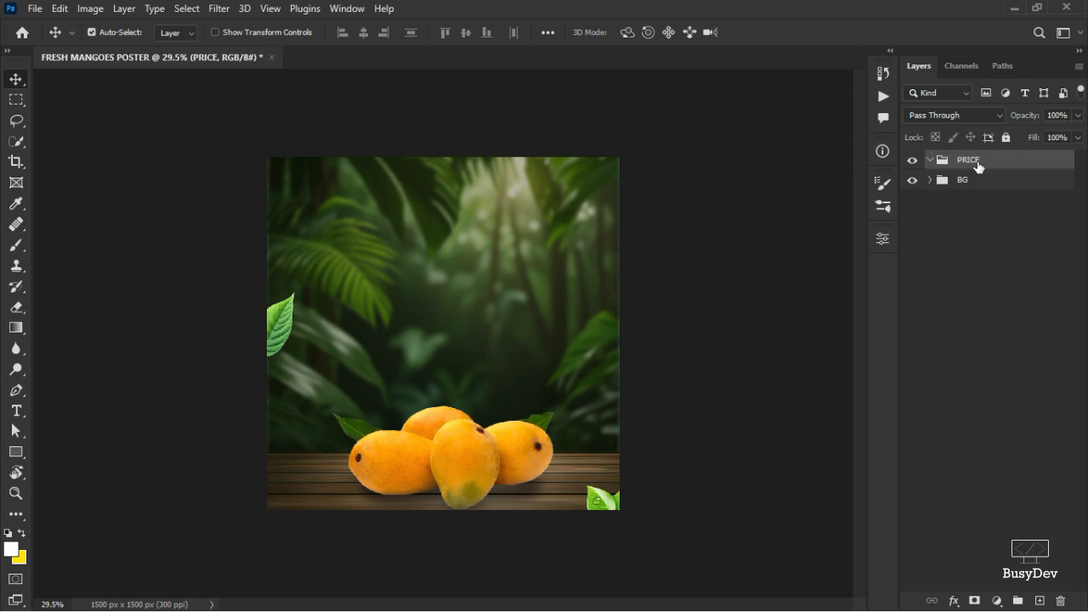
Switch to the Custom Shape tool and open the Shapes set under All Legacy Default Shapes in the shape picker.
{"action": "left_click", "coordinate": [21, 456]}
{"action": "right_click", "coordinate": [17, 453]}
{"action": "left_click", "coordinate": [68, 483]}
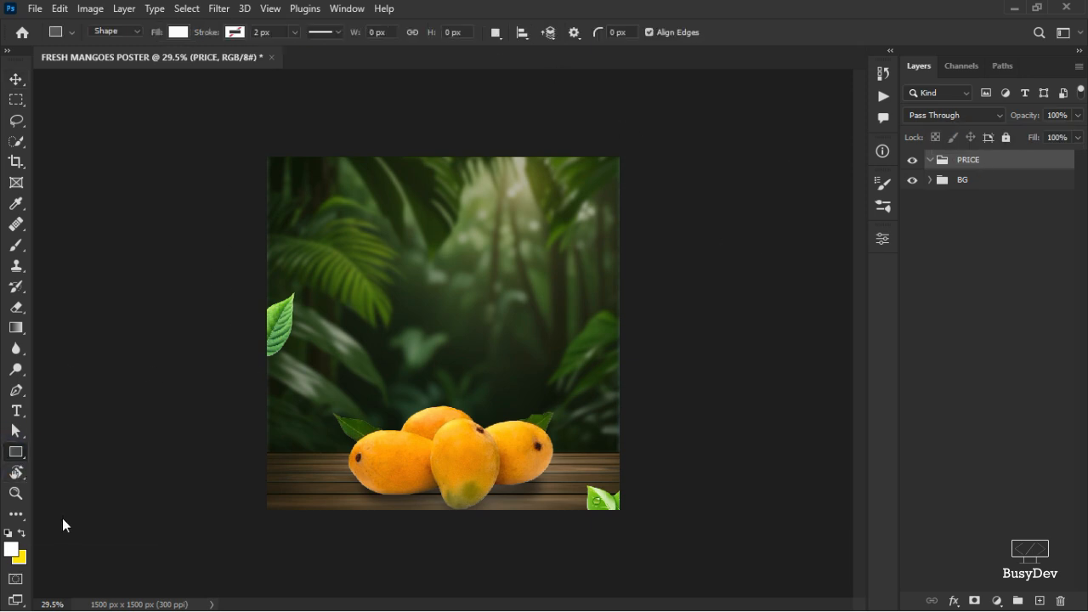
{"action": "right_click", "coordinate": [20, 456]}
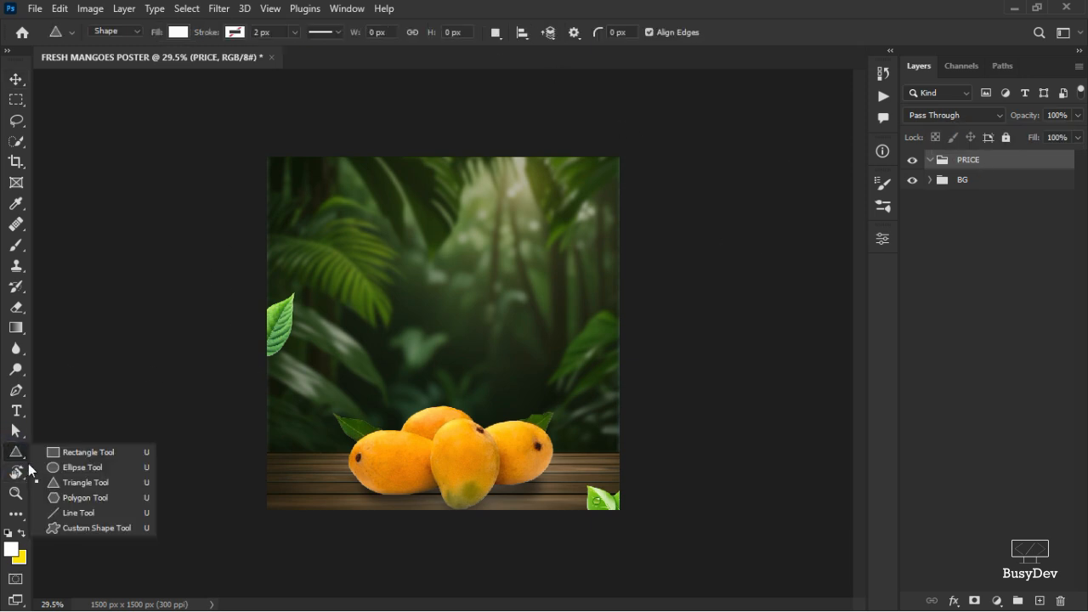
{"action": "left_click", "coordinate": [70, 541]}
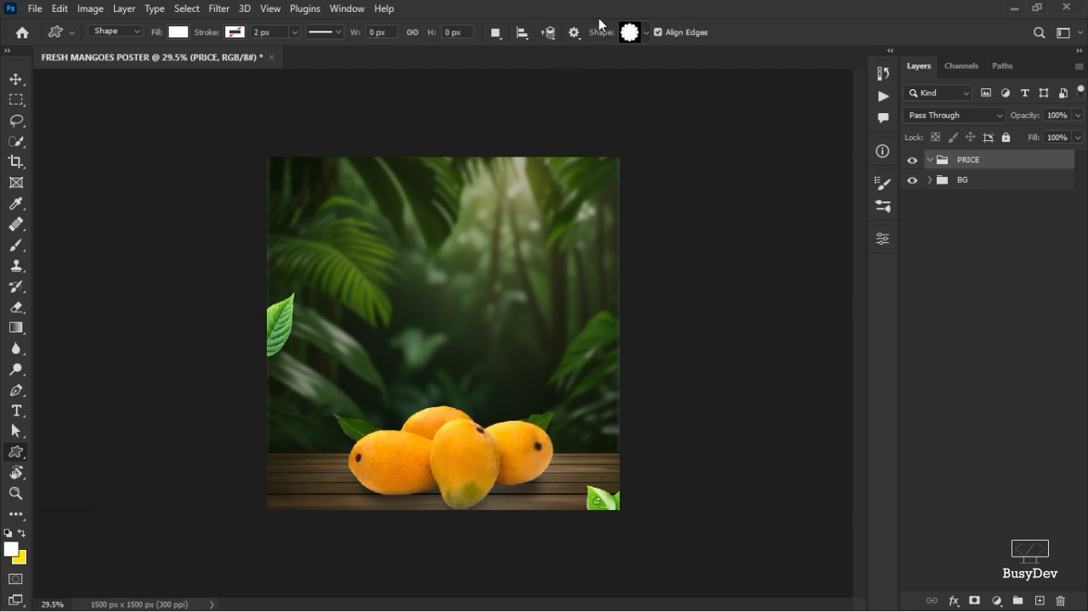
{"action": "left_click", "coordinate": [647, 34]}
{"action": "left_click", "coordinate": [507, 369]}
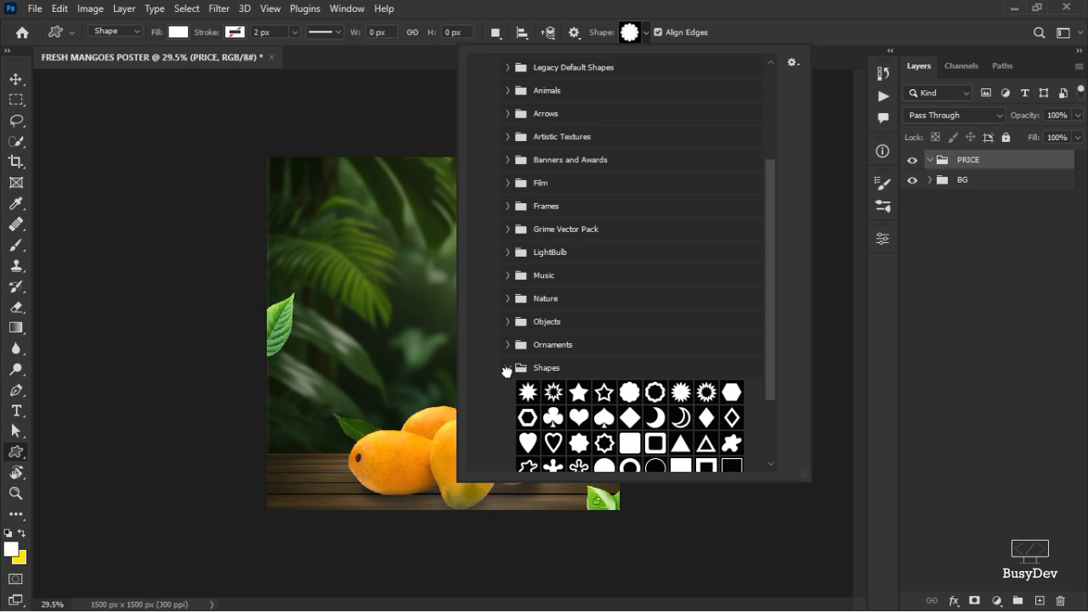
{"action": "left_click", "coordinate": [506, 371]}
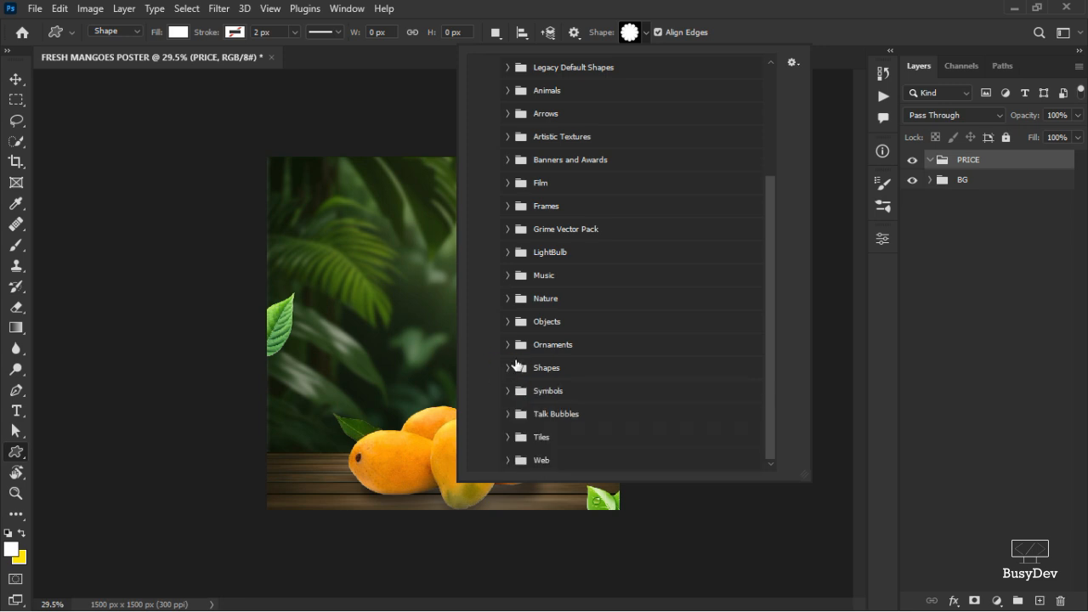
{"action": "scroll", "coordinate": [519, 266], "scroll_direction": "up", "scroll_amount": 5}
{"action": "left_click", "coordinate": [475, 151]}
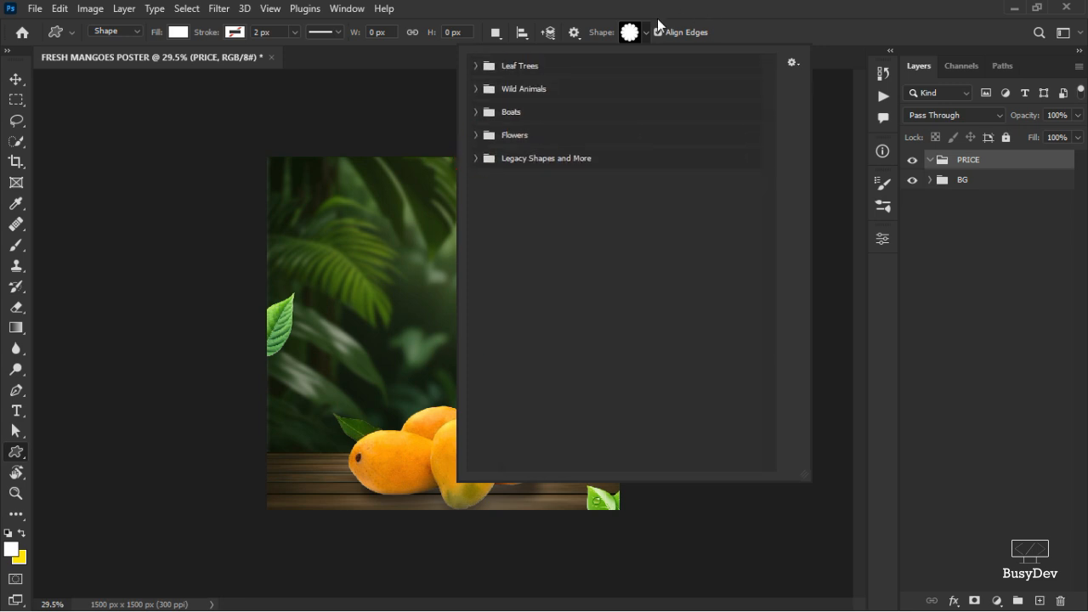
{"action": "left_click", "coordinate": [647, 34]}
{"action": "left_click", "coordinate": [646, 34]}
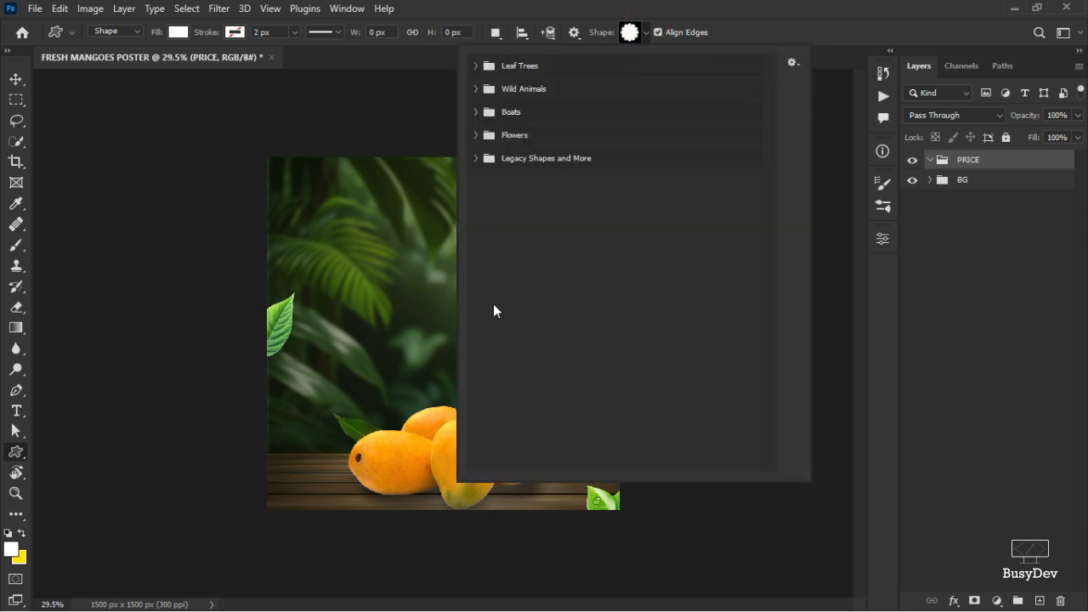
{"action": "left_click", "coordinate": [475, 159]}
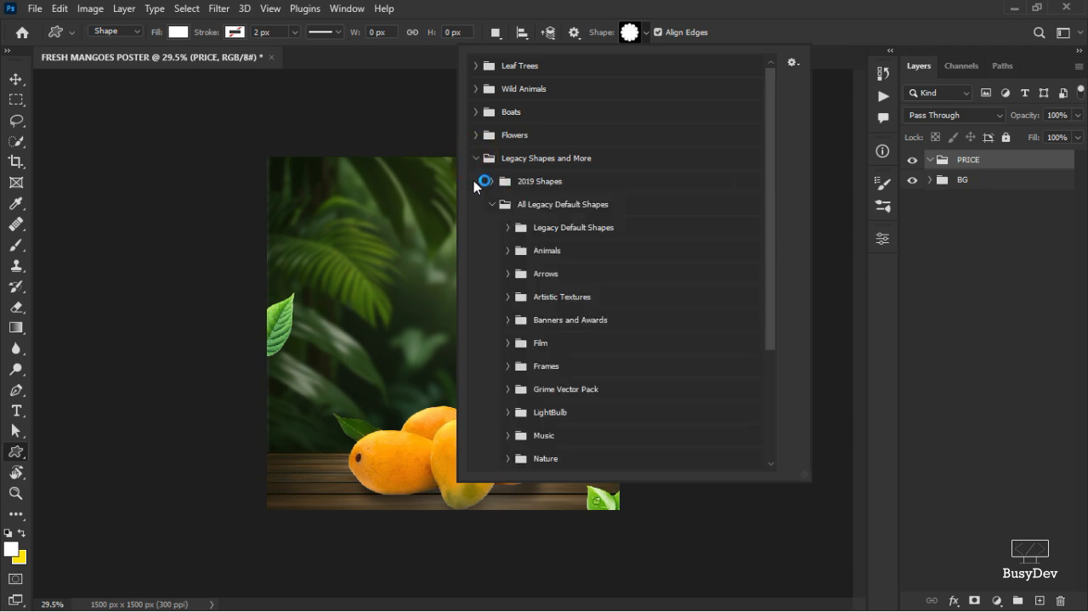
{"action": "left_click", "coordinate": [491, 205]}
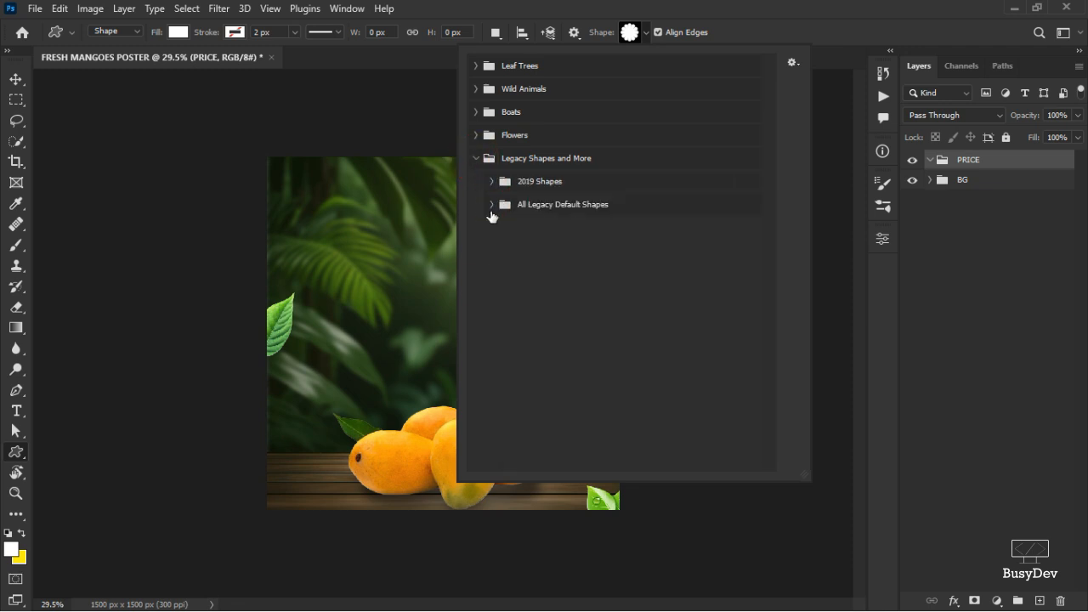
{"action": "left_click", "coordinate": [490, 211]}
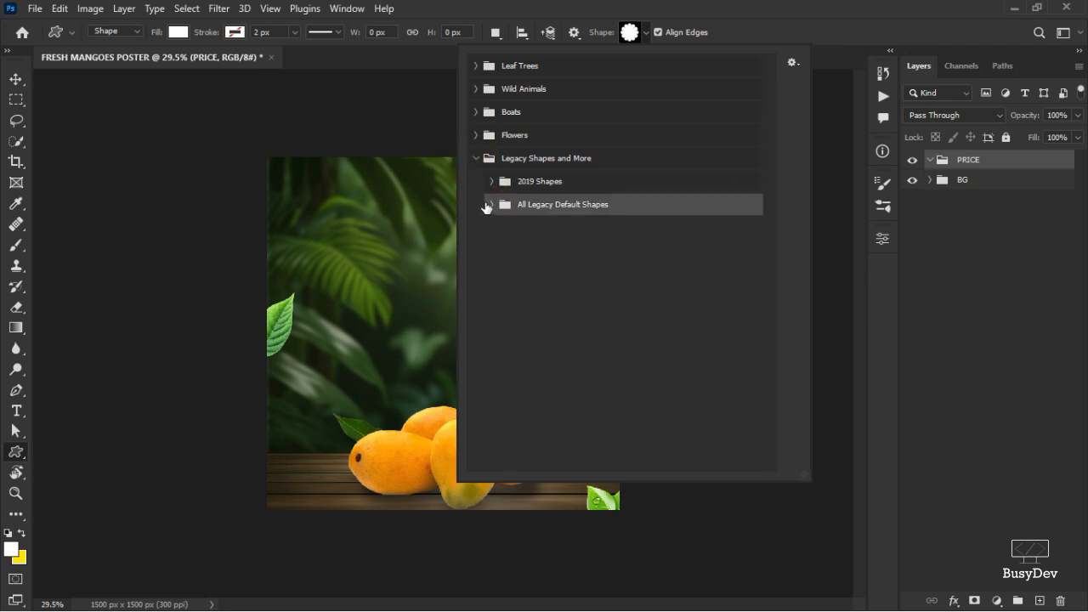
{"action": "left_click", "coordinate": [486, 204]}
{"action": "left_click", "coordinate": [491, 204]}
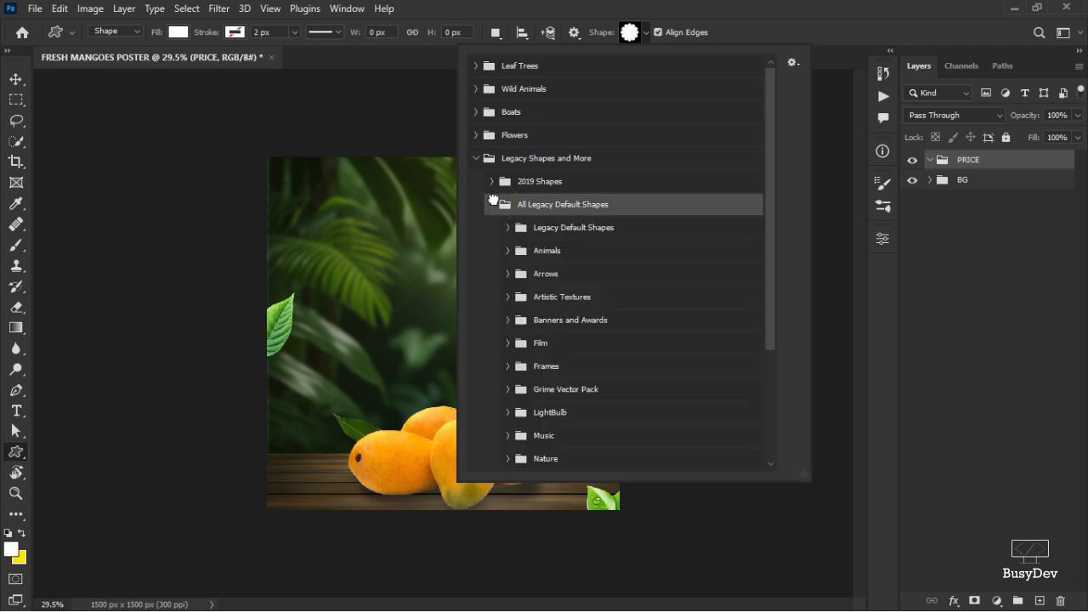
{"action": "scroll", "coordinate": [563, 258], "scroll_direction": "down", "scroll_amount": 2}
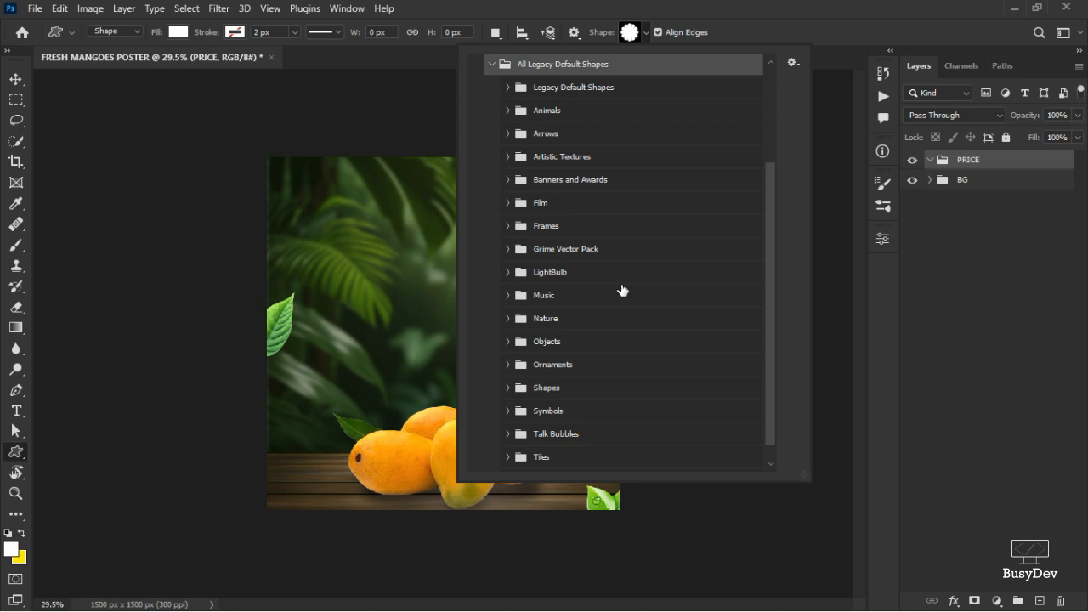
{"action": "scroll", "coordinate": [619, 277], "scroll_direction": "down", "scroll_amount": 1}
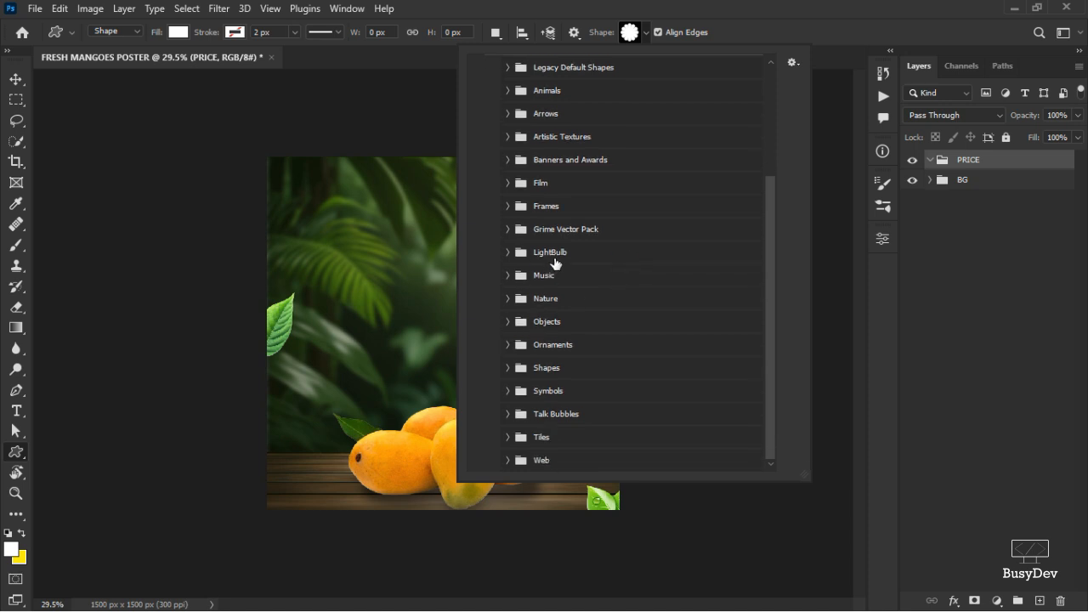
{"action": "left_click", "coordinate": [506, 368]}
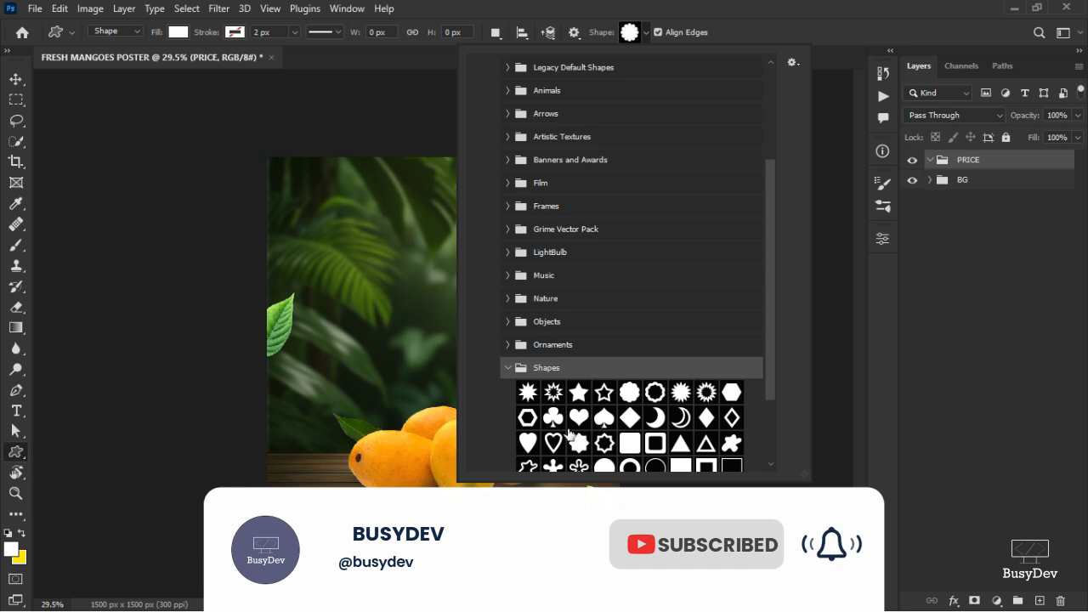
{"action": "left_click", "coordinate": [826, 14]}
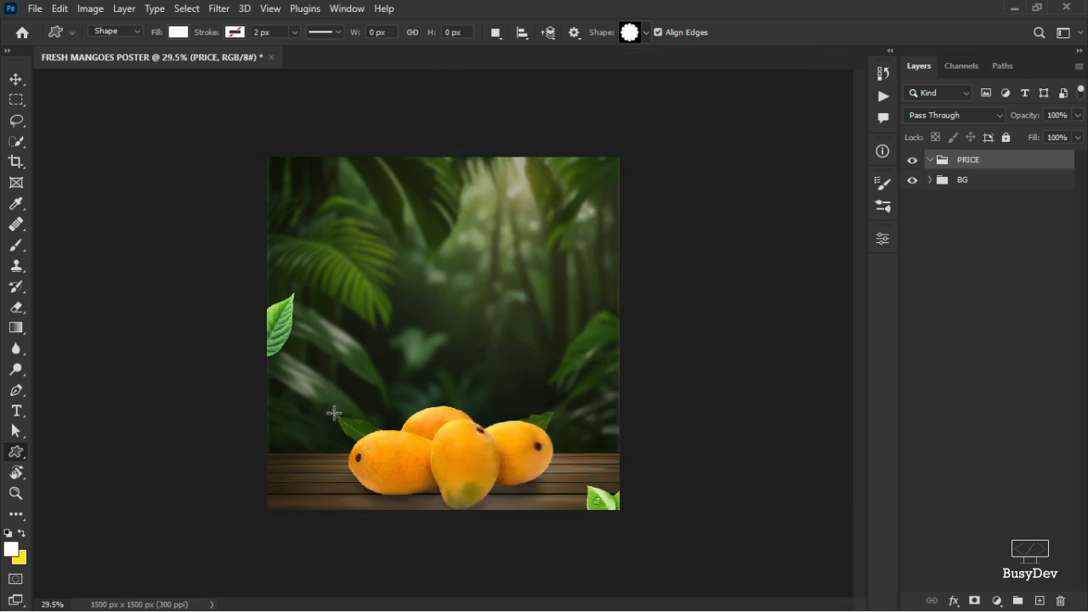
Draw a flower shape about 329 px wide over the left mango and fill it with yellow #fff000.
{"action": "left_click_drag", "start_coordinate": [341, 405], "coordinate": [420, 482]}
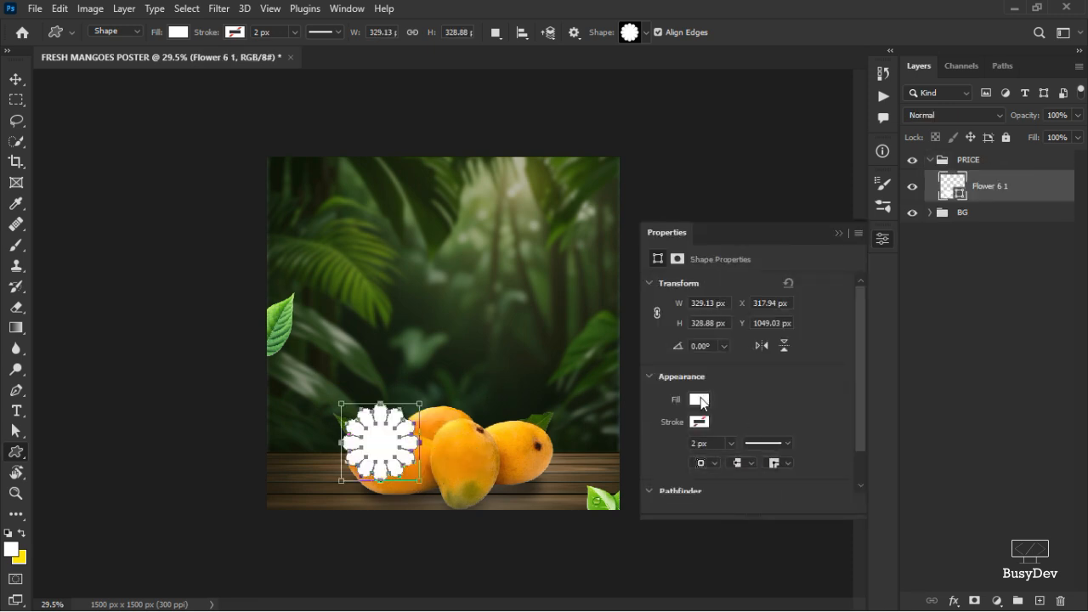
{"action": "left_click", "coordinate": [699, 400]}
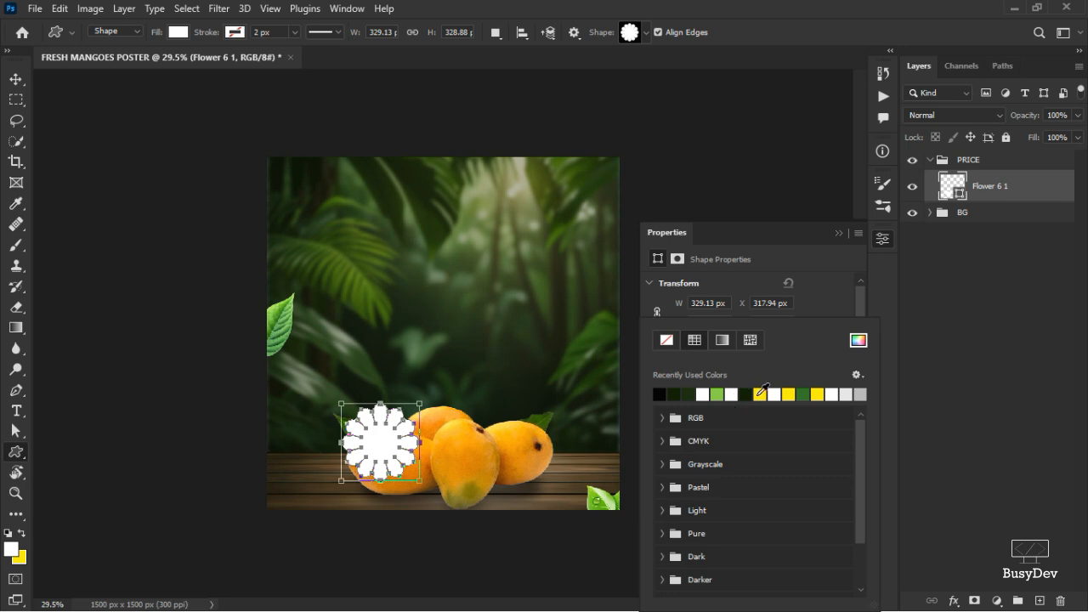
{"action": "left_click", "coordinate": [761, 393]}
{"action": "left_click", "coordinate": [859, 340]}
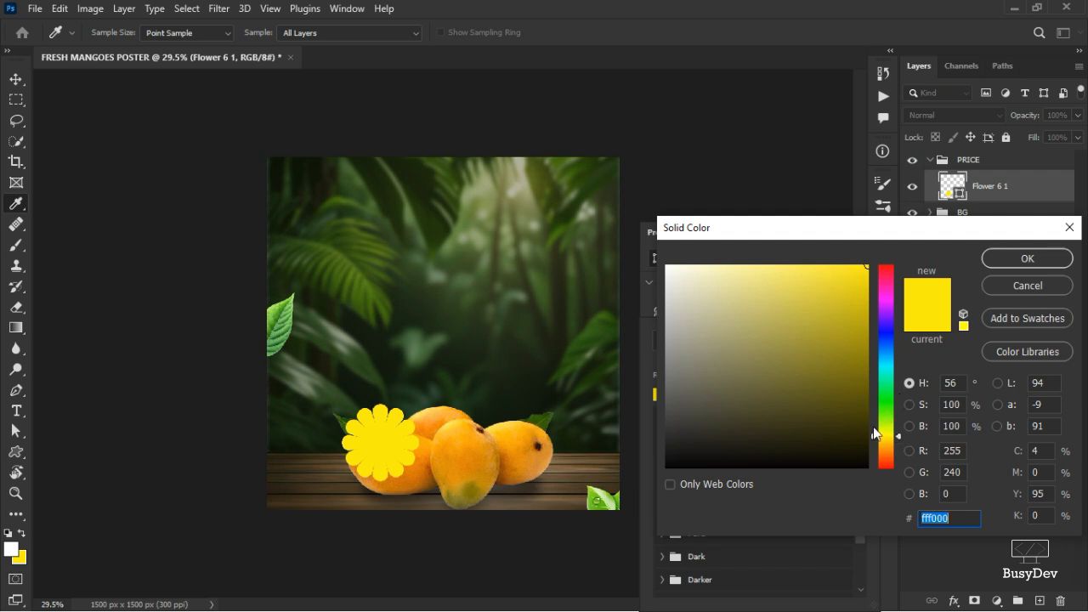
{"action": "left_click", "coordinate": [923, 517]}
{"action": "left_click", "coordinate": [1038, 259]}
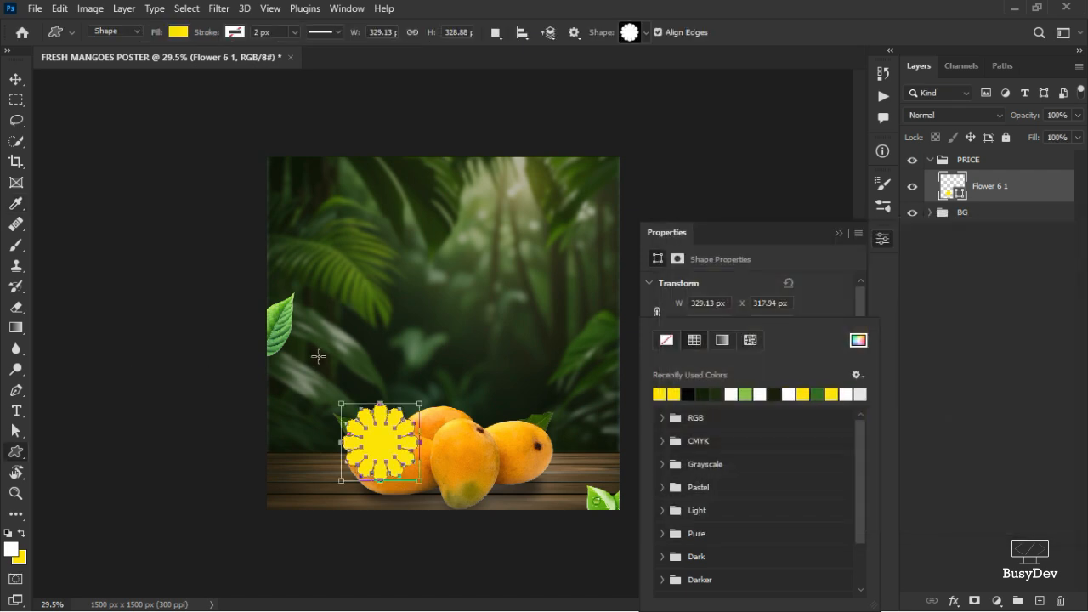
{"action": "left_click", "coordinate": [873, 232]}
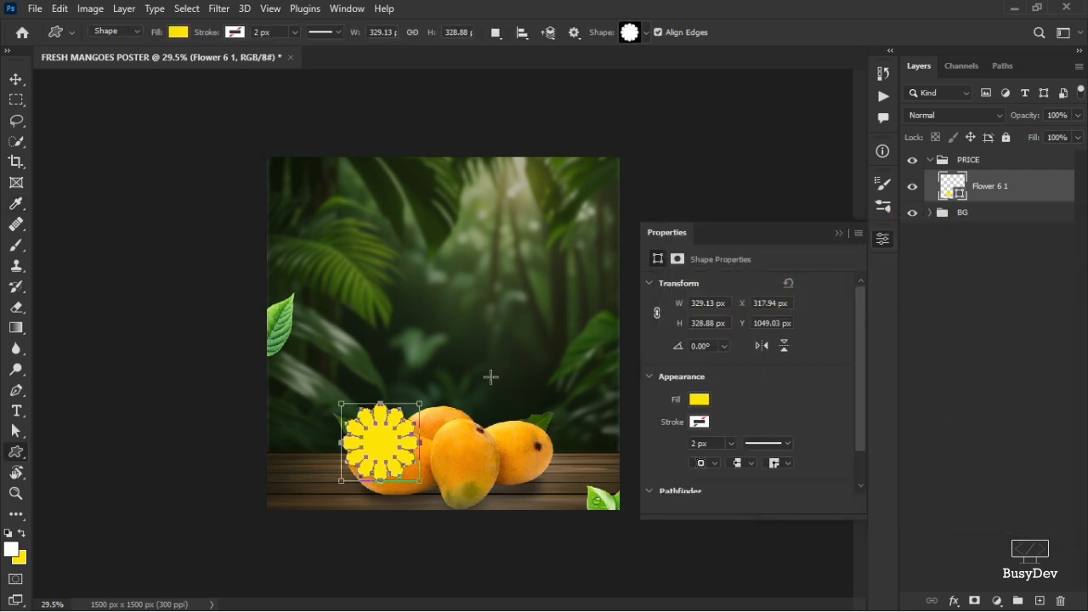
Move the flower up and left, then scale it to about 85% width and 91% height with Free Transform.
{"action": "left_click", "coordinate": [16, 79]}
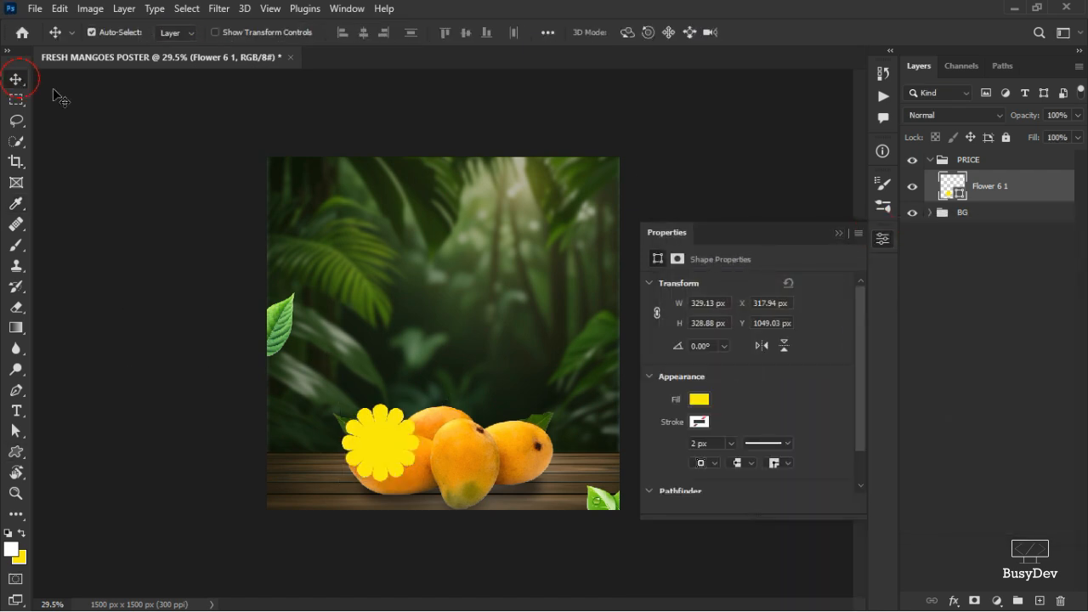
{"action": "left_click_drag", "start_coordinate": [374, 438], "coordinate": [351, 419]}
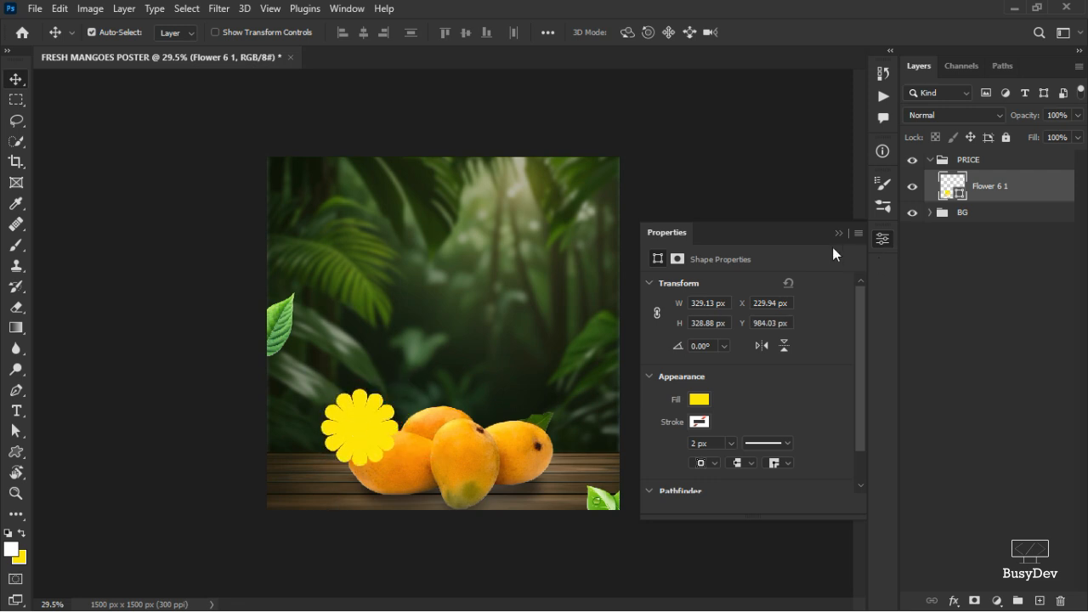
{"action": "key", "text": "ctrl+t"}
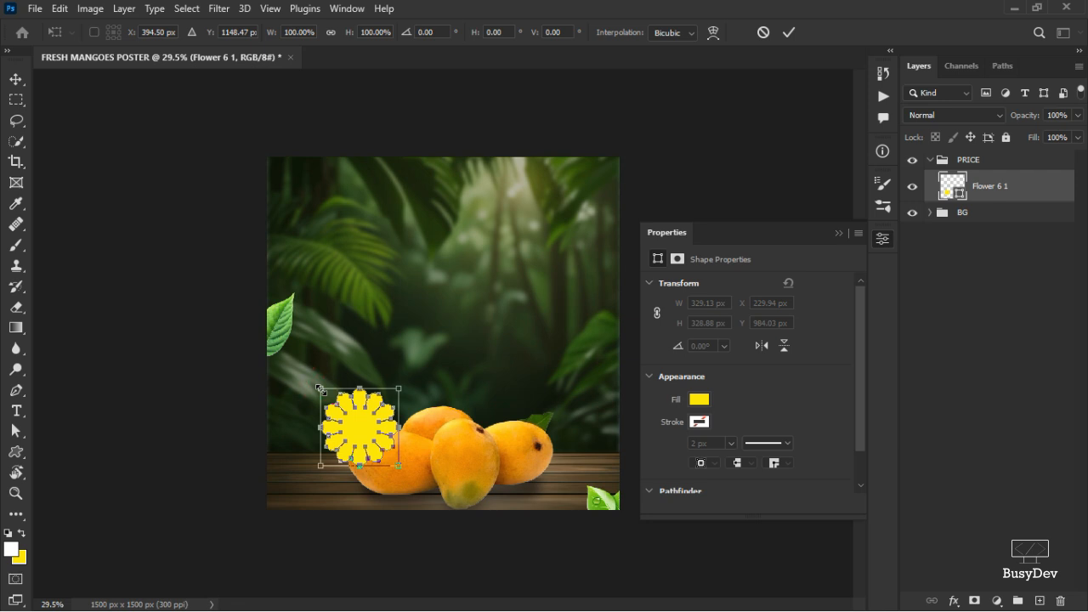
{"action": "left_click_drag", "start_coordinate": [320, 388], "coordinate": [333, 395]}
{"action": "left_click", "coordinate": [789, 32]}
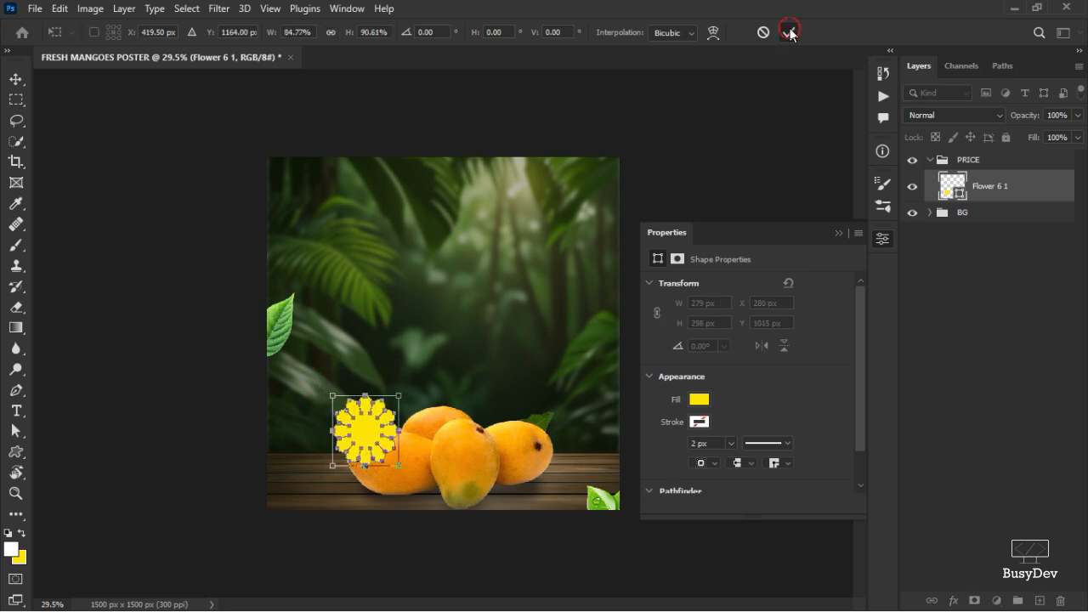
Look up the colour and font names listed in the freshmangoes essentials notes file.
{"action": "left_click", "coordinate": [879, 245]}
{"action": "scroll", "coordinate": [362, 438], "scroll_direction": "up", "scroll_amount": 5}
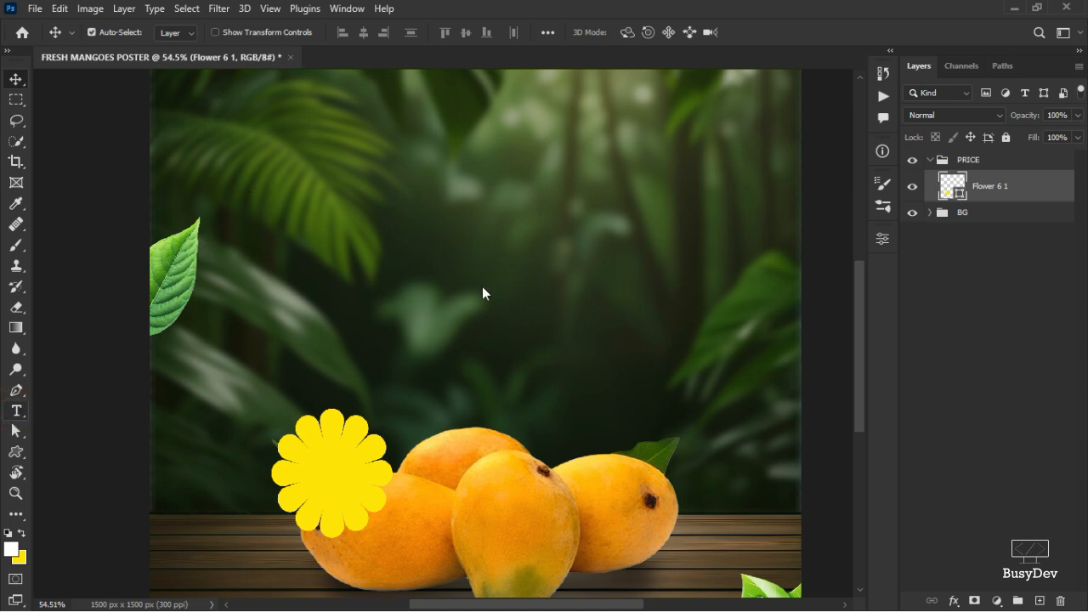
{"action": "right_click", "coordinate": [15, 411]}
{"action": "left_click", "coordinate": [60, 434]}
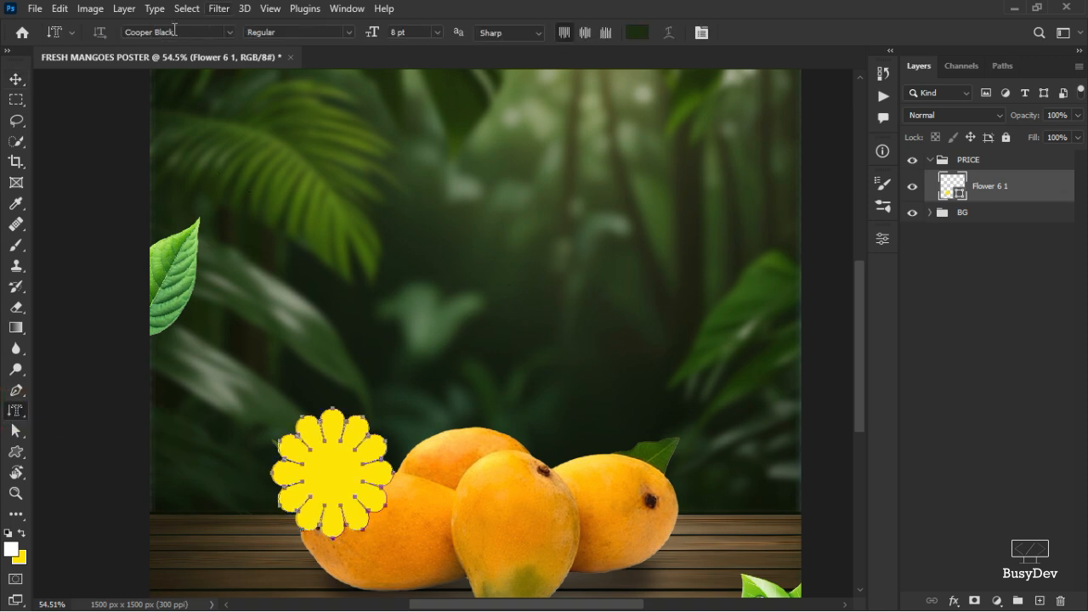
{"action": "key", "text": "alt+Tab"}
{"action": "key", "text": "alt+Tab"}
{"action": "key", "text": "alt+Tab"}
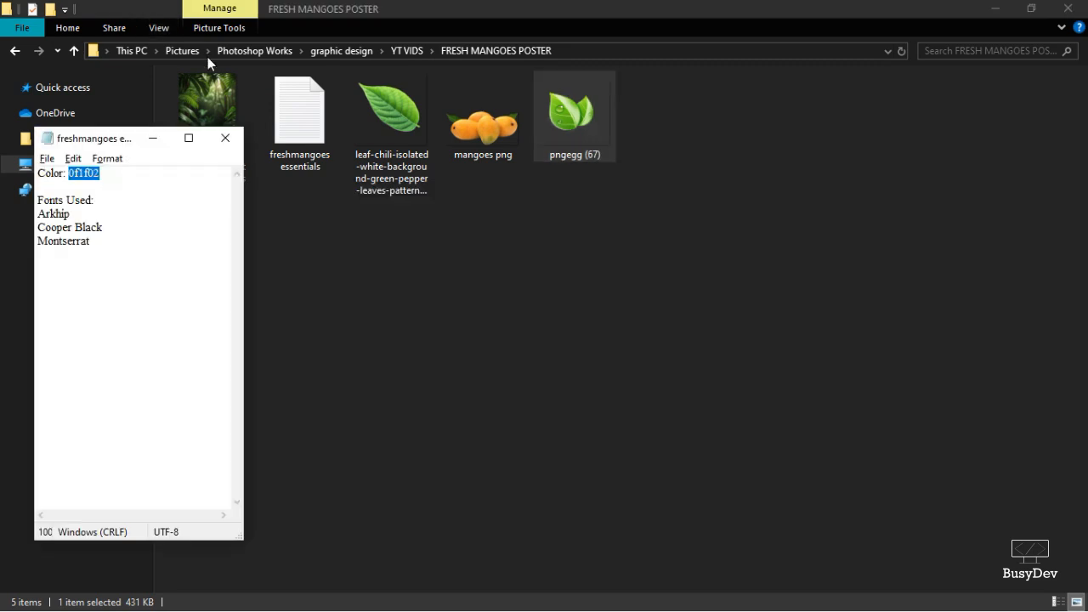
{"action": "double_click", "coordinate": [63, 215]}
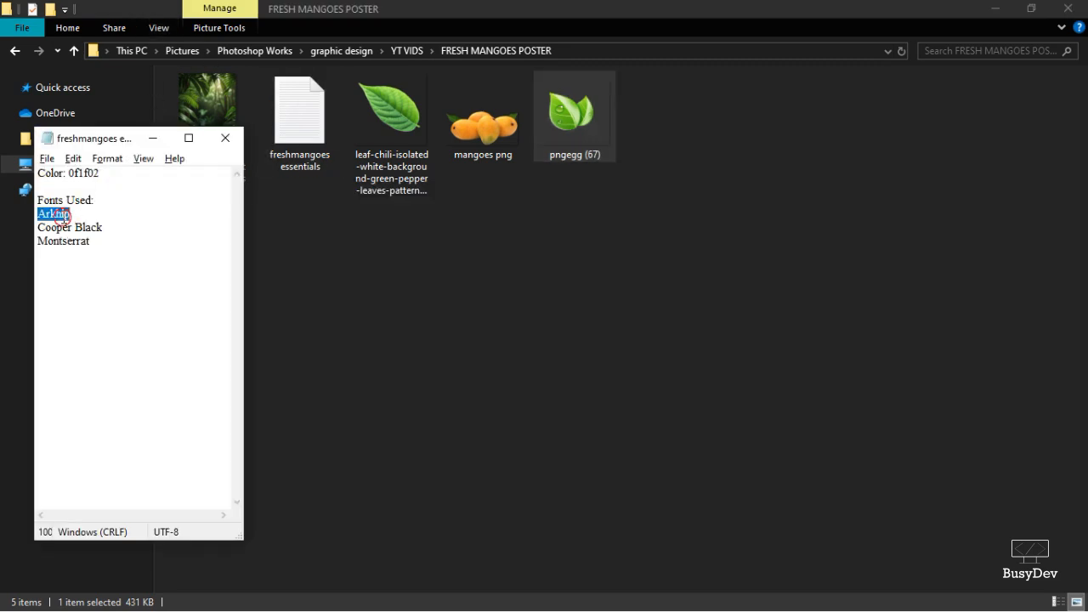
{"action": "key", "text": "alt+Tab"}
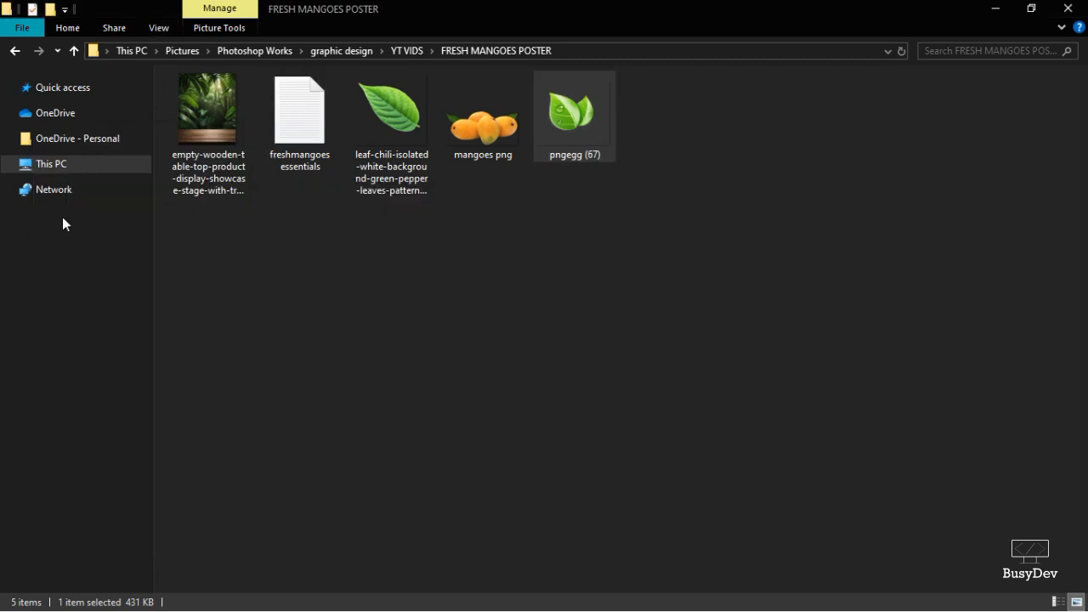
{"action": "key", "text": "alt+Tab"}
{"action": "key", "text": "Tab"}
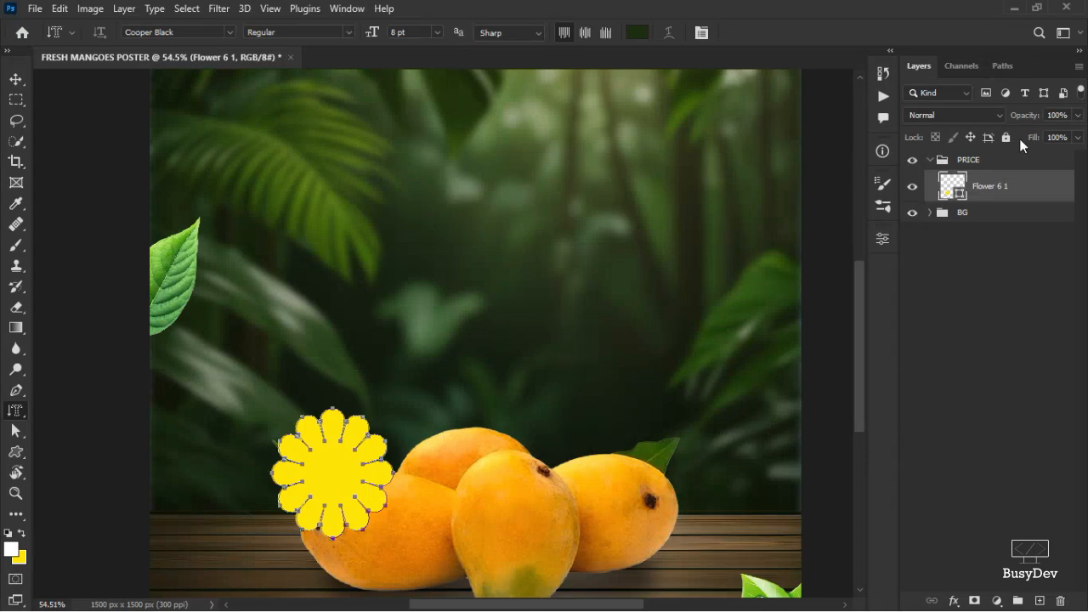
Set the type tool's font to Arkhip Regular.
{"action": "left_click", "coordinate": [165, 33]}
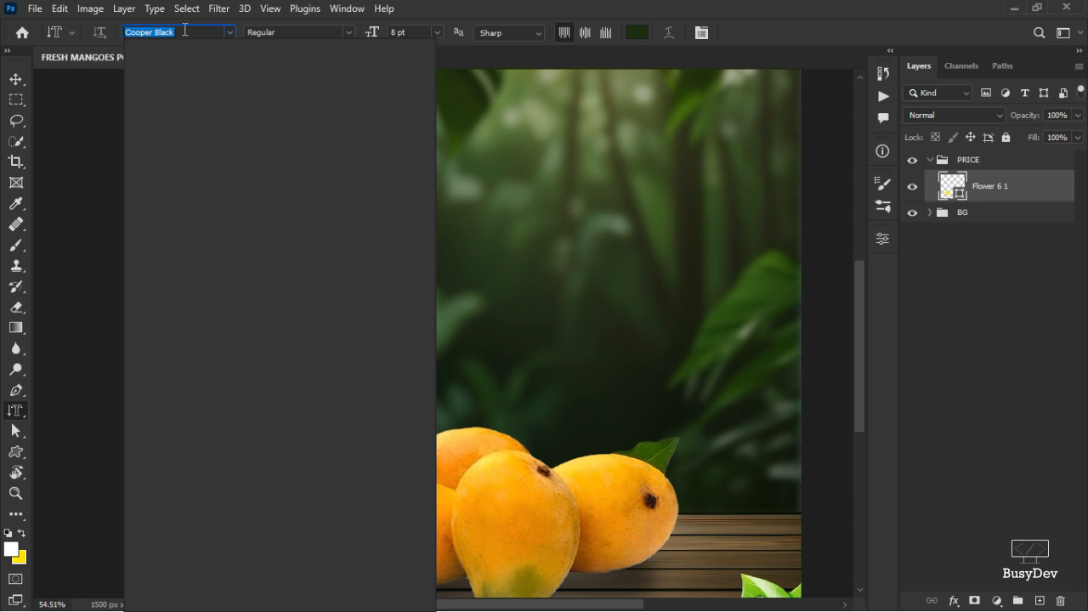
{"action": "type", "text": "Arkhip"}
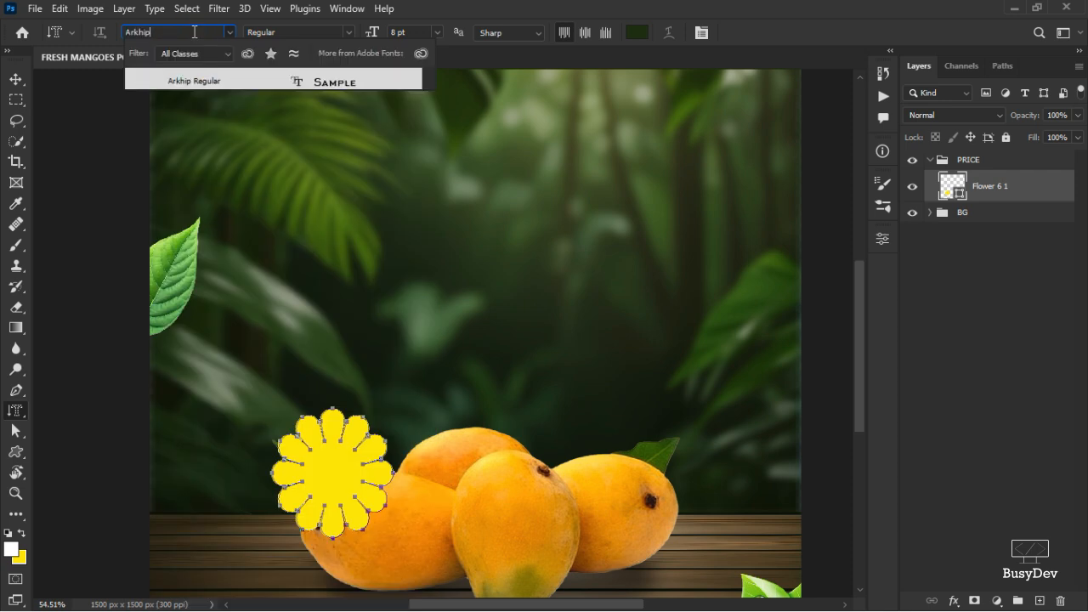
{"action": "left_click", "coordinate": [198, 81]}
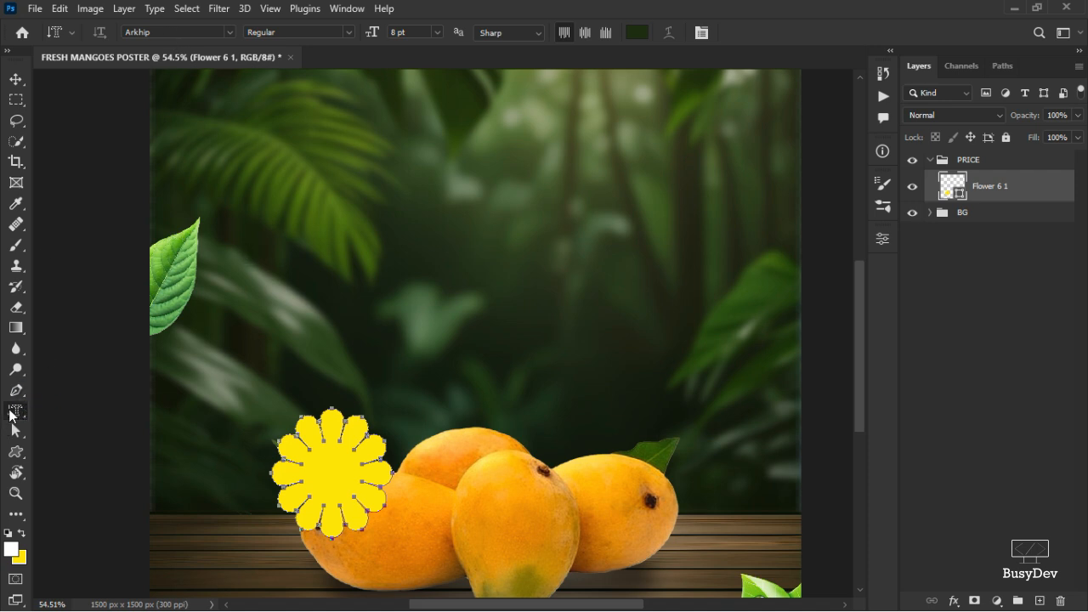
{"action": "left_click_drag", "start_coordinate": [12, 414], "coordinate": [74, 416]}
{"action": "left_click", "coordinate": [62, 411]}
{"action": "left_click", "coordinate": [370, 298]}
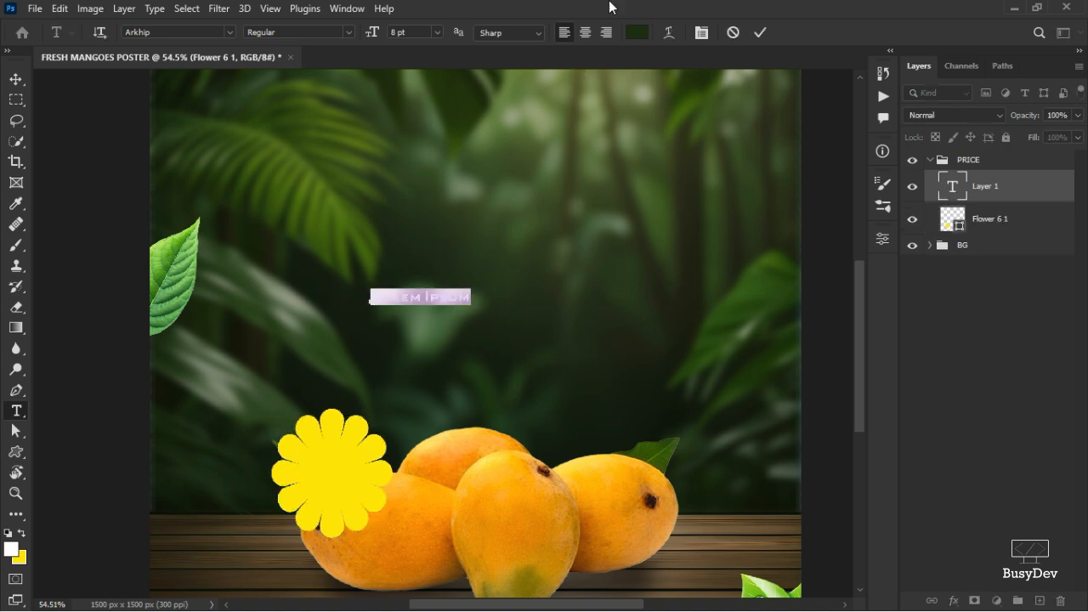
{"action": "left_click", "coordinate": [731, 31]}
Keep the text colour at #1a2d0c and type the price $10 as a new text layer.
{"action": "left_click", "coordinate": [636, 31]}
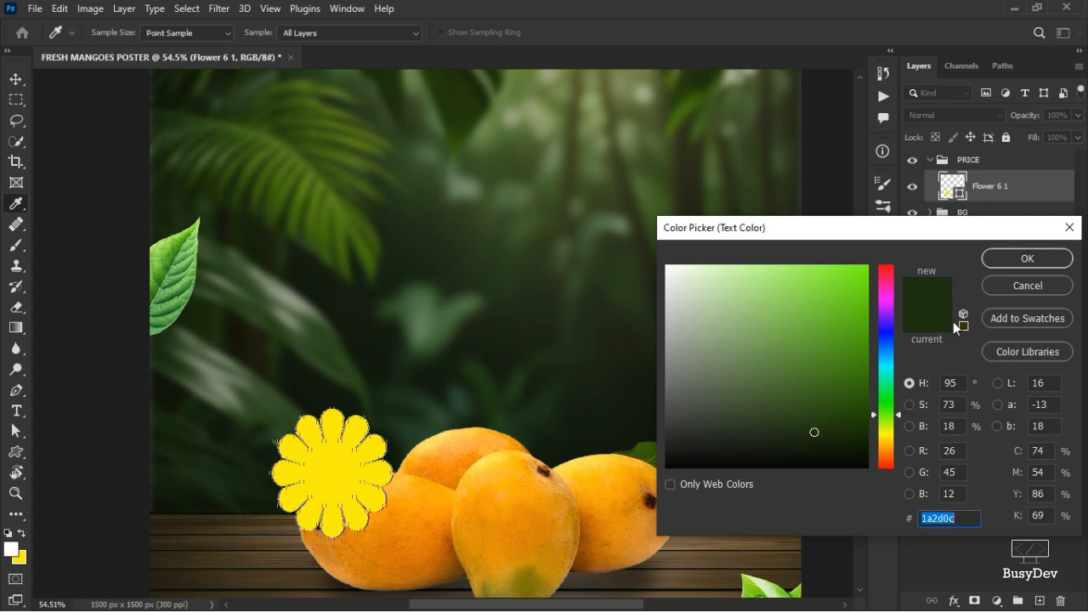
{"action": "left_click", "coordinate": [1004, 259]}
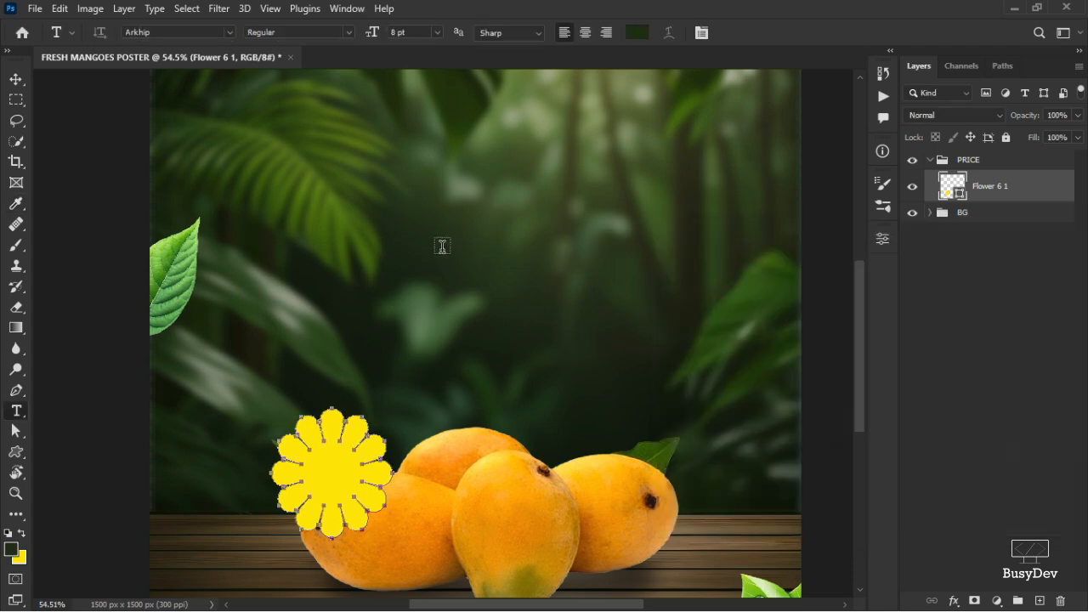
{"action": "left_click", "coordinate": [440, 247]}
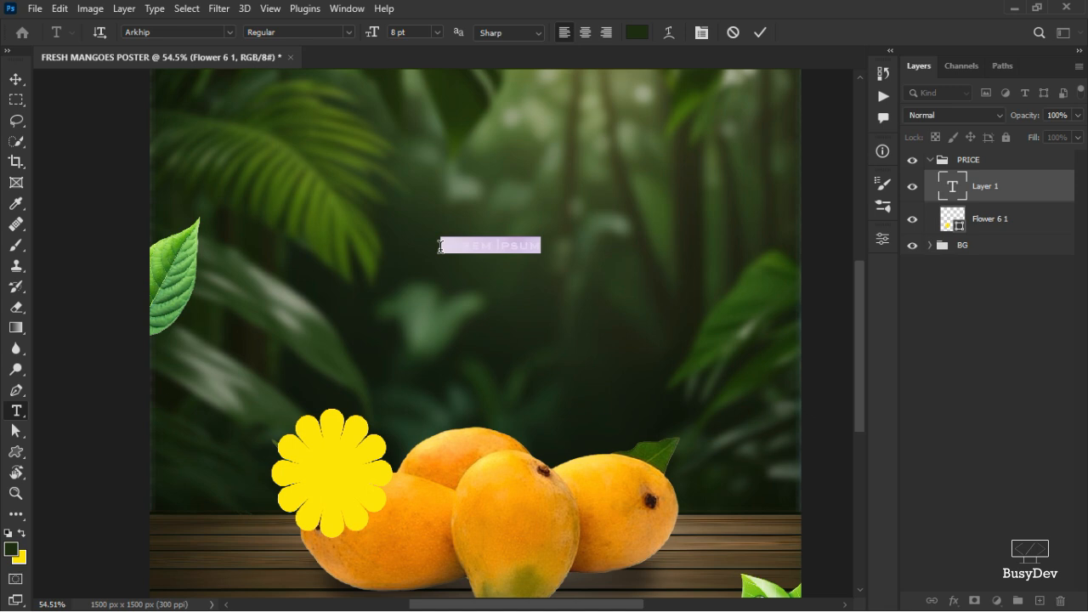
{"action": "key", "text": "BackSpace"}
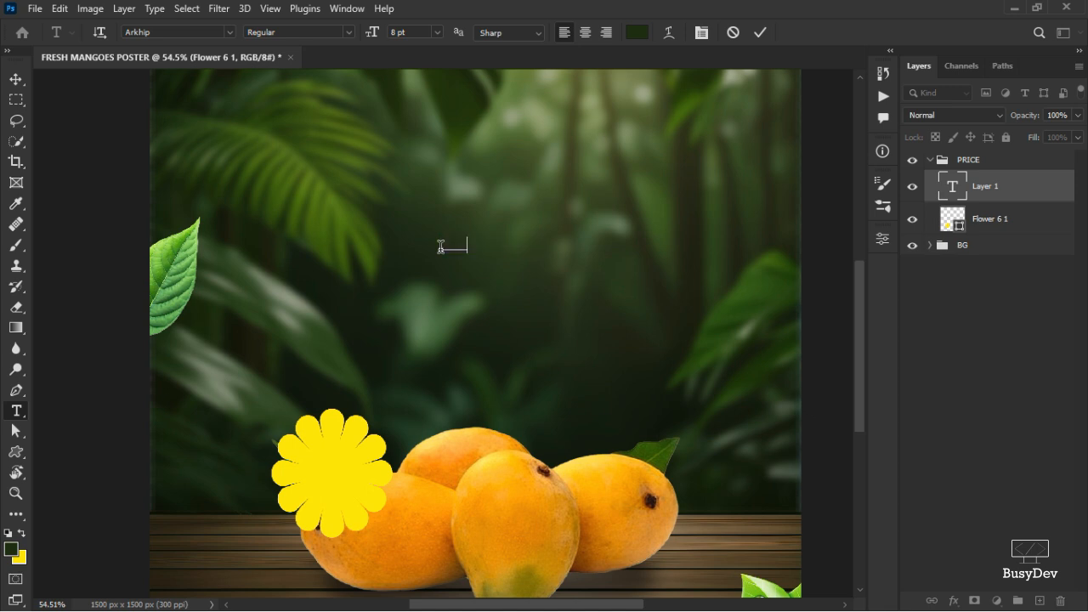
{"action": "left_click", "coordinate": [16, 79]}
Move the $10 text onto the flower and scale it to about 333% with Free Transform.
{"action": "left_click_drag", "start_coordinate": [448, 249], "coordinate": [378, 437]}
{"action": "key", "text": "ctrl+t"}
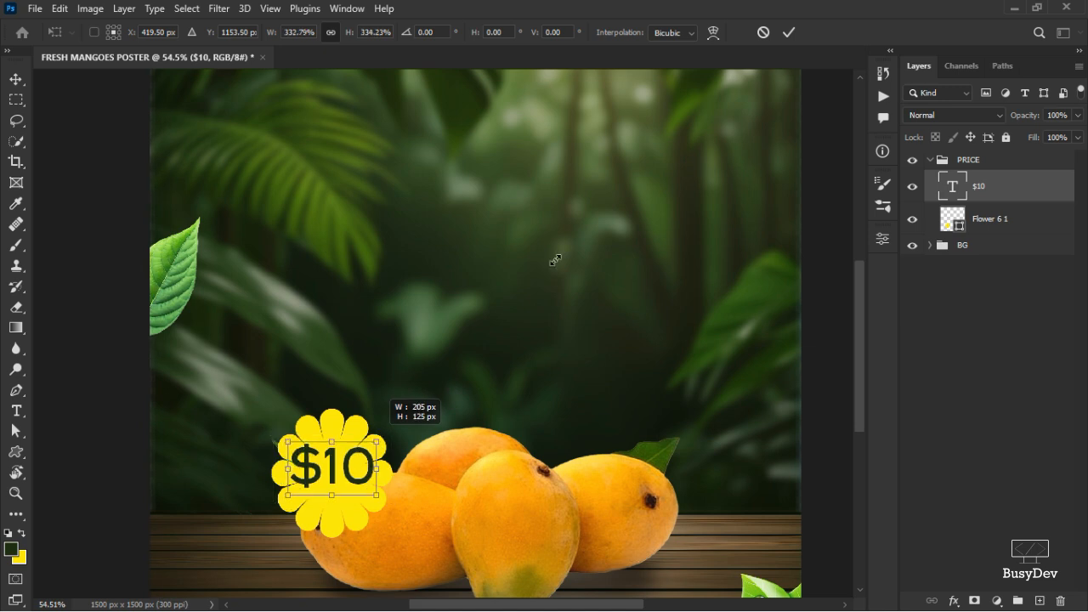
{"action": "left_click", "coordinate": [789, 32]}
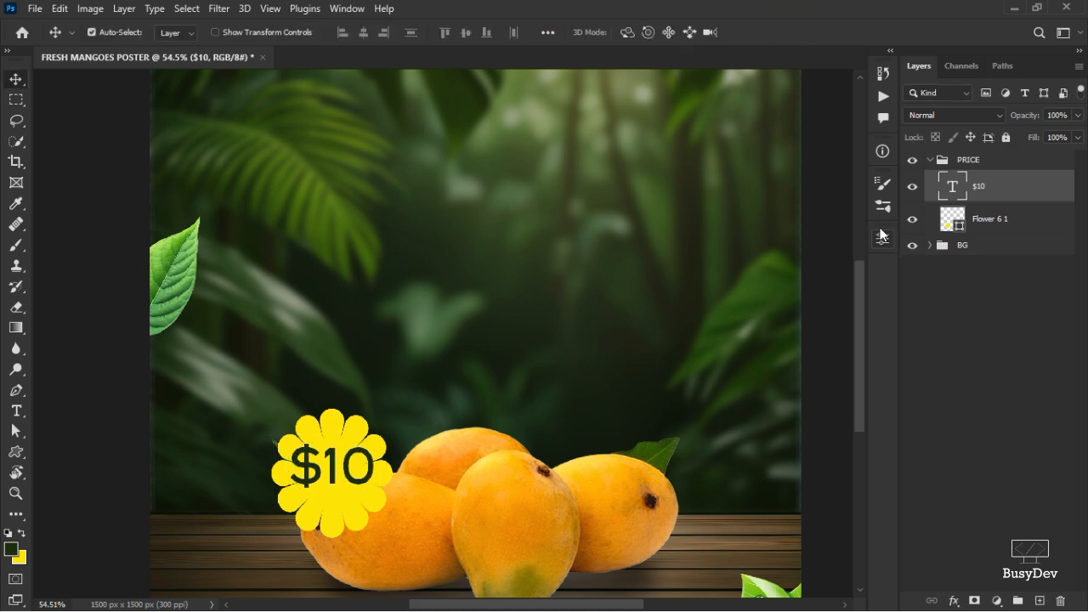
Set the price text's tracking to -75.
{"action": "left_click", "coordinate": [882, 238]}
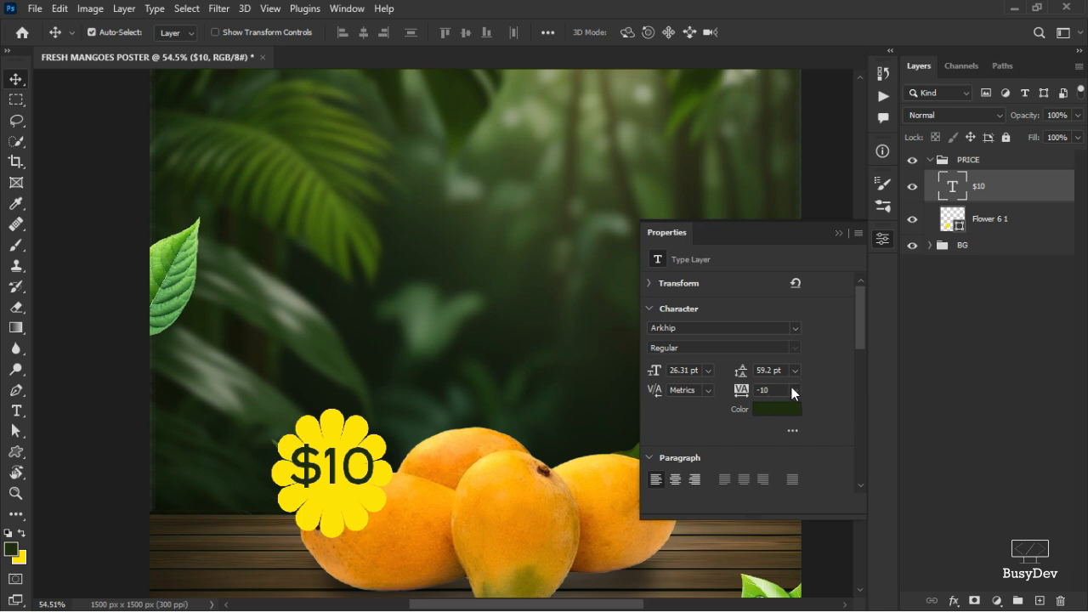
{"action": "left_click", "coordinate": [793, 391]}
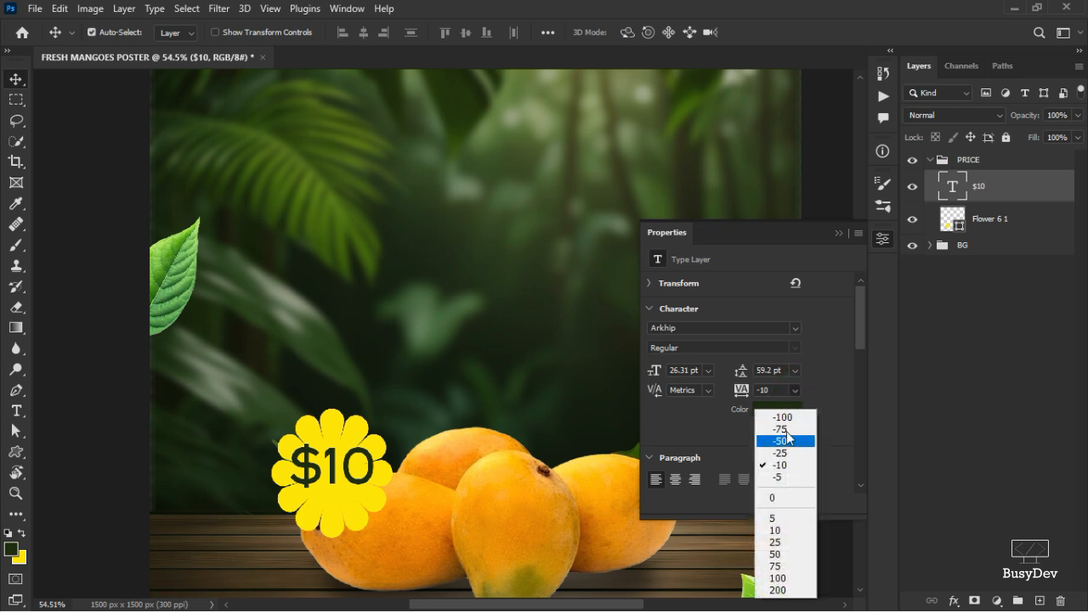
{"action": "left_click", "coordinate": [782, 429]}
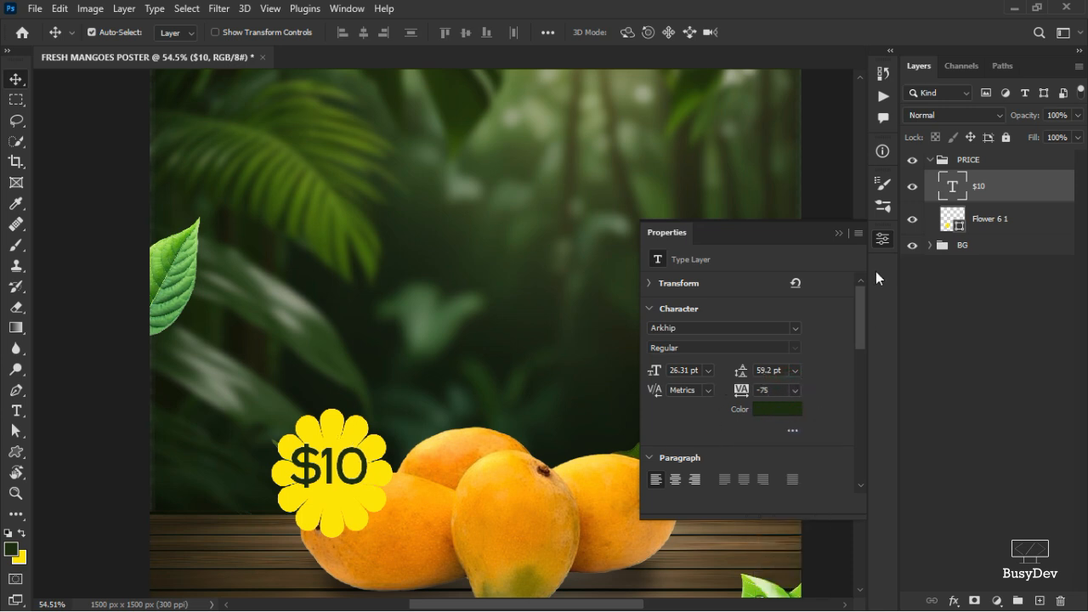
{"action": "left_click", "coordinate": [881, 241]}
Nudge the price text and rotate it about -20 degrees on the flower.
{"action": "left_click_drag", "start_coordinate": [345, 470], "coordinate": [353, 481]}
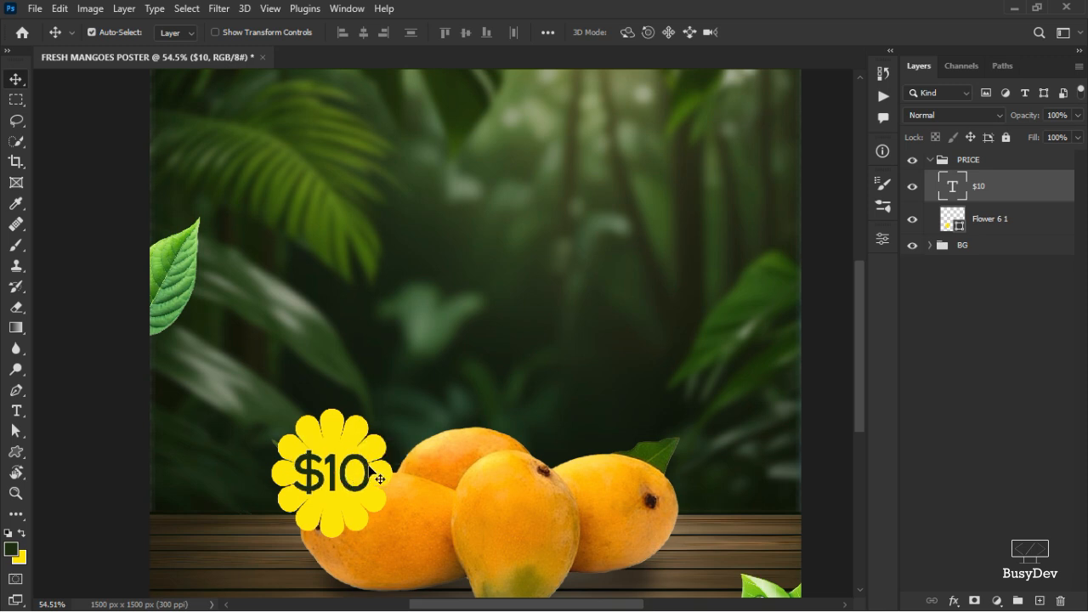
{"action": "key", "text": "ctrl+t"}
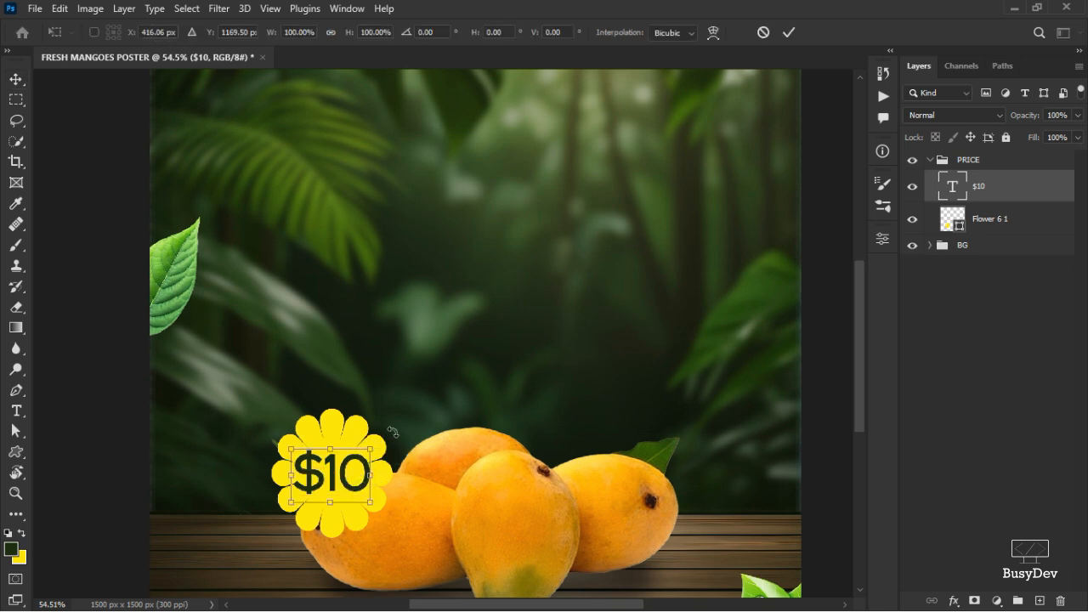
{"action": "left_click_drag", "start_coordinate": [392, 432], "coordinate": [370, 409]}
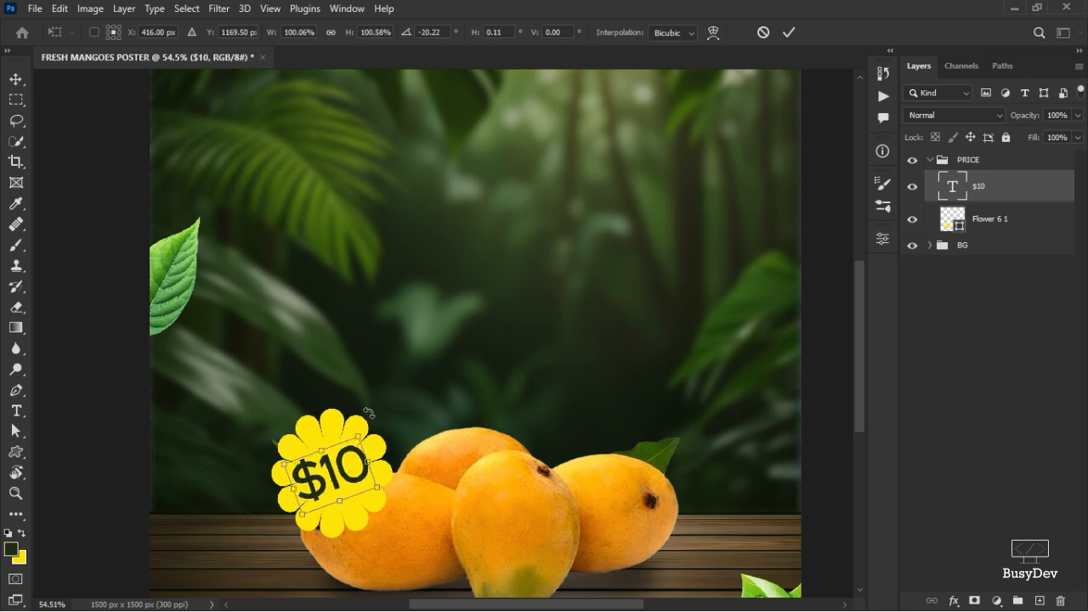
{"action": "left_click", "coordinate": [787, 33]}
Scale the whole PRICE group to about 74% with Free Transform.
{"action": "scroll", "coordinate": [375, 479], "scroll_direction": "down", "scroll_amount": 4}
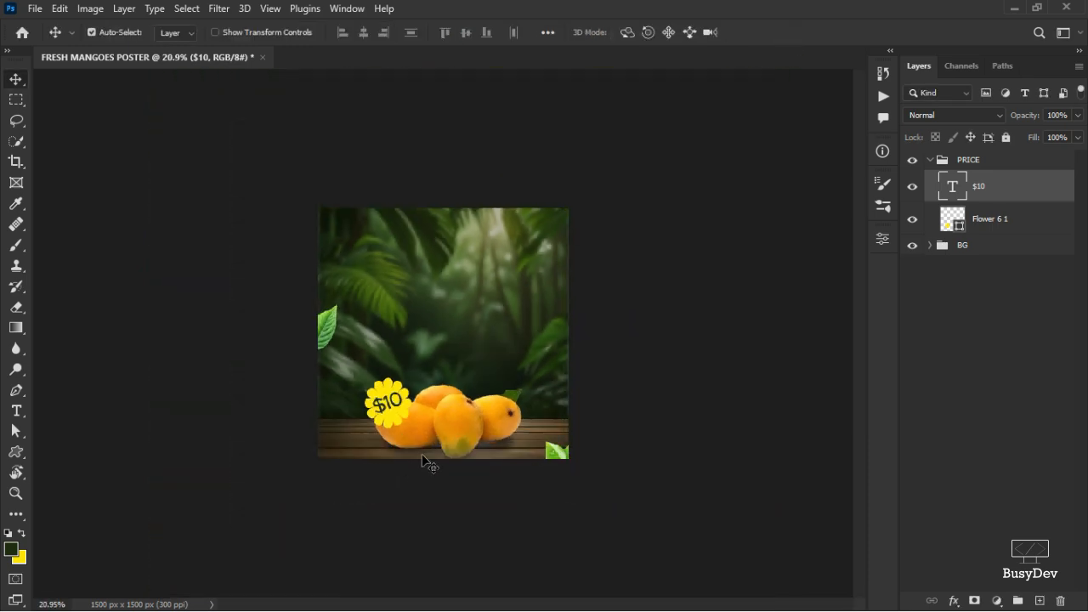
{"action": "scroll", "coordinate": [441, 435], "scroll_direction": "up", "scroll_amount": 4}
{"action": "left_click", "coordinate": [973, 162]}
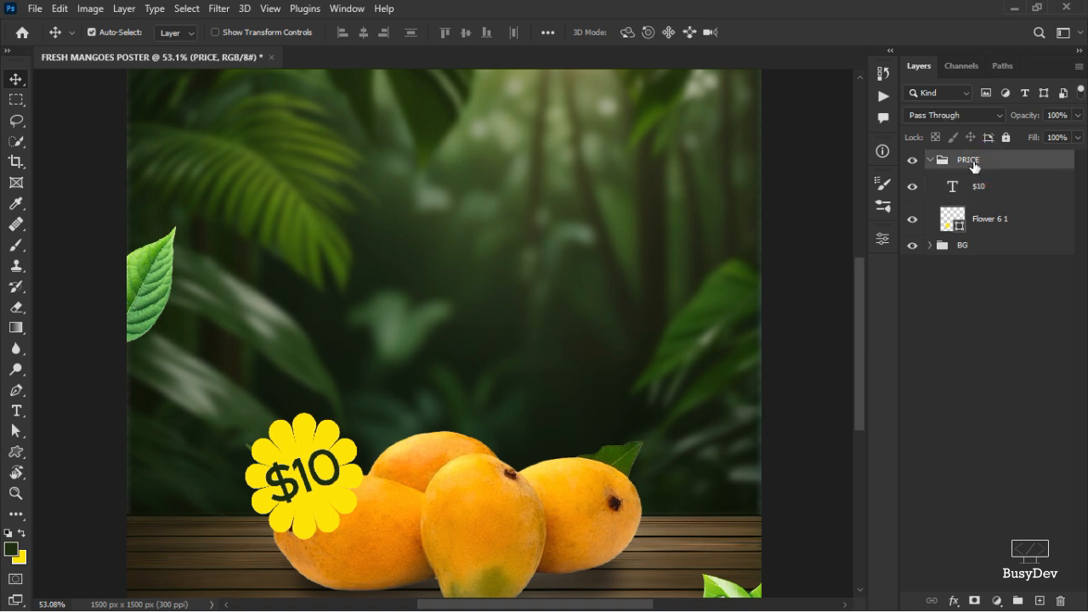
{"action": "key", "text": "ctrl+t"}
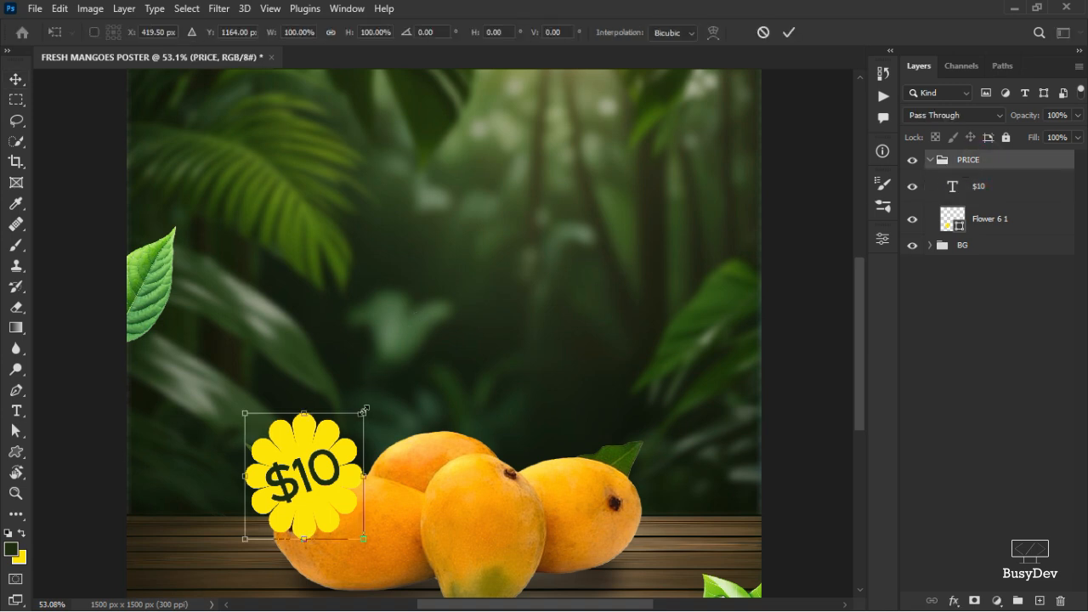
{"action": "left_click_drag", "start_coordinate": [365, 421], "coordinate": [348, 430]}
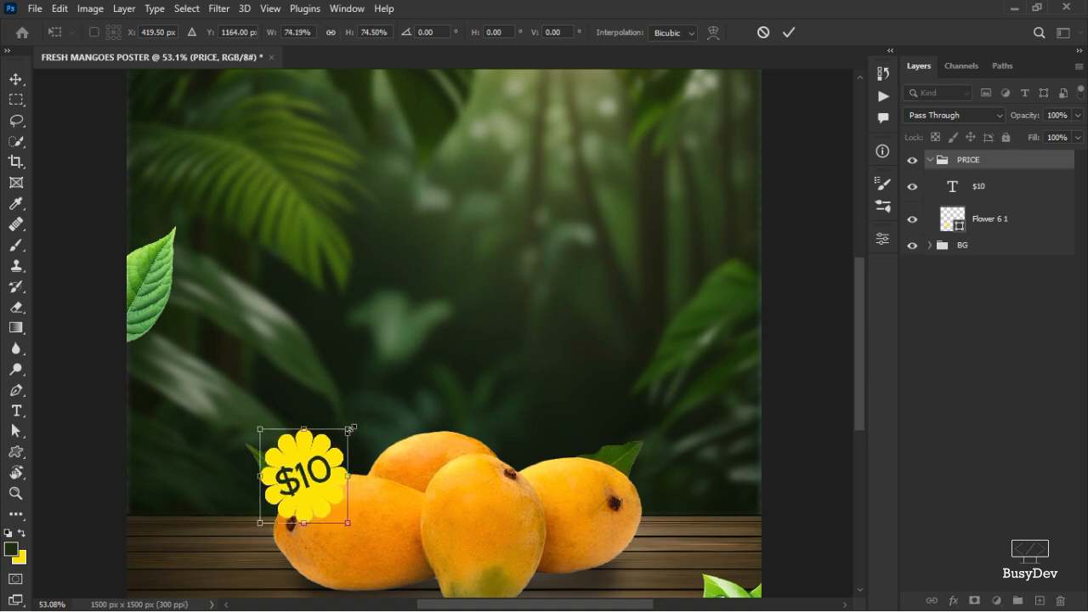
{"action": "left_click", "coordinate": [786, 32]}
Nudge the $10 text slightly to centre it on the flower.
{"action": "scroll", "coordinate": [388, 414], "scroll_direction": "down", "scroll_amount": 3}
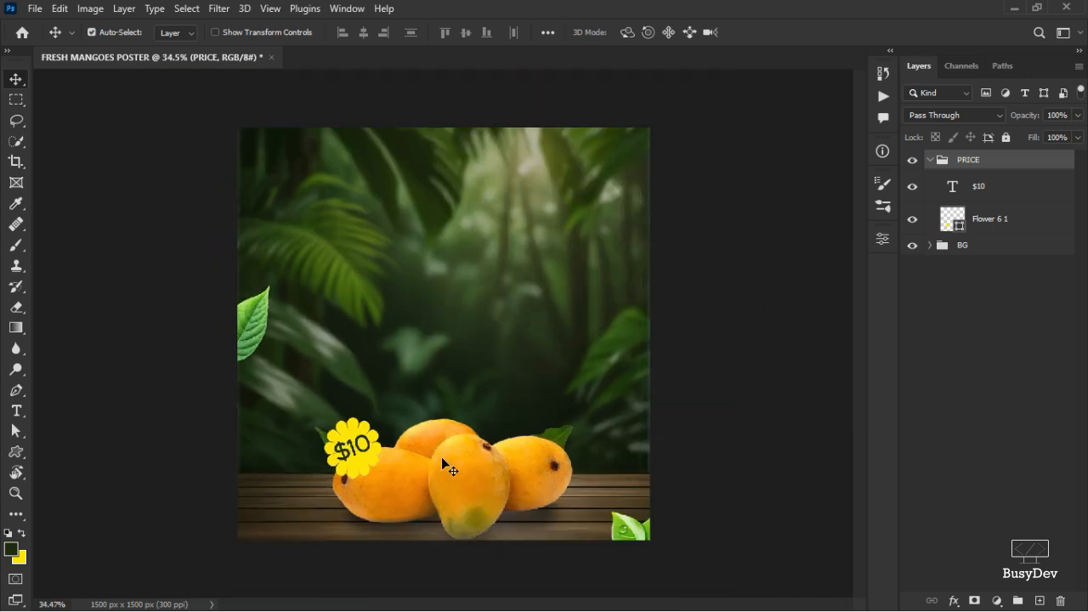
{"action": "scroll", "coordinate": [367, 452], "scroll_direction": "up", "scroll_amount": 7}
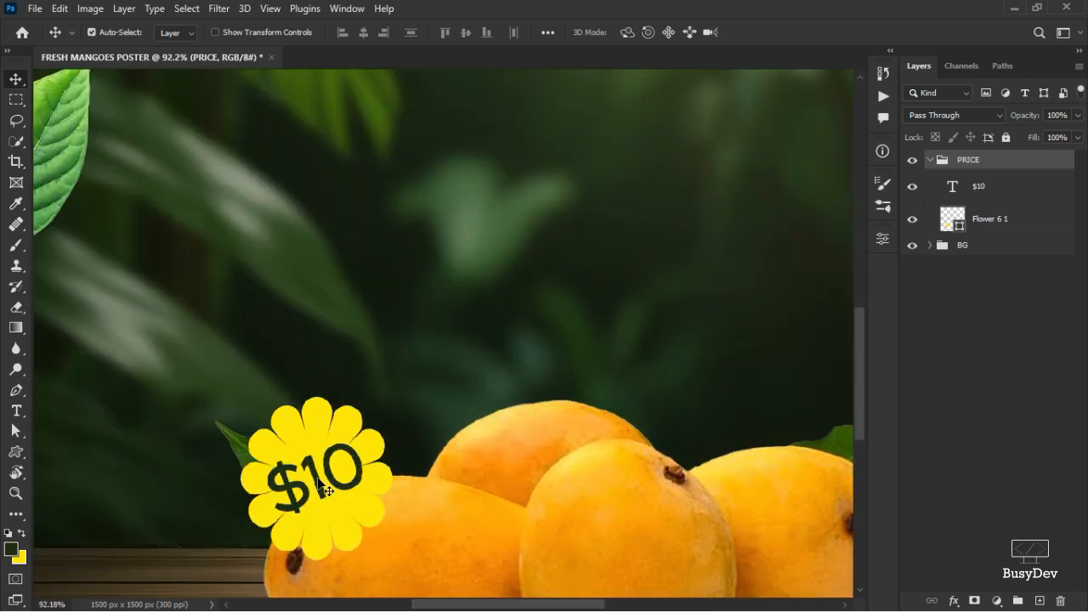
{"action": "left_click_drag", "start_coordinate": [327, 491], "coordinate": [335, 484]}
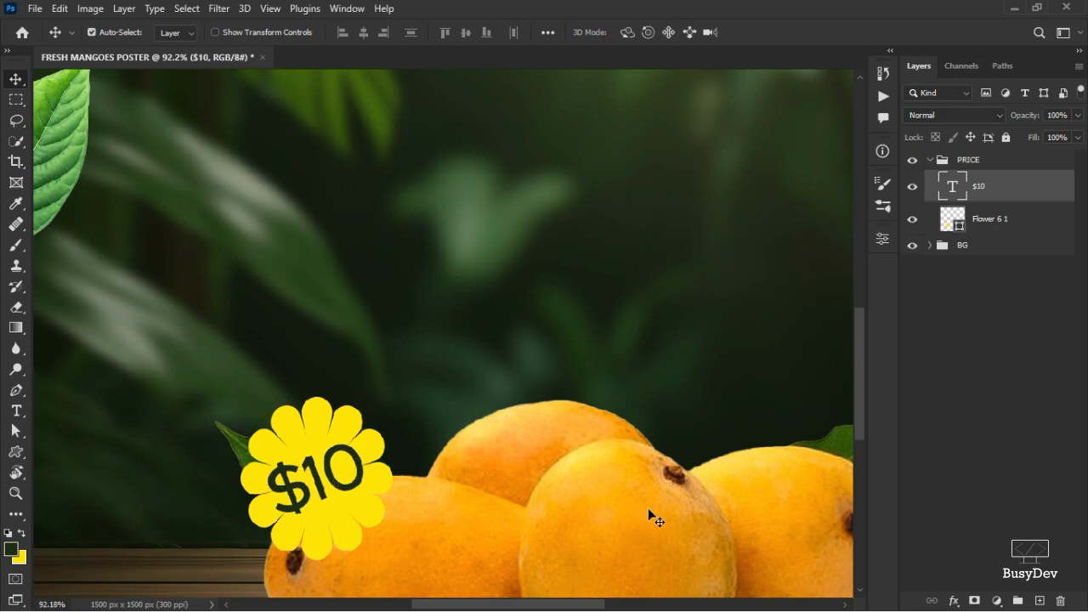
{"action": "scroll", "coordinate": [648, 508], "scroll_direction": "down", "scroll_amount": 7}
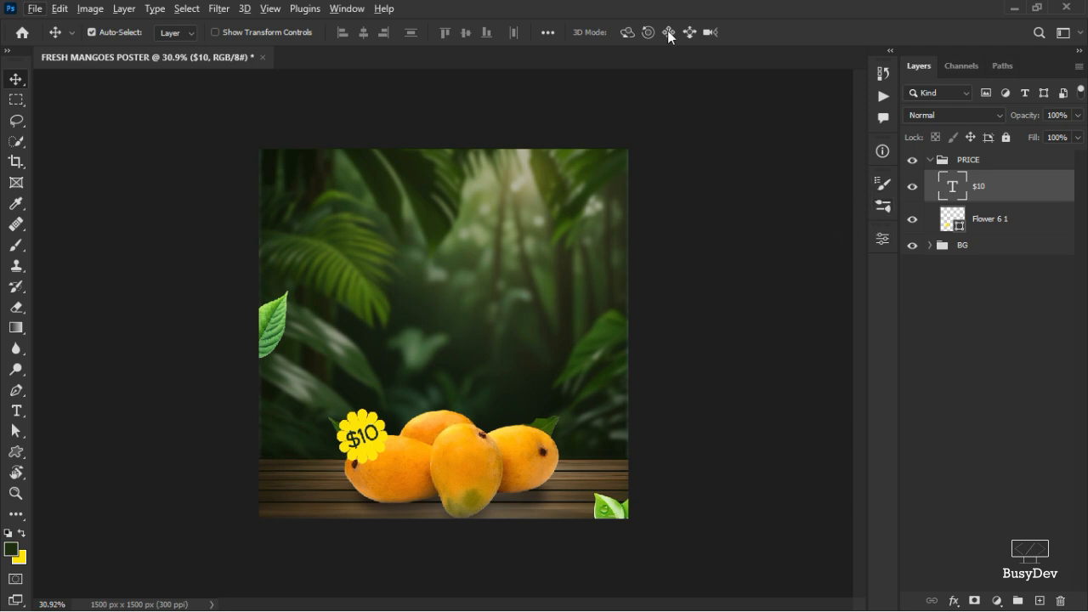
Collapse the PRICE group and create a new group named LOCATIONS.
{"action": "left_click", "coordinate": [927, 162]}
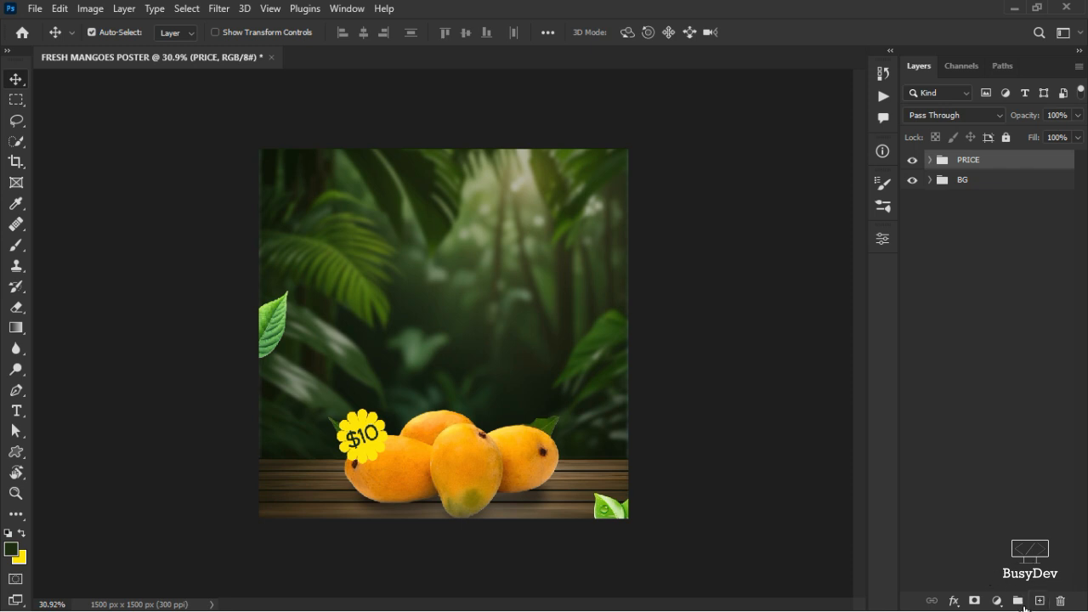
{"action": "left_click", "coordinate": [1017, 601]}
{"action": "double_click", "coordinate": [968, 160]}
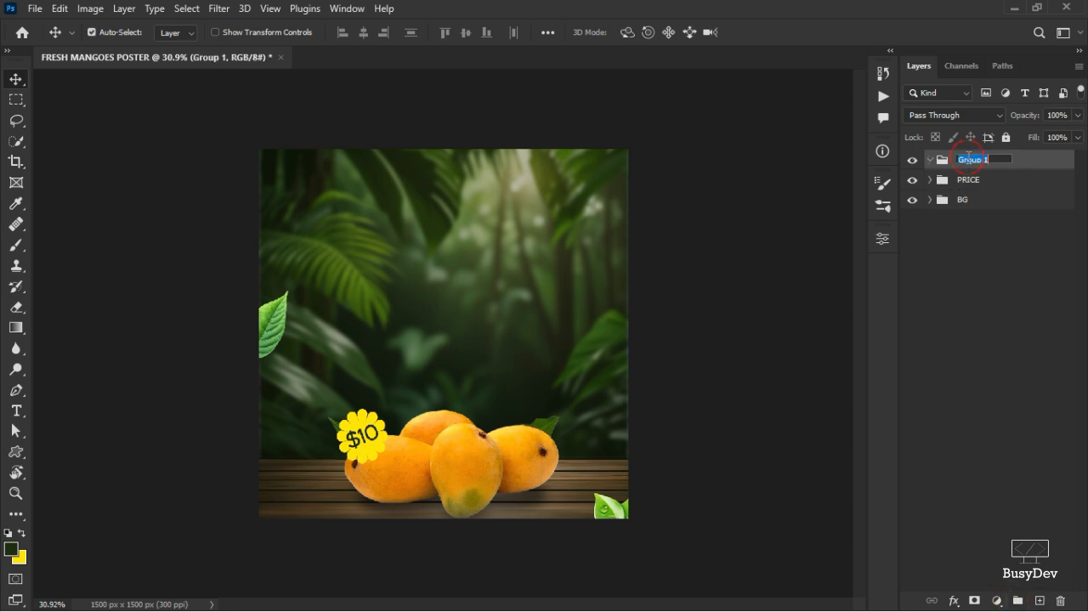
{"action": "key", "text": "BackSpace"}
{"action": "type", "text": "LOCATIONS"}
{"action": "key", "text": "Return"}
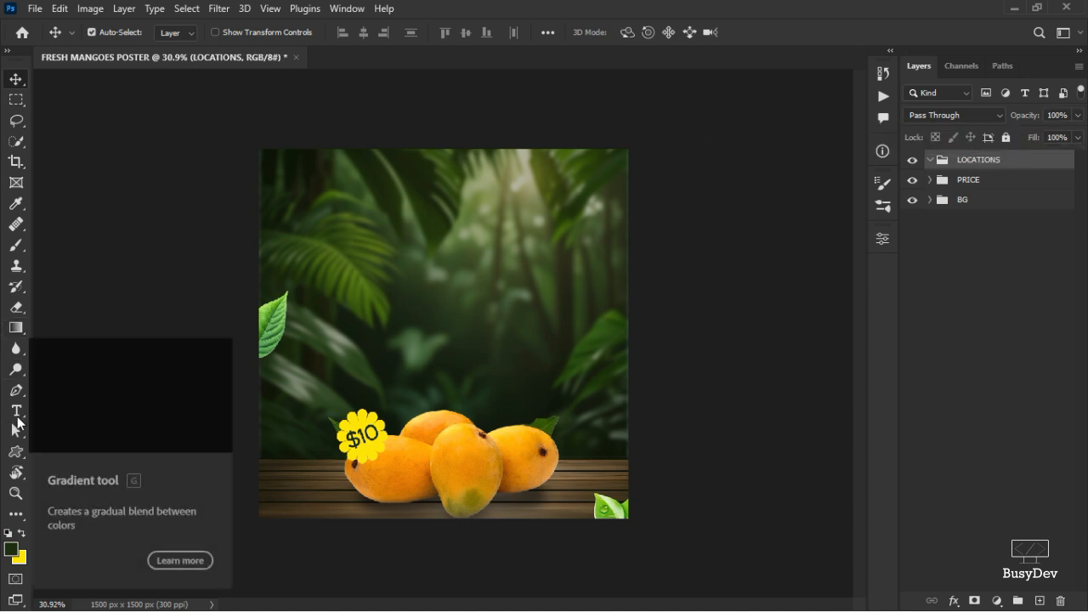
Inspect the colour of the Color Fill 1 layer inside the BG group, then reselect the LOCATIONS group.
{"action": "left_click", "coordinate": [16, 451]}
{"action": "right_click", "coordinate": [27, 446]}
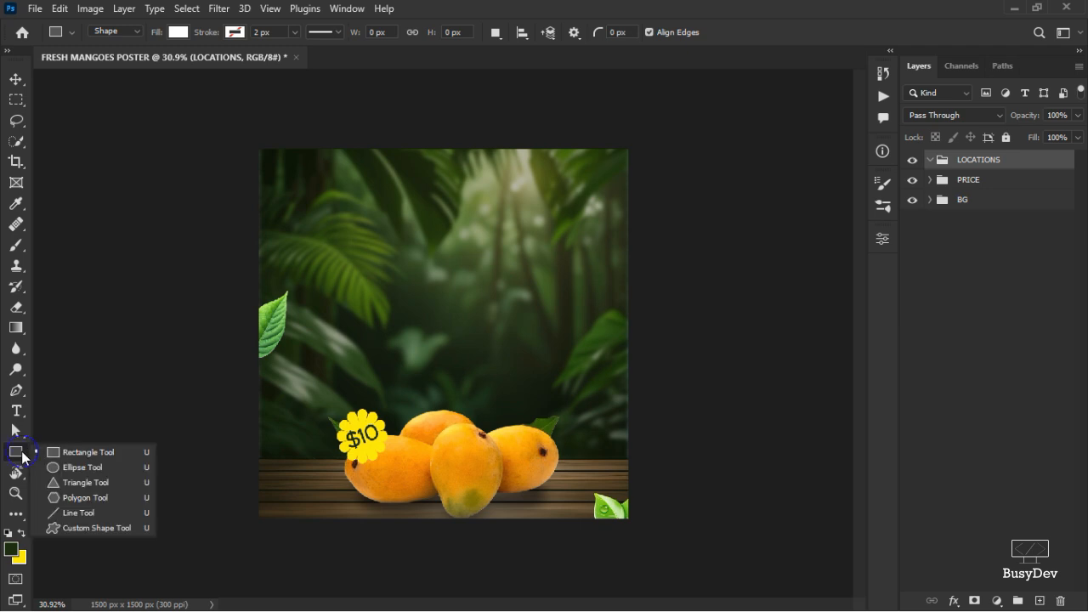
{"action": "left_click", "coordinate": [82, 446]}
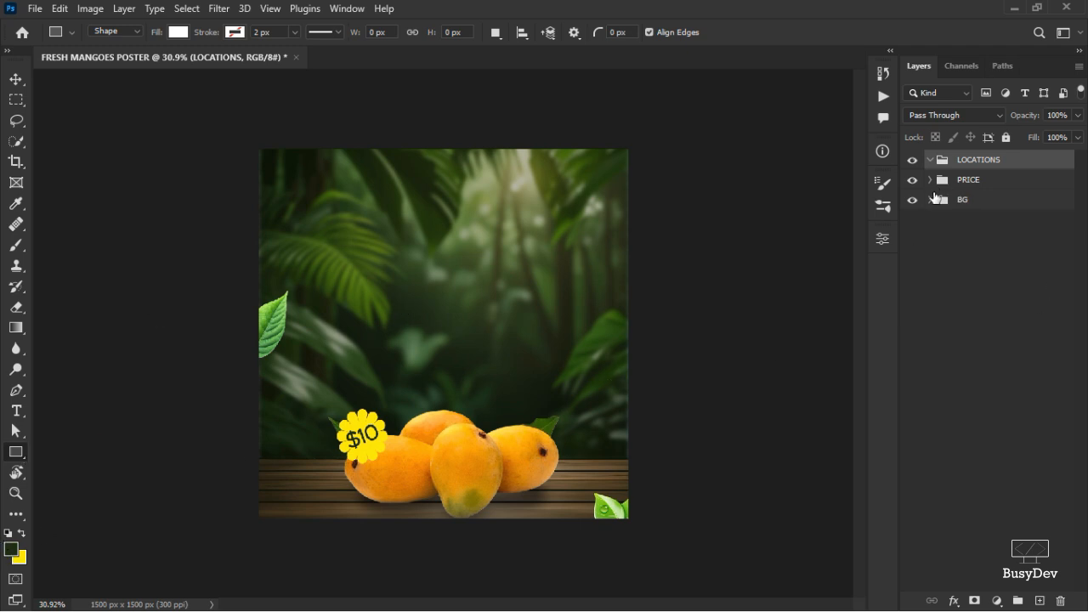
{"action": "left_click", "coordinate": [930, 200]}
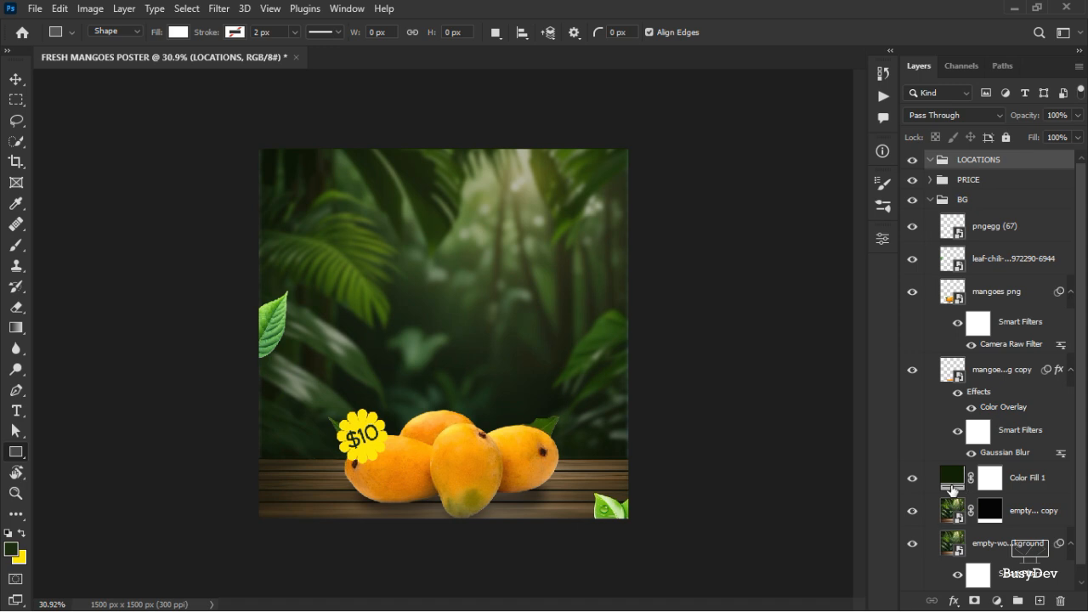
{"action": "double_click", "coordinate": [952, 488]}
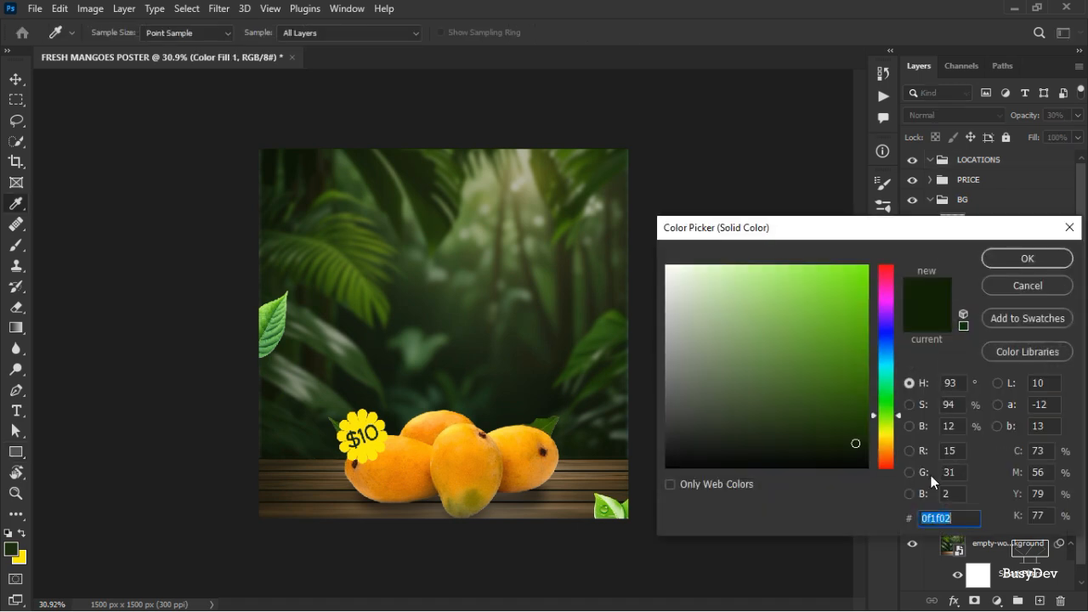
{"action": "left_click", "coordinate": [1036, 286]}
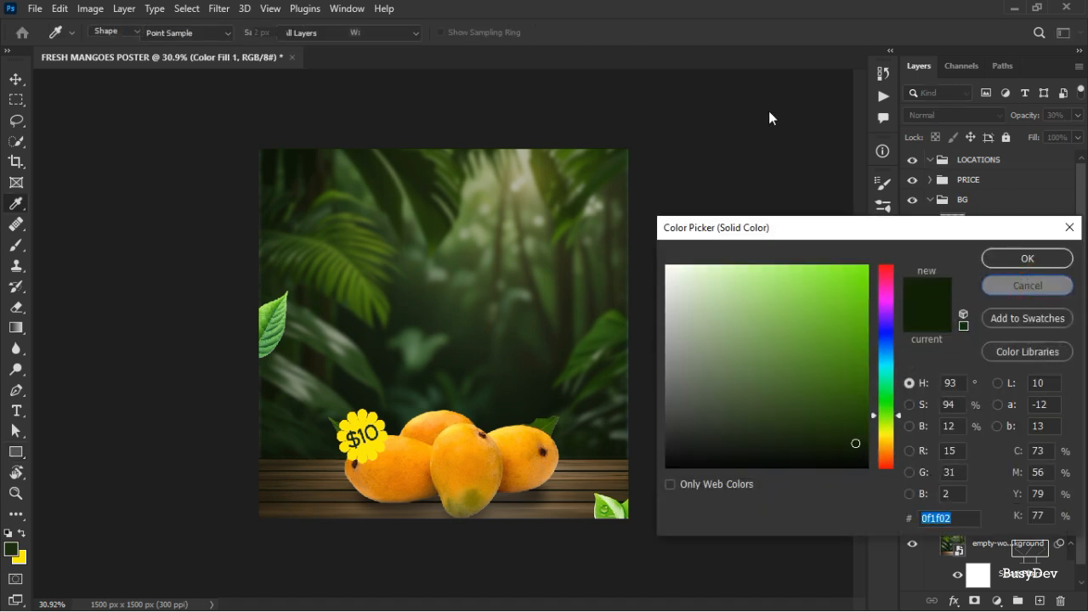
{"action": "left_click", "coordinate": [929, 201]}
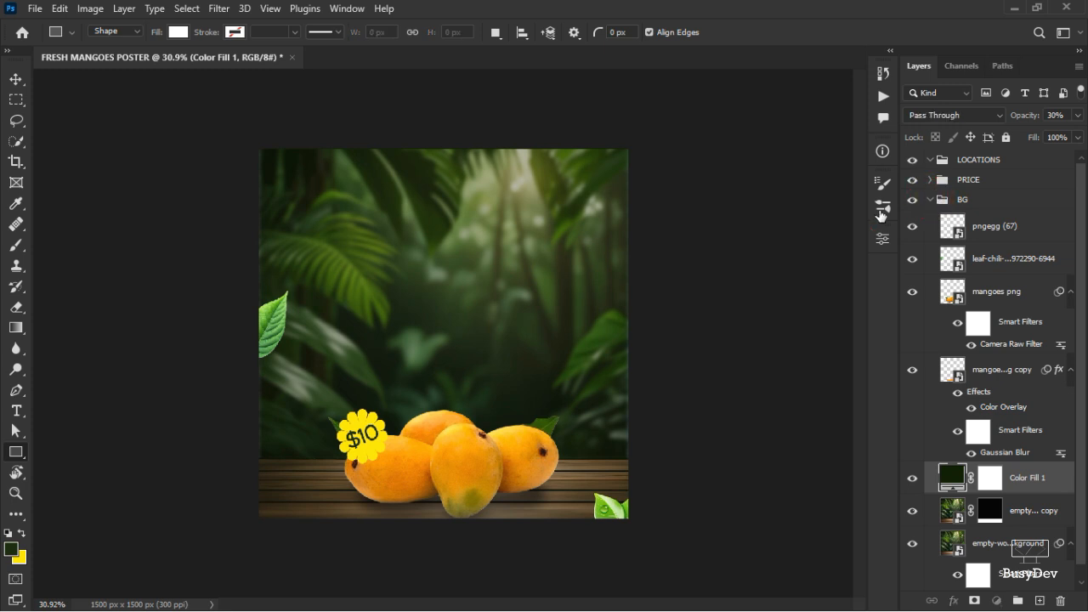
{"action": "left_click", "coordinate": [980, 162]}
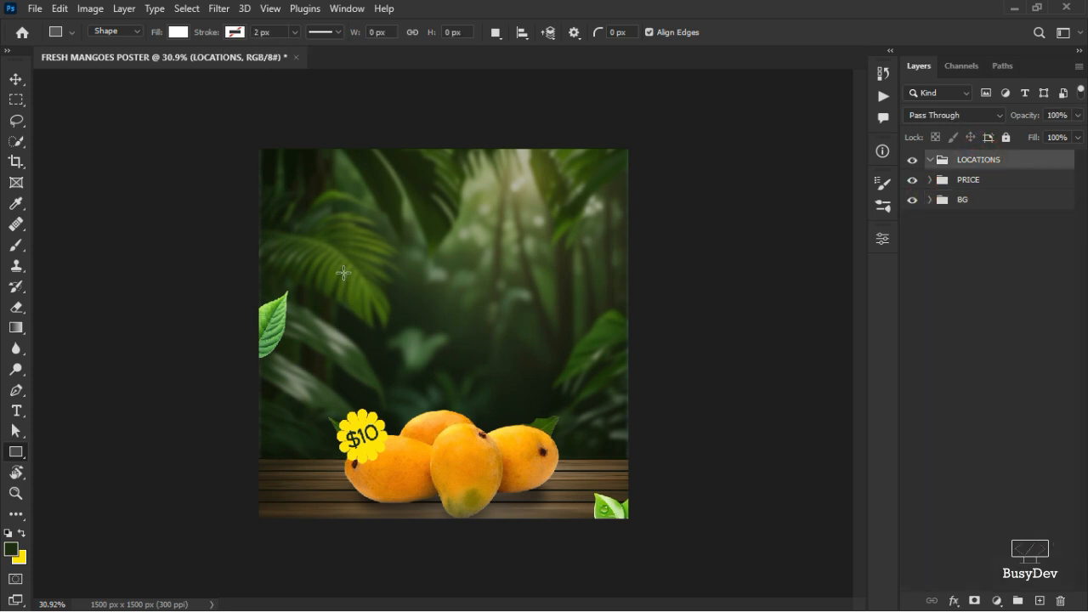
Draw a white rectangle about 1046 x 534 px in the LOCATIONS group and round its corners to about 136 px.
{"action": "left_click_drag", "start_coordinate": [334, 250], "coordinate": [591, 381]}
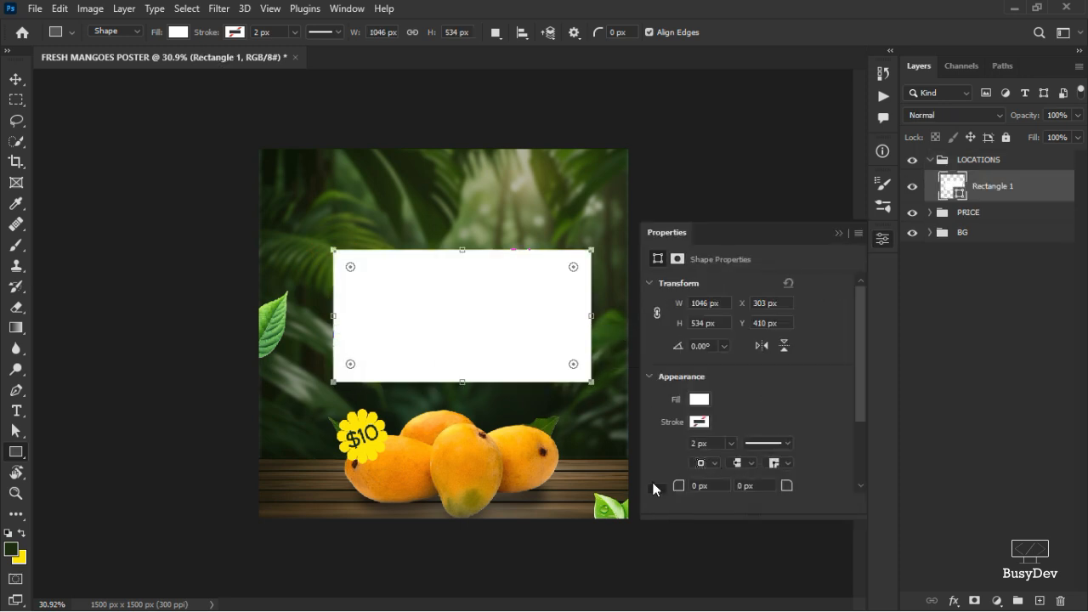
{"action": "left_click", "coordinate": [697, 486]}
{"action": "type", "text": "54"}
{"action": "key", "text": "Return"}
{"action": "left_click_drag", "start_coordinate": [680, 486], "coordinate": [736, 484]}
Fill the rectangle with the dark green from the recently used colours.
{"action": "left_click", "coordinate": [699, 399]}
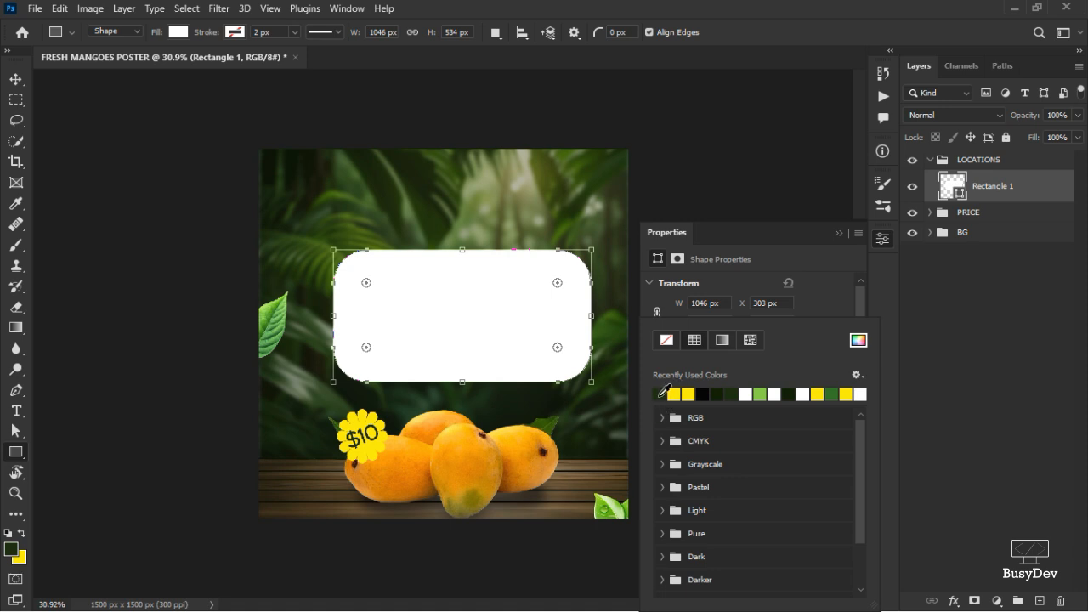
{"action": "left_click", "coordinate": [672, 392]}
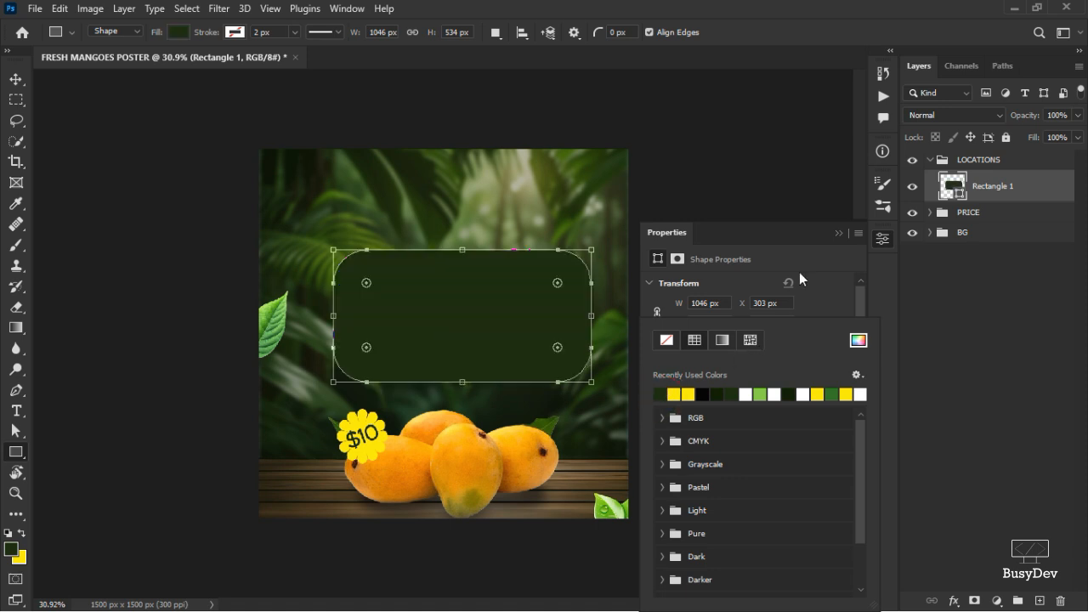
{"action": "left_click", "coordinate": [882, 241]}
{"action": "scroll", "coordinate": [469, 308], "scroll_direction": "up", "scroll_amount": 4}
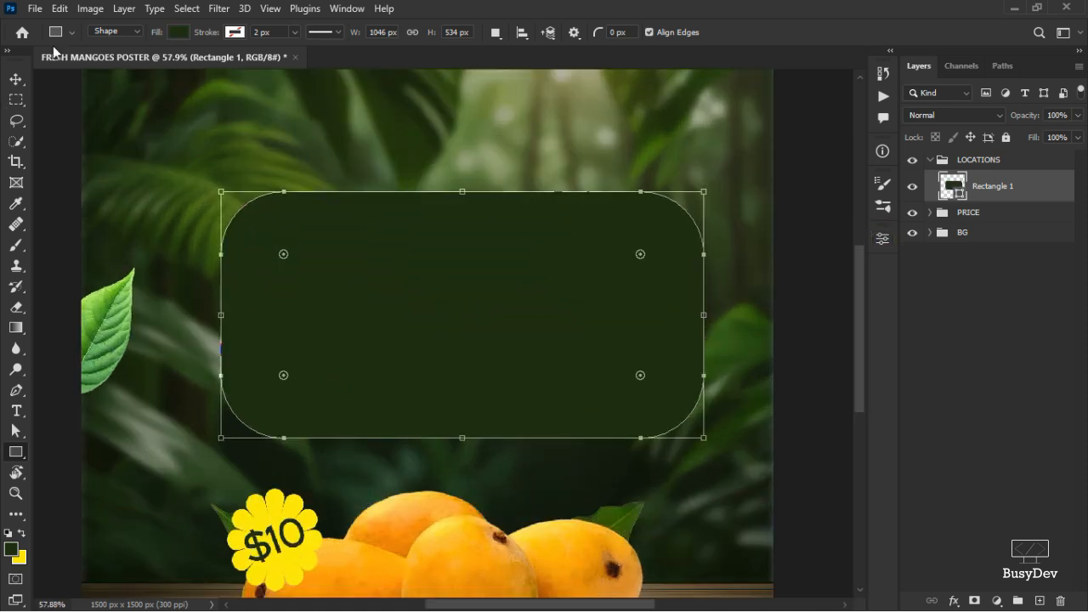
Move the rectangle up and shorten it from the top to about 90% height with Free Transform.
{"action": "left_click", "coordinate": [16, 79]}
{"action": "scroll", "coordinate": [539, 323], "scroll_direction": "down", "scroll_amount": 3}
{"action": "left_click", "coordinate": [522, 334]}
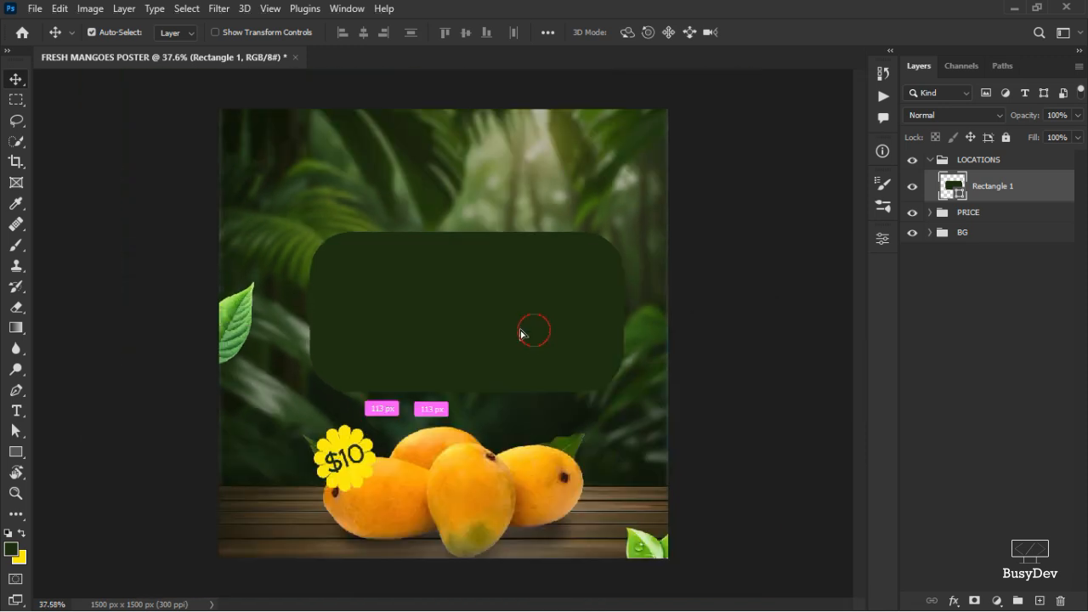
{"action": "left_click_drag", "start_coordinate": [522, 334], "coordinate": [515, 310]}
{"action": "key", "text": "ctrl+t"}
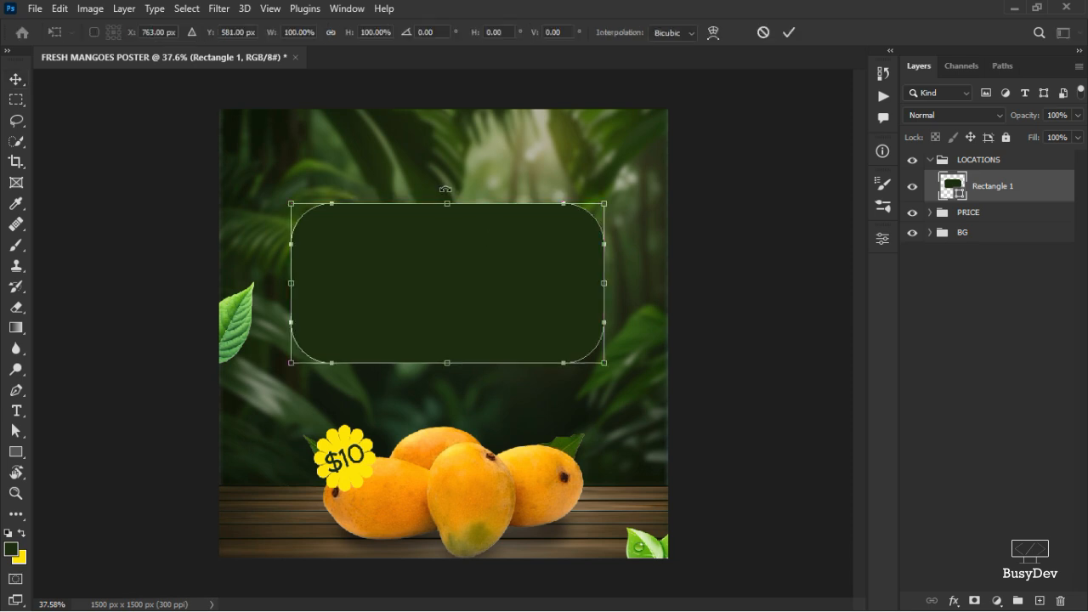
{"action": "left_click_drag", "start_coordinate": [447, 204], "coordinate": [447, 219]}
{"action": "left_click", "coordinate": [788, 32]}
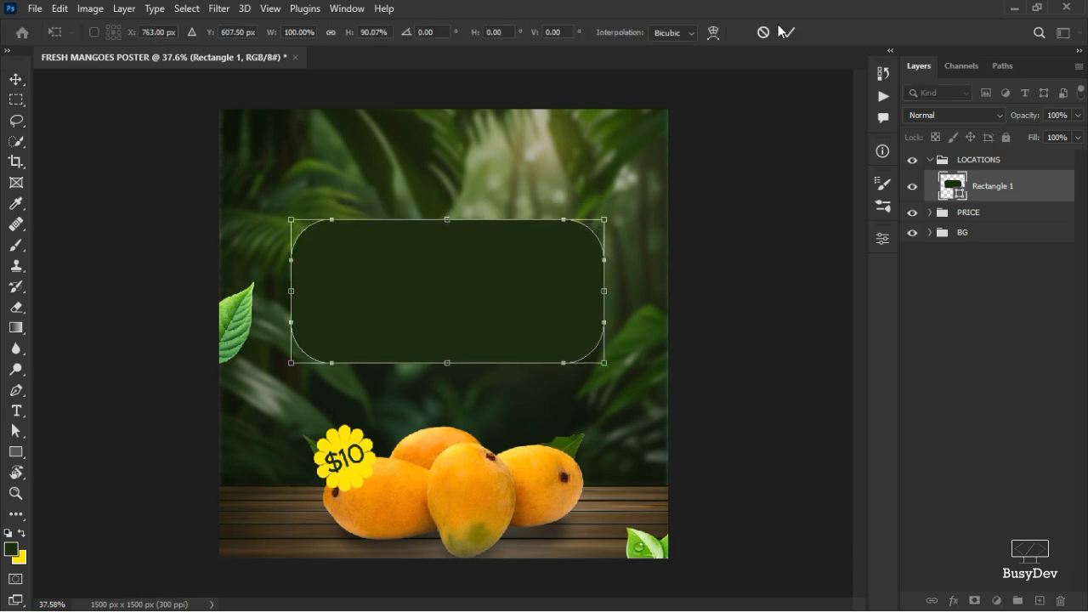
{"action": "left_click", "coordinate": [590, 269]}
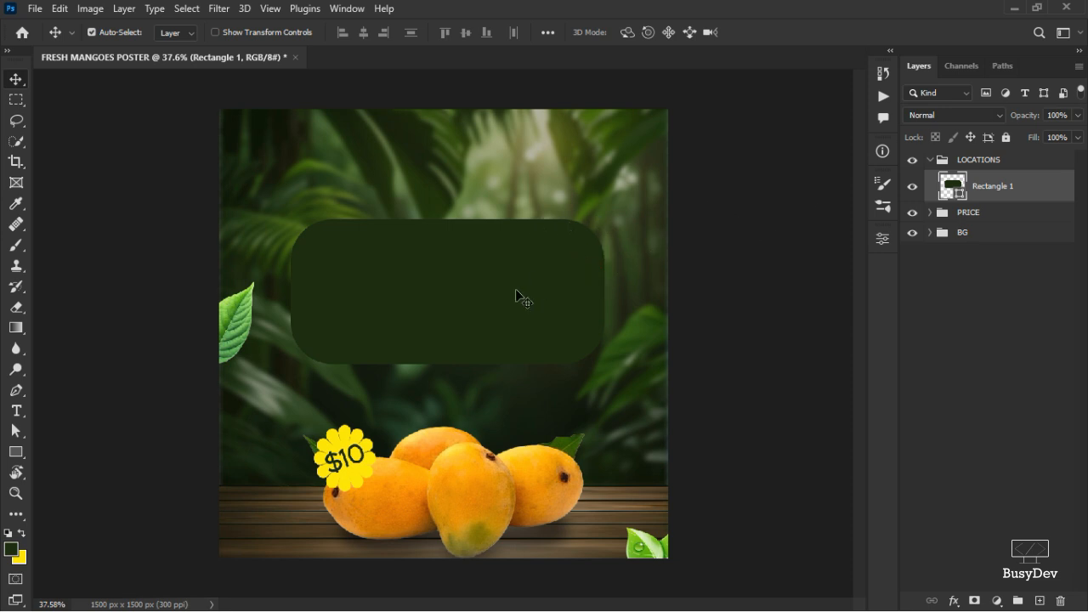
Lower the rectangle layer's opacity to 61%.
{"action": "left_click", "coordinate": [1078, 115]}
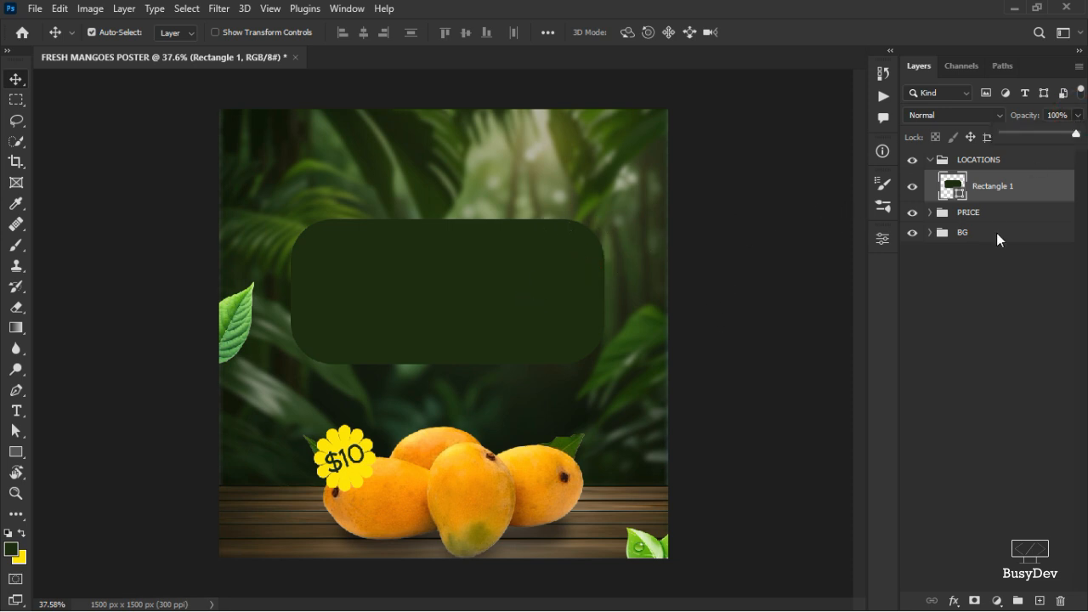
{"action": "left_click_drag", "start_coordinate": [1076, 135], "coordinate": [1047, 138]}
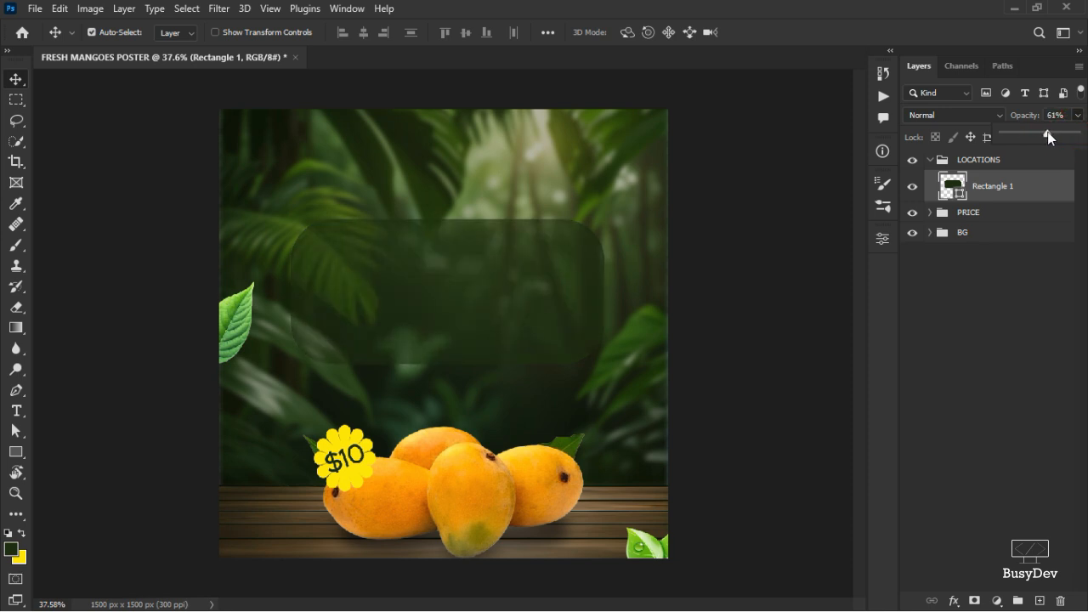
{"action": "left_click", "coordinate": [1008, 279]}
{"action": "left_click", "coordinate": [493, 276]}
{"action": "left_click", "coordinate": [219, 8]}
{"action": "mouse_move", "coordinate": [389, 212]}
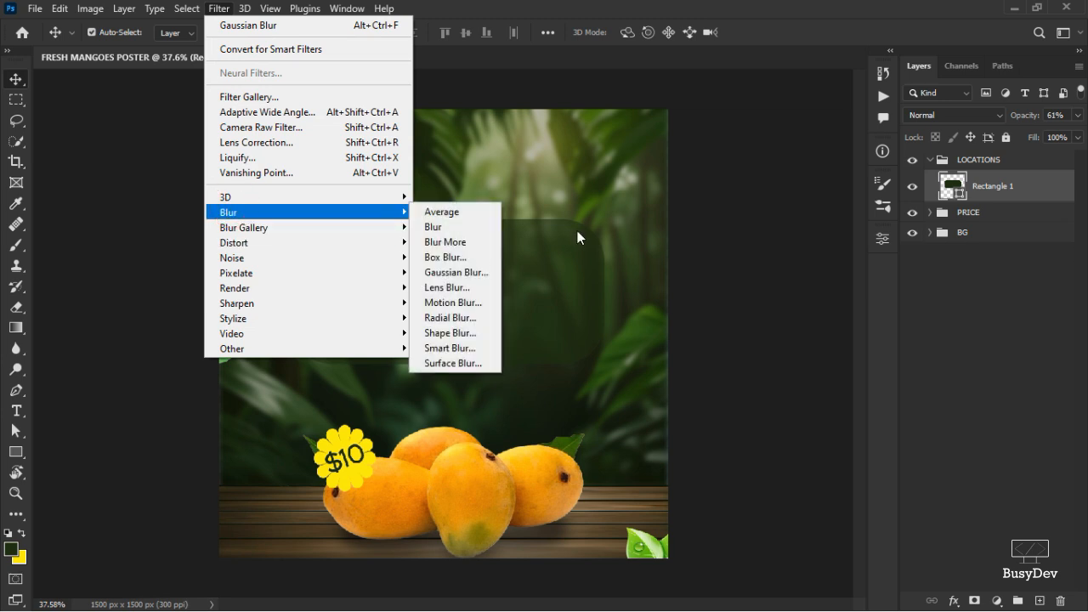
{"action": "left_click", "coordinate": [470, 273]}
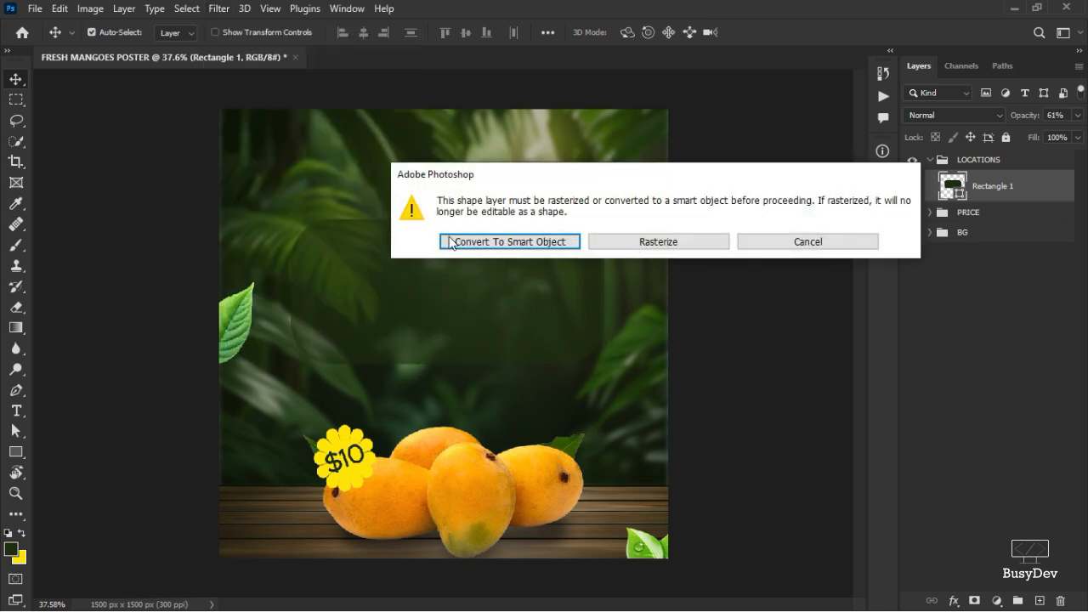
{"action": "key", "text": "Return"}
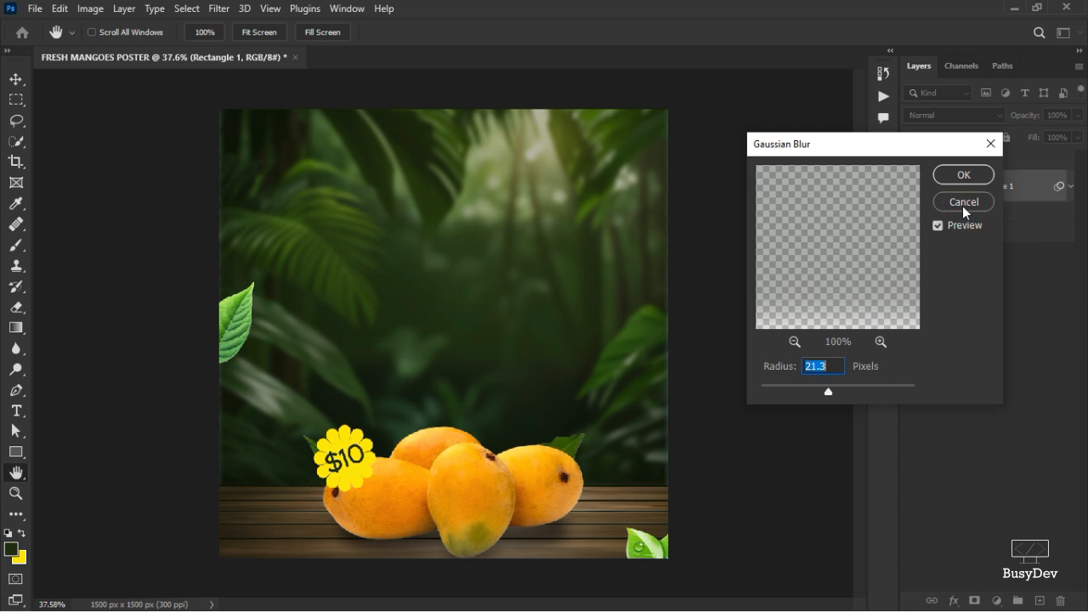
{"action": "left_click", "coordinate": [960, 208]}
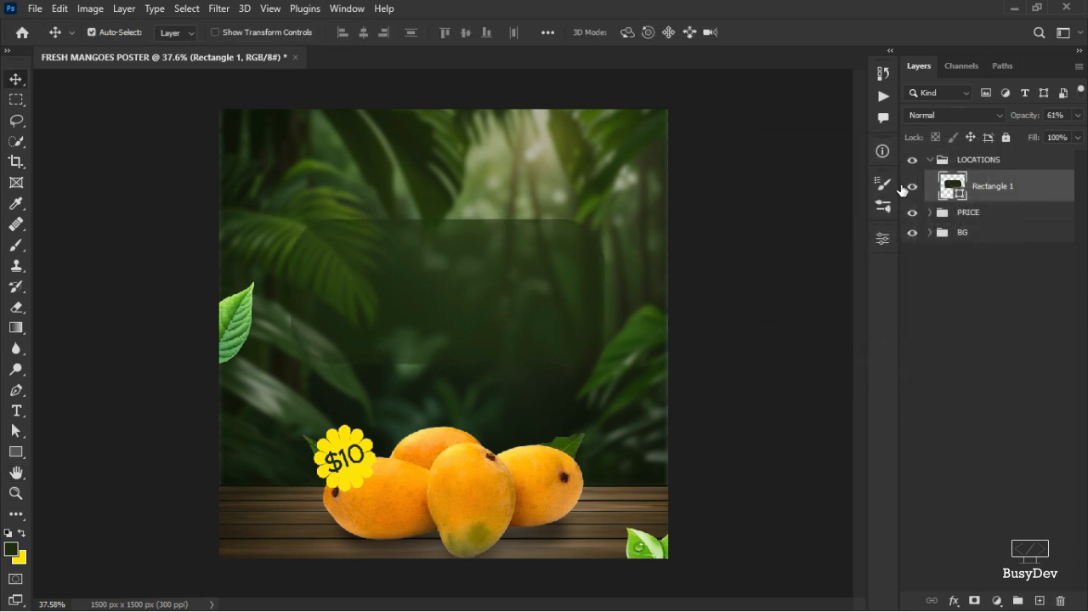
Reduce the rectangle's corner radius in its shape properties.
{"action": "left_click", "coordinate": [883, 238]}
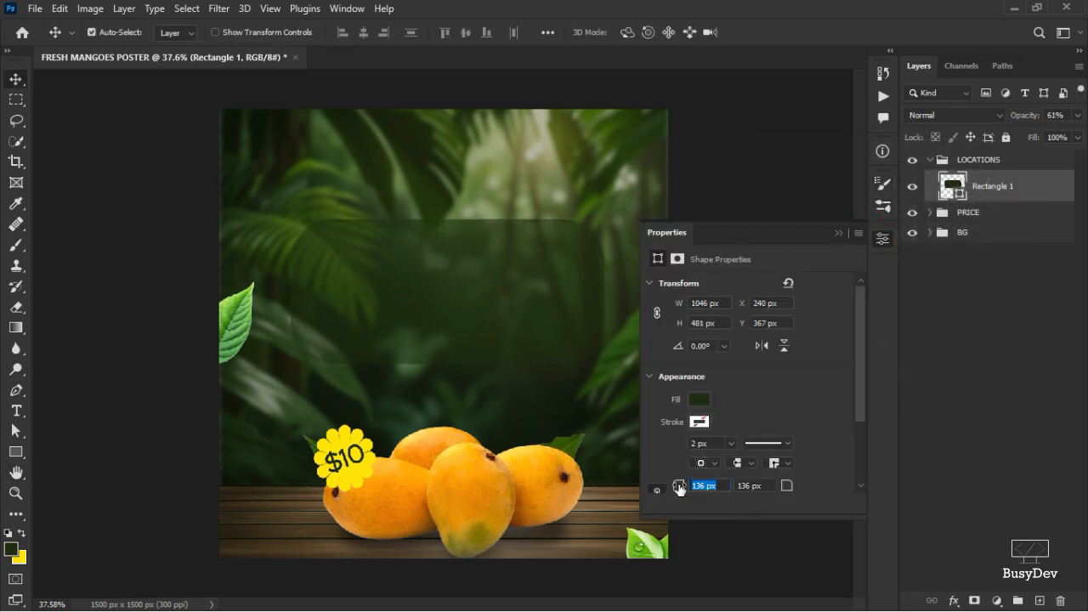
{"action": "left_click_drag", "start_coordinate": [678, 489], "coordinate": [647, 487]}
{"action": "left_click", "coordinate": [885, 241]}
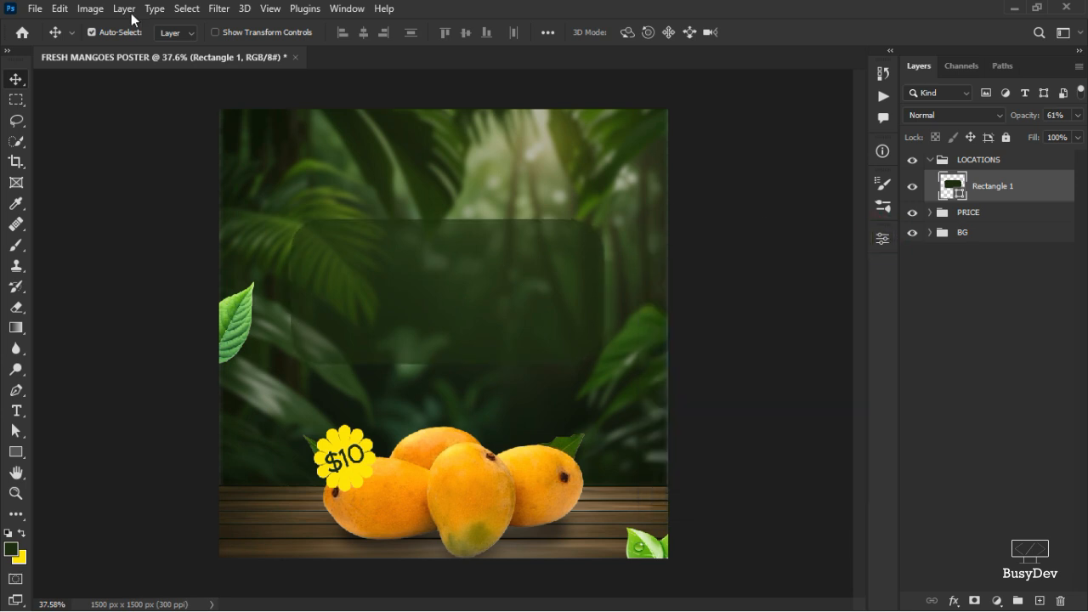
Convert the rectangle to a smart object and apply a Gaussian Blur with a radius of 2.4 pixels.
{"action": "left_click", "coordinate": [218, 9]}
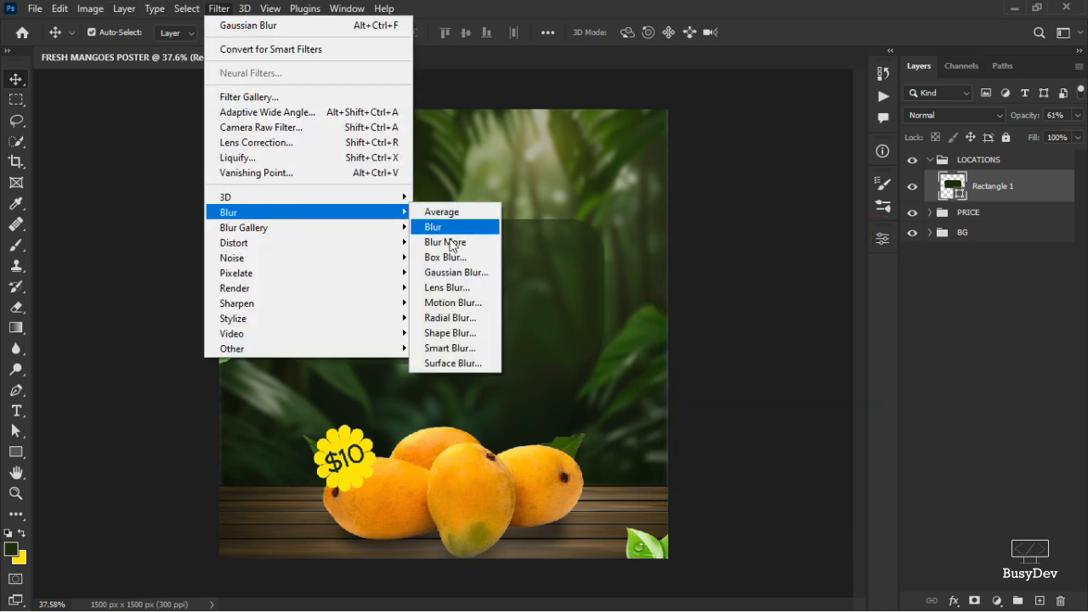
{"action": "left_click", "coordinate": [450, 272]}
{"action": "left_click", "coordinate": [510, 243]}
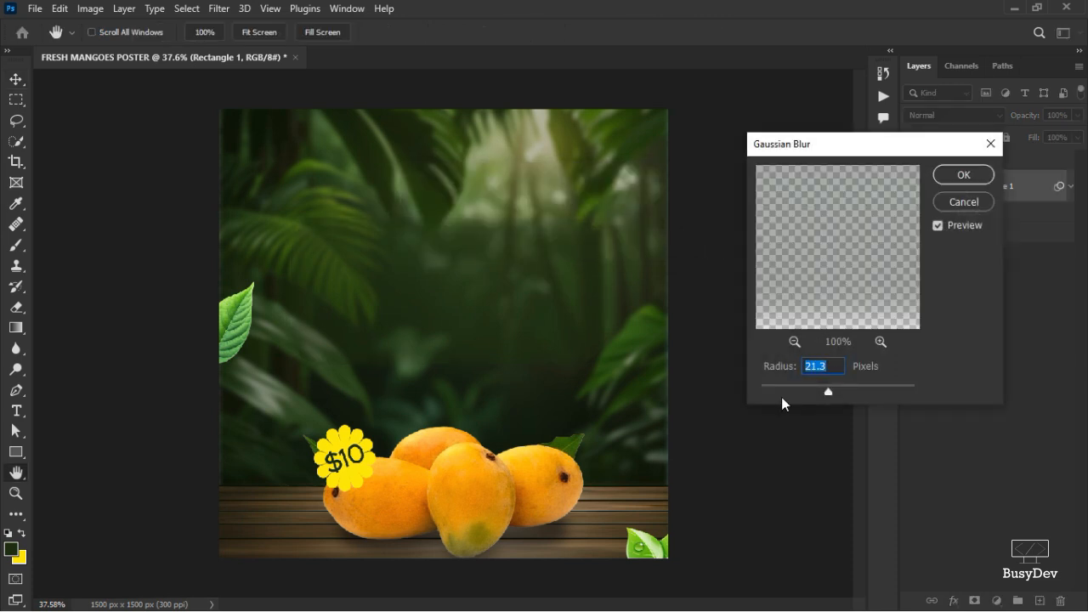
{"action": "left_click_drag", "start_coordinate": [789, 375], "coordinate": [521, 353]}
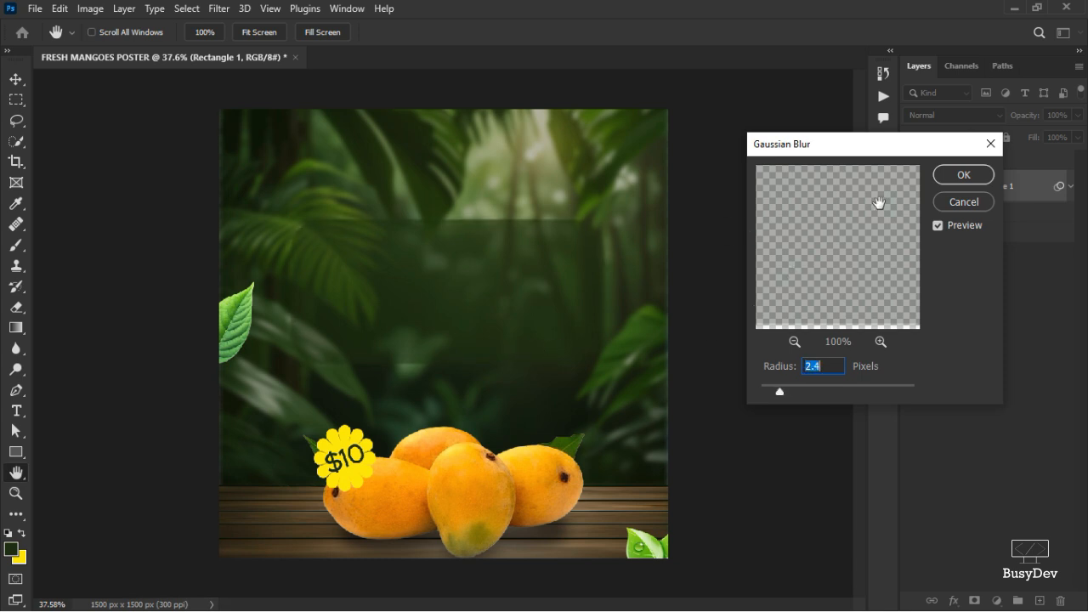
{"action": "left_click", "coordinate": [953, 175]}
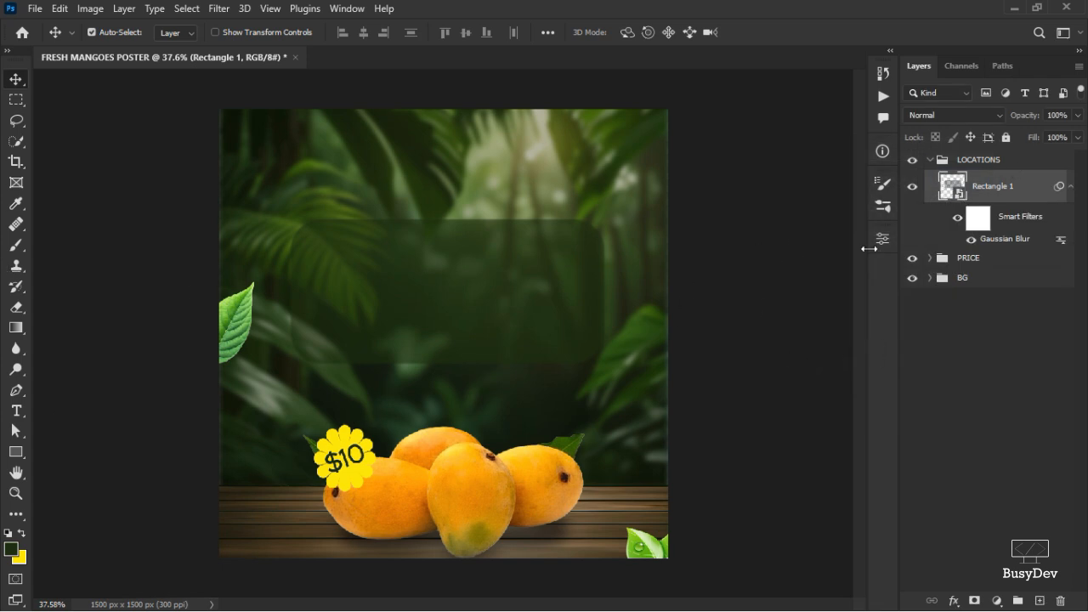
Draw a yellow rectangle about 384 × 114 px inside the translucent panel and shift it slightly left.
{"action": "left_click", "coordinate": [23, 532]}
{"action": "left_click", "coordinate": [16, 451]}
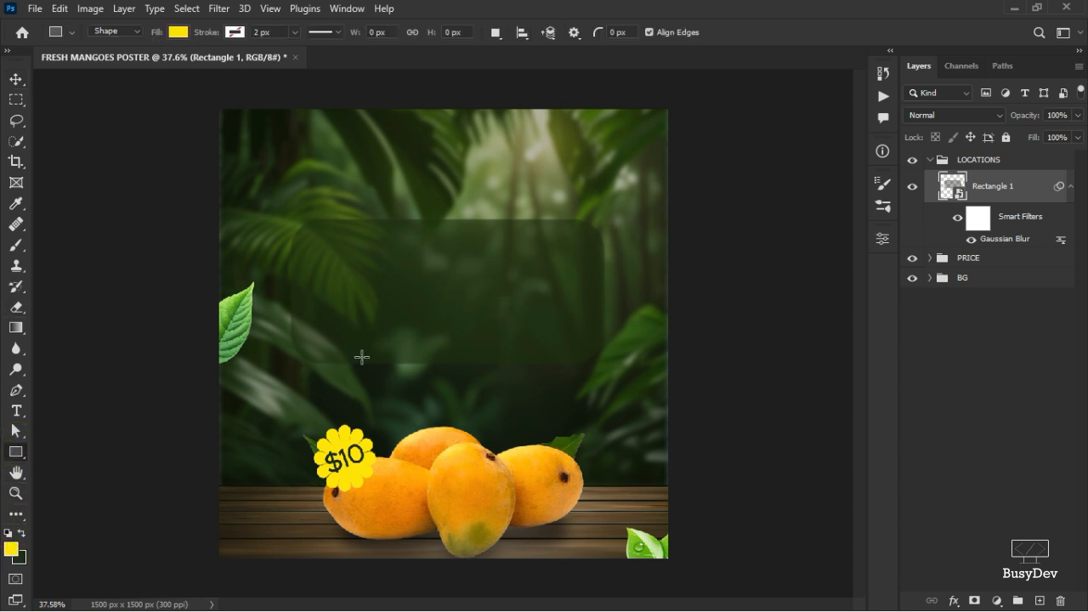
{"action": "scroll", "coordinate": [391, 364], "scroll_direction": "up", "scroll_amount": 2}
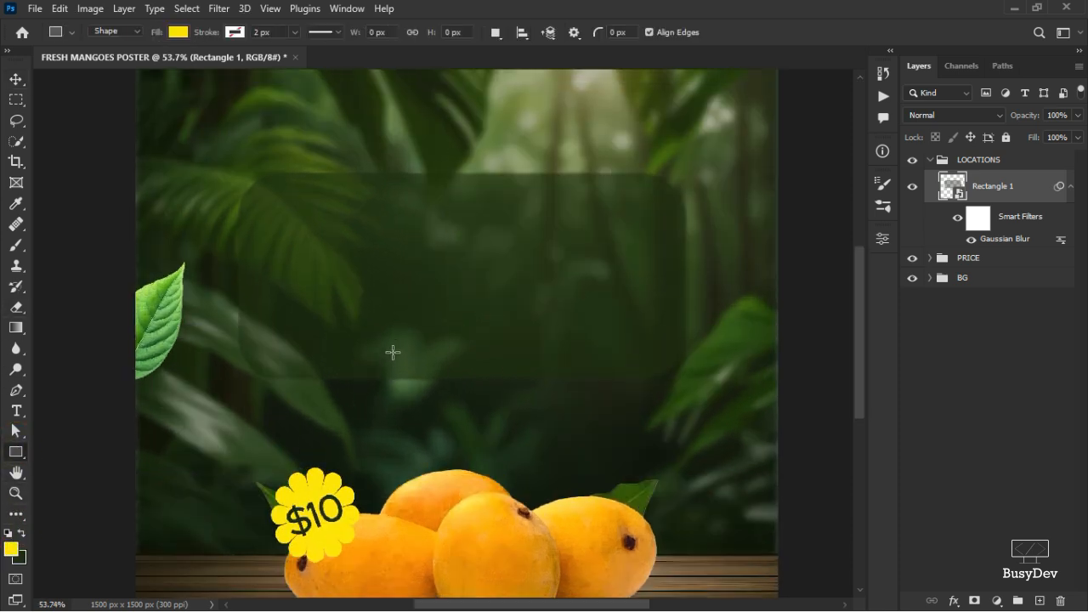
{"action": "left_click_drag", "start_coordinate": [392, 351], "coordinate": [557, 401]}
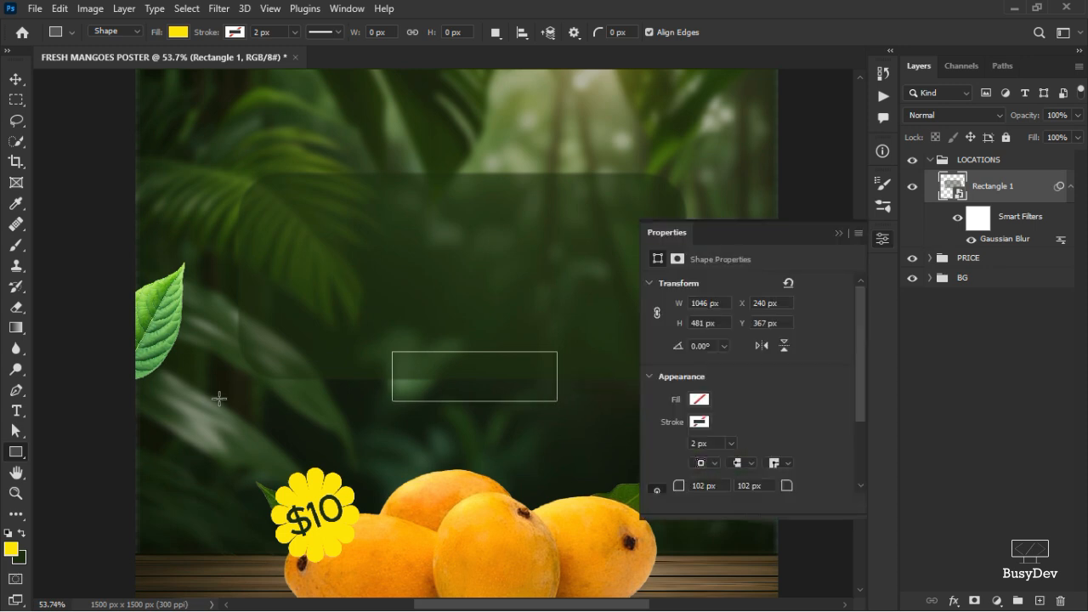
{"action": "left_click", "coordinate": [884, 241]}
{"action": "left_click", "coordinate": [16, 79]}
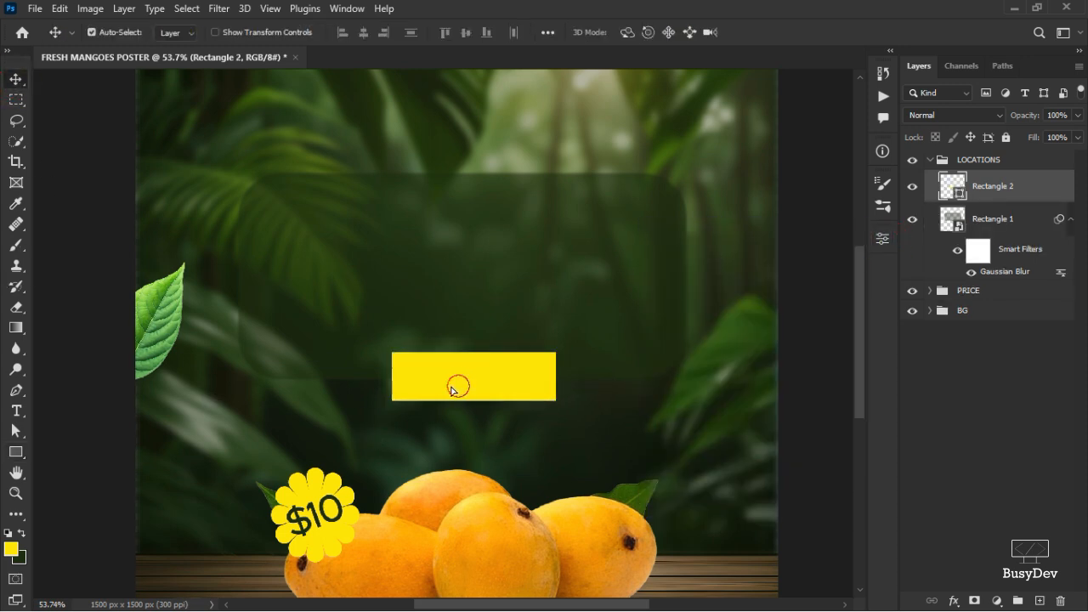
{"action": "left_click_drag", "start_coordinate": [461, 383], "coordinate": [425, 388]}
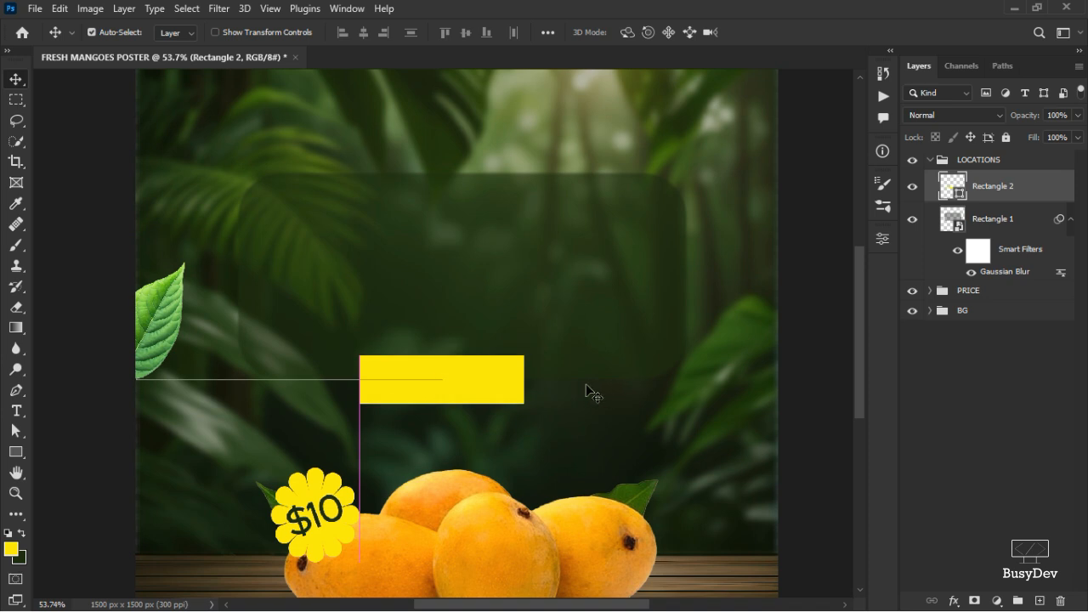
{"action": "left_click", "coordinate": [17, 411]}
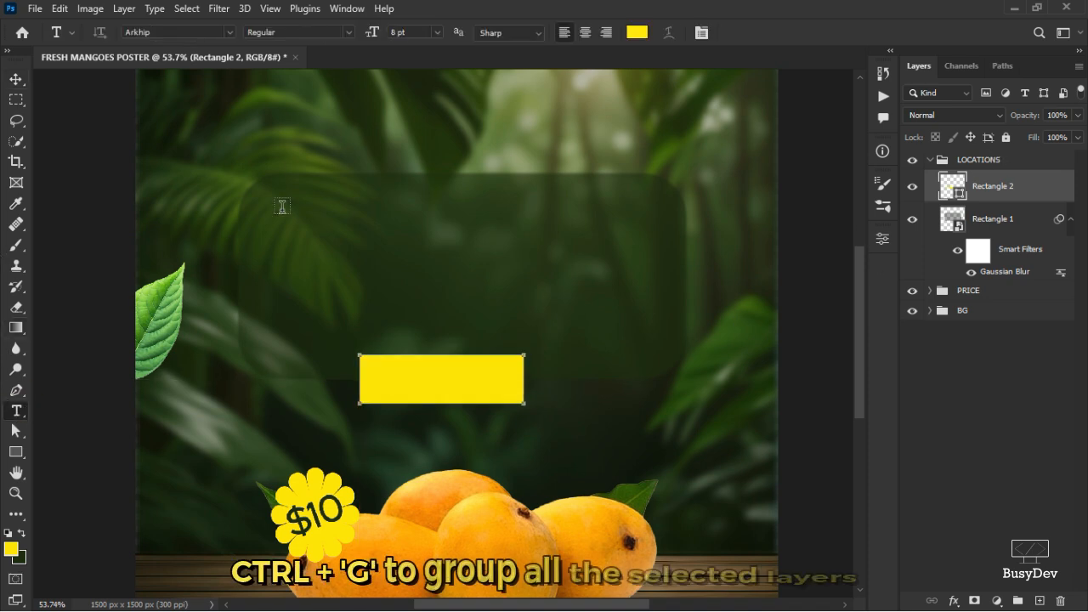
{"action": "left_click", "coordinate": [291, 138]}
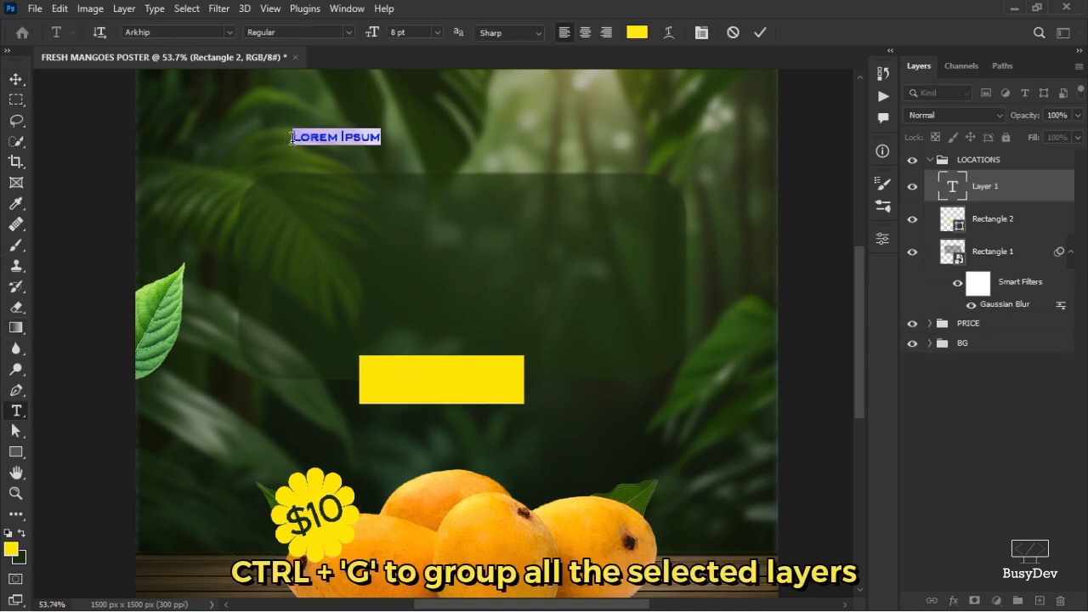
{"action": "type", "text": "ORED"}
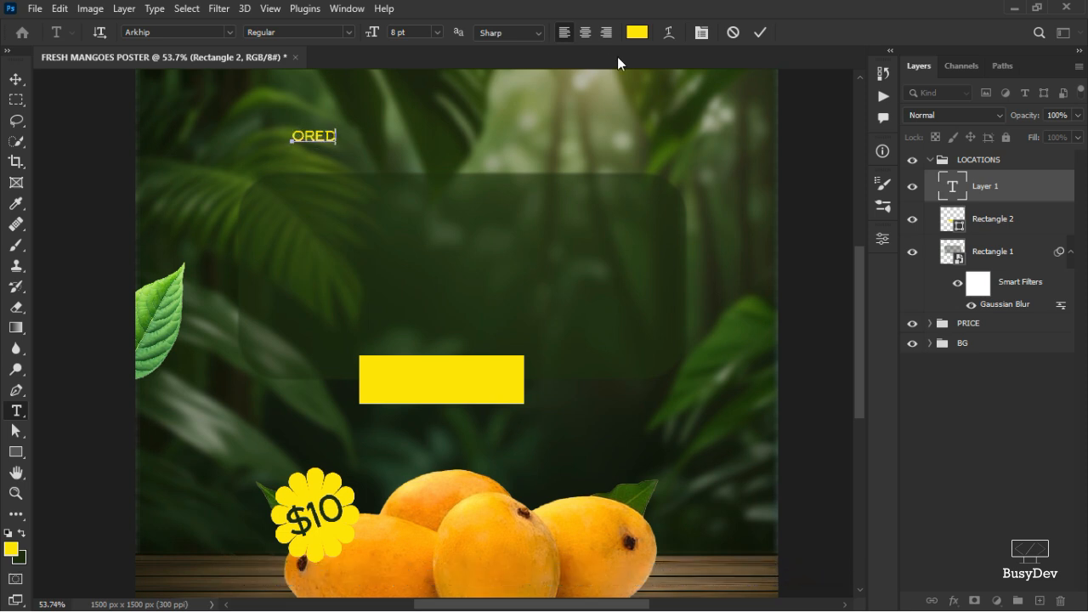
{"action": "key", "text": "BackSpace"}
{"action": "key", "text": "BackSpace"}
{"action": "left_click", "coordinate": [734, 34]}
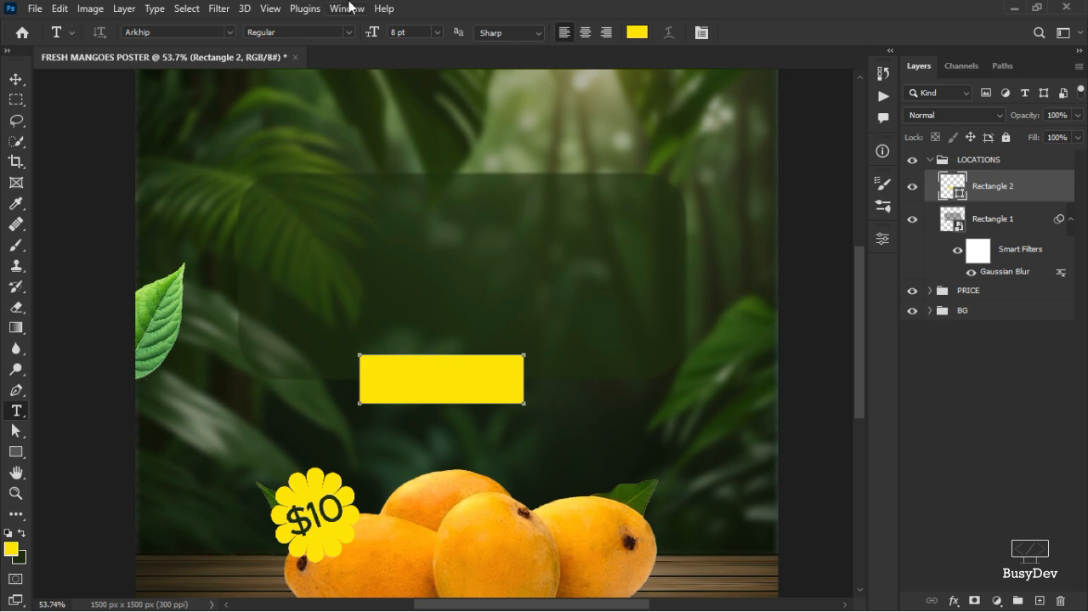
Add dark green (1a2d0c) text reading OREDER NOW and move it onto the yellow rectangle.
{"action": "left_click", "coordinate": [637, 33]}
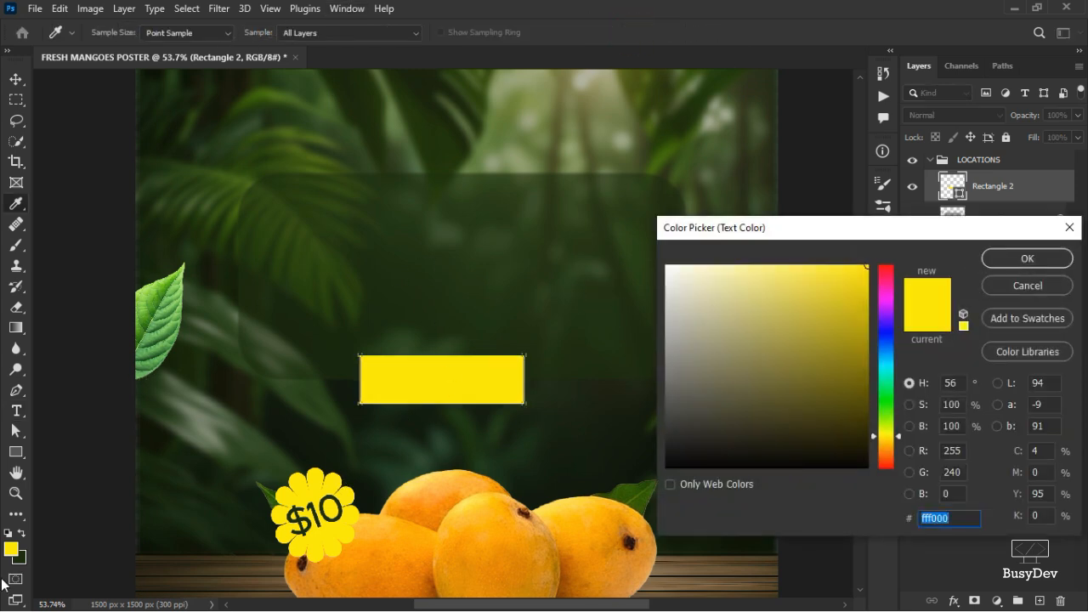
{"action": "left_click", "coordinate": [26, 554]}
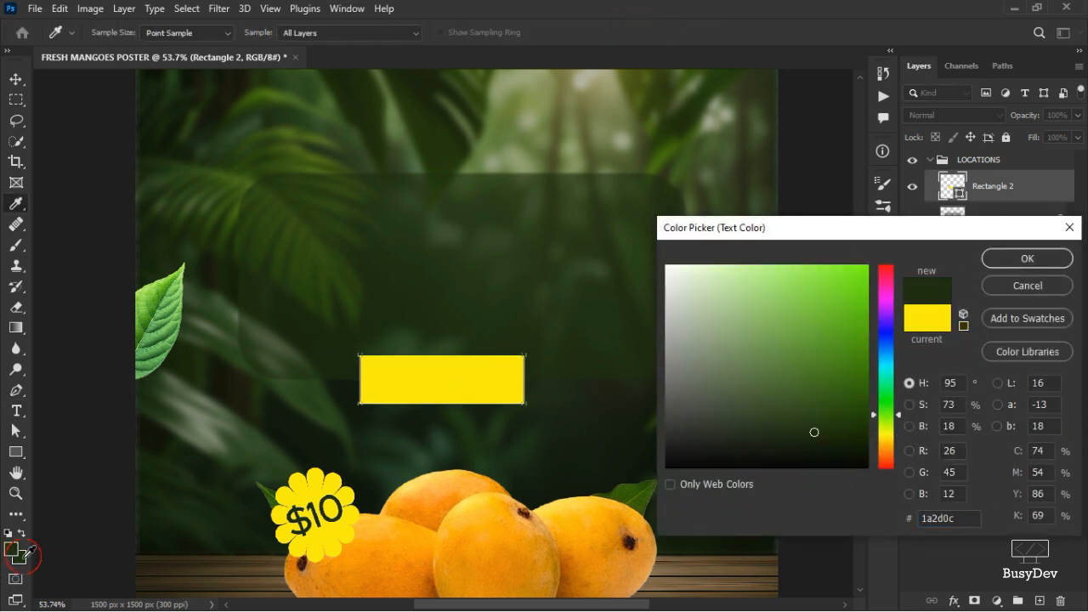
{"action": "left_click", "coordinate": [1032, 256]}
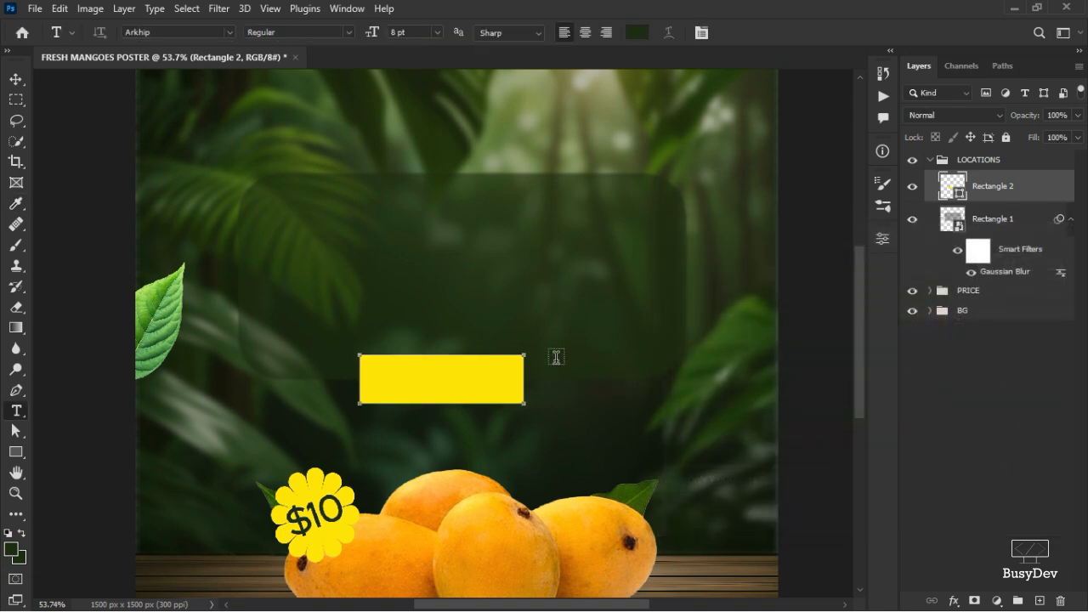
{"action": "left_click", "coordinate": [412, 102]}
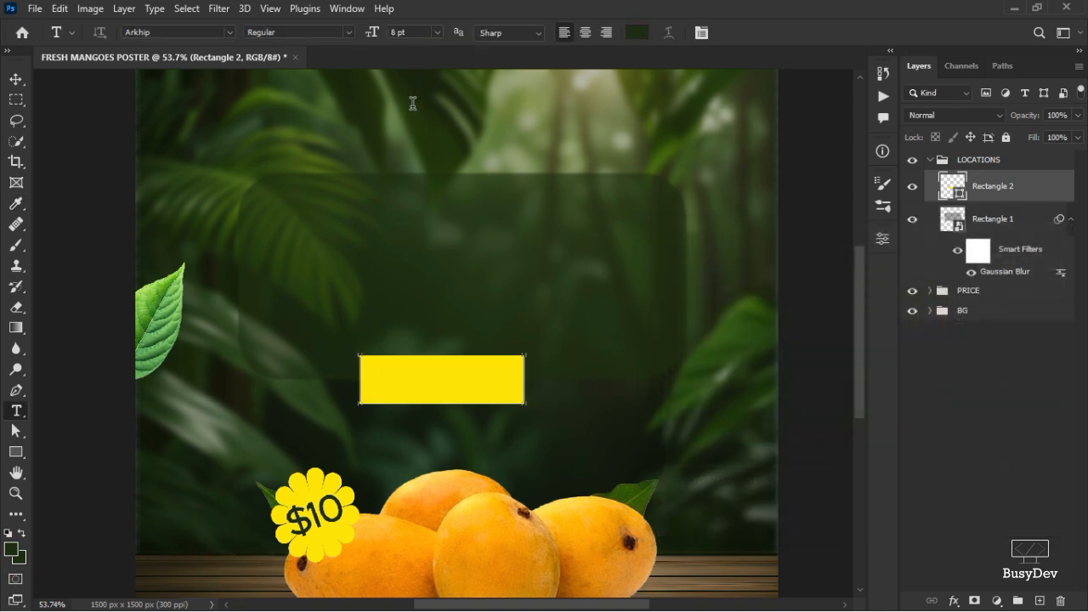
{"action": "type", "text": "LOCA"}
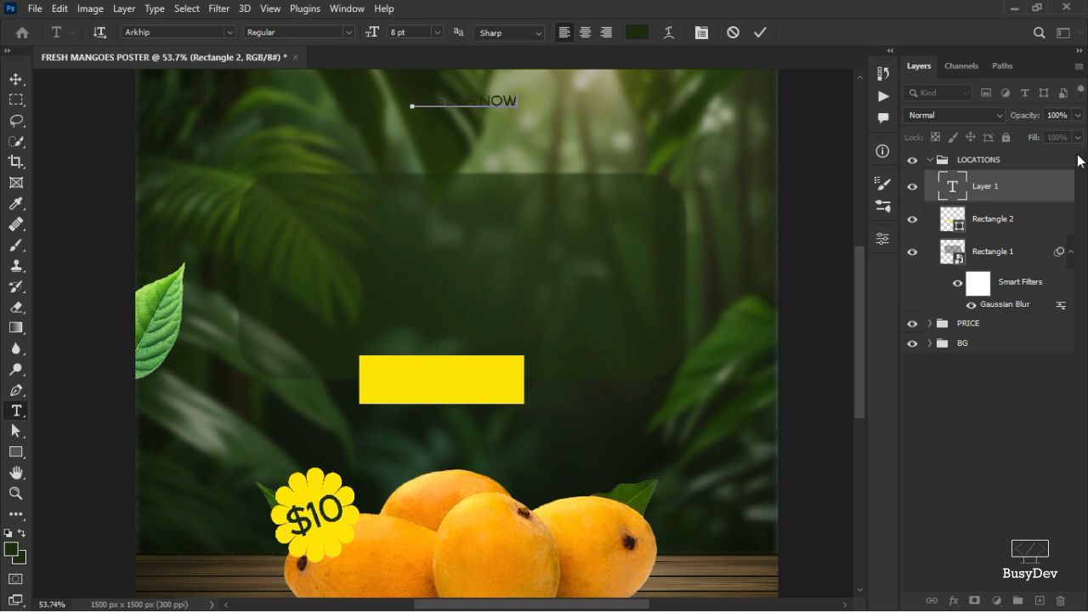
{"action": "left_click", "coordinate": [760, 34]}
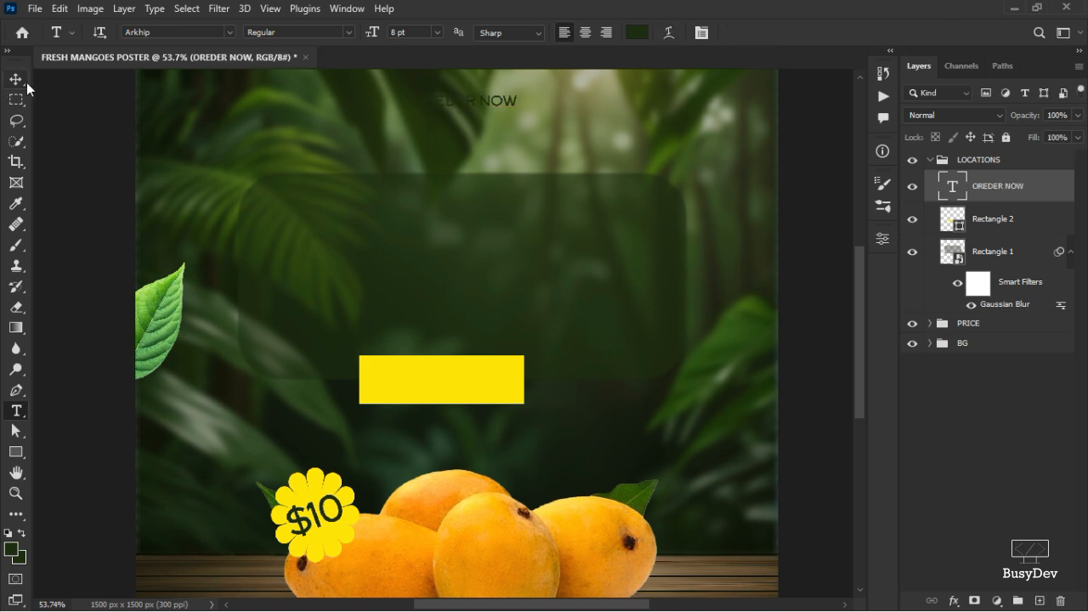
{"action": "left_click", "coordinate": [17, 80]}
{"action": "left_click_drag", "start_coordinate": [466, 98], "coordinate": [443, 382]}
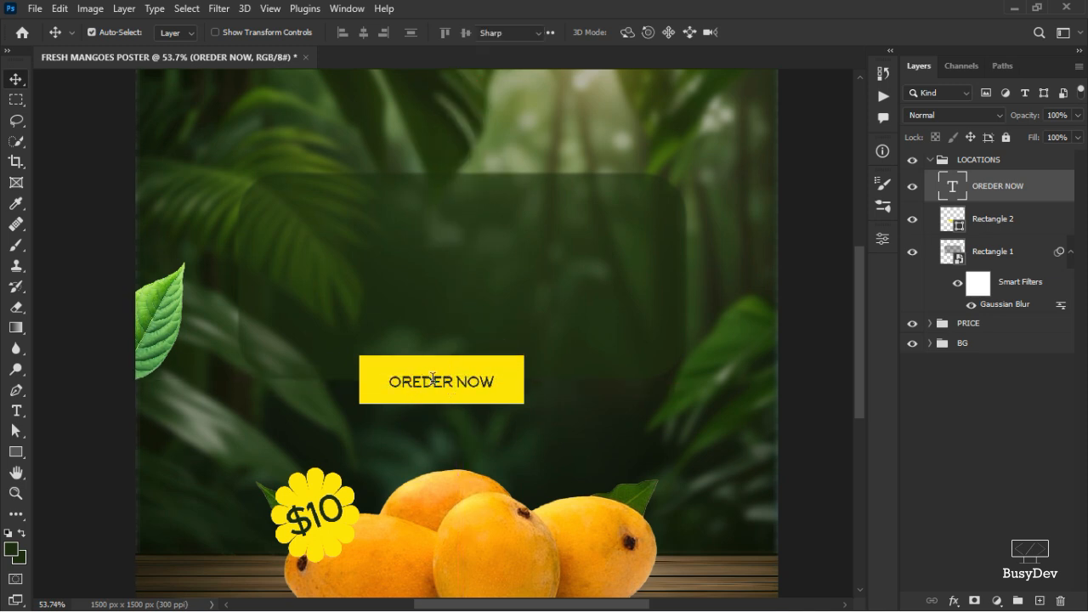
Correct the button text's spelling to ORDER NOW.
{"action": "double_click", "coordinate": [433, 382]}
{"action": "left_click", "coordinate": [422, 383]}
{"action": "key", "text": "BackSpace"}
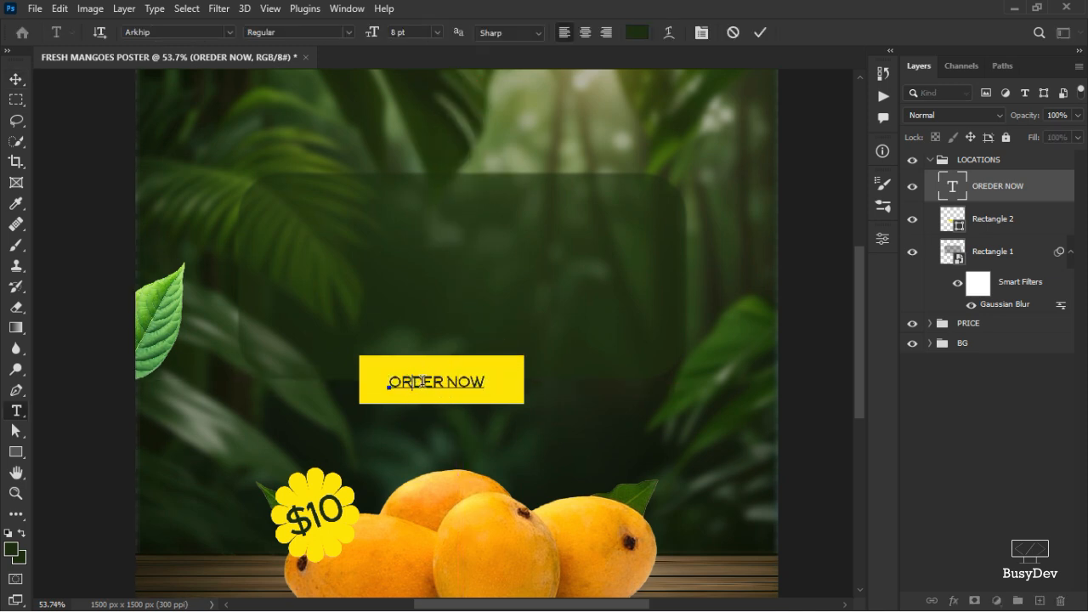
{"action": "left_click", "coordinate": [762, 33]}
{"action": "key", "text": "v"}
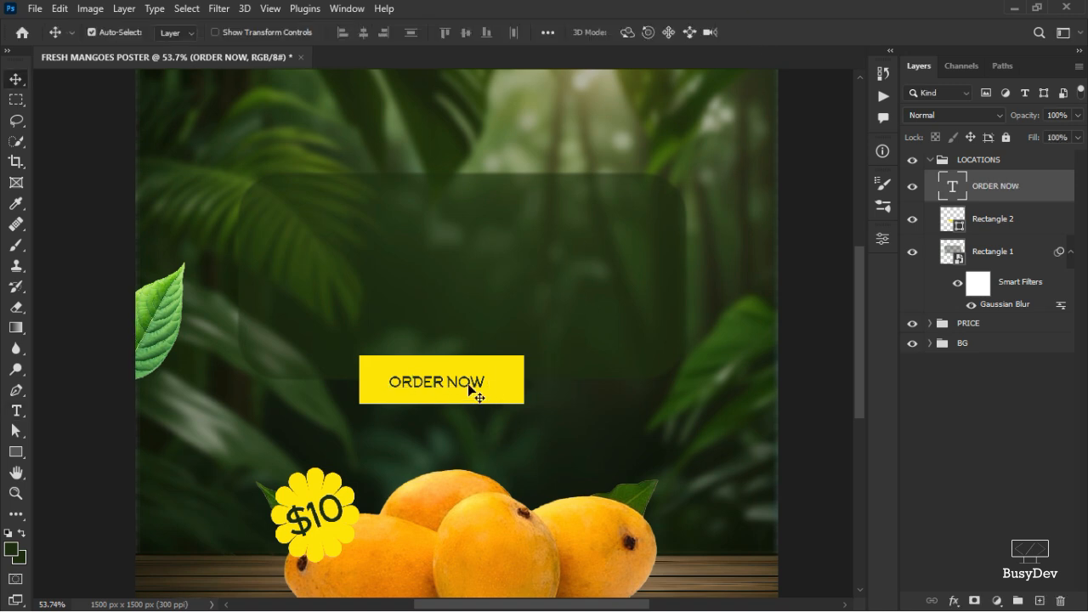
Shrink the yellow rectangle with Free Transform to about 90% width and 79% height around the text.
{"action": "left_click", "coordinate": [505, 376]}
{"action": "key", "text": "ctrl+t"}
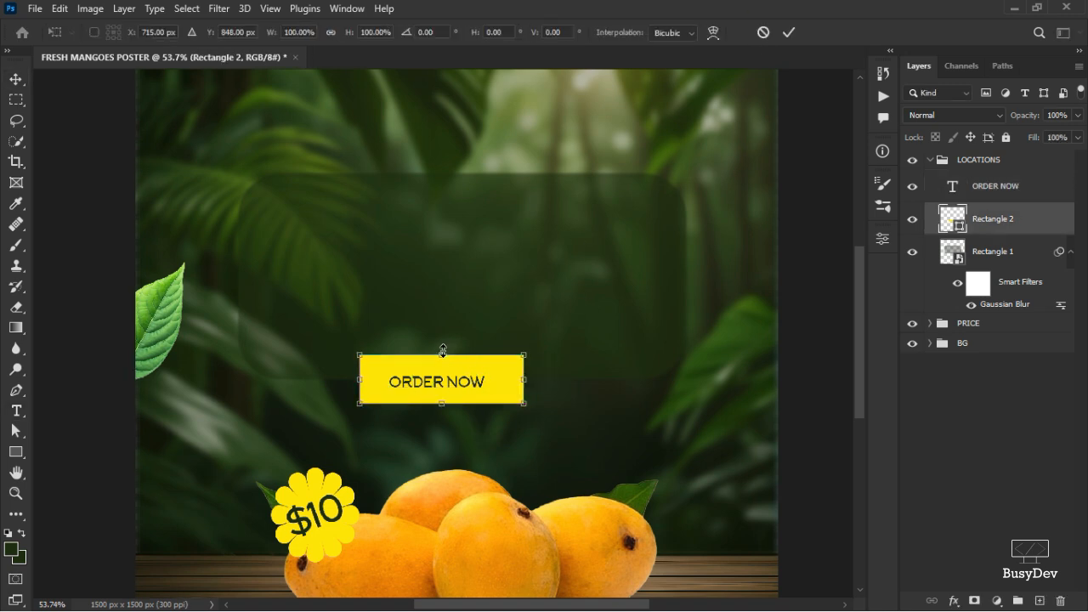
{"action": "left_click_drag", "start_coordinate": [442, 350], "coordinate": [442, 395]}
{"action": "left_click_drag", "start_coordinate": [360, 383], "coordinate": [368, 383]}
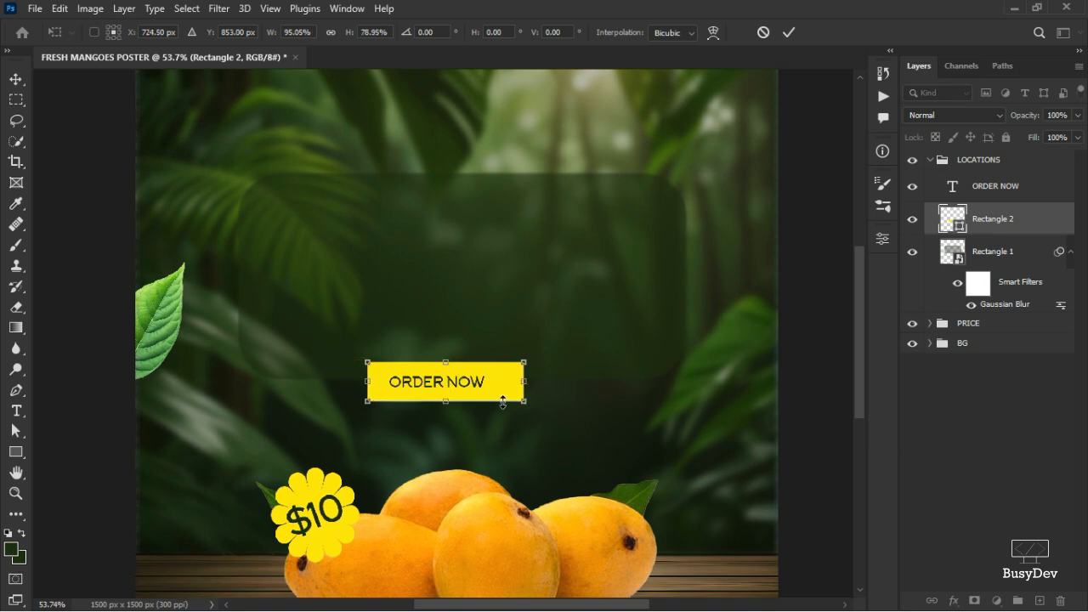
{"action": "left_click_drag", "start_coordinate": [528, 381], "coordinate": [521, 381]}
{"action": "left_click", "coordinate": [789, 33]}
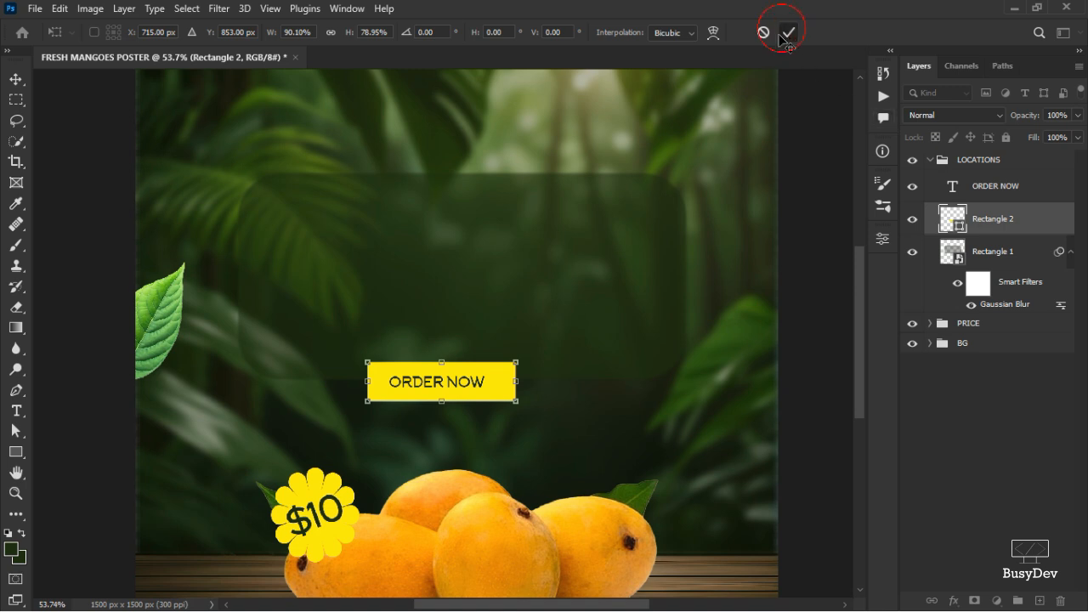
Set the ORDER NOW text's tracking to -10.
{"action": "left_click", "coordinate": [432, 387]}
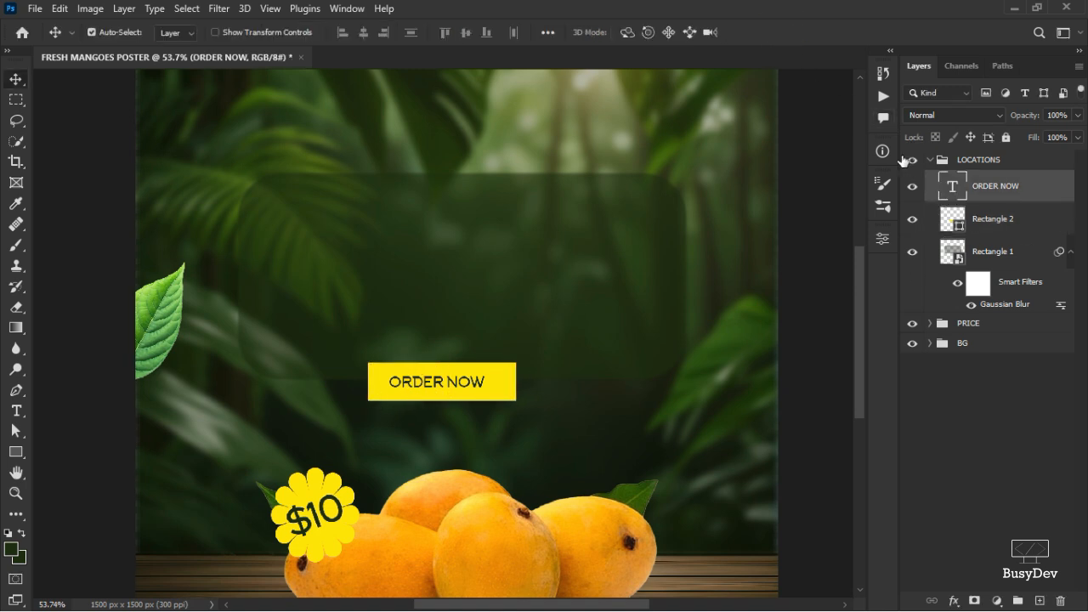
{"action": "left_click", "coordinate": [883, 240]}
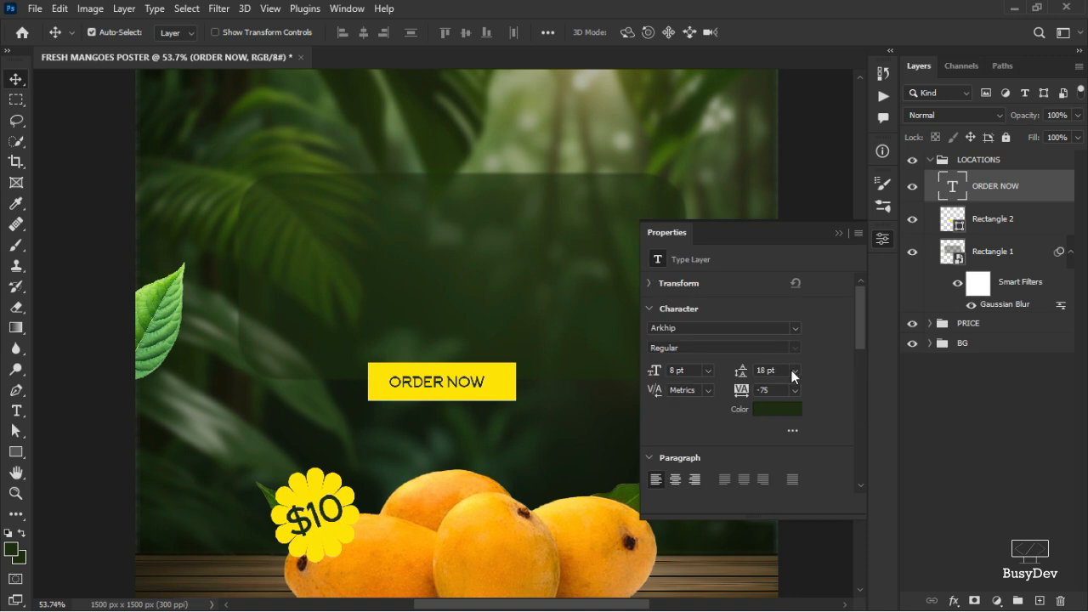
{"action": "left_click", "coordinate": [795, 392]}
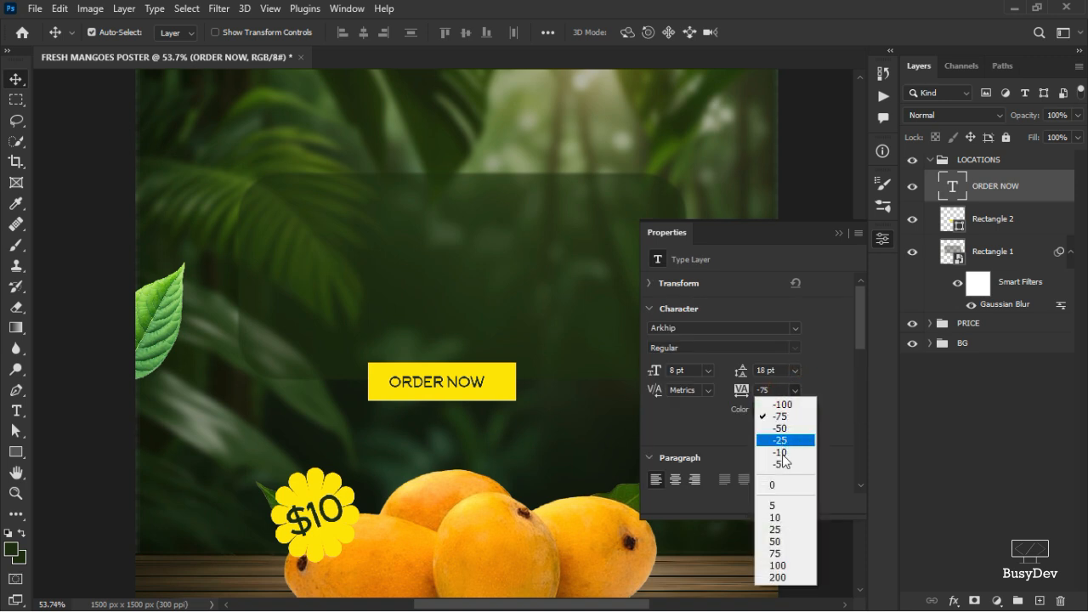
{"action": "left_click", "coordinate": [782, 453]}
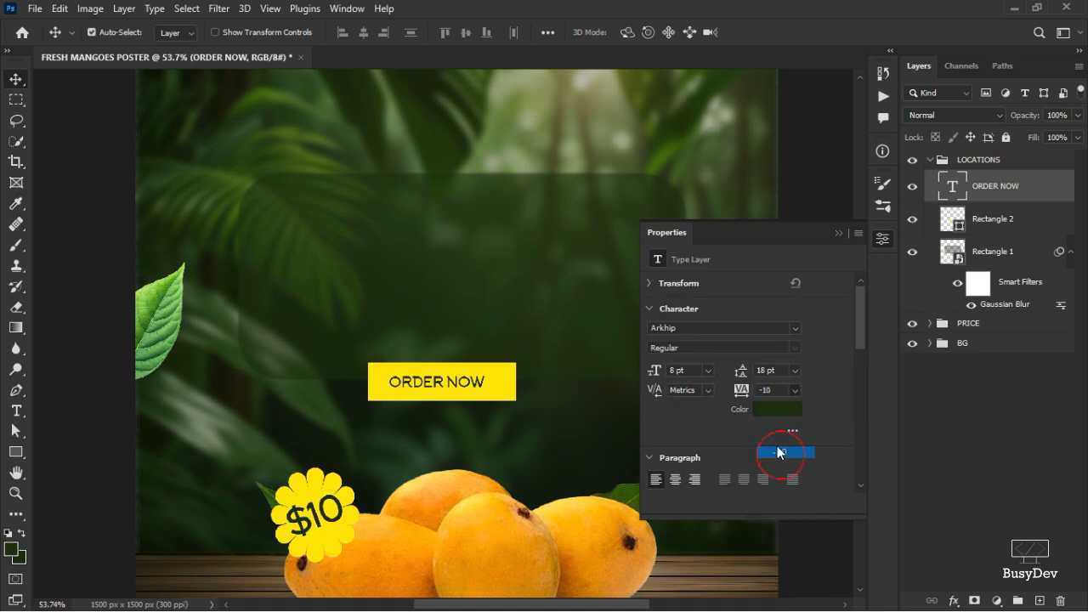
{"action": "left_click", "coordinate": [883, 239]}
Nudge the ORDER NOW text and scale it up to about 117% with Free Transform.
{"action": "mouse_move", "coordinate": [464, 384]}
{"action": "left_mouse_down"}
{"action": "mouse_move", "coordinate": [436, 390]}
{"action": "mouse_move", "coordinate": [460, 391]}
{"action": "left_mouse_up"}
{"action": "scroll", "coordinate": [486, 416], "scroll_direction": "up", "scroll_amount": 3}
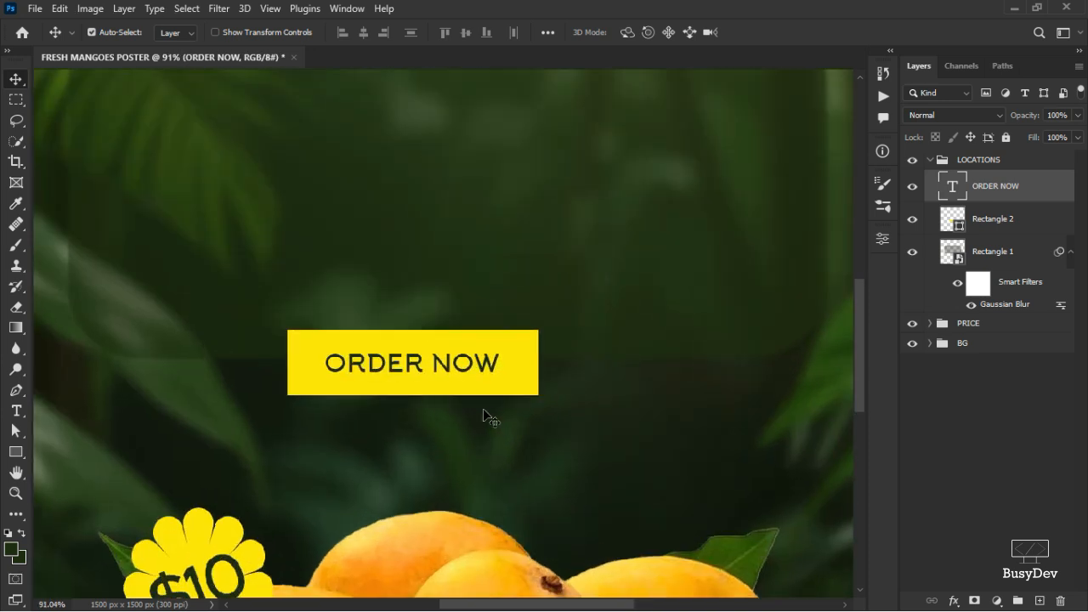
{"action": "key", "text": "ctrl+t"}
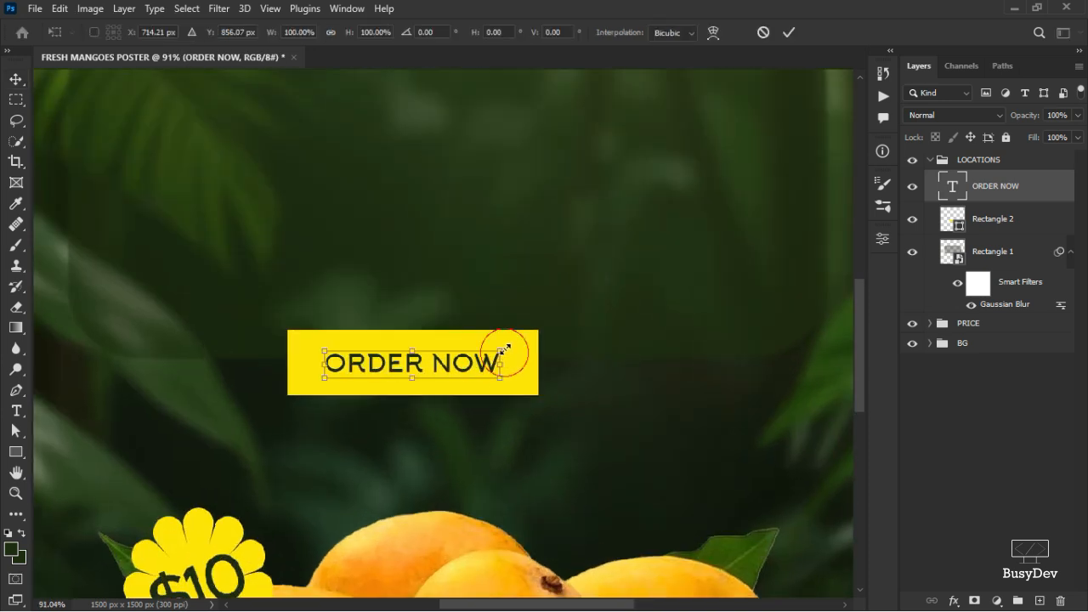
{"action": "left_click_drag", "start_coordinate": [502, 350], "coordinate": [517, 336]}
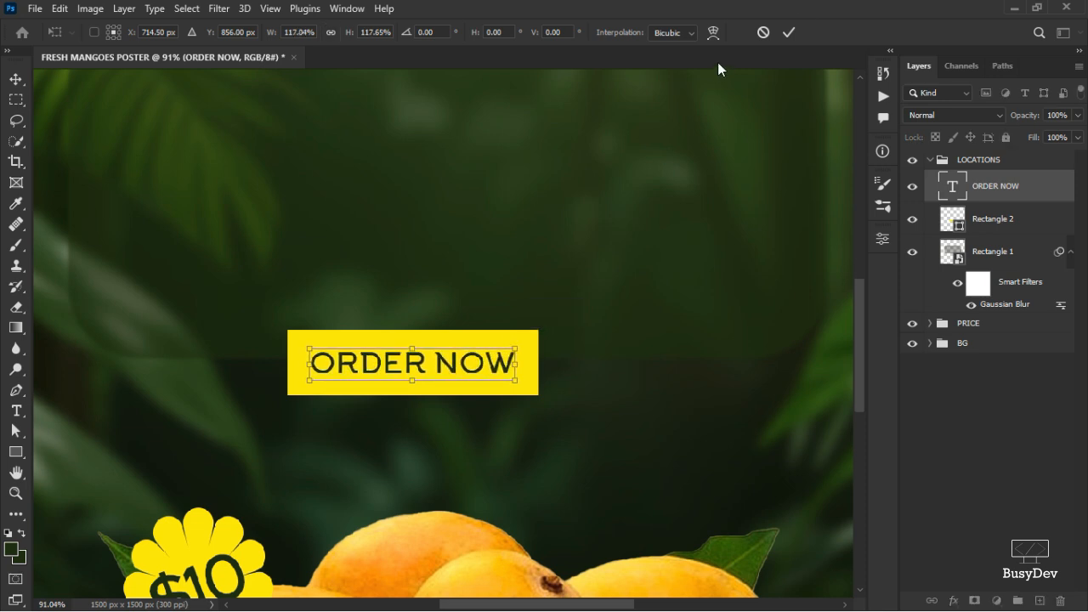
{"action": "left_click", "coordinate": [789, 33]}
Nudge the leaf on the poster's left edge slightly further left.
{"action": "scroll", "coordinate": [507, 361], "scroll_direction": "down", "scroll_amount": 1}
{"action": "scroll", "coordinate": [507, 361], "scroll_direction": "down", "scroll_amount": 5}
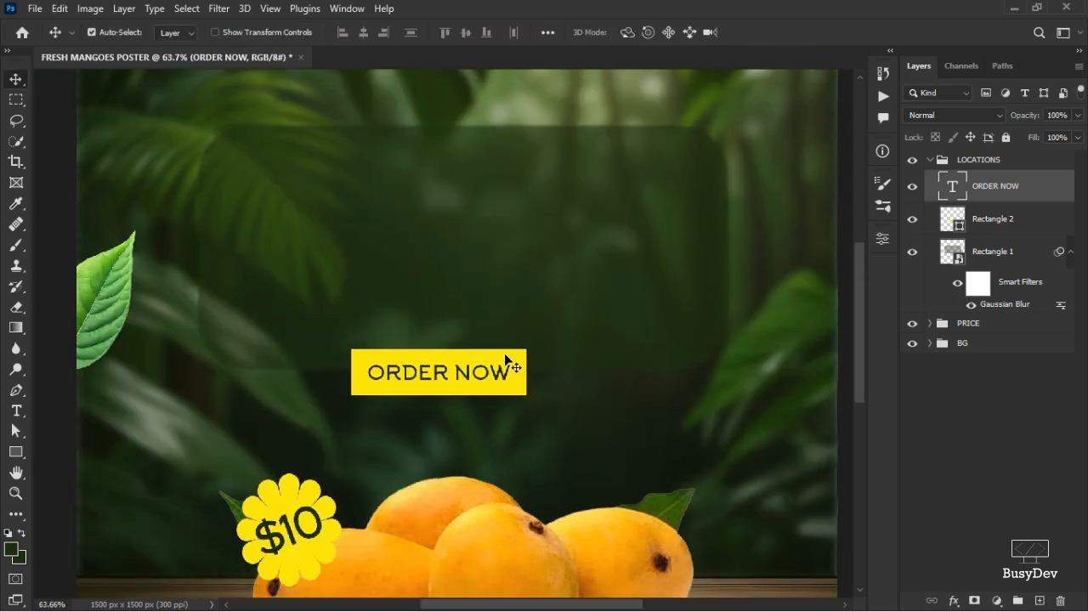
{"action": "scroll", "coordinate": [505, 360], "scroll_direction": "up", "scroll_amount": 3}
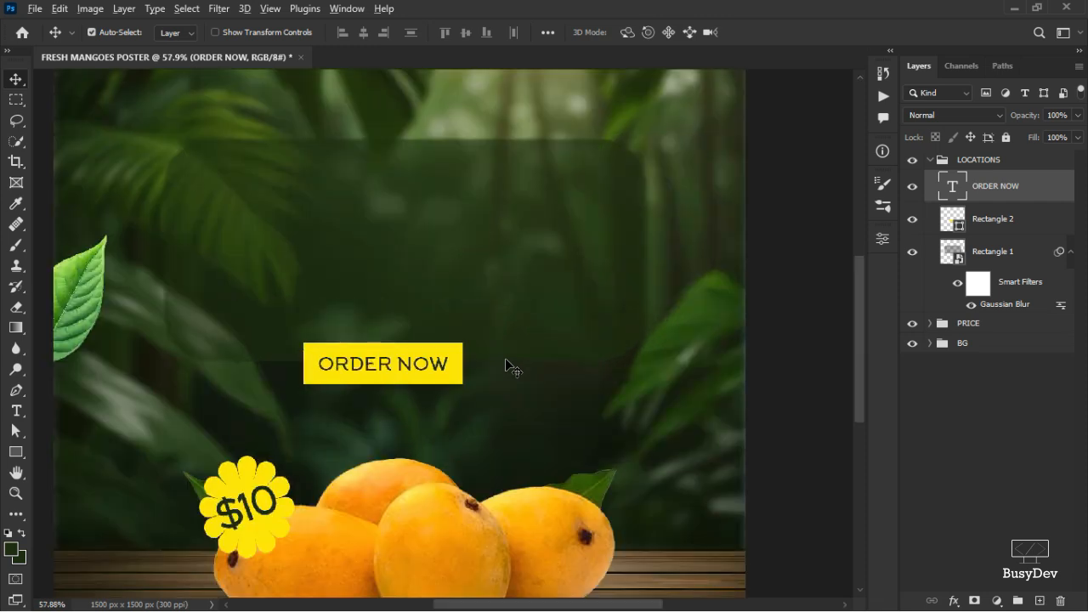
{"action": "scroll", "coordinate": [510, 367], "scroll_direction": "down", "scroll_amount": 2}
{"action": "scroll", "coordinate": [510, 367], "scroll_direction": "up", "scroll_amount": 1}
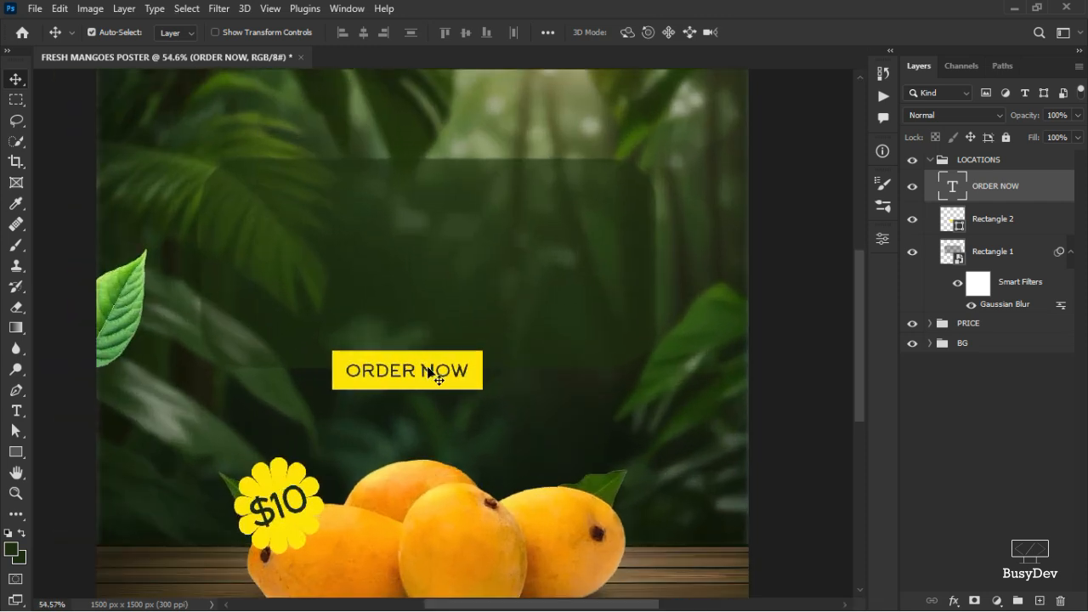
{"action": "left_click_drag", "start_coordinate": [99, 300], "coordinate": [86, 296]}
{"action": "scroll", "coordinate": [460, 365], "scroll_direction": "down", "scroll_amount": 1}
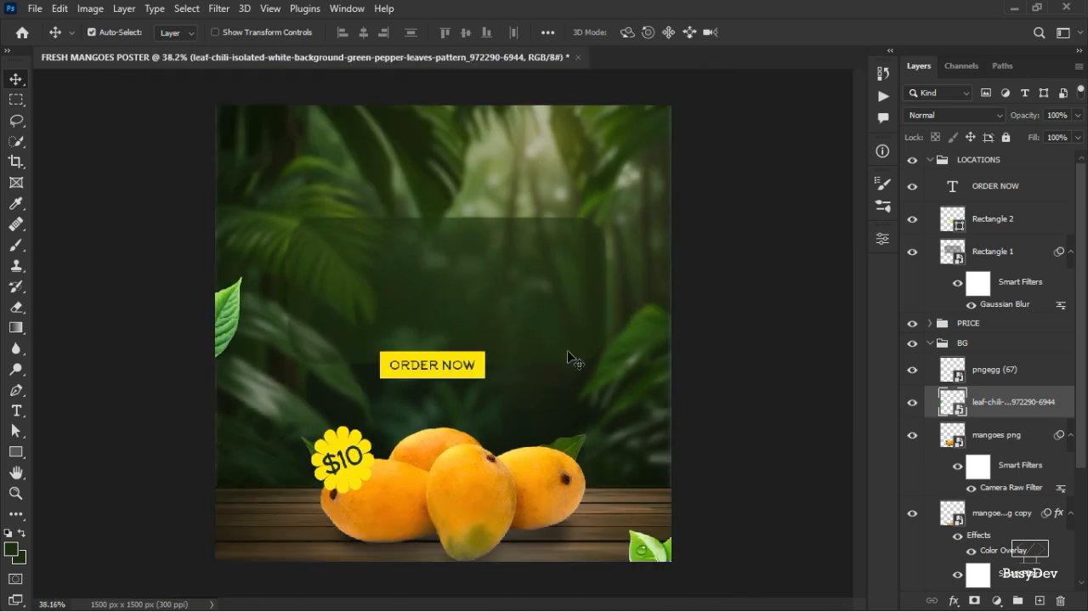
Add a LOCATIONS text layer above the ORDER NOW button area.
{"action": "left_click", "coordinate": [1012, 192]}
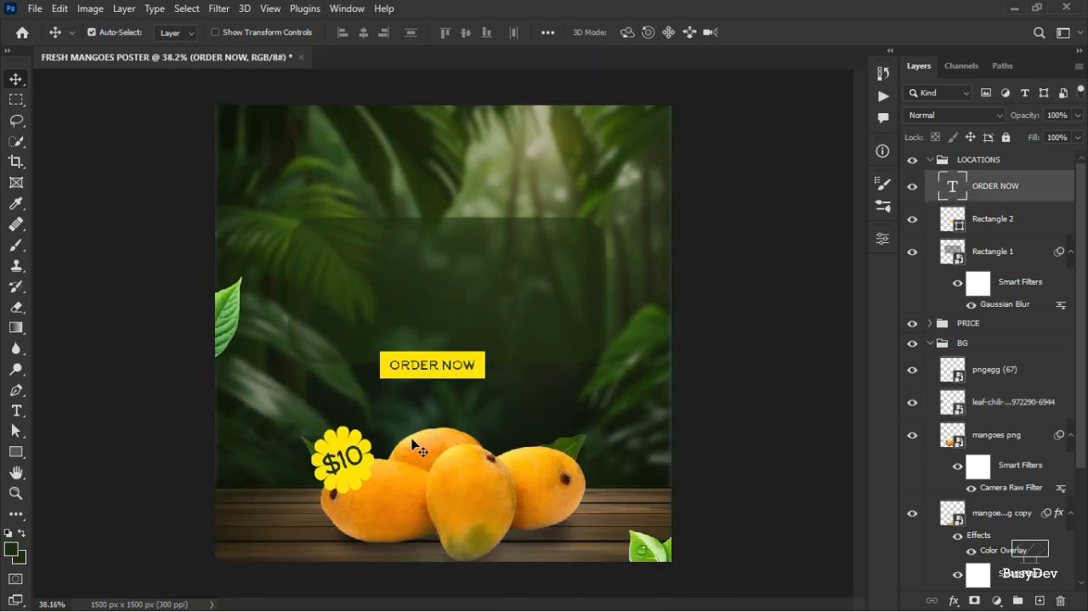
{"action": "scroll", "coordinate": [459, 348], "scroll_direction": "up", "scroll_amount": 2}
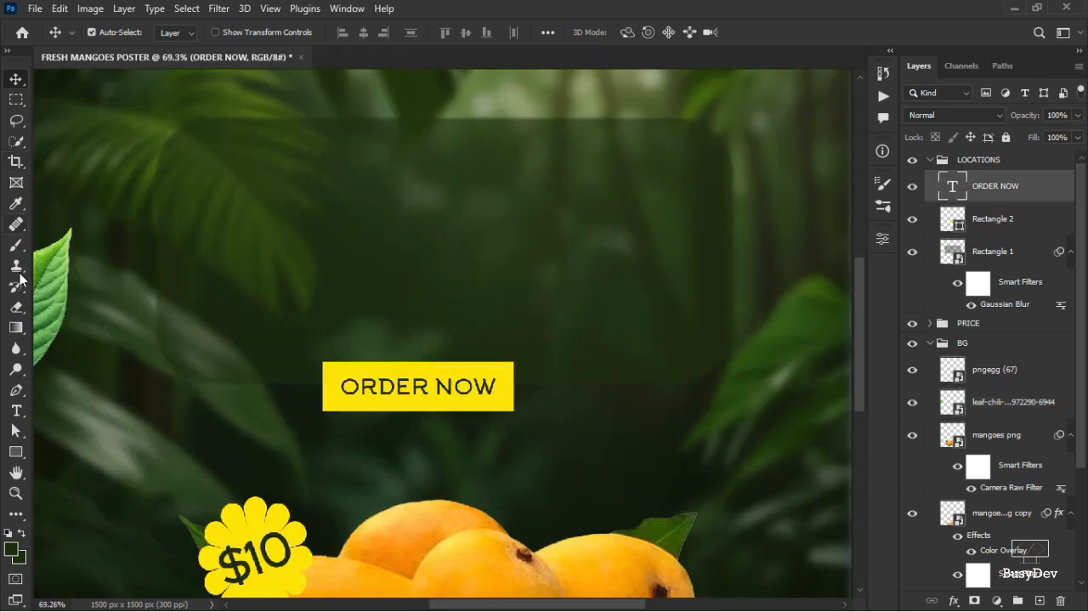
{"action": "left_click", "coordinate": [16, 410]}
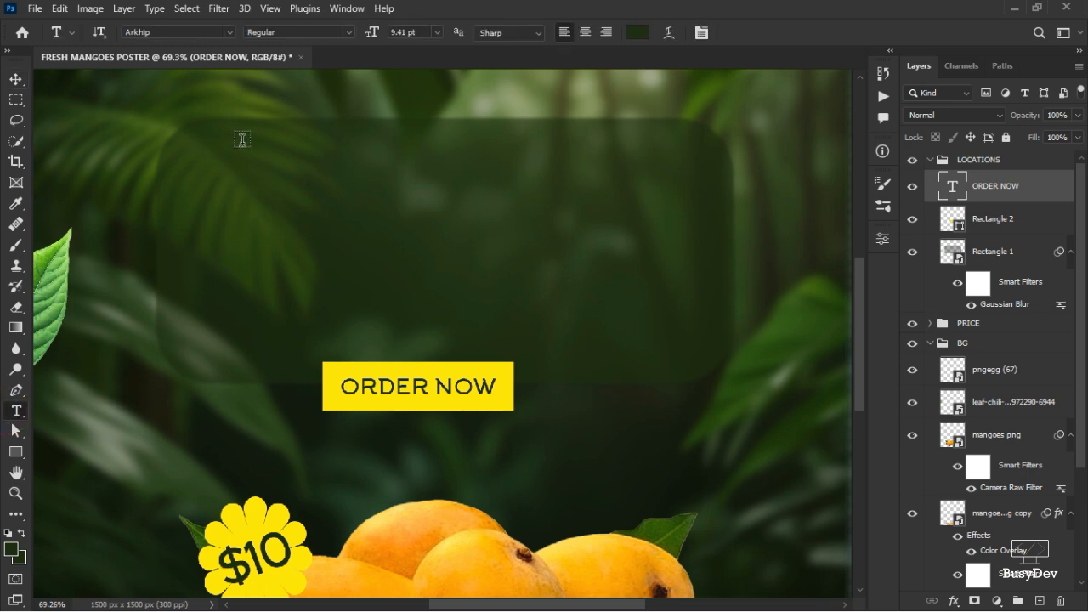
{"action": "scroll", "coordinate": [255, 145], "scroll_direction": "up", "scroll_amount": 3}
{"action": "left_click", "coordinate": [261, 139]}
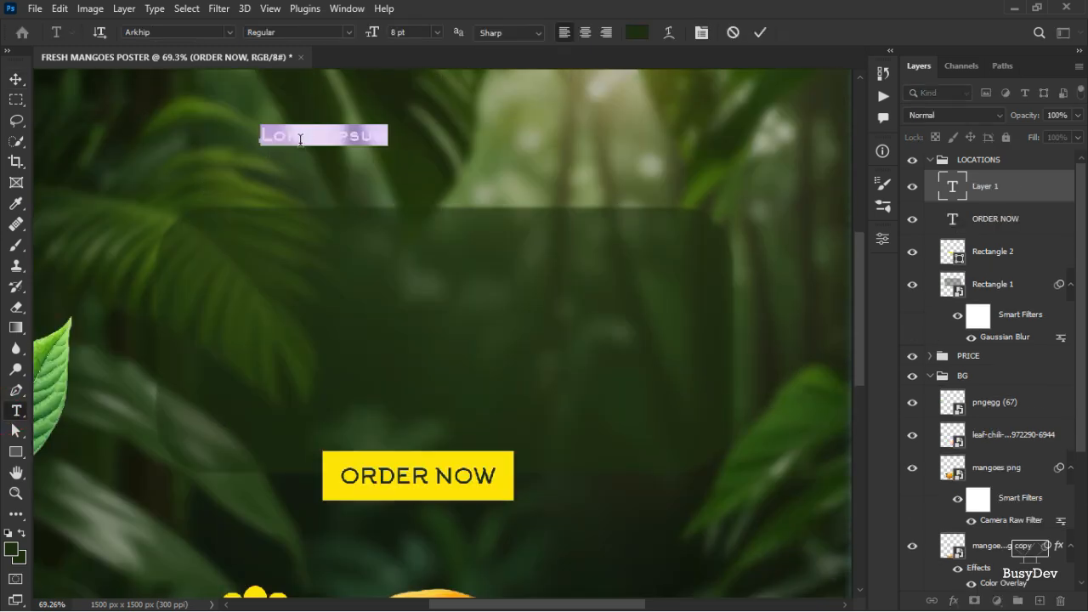
{"action": "type", "text": "LOC"}
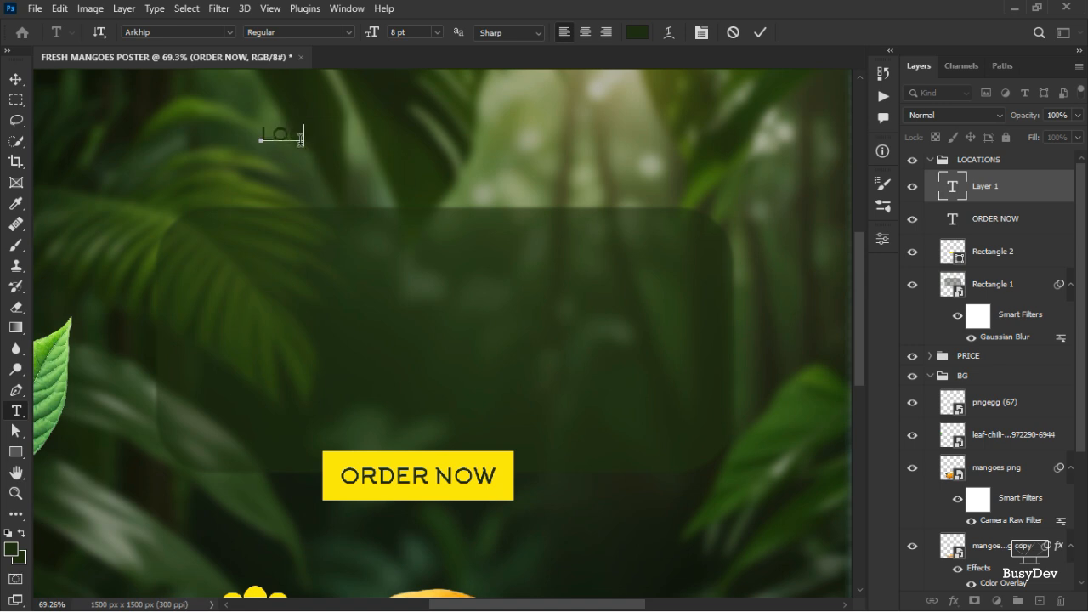
{"action": "type", "text": "ATIONS"}
{"action": "left_click", "coordinate": [758, 34]}
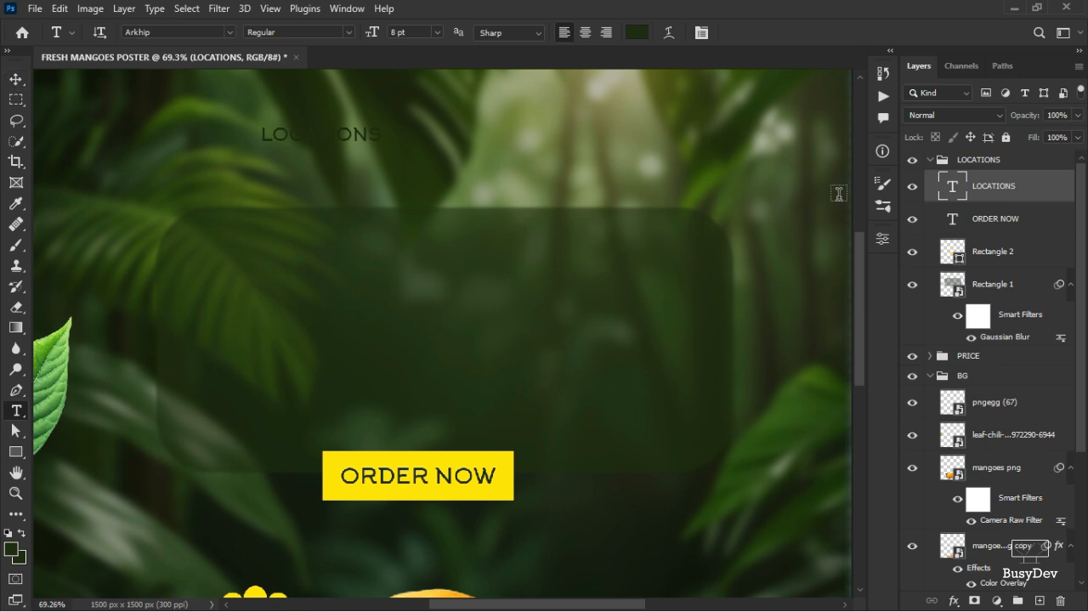
Move the LOCATIONS text into the panel's upper left and set its colour to white (ffffff).
{"action": "left_click", "coordinate": [16, 78]}
{"action": "left_click_drag", "start_coordinate": [289, 136], "coordinate": [219, 245]}
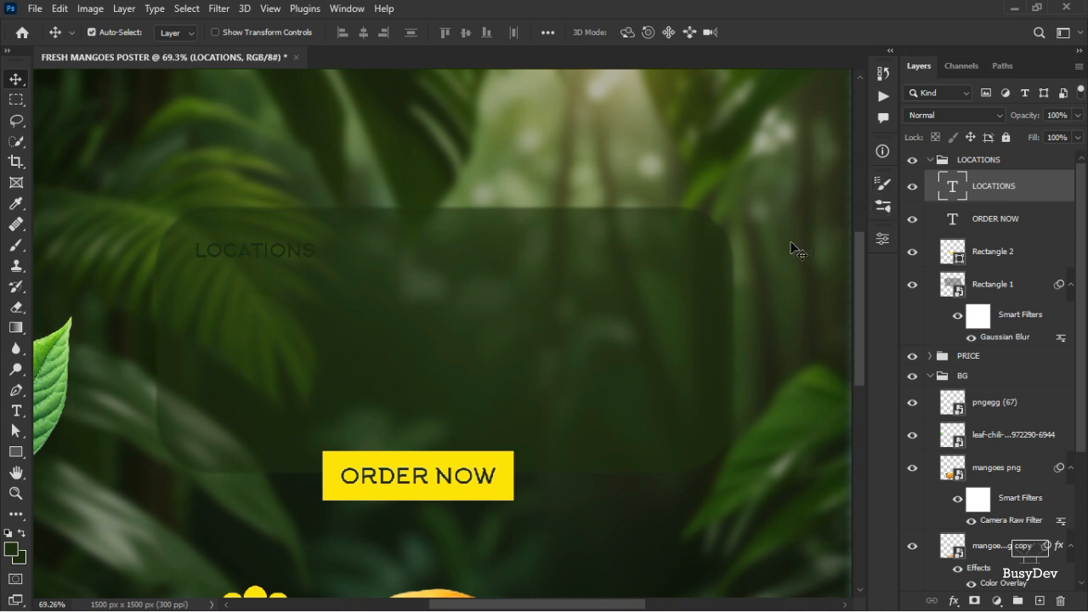
{"action": "left_click", "coordinate": [883, 239]}
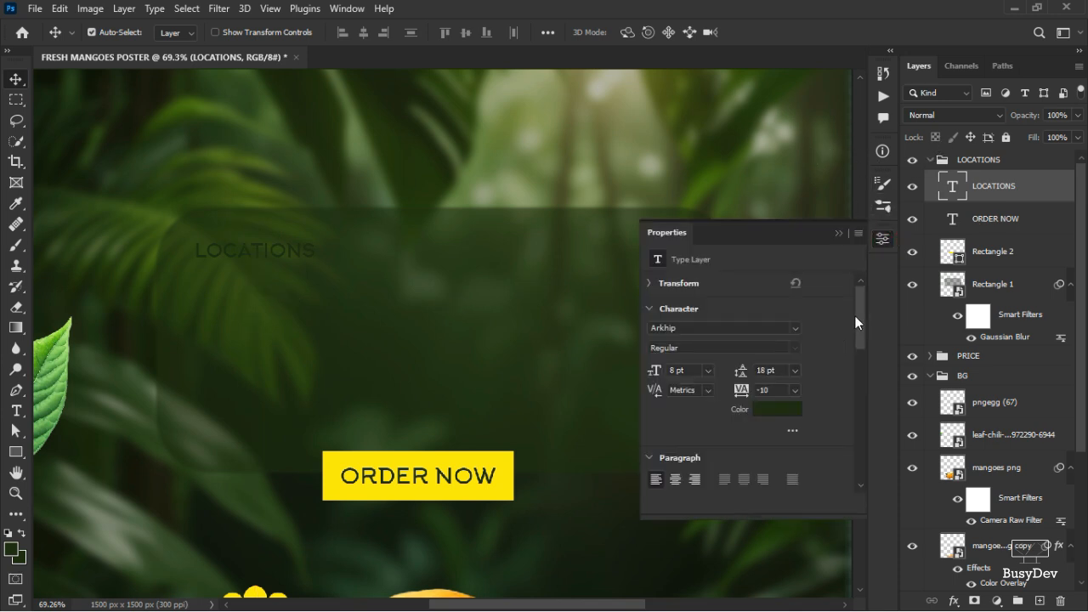
{"action": "left_click", "coordinate": [773, 410]}
{"action": "left_click_drag", "start_coordinate": [749, 328], "coordinate": [667, 266]}
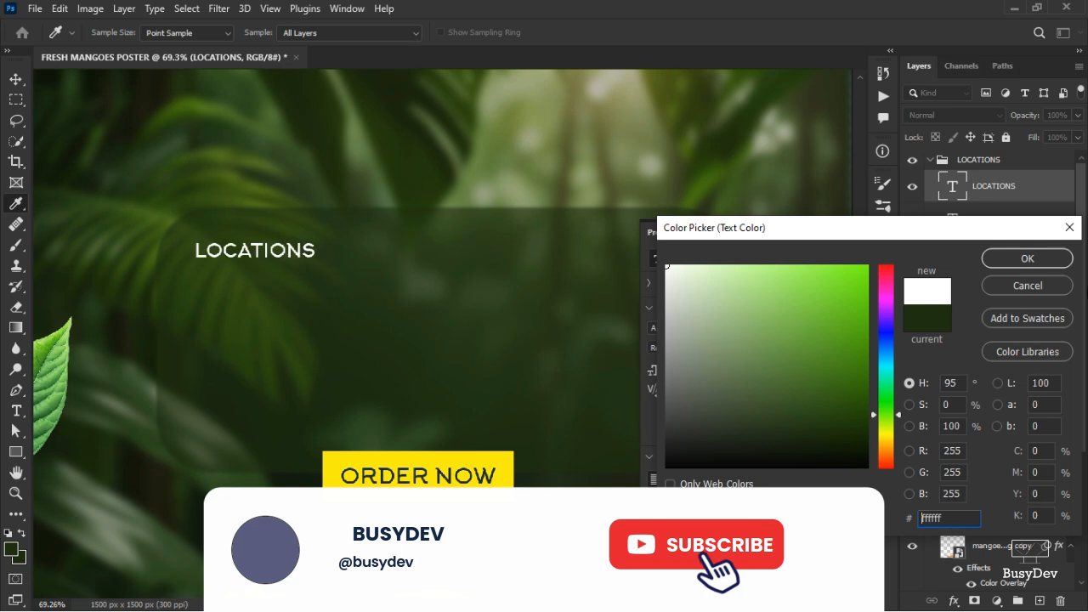
{"action": "left_click", "coordinate": [1027, 258]}
Duplicate the LOCATIONS text below itself, change the copy to Accra and enlarge it slightly.
{"action": "left_click_drag", "start_coordinate": [246, 250], "coordinate": [248, 340]}
{"action": "double_click", "coordinate": [247, 288]}
{"action": "type", "text": "Accra"}
{"action": "left_click", "coordinate": [759, 33]}
{"action": "key", "text": "ctrl+t"}
{"action": "left_click", "coordinate": [787, 32]}
Duplicate the Accra text twice more to form a column of four names.
{"action": "left_click_drag", "start_coordinate": [244, 302], "coordinate": [244, 344]}
{"action": "left_click_drag", "start_coordinate": [247, 347], "coordinate": [247, 442]}
{"action": "left_click", "coordinate": [983, 284], "text": "shift"}
{"action": "left_click", "coordinate": [340, 33]}
Change the second name in the column to Tamale.
{"action": "double_click", "coordinate": [234, 342]}
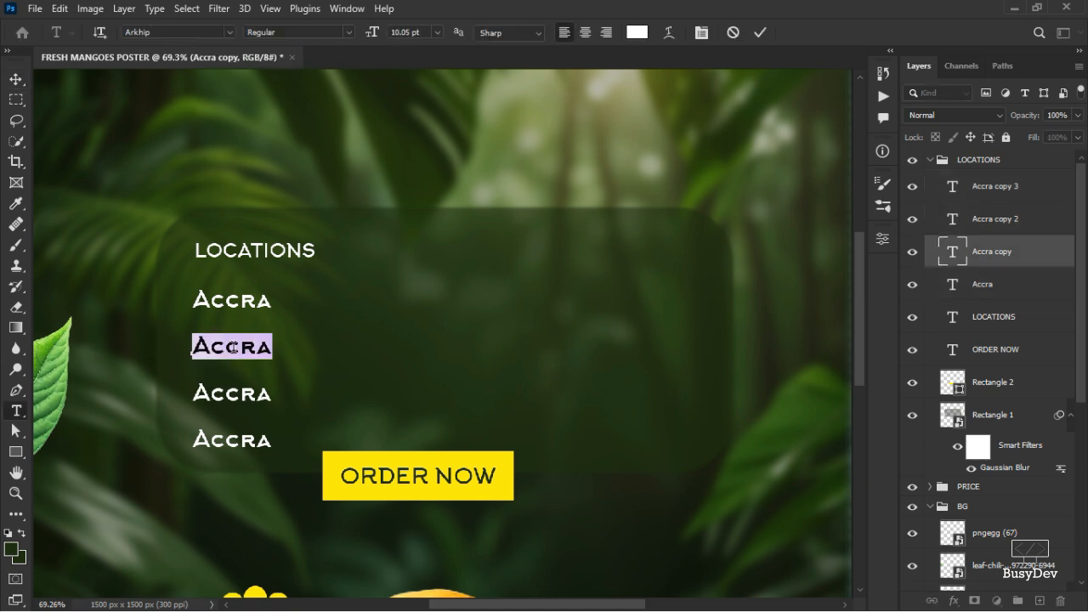
{"action": "type", "text": "Tamale"}
{"action": "key", "text": "BackSpace"}
{"action": "key", "text": "BackSpace"}
{"action": "key", "text": "BackSpace"}
{"action": "key", "text": "BackSpace"}
{"action": "type", "text": "male"}
{"action": "left_click", "coordinate": [760, 32]}
Change the third and fourth names to Ningo and Old Town.
{"action": "double_click", "coordinate": [232, 393]}
{"action": "type", "text": "Ningo"}
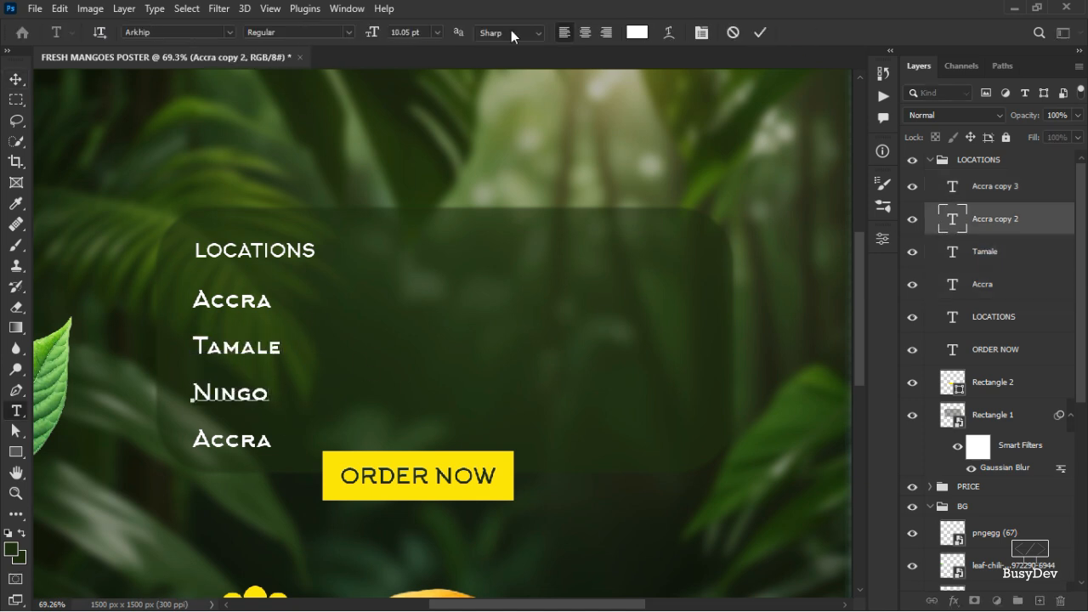
{"action": "left_click", "coordinate": [760, 32]}
{"action": "double_click", "coordinate": [232, 439]}
{"action": "type", "text": "Old Town"}
{"action": "left_click", "coordinate": [760, 32]}
Adjust the spacing and left-align the four location names under LOCATIONS.
{"action": "left_click", "coordinate": [1017, 290], "text": "shift"}
{"action": "left_click_drag", "start_coordinate": [243, 352], "coordinate": [254, 341]}
{"action": "left_click", "coordinate": [460, 314]}
{"action": "left_click_drag", "start_coordinate": [252, 393], "coordinate": [251, 389]}
{"action": "left_click_drag", "start_coordinate": [267, 439], "coordinate": [265, 434]}
{"action": "left_click", "coordinate": [243, 301]}
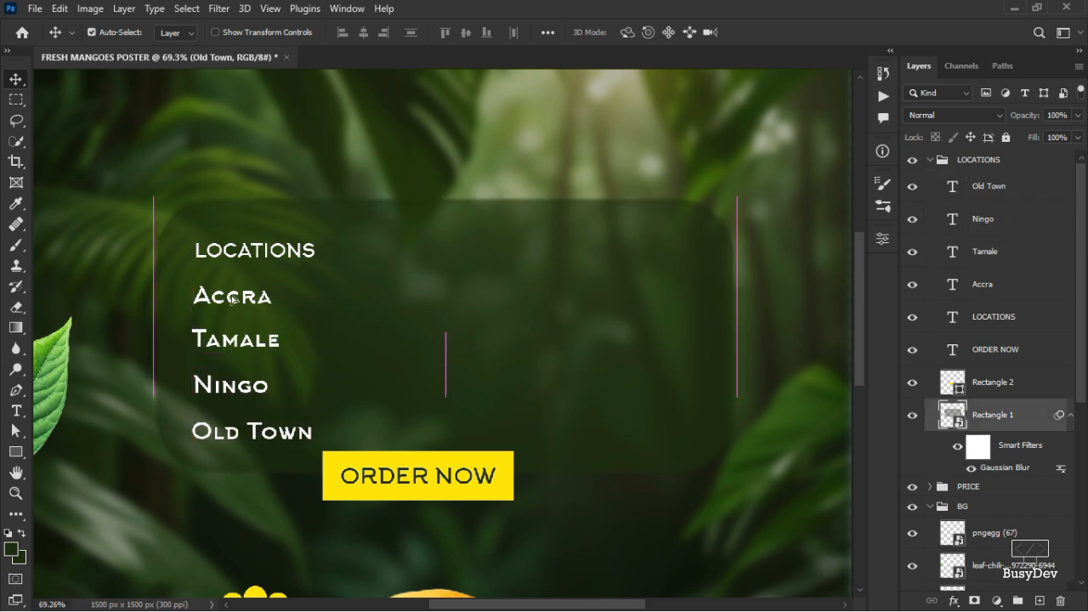
{"action": "left_click_drag", "start_coordinate": [243, 299], "coordinate": [243, 292]}
{"action": "left_click_drag", "start_coordinate": [238, 340], "coordinate": [236, 331]}
{"action": "left_click_drag", "start_coordinate": [237, 388], "coordinate": [239, 378]}
{"action": "left_click_drag", "start_coordinate": [237, 433], "coordinate": [239, 424]}
{"action": "left_click", "coordinate": [986, 284], "text": "shift"}
{"action": "left_click", "coordinate": [342, 32]}
{"action": "left_click", "coordinate": [412, 33]}
{"action": "left_click", "coordinate": [225, 313]}
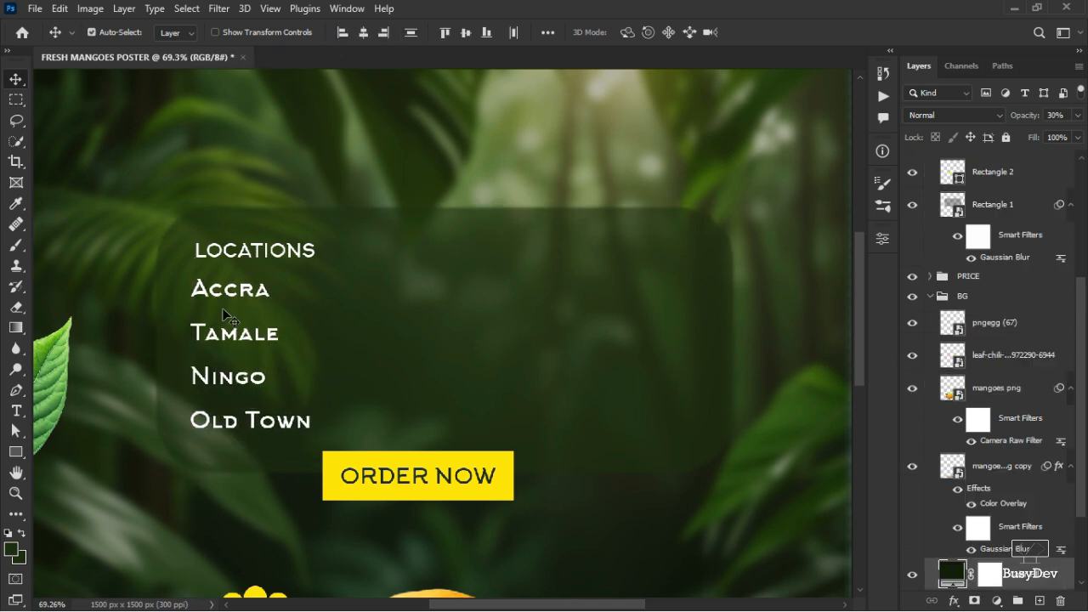
{"action": "left_click_drag", "start_coordinate": [232, 333], "coordinate": [232, 330]}
{"action": "left_click", "coordinate": [986, 197]}
{"action": "left_click", "coordinate": [990, 265], "text": "shift"}
{"action": "left_click", "coordinate": [415, 34]}
{"action": "key", "text": "ctrl+z"}
{"action": "key", "text": "ctrl+z"}
{"action": "key", "text": "ctrl+z"}
{"action": "key", "text": "ctrl+z"}
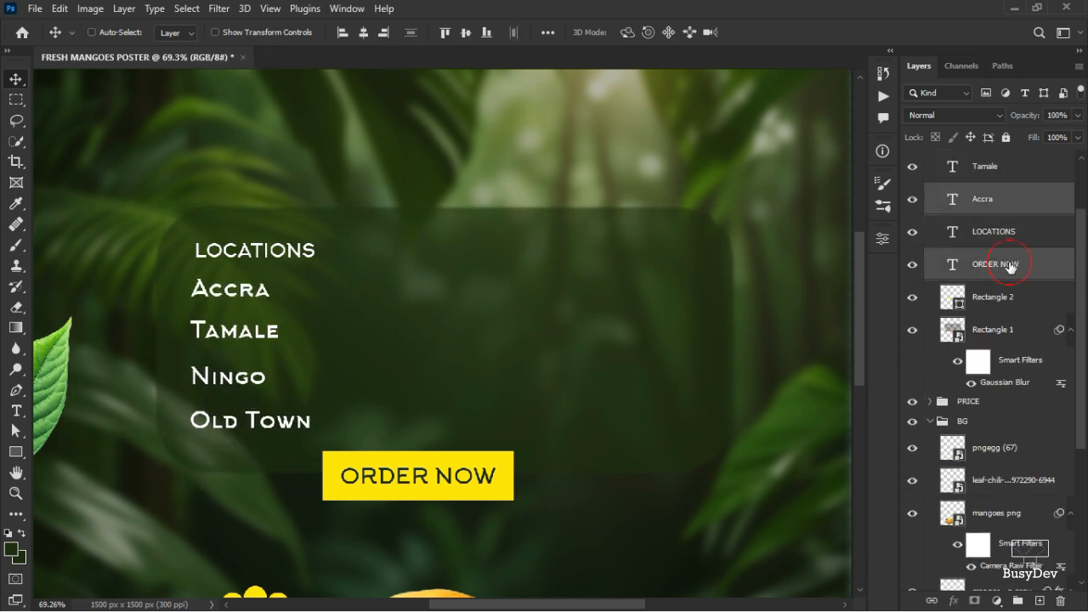
Duplicate the four location names and move the copies into a second column on the right.
{"action": "left_click", "coordinate": [356, 209]}
{"action": "left_click", "coordinate": [1003, 284]}
{"action": "left_click", "coordinate": [1003, 186], "text": "shift"}
{"action": "key", "text": "ctrl+j"}
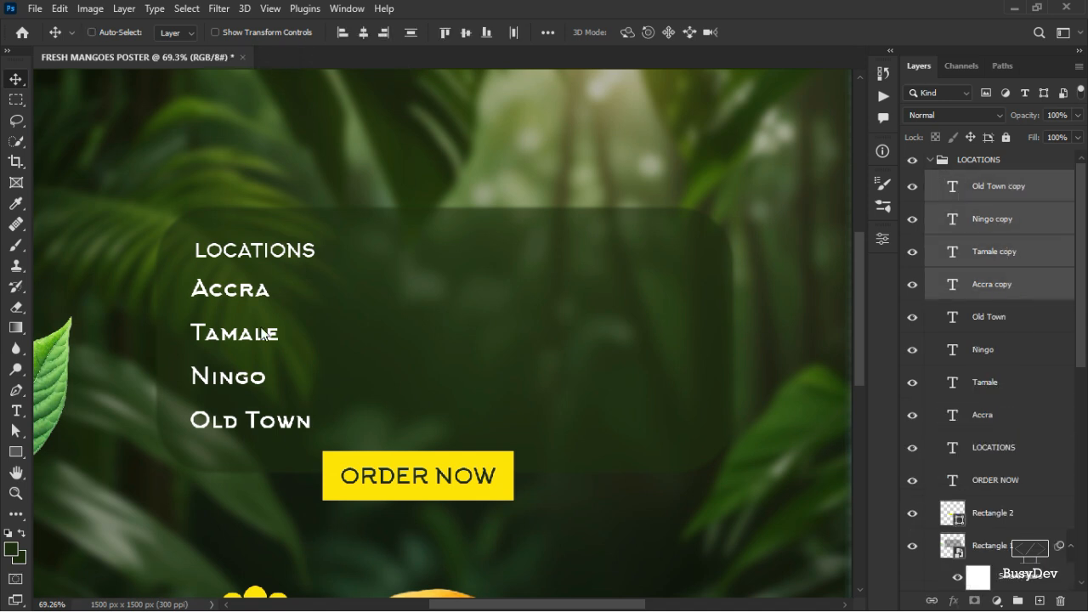
{"action": "key", "text": "ctrl+t"}
{"action": "left_click_drag", "start_coordinate": [263, 333], "coordinate": [515, 333]}
{"action": "key", "text": "Return"}
Rename the bottom two copies in the right column Round About and Market.
{"action": "left_click", "coordinate": [484, 435]}
{"action": "double_click", "coordinate": [484, 435]}
{"action": "type", "text": "Round About"}
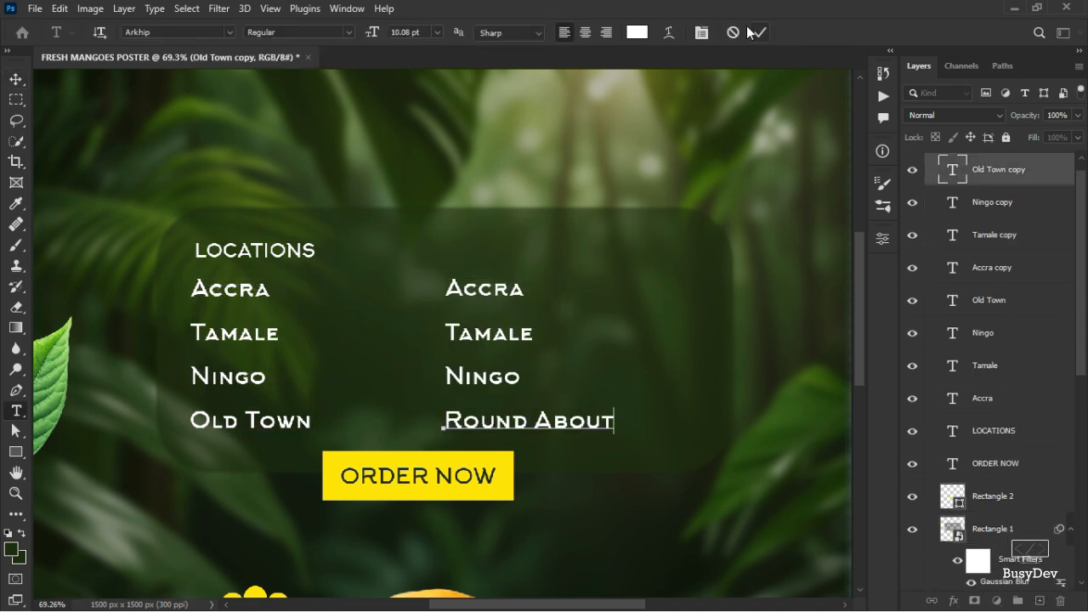
{"action": "double_click", "coordinate": [501, 377]}
{"action": "type", "text": "Market"}
Rename the top two copies in the right column New Town and Police Station.
{"action": "left_click", "coordinate": [497, 340]}
{"action": "double_click", "coordinate": [497, 332]}
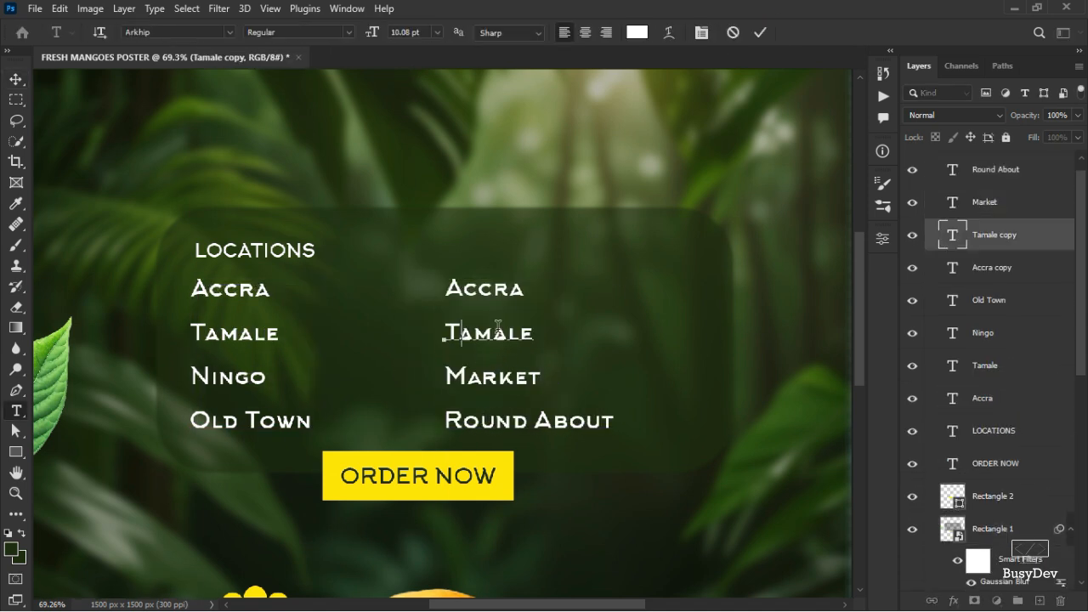
{"action": "type", "text": "Police stasta"}
{"action": "key", "text": "BackSpace"}
{"action": "key", "text": "BackSpace"}
{"action": "key", "text": "BackSpace"}
{"action": "key", "text": "BackSpace"}
{"action": "key", "text": "BackSpace"}
{"action": "type", "text": "tation"}
{"action": "key", "text": "ctrl+Return"}
{"action": "double_click", "coordinate": [489, 288]}
{"action": "type", "text": "New Town"}
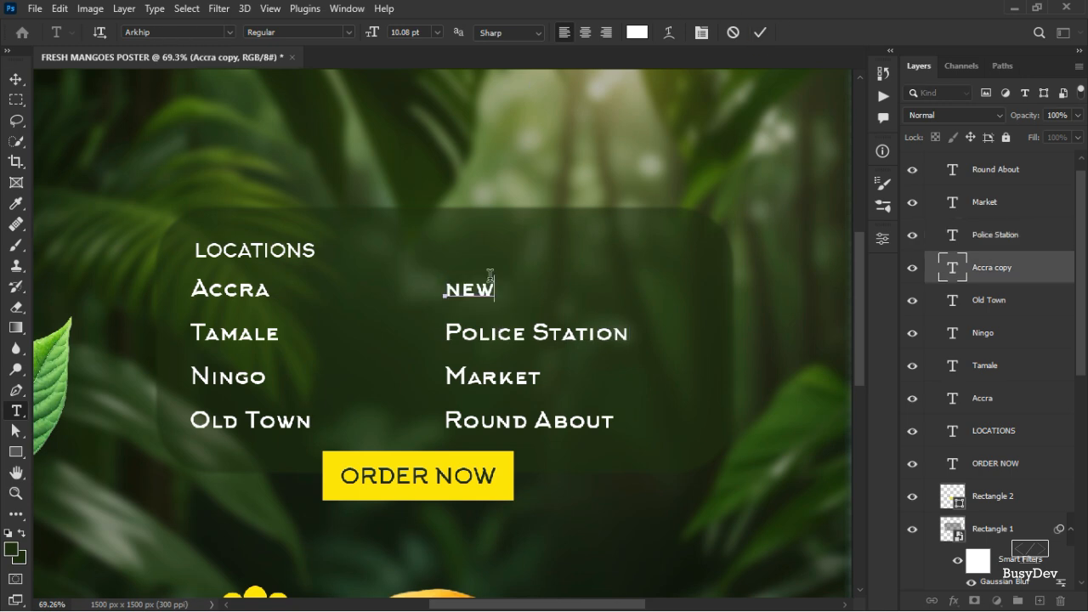
{"action": "key", "text": "ctrl+Return"}
Enlarge the LOCATIONS heading slightly and left-align it with the first column of names.
{"action": "key", "text": "v"}
{"action": "scroll", "coordinate": [303, 365], "scroll_direction": "down", "scroll_amount": 3}
{"action": "scroll", "coordinate": [356, 272], "scroll_direction": "up", "scroll_amount": 5}
{"action": "left_click", "coordinate": [349, 176]}
{"action": "key", "text": "ctrl+t"}
{"action": "left_click_drag", "start_coordinate": [404, 163], "coordinate": [419, 158]}
{"action": "key", "text": "Return"}
{"action": "left_click", "coordinate": [986, 399], "text": "ctrl"}
{"action": "left_click", "coordinate": [987, 300], "text": "shift"}
{"action": "left_click", "coordinate": [343, 33]}
{"action": "left_click_drag", "start_coordinate": [326, 168], "coordinate": [334, 167]}
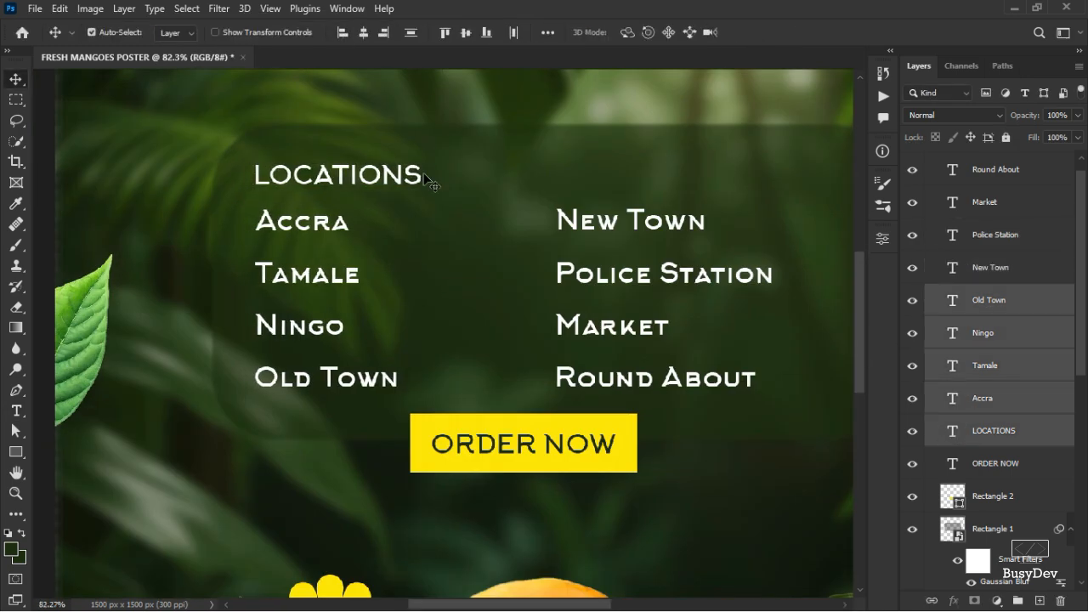
Collapse the LOCATIONS layer group.
{"action": "scroll", "coordinate": [442, 195], "scroll_direction": "down", "scroll_amount": 3}
{"action": "left_click", "coordinate": [471, 347]}
{"action": "scroll", "coordinate": [471, 347], "scroll_direction": "down", "scroll_amount": 4}
{"action": "scroll", "coordinate": [969, 247], "scroll_direction": "up", "scroll_amount": 5}
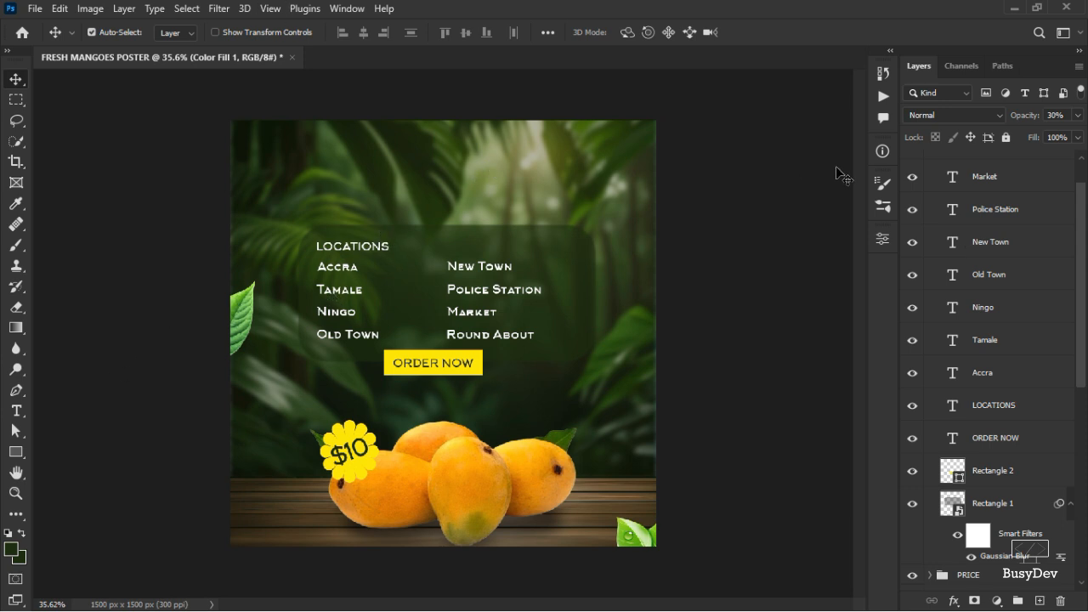
{"action": "scroll", "coordinate": [1052, 157], "scroll_direction": "up", "scroll_amount": 2}
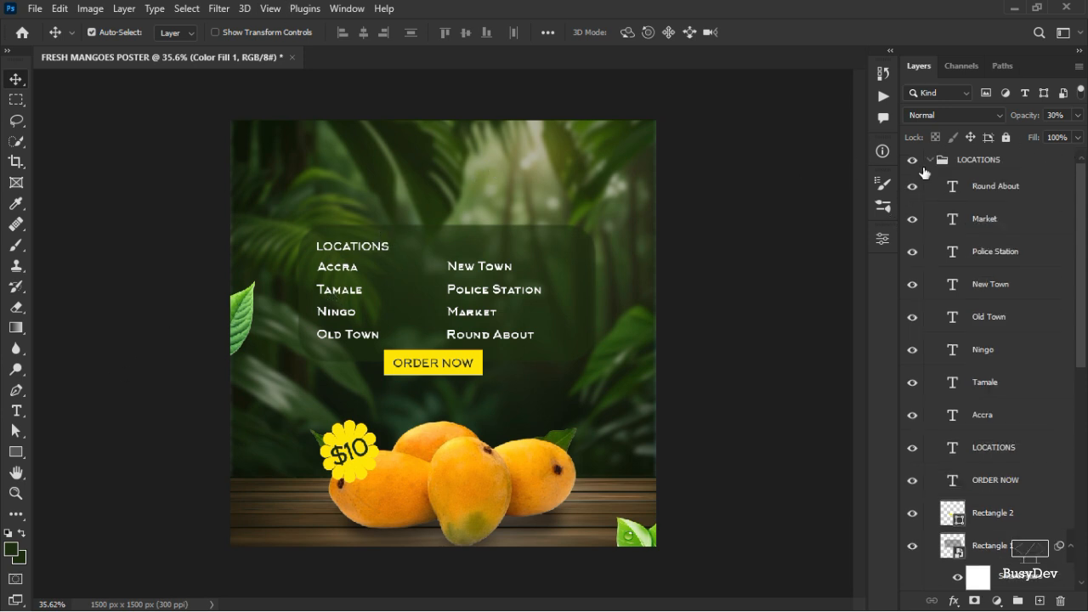
{"action": "left_click", "coordinate": [943, 162]}
{"action": "left_click", "coordinate": [931, 160]}
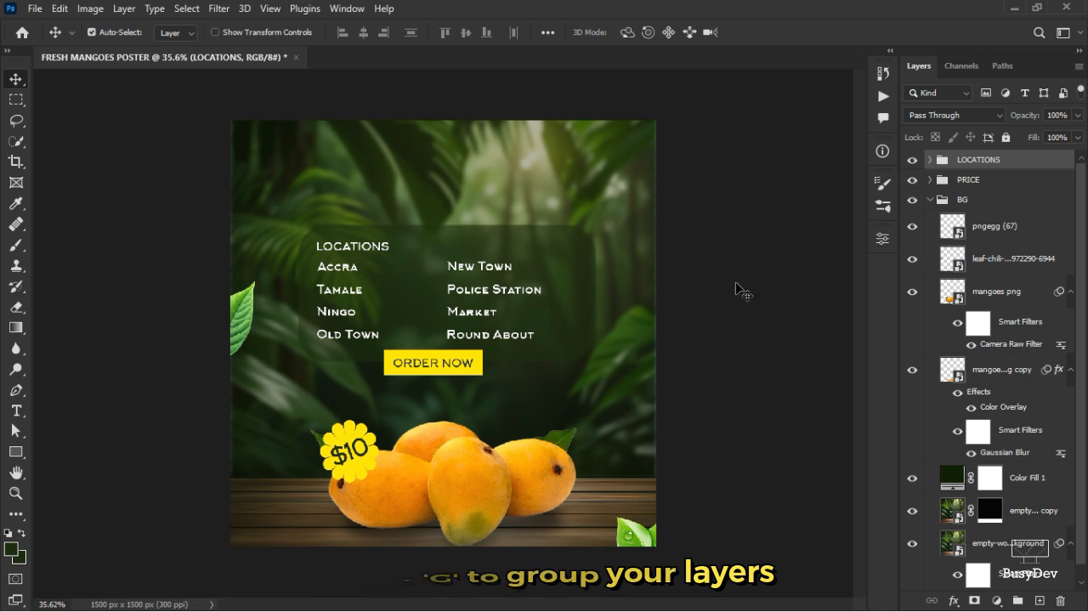
Create a new layer group named HEADER.
{"action": "left_click", "coordinate": [1018, 601]}
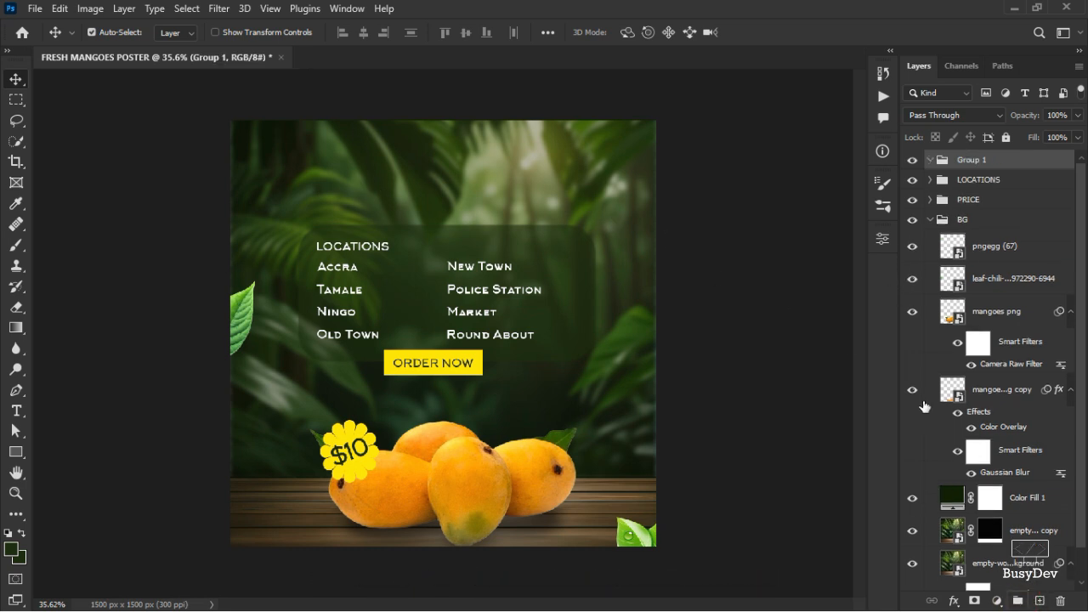
{"action": "double_click", "coordinate": [960, 163]}
{"action": "type", "text": "HEADERS"}
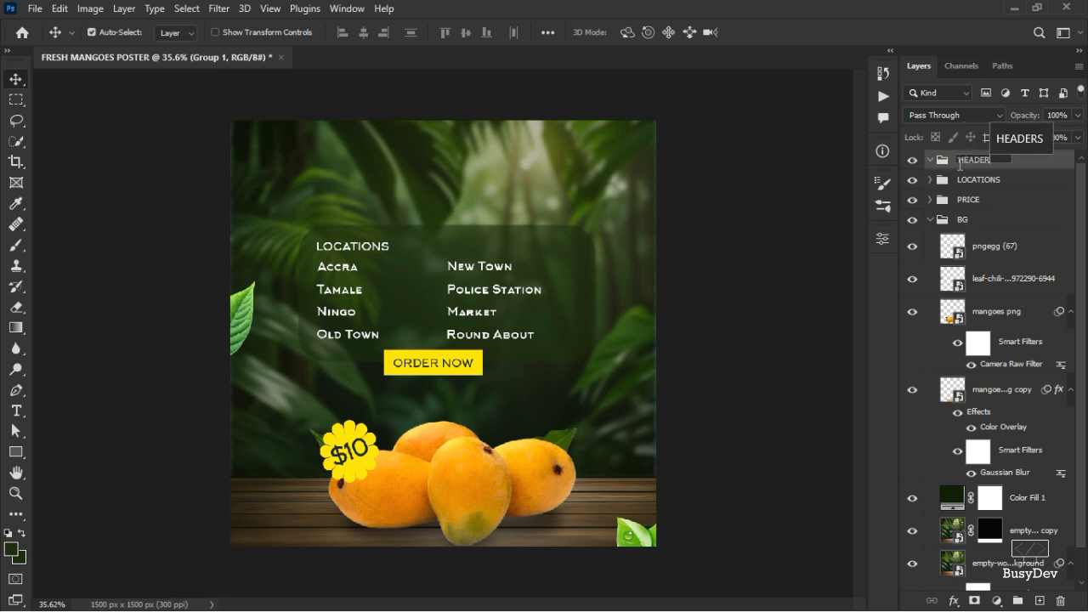
{"action": "key", "text": "Return"}
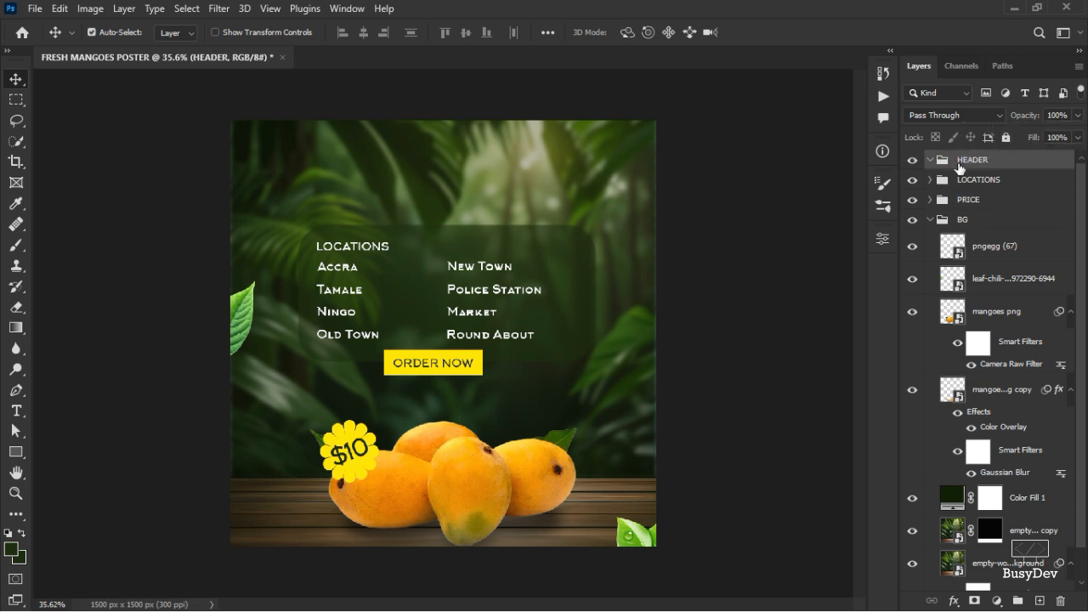
Set the Type tool's font to Cooper Black, copied from the fonts list in the notes file.
{"action": "left_click", "coordinate": [19, 418]}
{"action": "key", "text": "alt+Tab"}
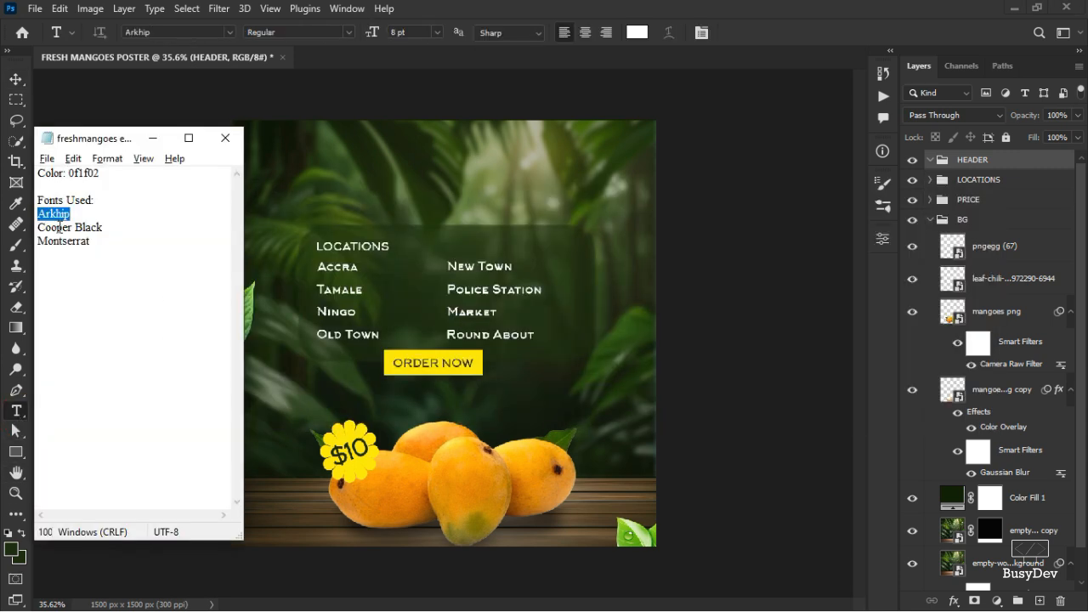
{"action": "left_click_drag", "start_coordinate": [103, 228], "coordinate": [38, 228]}
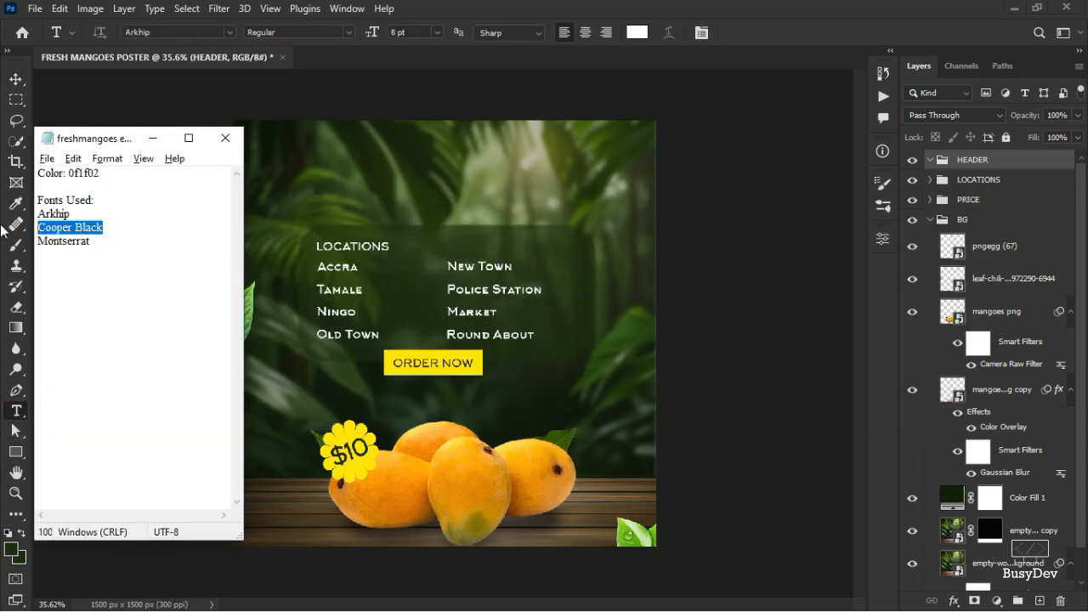
{"action": "left_click", "coordinate": [156, 137]}
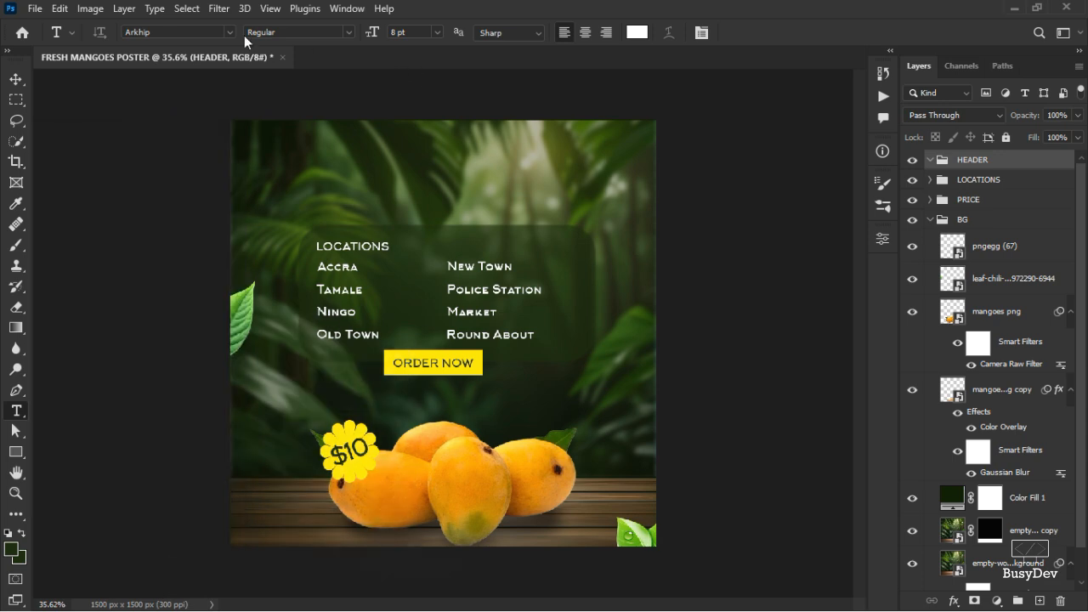
{"action": "key", "text": "ctrl+v"}
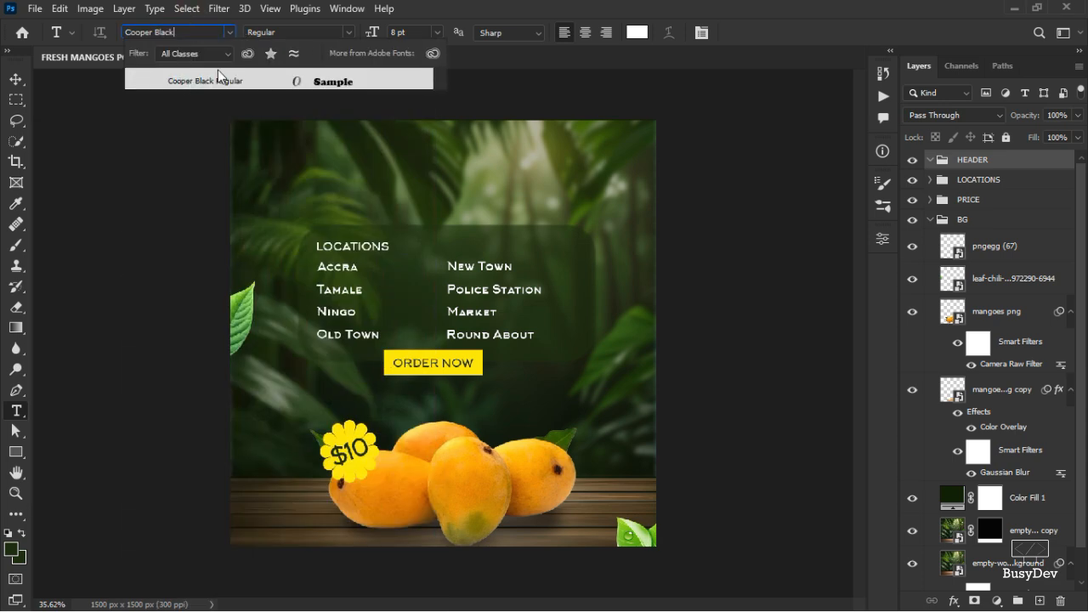
{"action": "left_click", "coordinate": [212, 81]}
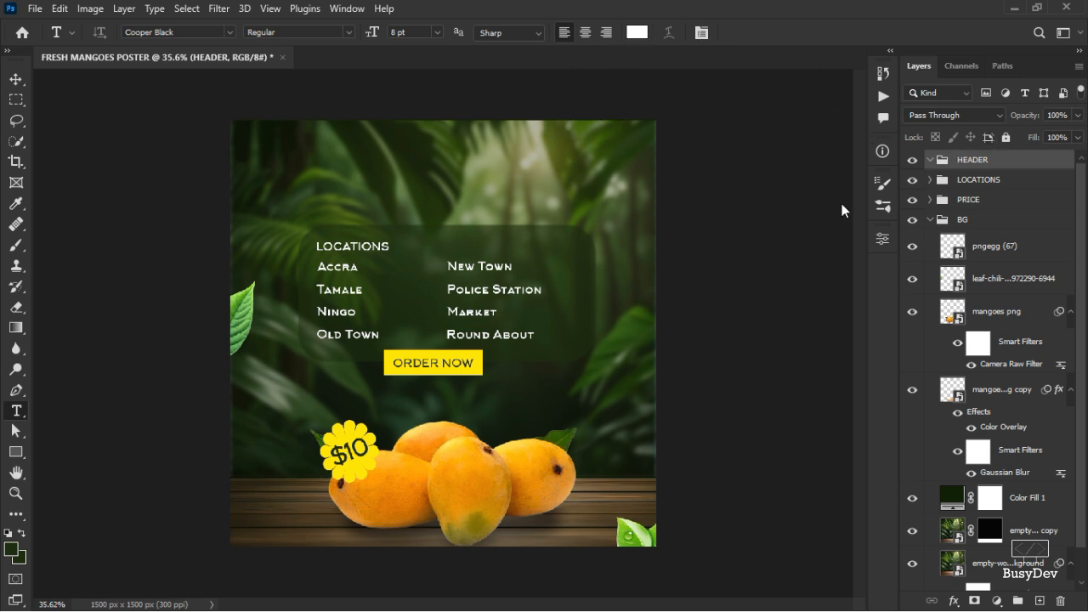
Add a white Fresh text layer near the top of the poster.
{"action": "left_click", "coordinate": [393, 161]}
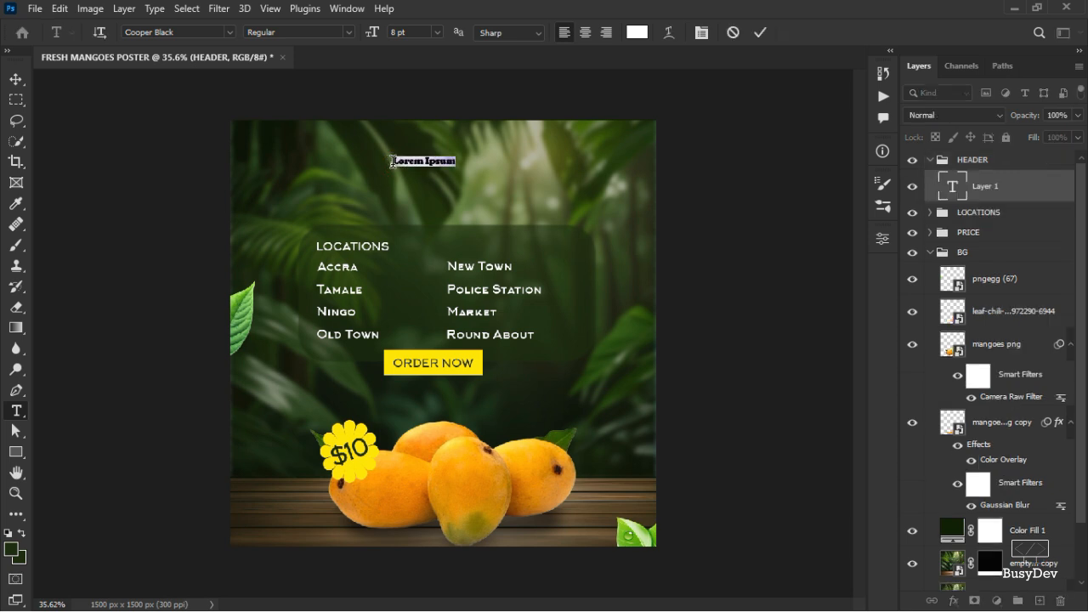
{"action": "key", "text": "BackSpace"}
{"action": "left_click", "coordinate": [760, 32]}
Scale the Fresh text up to about 469% and position it near the top centre of the poster.
{"action": "scroll", "coordinate": [494, 178], "scroll_direction": "up", "scroll_amount": 3}
{"action": "scroll", "coordinate": [367, 208], "scroll_direction": "up", "scroll_amount": 3}
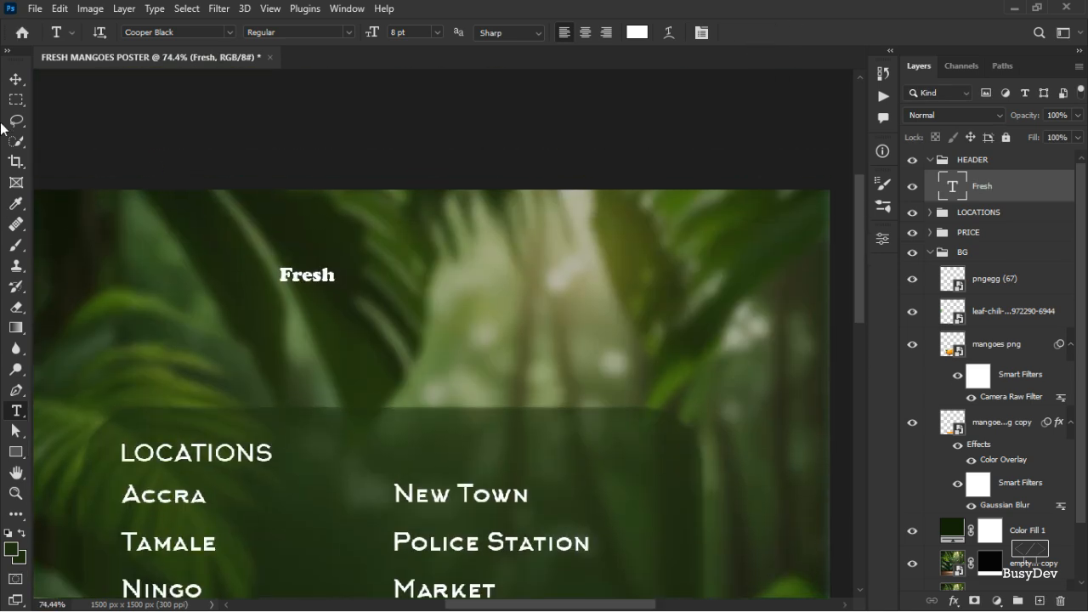
{"action": "left_click", "coordinate": [16, 79]}
{"action": "key", "text": "ctrl+t"}
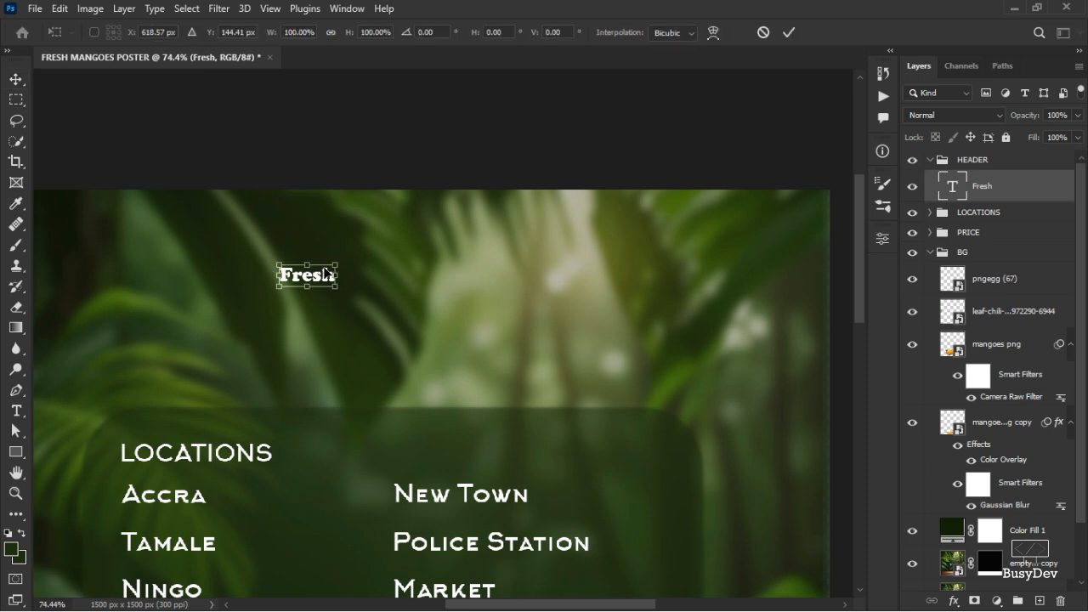
{"action": "left_click_drag", "start_coordinate": [334, 265], "coordinate": [437, 219]}
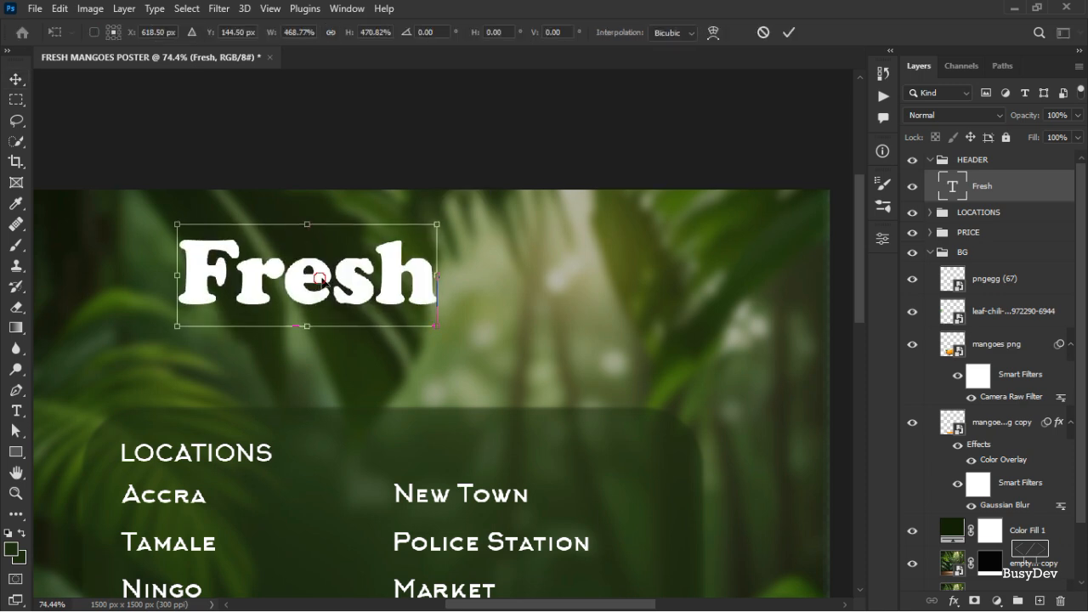
{"action": "left_click_drag", "start_coordinate": [373, 269], "coordinate": [461, 244]}
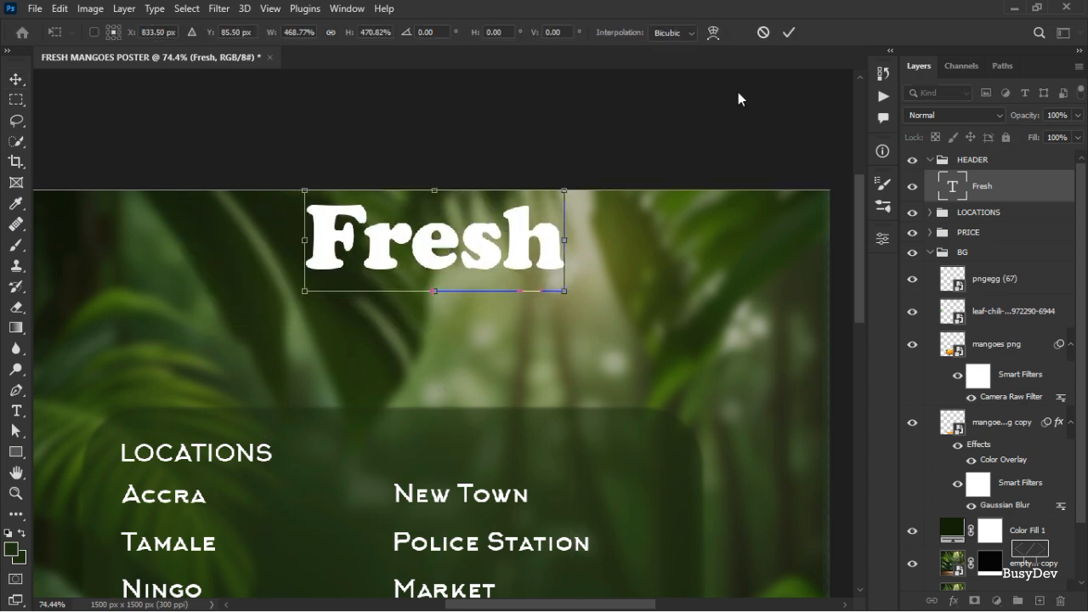
{"action": "left_click", "coordinate": [789, 32]}
Shrink the Fresh text to about 83% and nudge it slightly down.
{"action": "scroll", "coordinate": [408, 323], "scroll_direction": "down", "scroll_amount": 3}
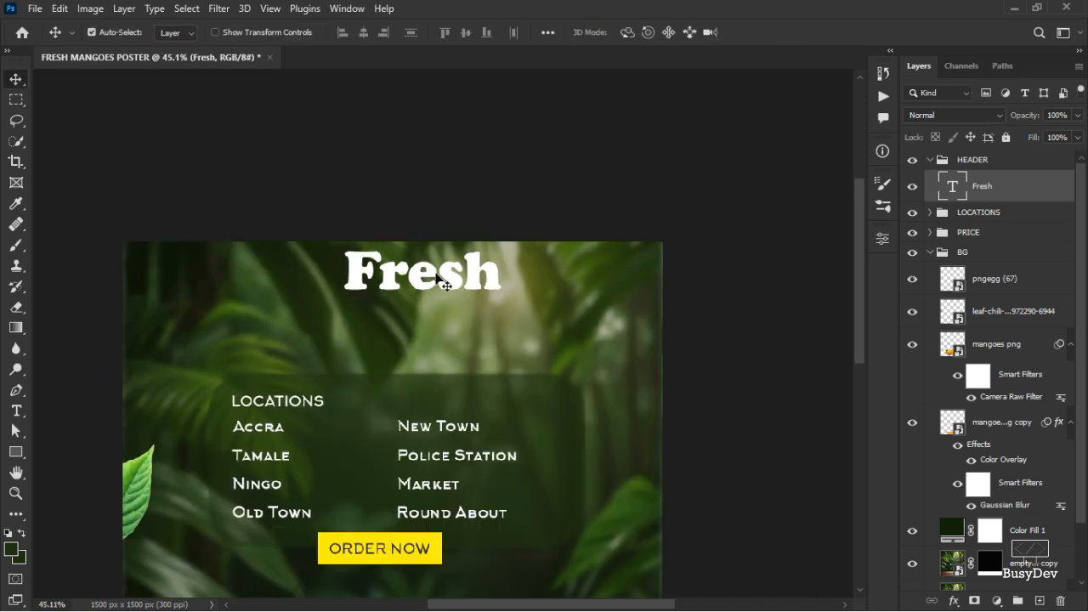
{"action": "left_click_drag", "start_coordinate": [433, 280], "coordinate": [432, 287]}
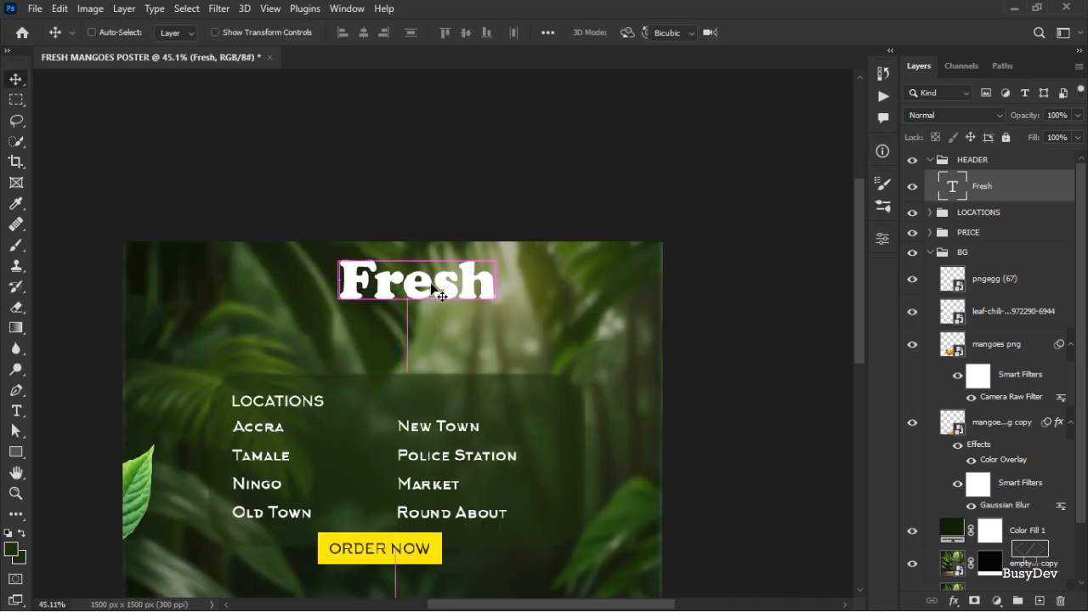
{"action": "key", "text": "ctrl+t"}
{"action": "left_click_drag", "start_coordinate": [493, 254], "coordinate": [479, 257]}
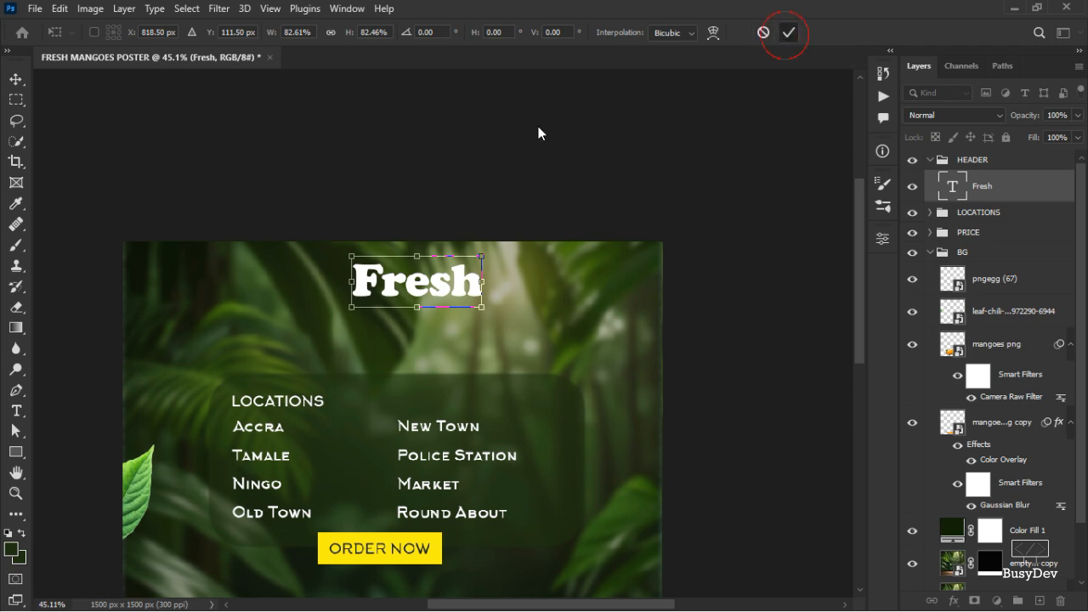
{"action": "scroll", "coordinate": [391, 290], "scroll_direction": "down", "scroll_amount": 3}
{"action": "scroll", "coordinate": [391, 289], "scroll_direction": "up", "scroll_amount": 3}
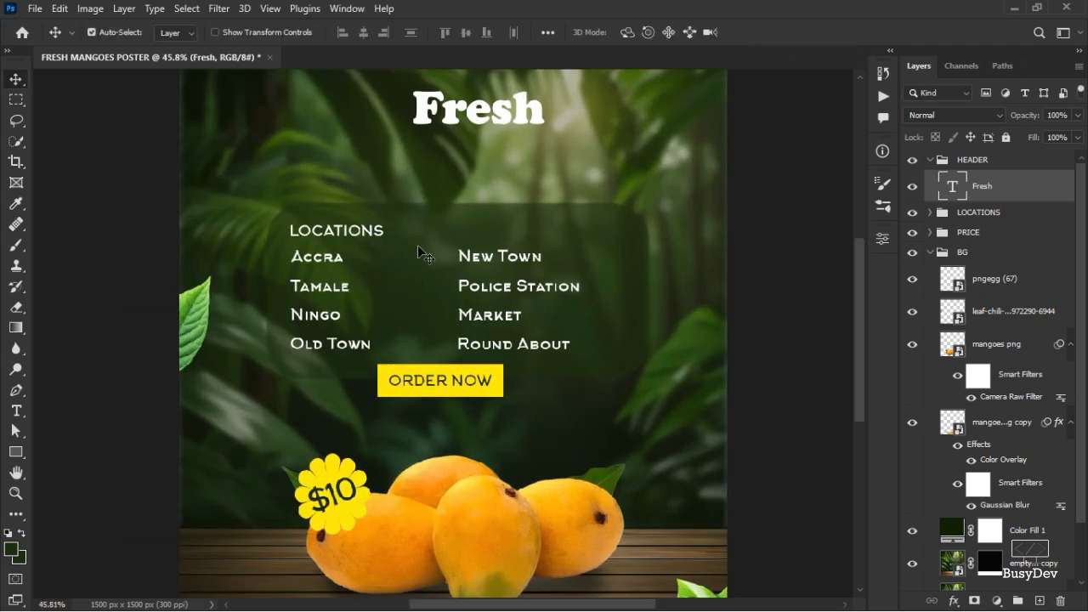
Duplicate the Fresh text just below itself and change the copy's text to Mangoes.
{"action": "scroll", "coordinate": [422, 253], "scroll_direction": "up", "scroll_amount": 3}
{"action": "scroll", "coordinate": [473, 241], "scroll_direction": "up", "scroll_amount": 1}
{"action": "mouse_move", "coordinate": [466, 298]}
{"action": "left_mouse_down"}
{"action": "mouse_move", "coordinate": [464, 316]}
{"action": "mouse_move", "coordinate": [466, 274]}
{"action": "mouse_move", "coordinate": [466, 283]}
{"action": "left_mouse_up"}
{"action": "double_click", "coordinate": [465, 281]}
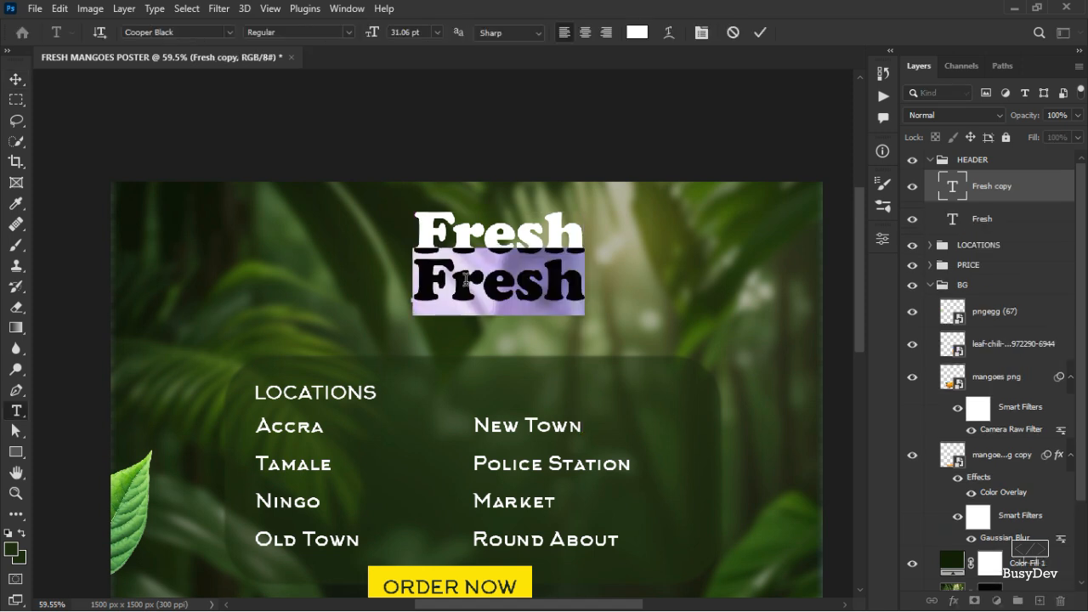
{"action": "type", "text": "Mangoes"}
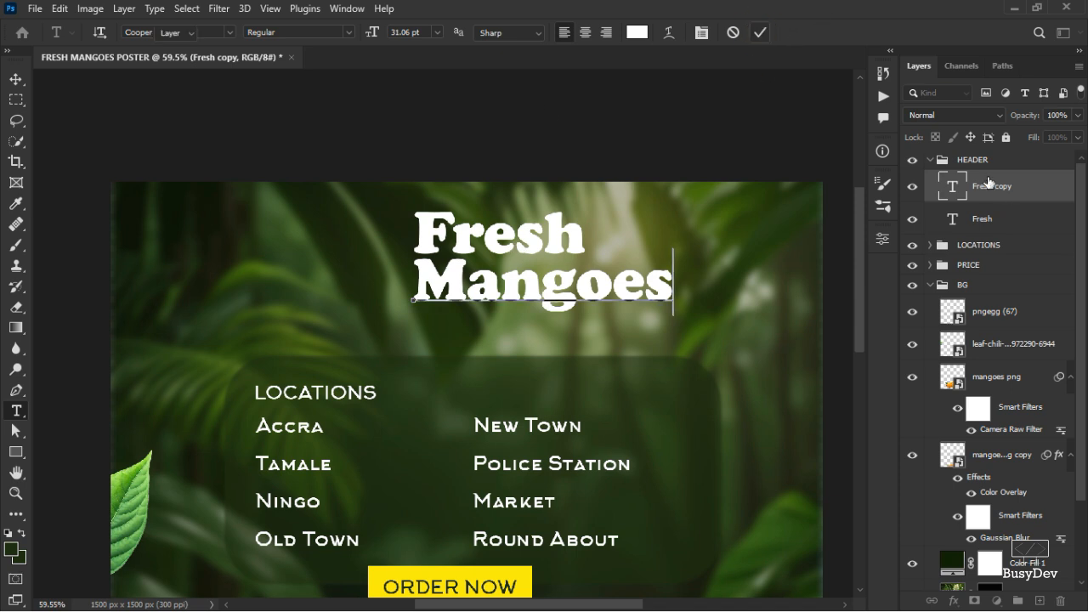
{"action": "left_click", "coordinate": [758, 31]}
Select both headline text layers and align their horizontal centres.
{"action": "key", "text": "v"}
{"action": "left_click", "coordinate": [982, 220], "text": "ctrl"}
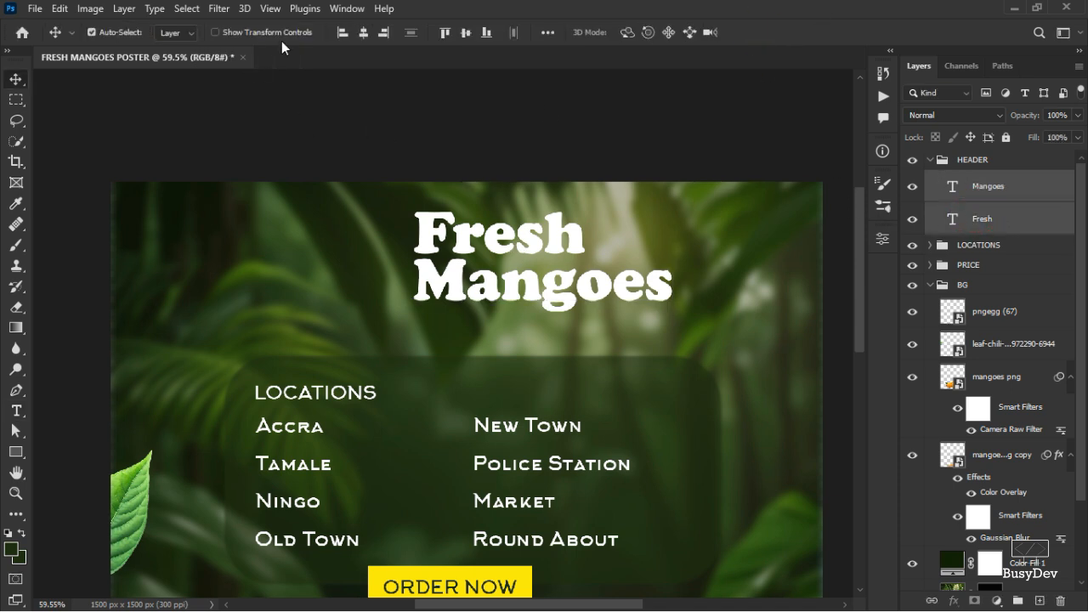
{"action": "left_click", "coordinate": [363, 32]}
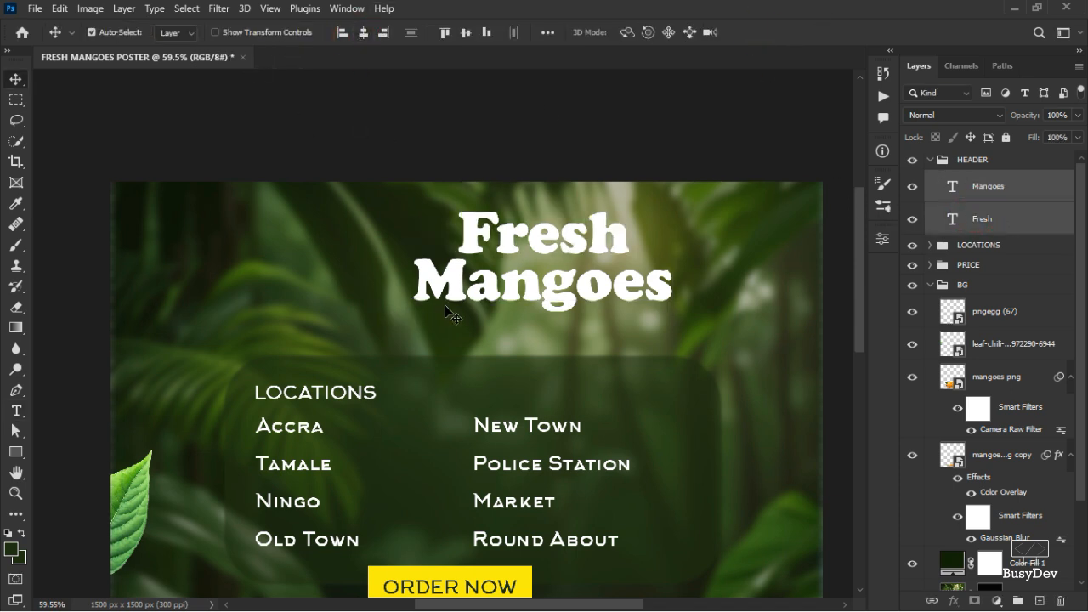
Transform both headline layers together, shifting them slightly left.
{"action": "key", "text": "ctrl+t"}
{"action": "left_click_drag", "start_coordinate": [570, 266], "coordinate": [521, 278]}
{"action": "scroll", "coordinate": [525, 273], "scroll_direction": "down", "scroll_amount": 1}
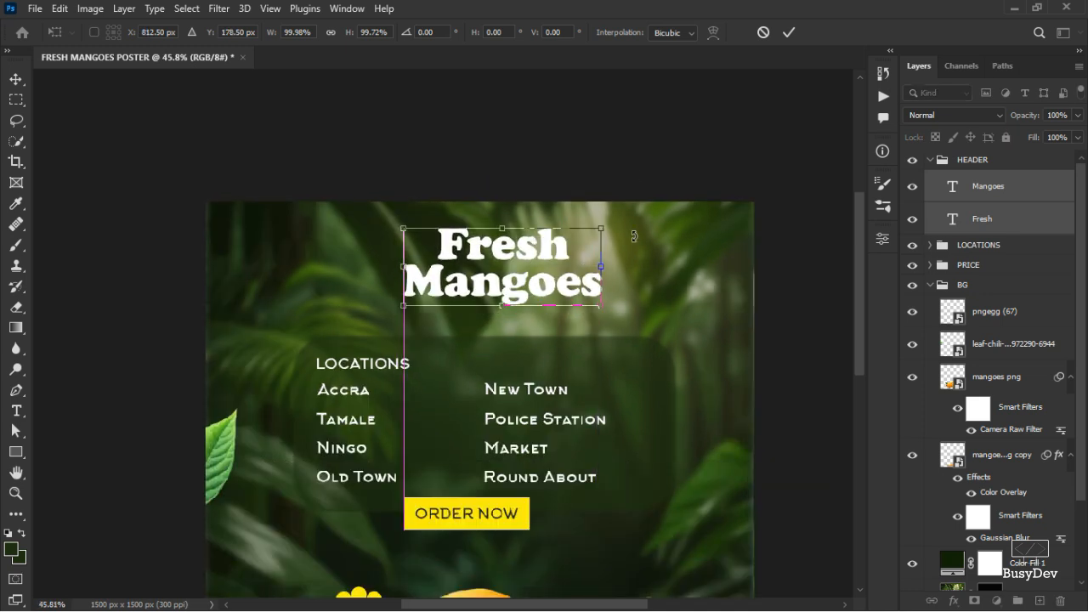
{"action": "left_click", "coordinate": [790, 33]}
Move the Mangoes line slightly left and up under Fresh.
{"action": "scroll", "coordinate": [561, 356], "scroll_direction": "up", "scroll_amount": 5}
{"action": "scroll", "coordinate": [568, 265], "scroll_direction": "up", "scroll_amount": 2}
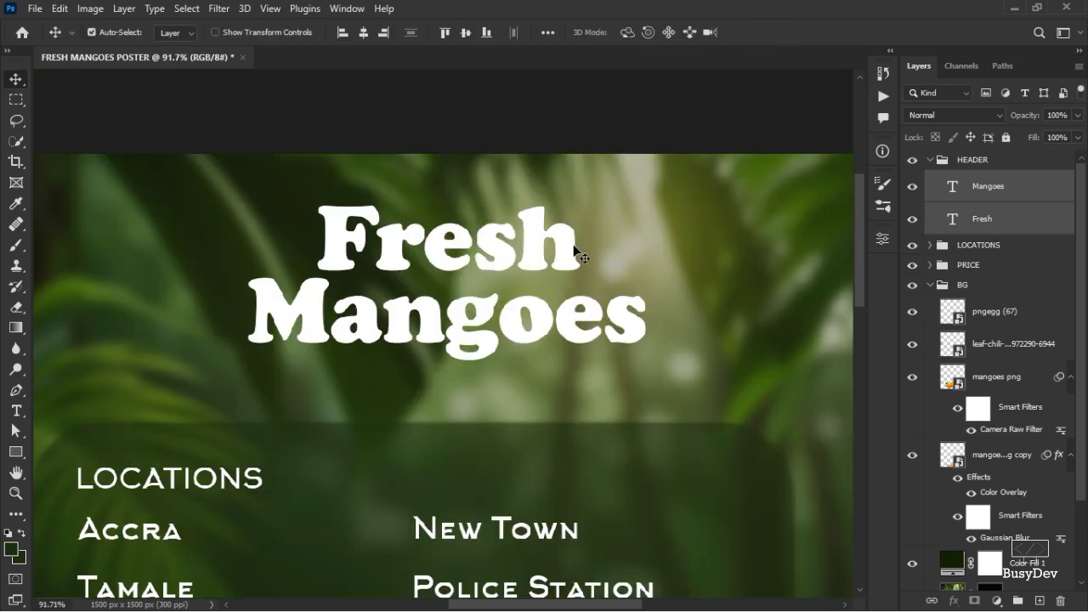
{"action": "scroll", "coordinate": [579, 252], "scroll_direction": "down", "scroll_amount": 2}
{"action": "scroll", "coordinate": [501, 319], "scroll_direction": "up", "scroll_amount": 3}
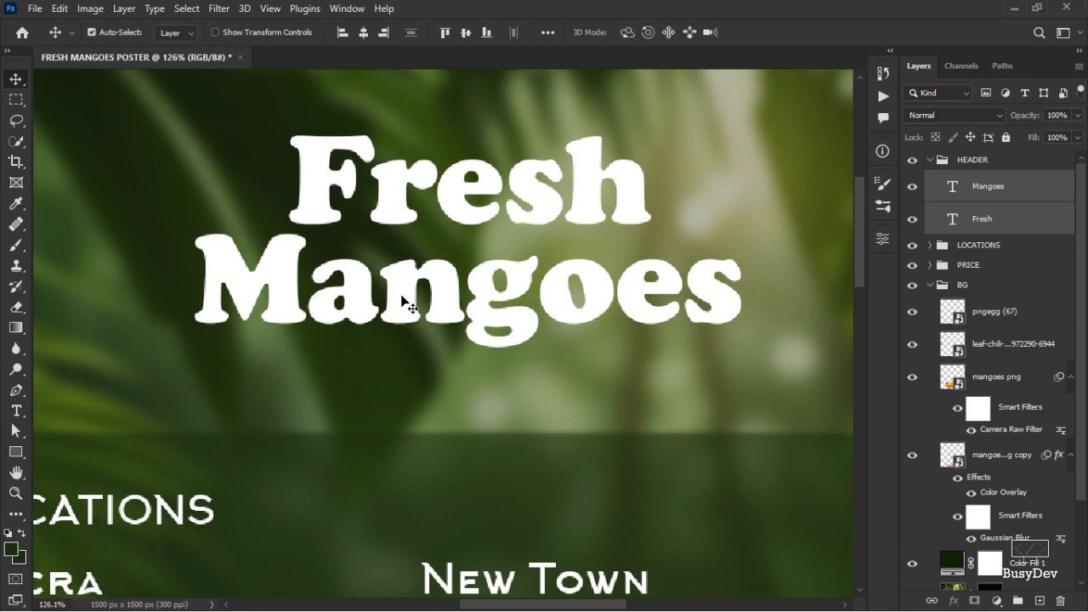
{"action": "left_click_drag", "start_coordinate": [406, 302], "coordinate": [383, 306]}
{"action": "left_click", "coordinate": [777, 182]}
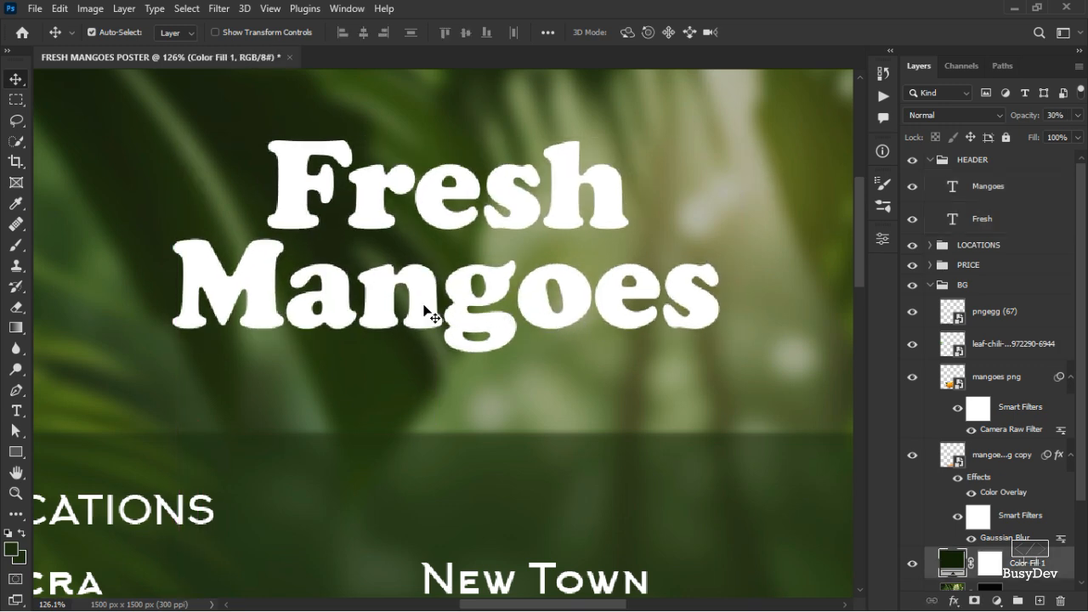
{"action": "left_click_drag", "start_coordinate": [425, 311], "coordinate": [395, 302]}
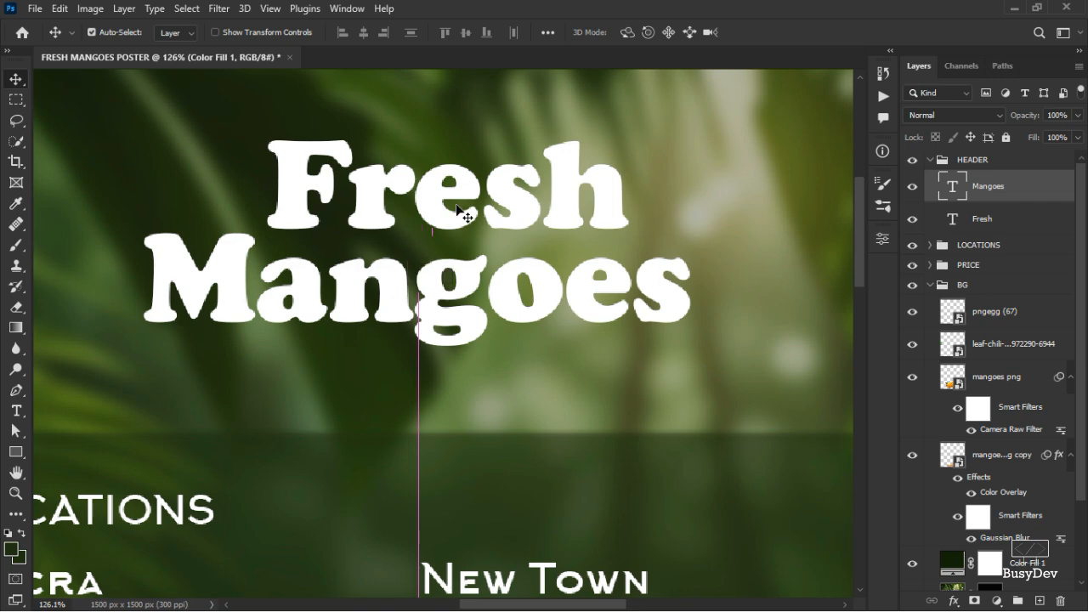
Reposition the Fresh line to sit centred above Mangoes.
{"action": "mouse_move", "coordinate": [444, 228]}
{"action": "left_mouse_down"}
{"action": "mouse_move", "coordinate": [421, 228]}
{"action": "mouse_move", "coordinate": [447, 233]}
{"action": "left_mouse_up"}
{"action": "scroll", "coordinate": [459, 265], "scroll_direction": "down", "scroll_amount": 3}
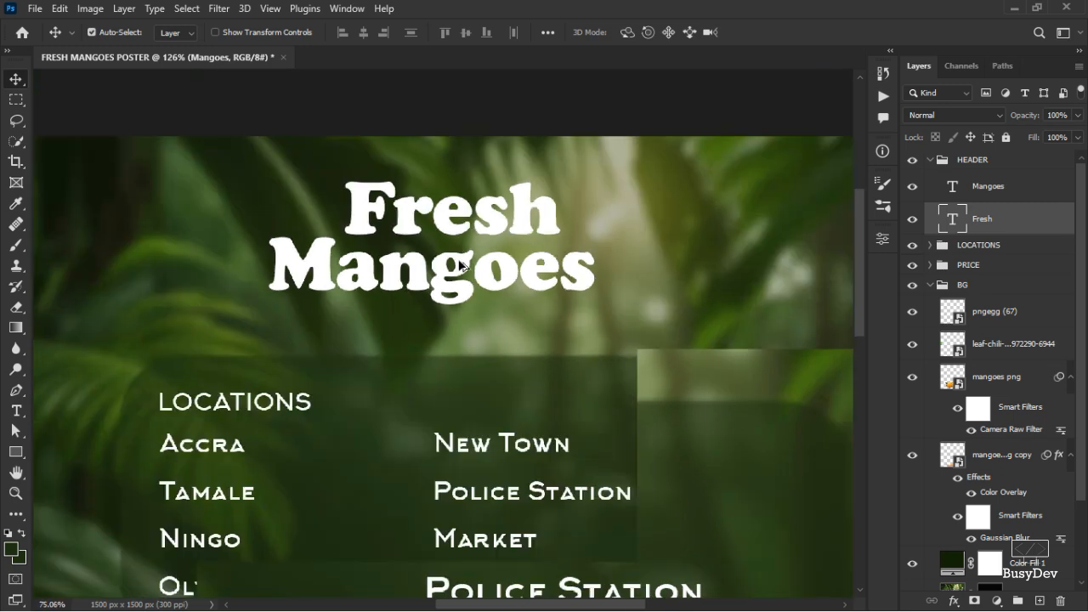
{"action": "scroll", "coordinate": [352, 236], "scroll_direction": "up", "scroll_amount": 1}
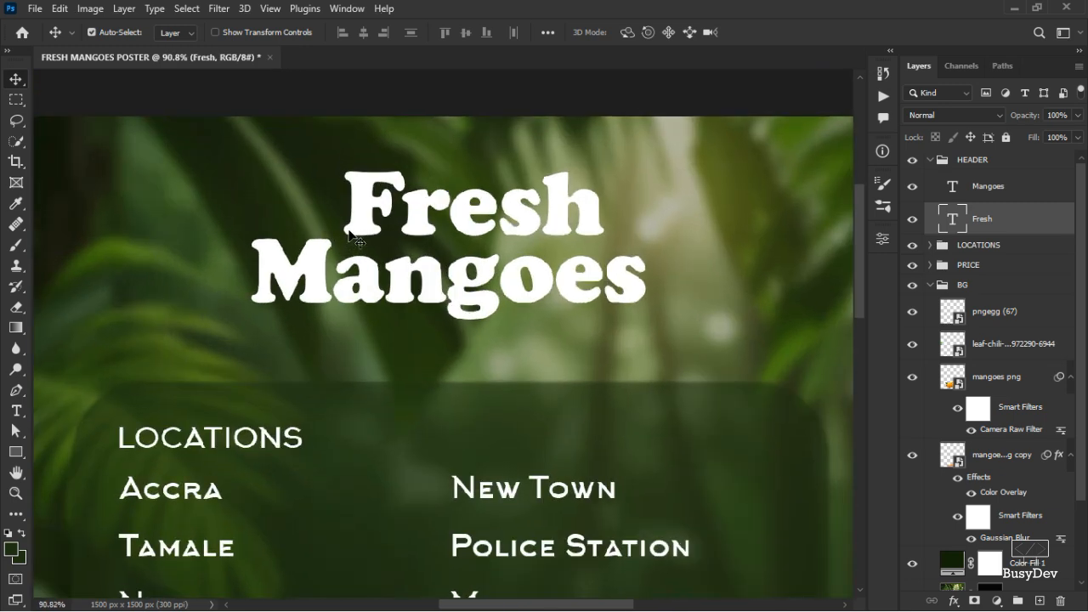
{"action": "left_click_drag", "start_coordinate": [423, 233], "coordinate": [470, 241]}
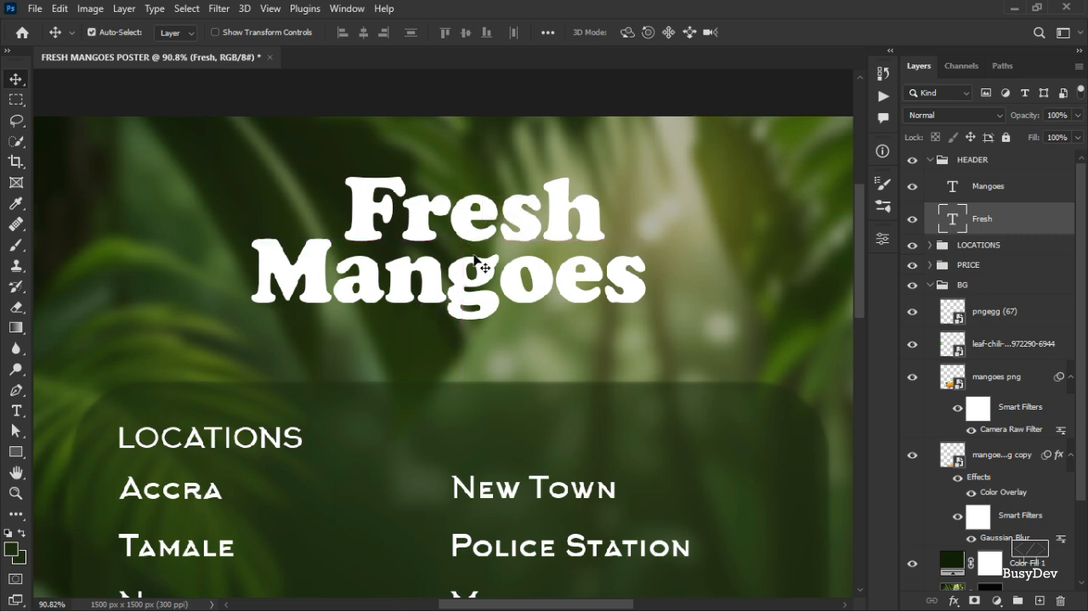
Select both headline text layers and duplicate them once.
{"action": "scroll", "coordinate": [476, 263], "scroll_direction": "down", "scroll_amount": 5}
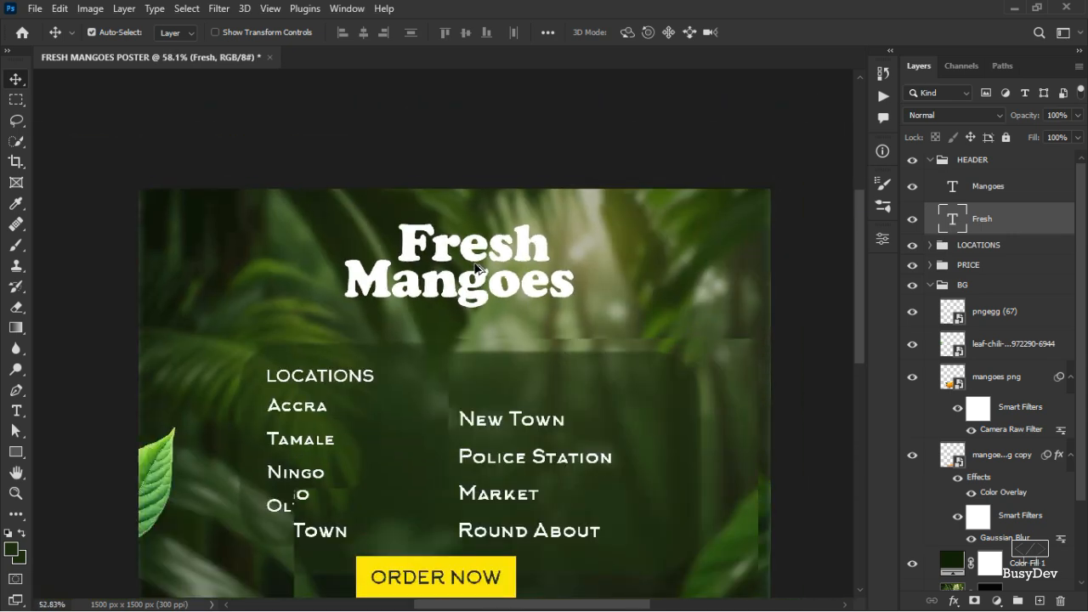
{"action": "scroll", "coordinate": [476, 268], "scroll_direction": "up", "scroll_amount": 5}
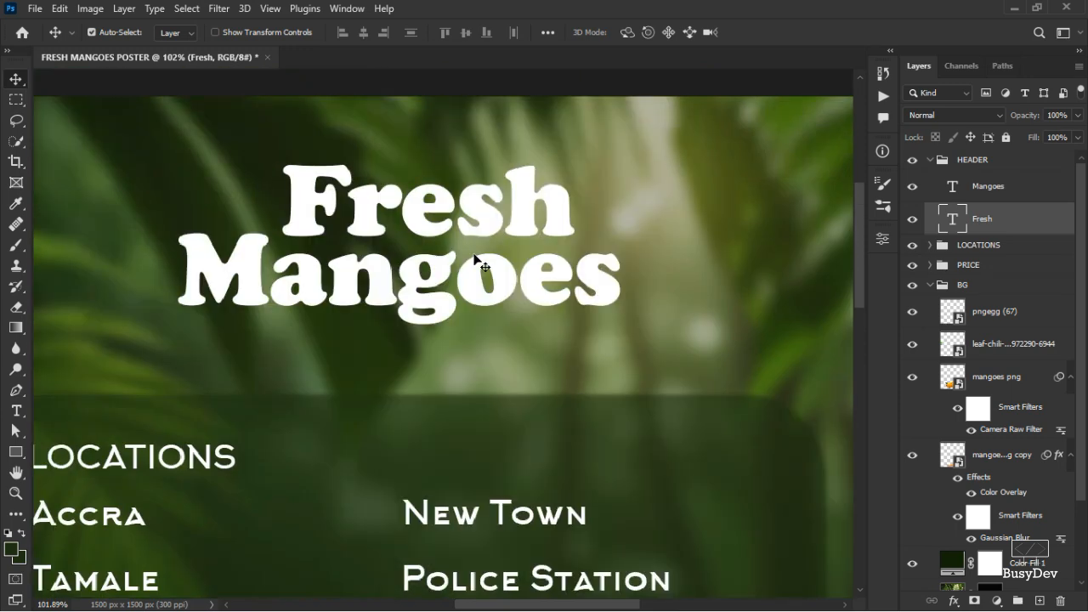
{"action": "scroll", "coordinate": [475, 258], "scroll_direction": "up", "scroll_amount": 3}
{"action": "scroll", "coordinate": [476, 257], "scroll_direction": "down", "scroll_amount": 2}
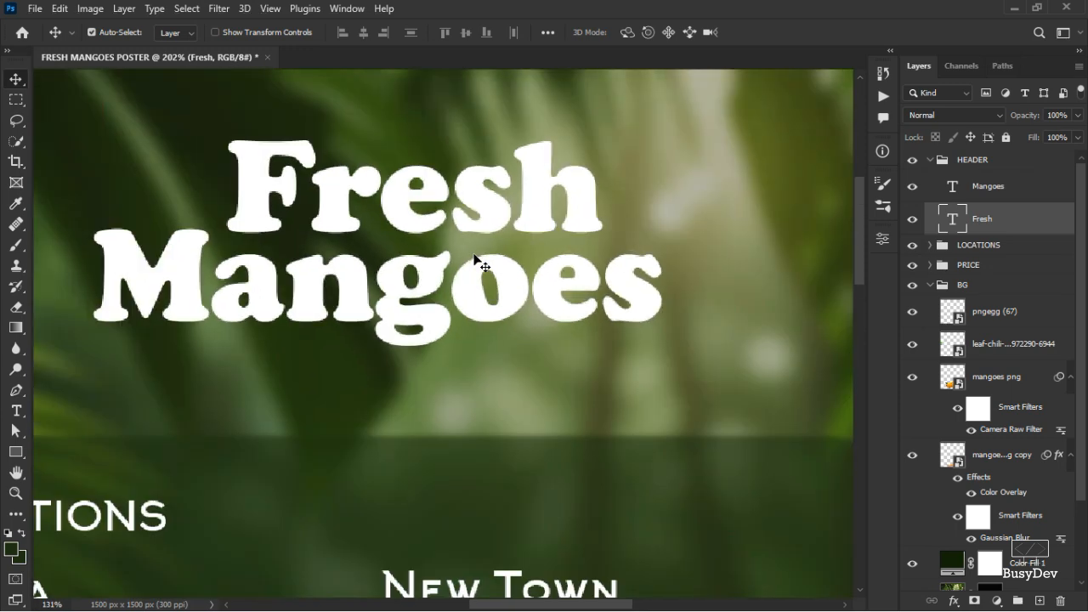
{"action": "left_click", "coordinate": [1012, 197], "text": "shift"}
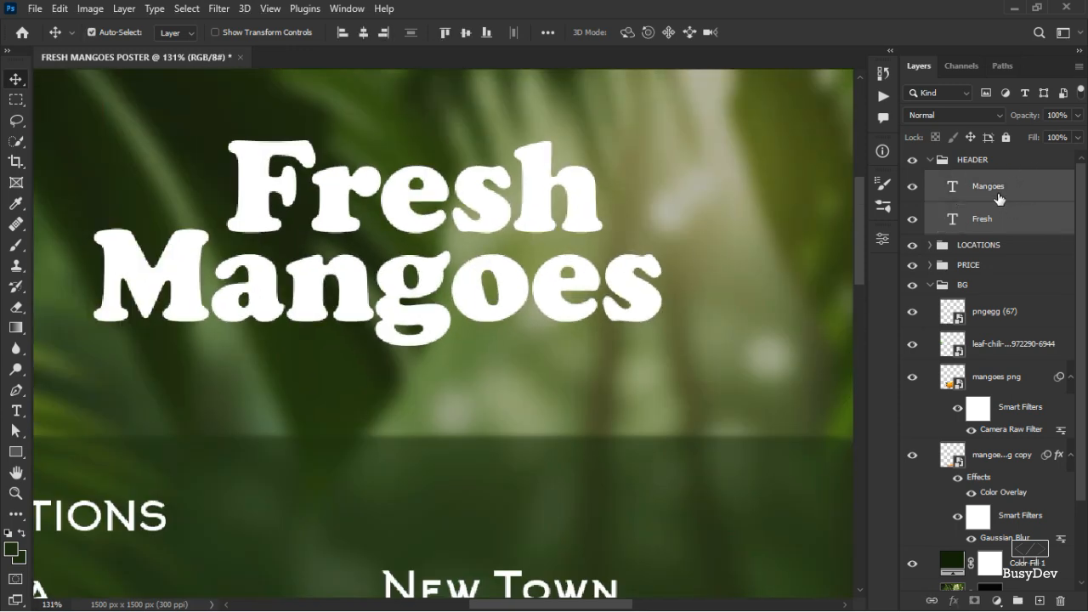
{"action": "key", "text": "ctrl+j"}
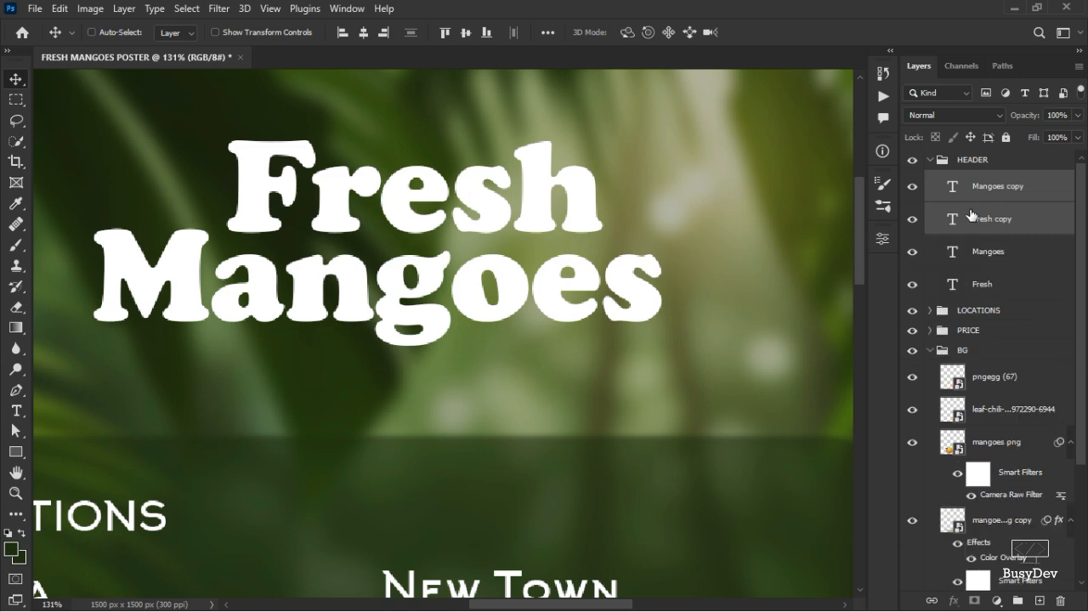
{"action": "key", "text": "ctrl+j"}
{"action": "key", "text": "ctrl+z"}
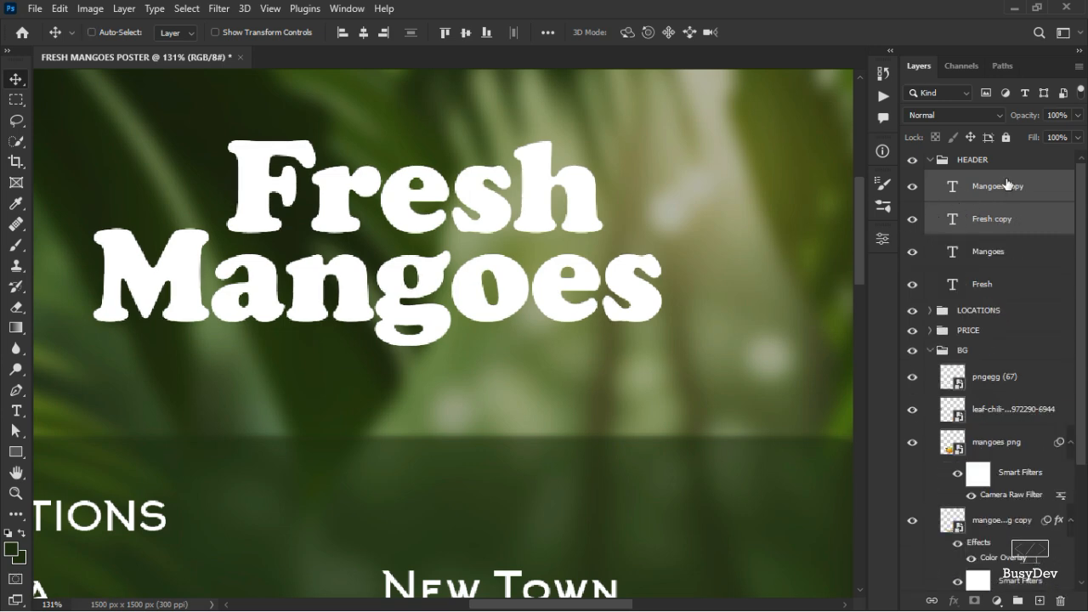
Set the duplicated headline layers' text colour to bright green in Character properties.
{"action": "left_click", "coordinate": [883, 242]}
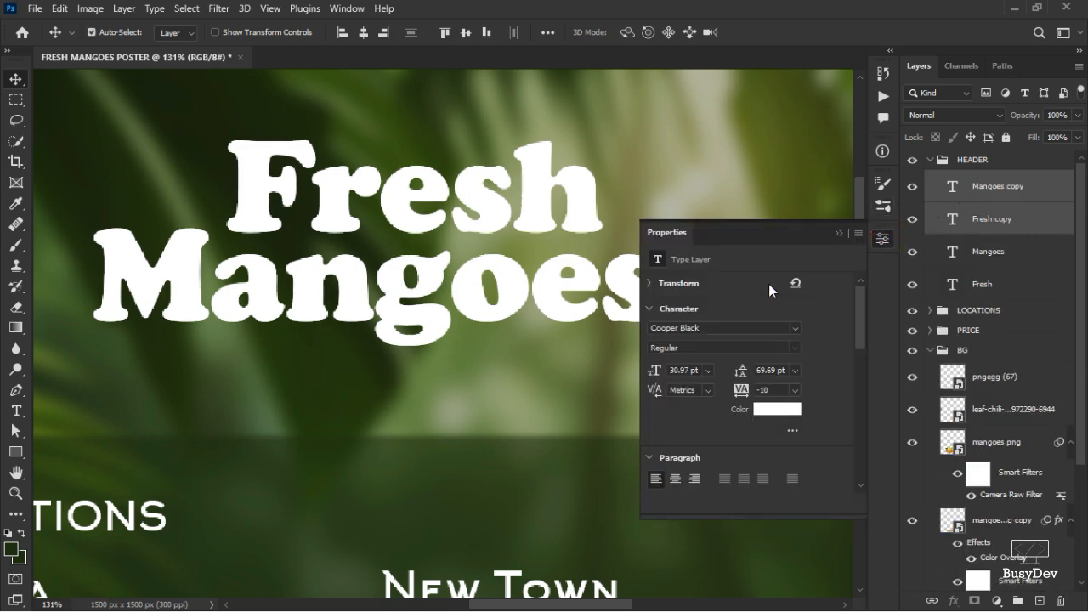
{"action": "left_click", "coordinate": [773, 410]}
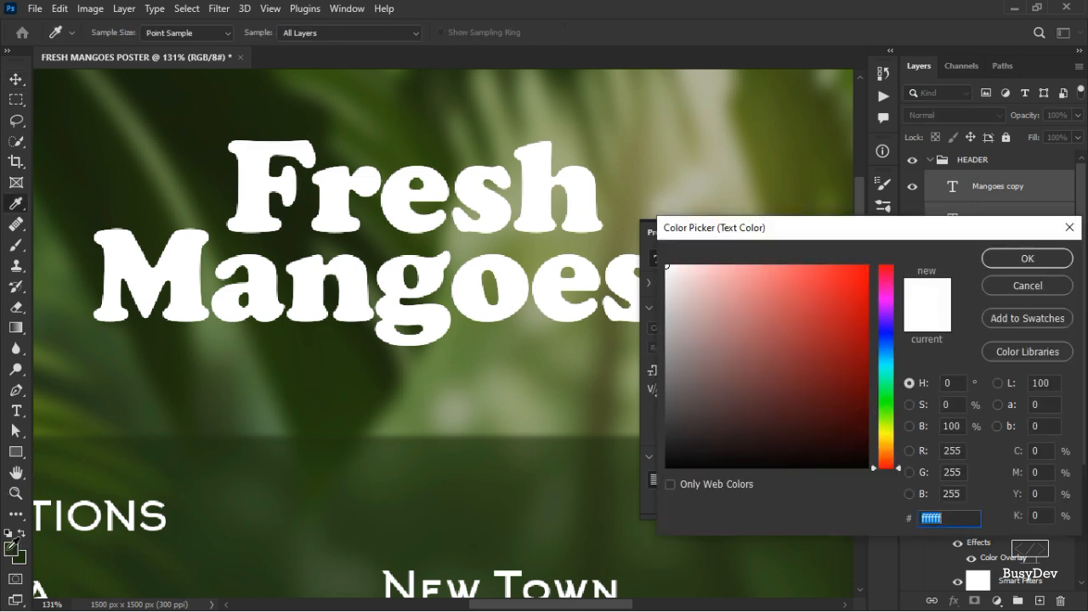
{"action": "type", "text": "1a2d0c"}
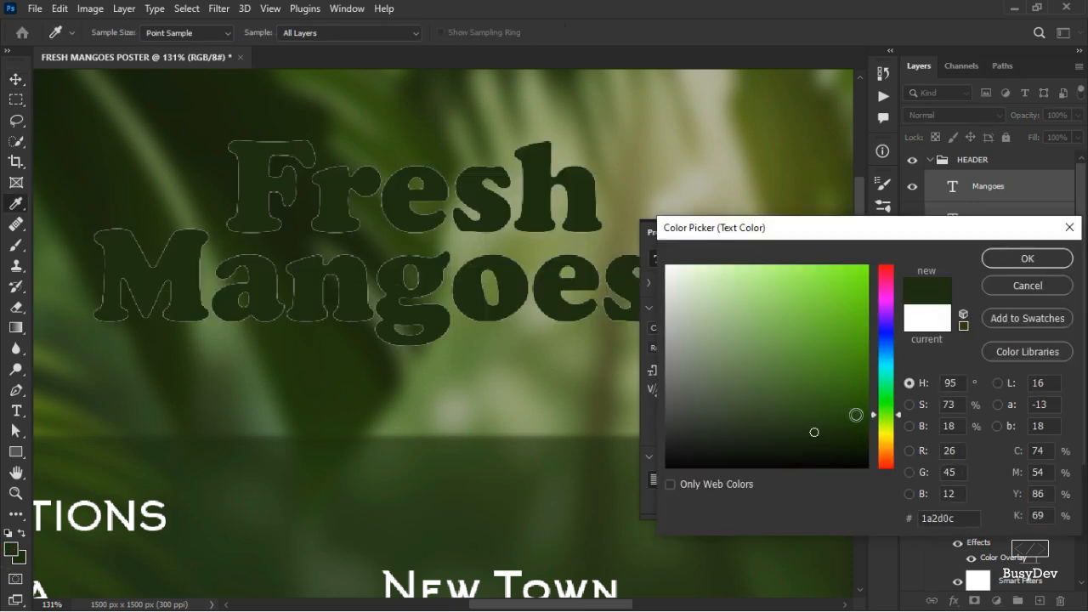
{"action": "mouse_move", "coordinate": [814, 432]}
{"action": "left_mouse_down"}
{"action": "mouse_move", "coordinate": [846, 413]}
{"action": "mouse_move", "coordinate": [859, 282]}
{"action": "mouse_move", "coordinate": [889, 241]}
{"action": "left_mouse_up"}
{"action": "left_click", "coordinate": [1027, 259]}
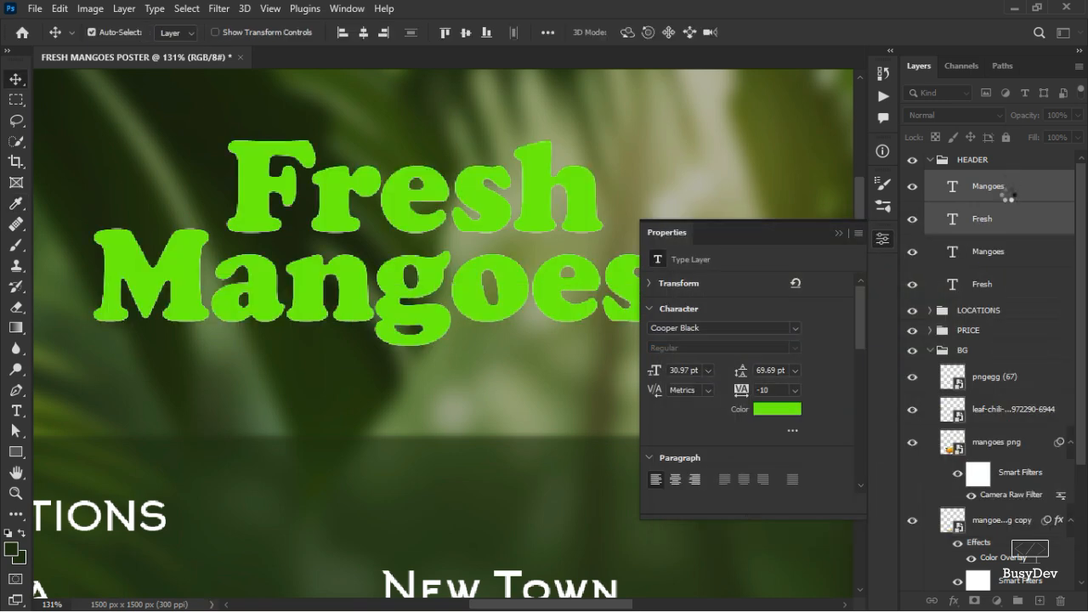
Move the green copies beneath the white headline layers and convert them into a smart object.
{"action": "left_click_drag", "start_coordinate": [1005, 189], "coordinate": [948, 297]}
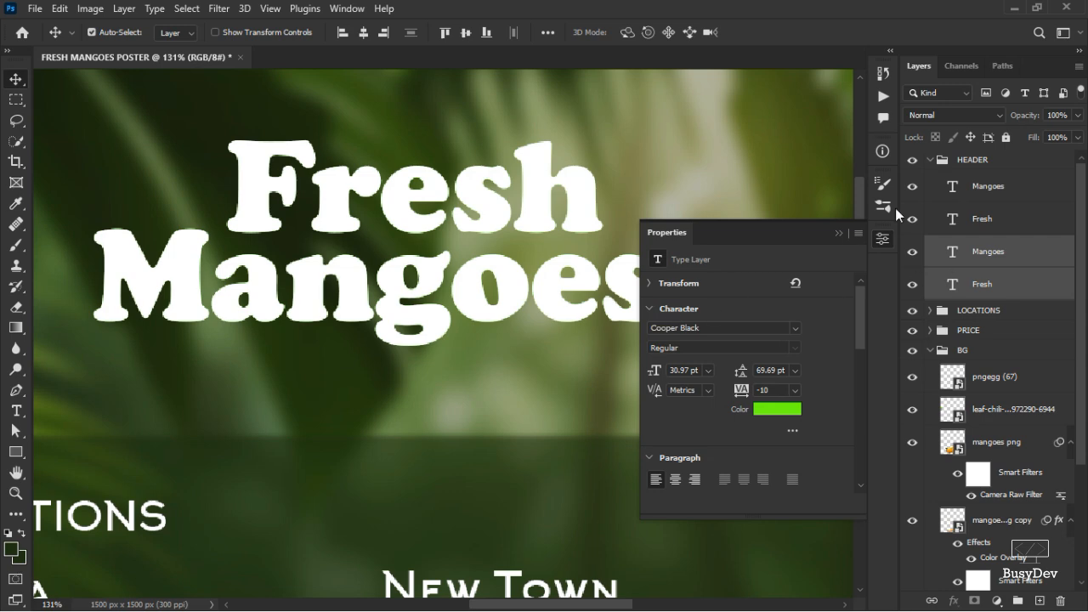
{"action": "left_click", "coordinate": [883, 240]}
{"action": "right_click", "coordinate": [980, 259]}
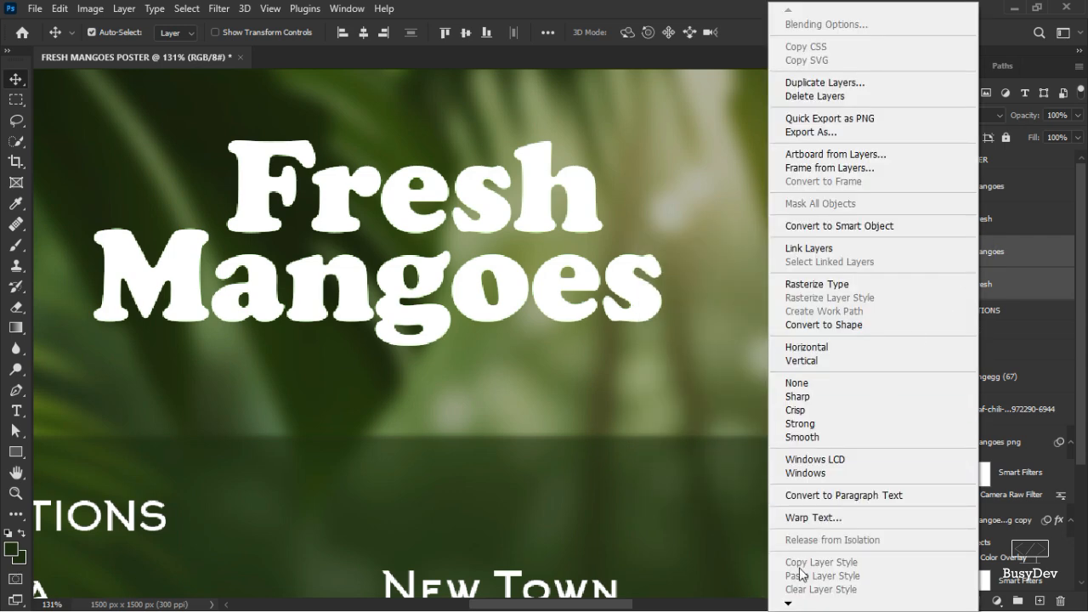
{"action": "left_click", "coordinate": [821, 226]}
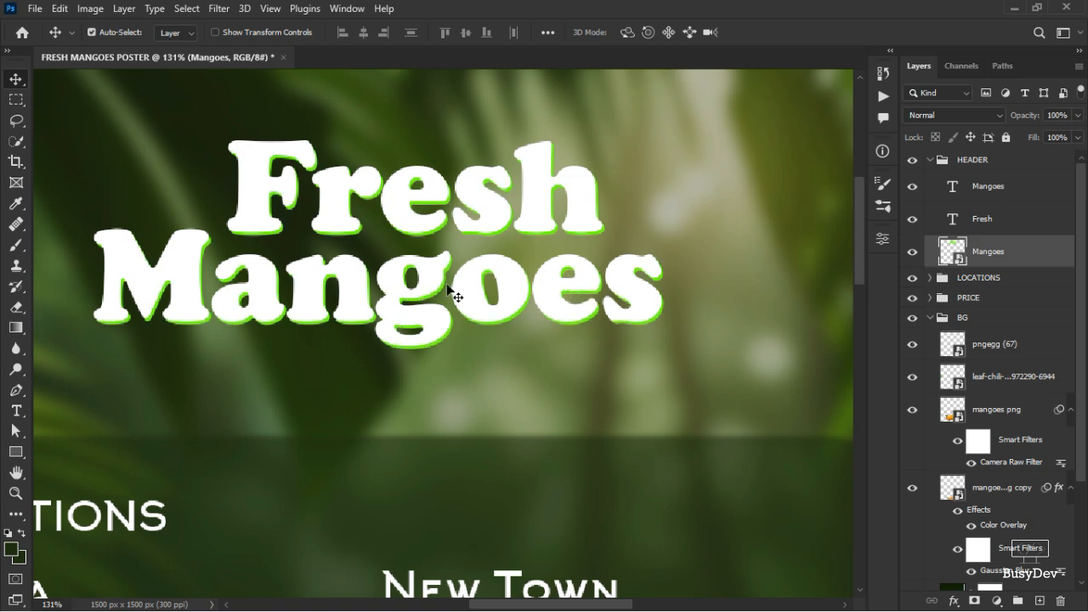
{"action": "scroll", "coordinate": [367, 282], "scroll_direction": "up", "scroll_amount": 5}
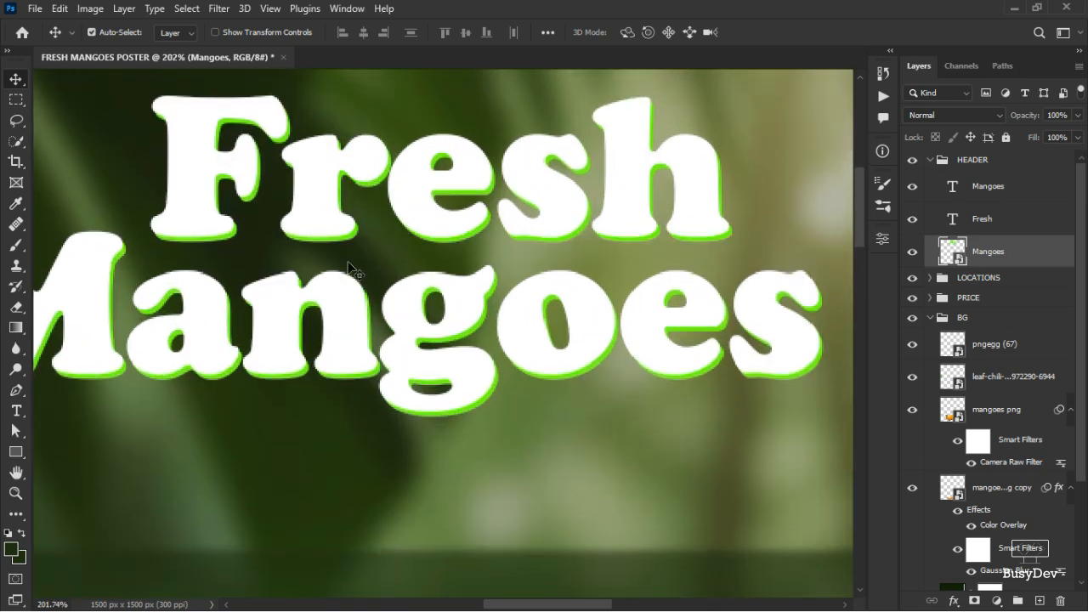
{"action": "scroll", "coordinate": [583, 231], "scroll_direction": "up", "scroll_amount": 1}
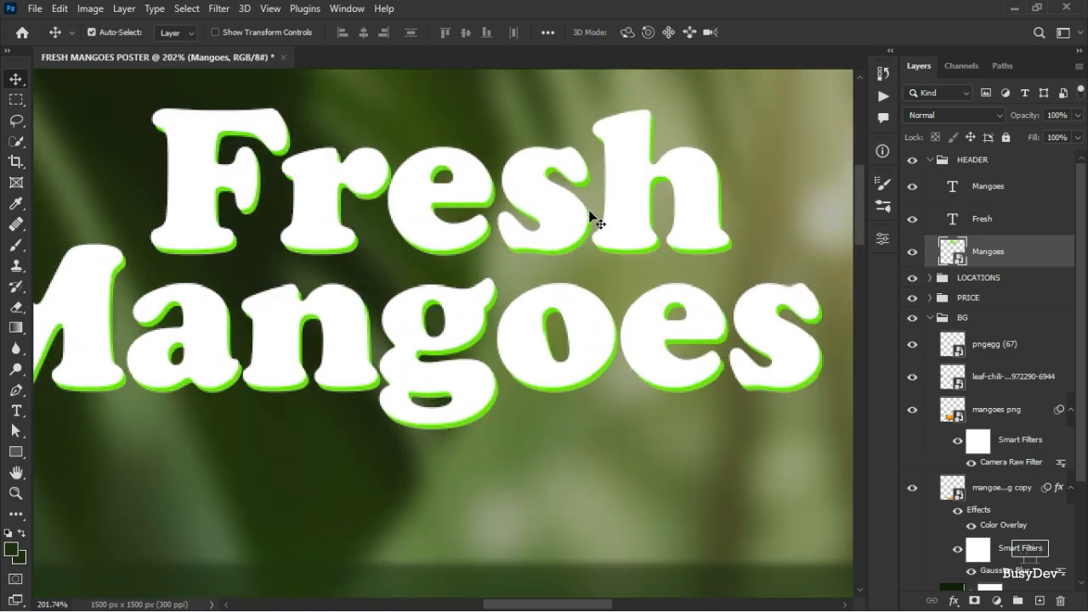
Select the white Fresh and Mangoes text layers and duplicate them once more.
{"action": "scroll", "coordinate": [565, 238], "scroll_direction": "up", "scroll_amount": 5}
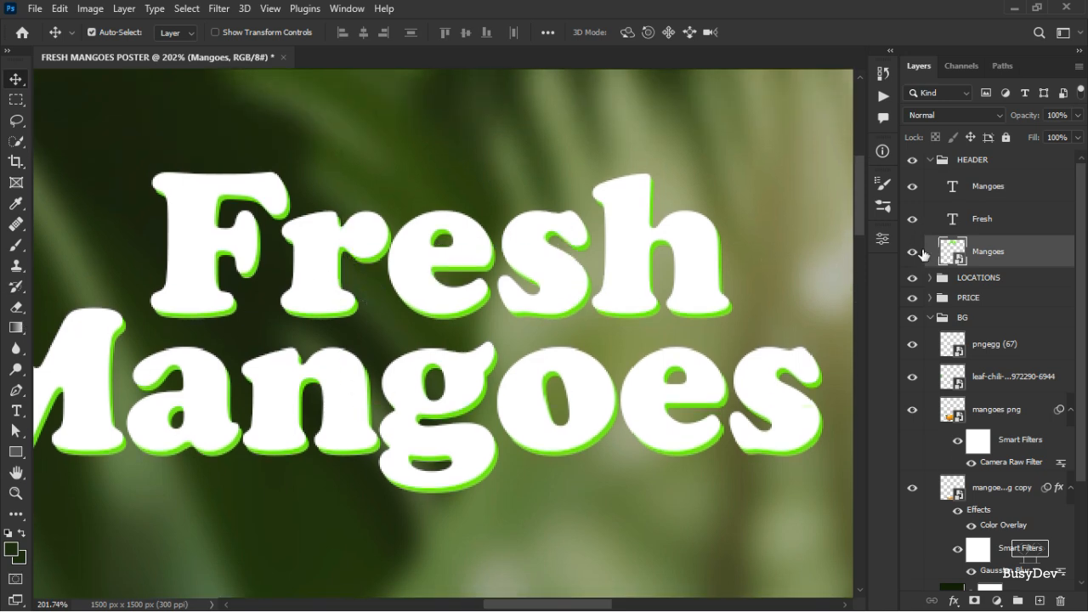
{"action": "scroll", "coordinate": [756, 277], "scroll_direction": "up", "scroll_amount": 3}
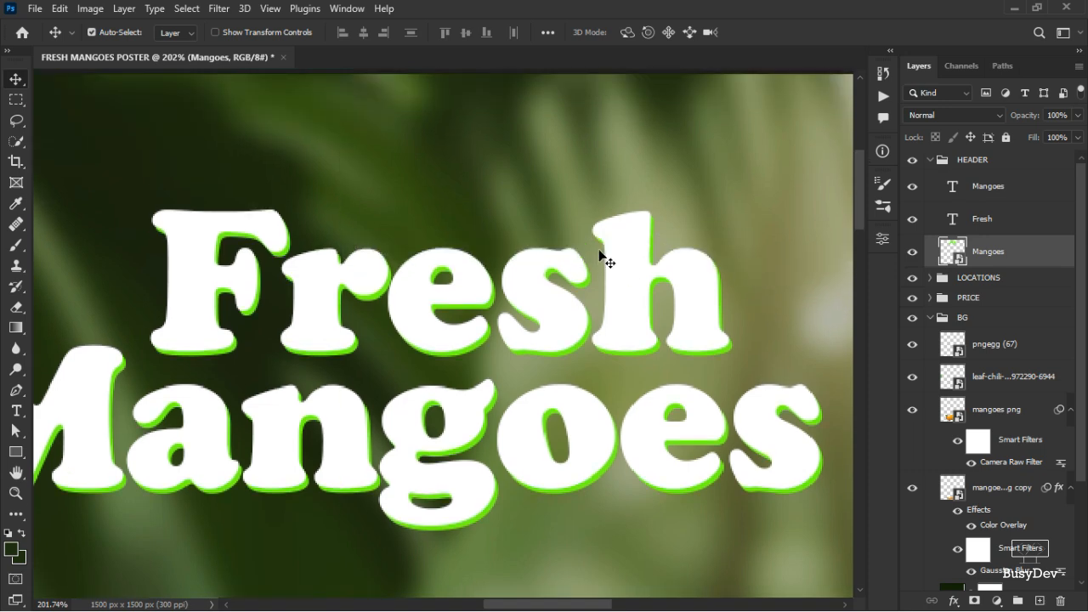
{"action": "scroll", "coordinate": [574, 273], "scroll_direction": "up", "scroll_amount": 5}
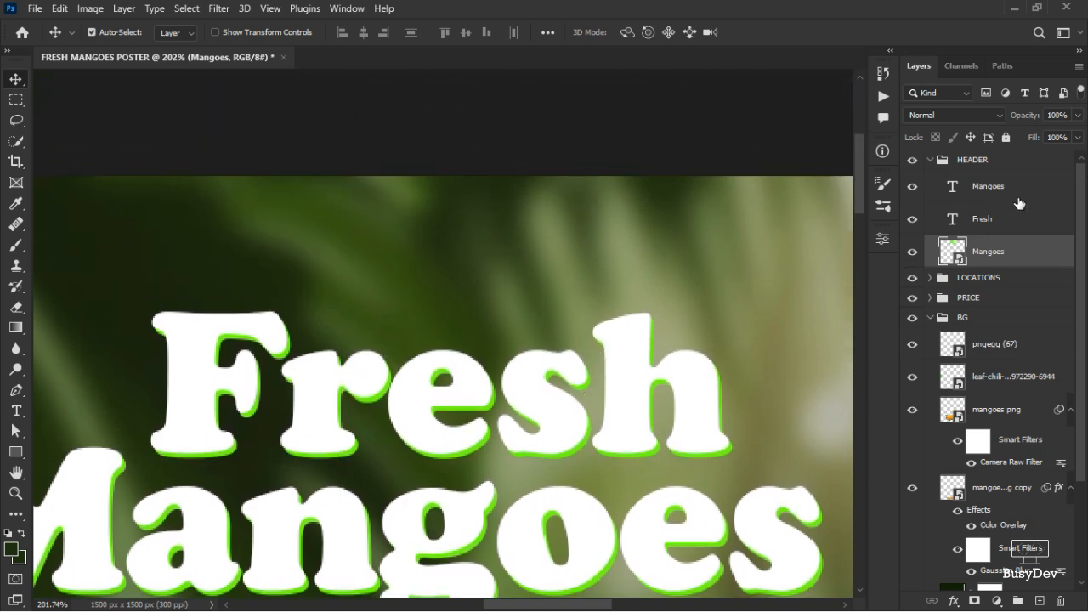
{"action": "left_click", "coordinate": [1006, 224]}
{"action": "left_click", "coordinate": [1032, 197], "text": "shift"}
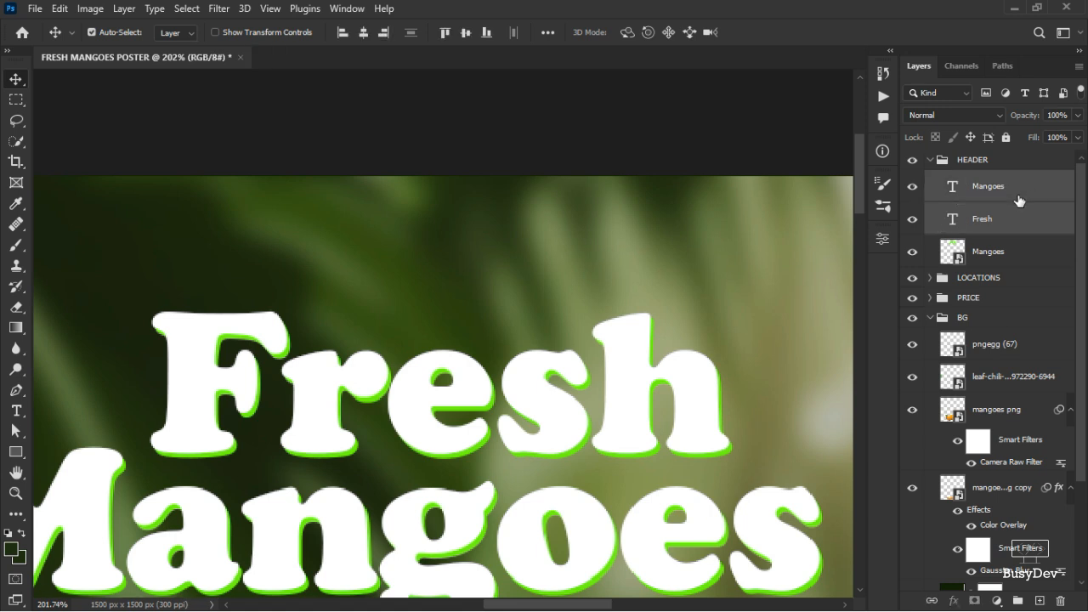
{"action": "key", "text": "ctrl+j"}
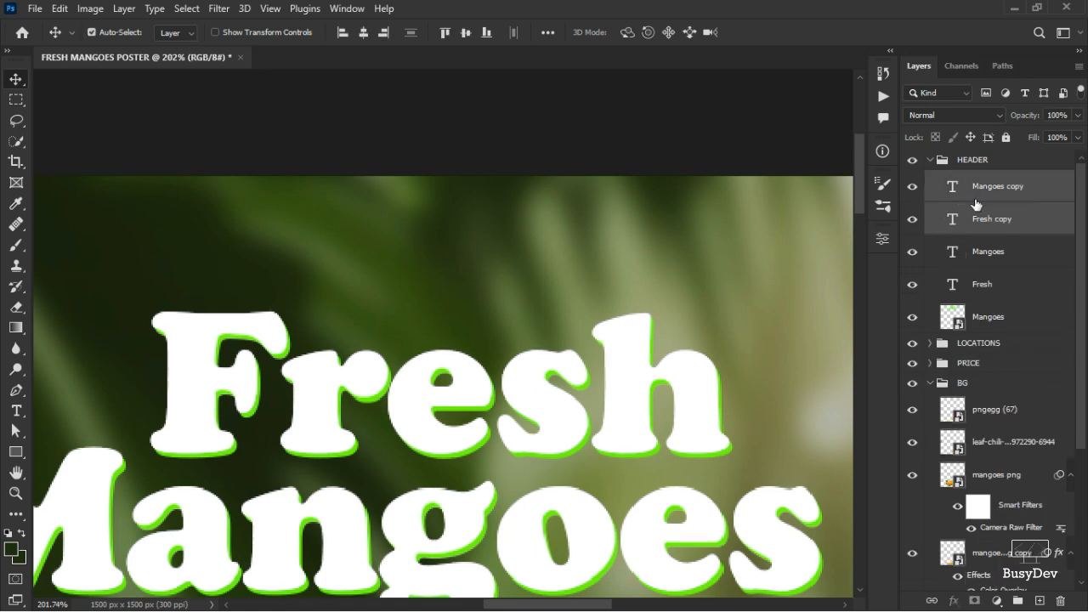
Set the duplicated headline text colour to dark green 1a2d0c by sampling it from the background.
{"action": "left_click", "coordinate": [883, 240]}
{"action": "left_click", "coordinate": [761, 412]}
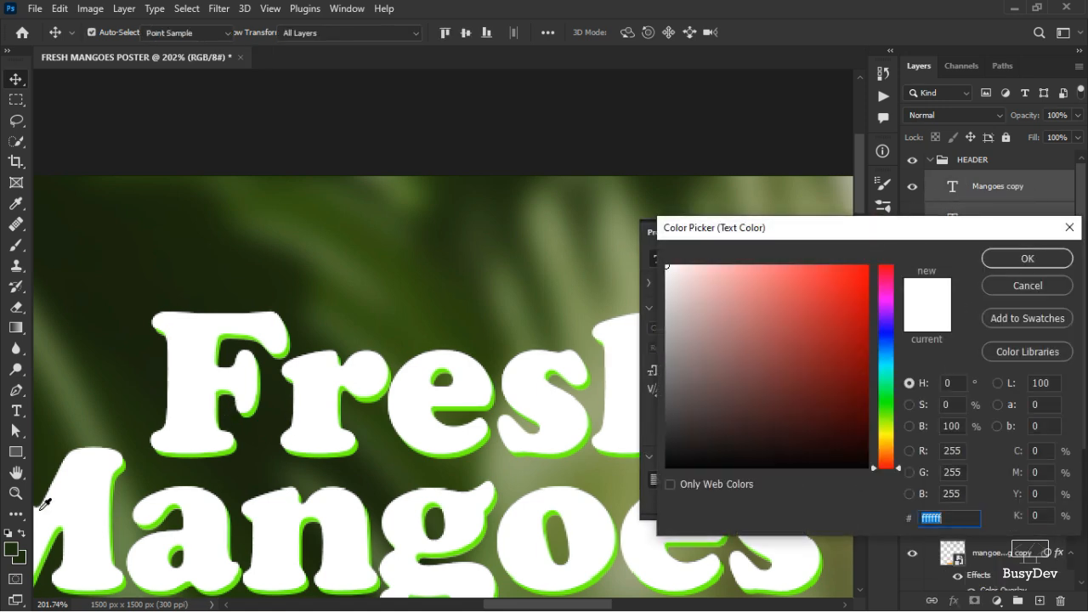
{"action": "left_click", "coordinate": [40, 509]}
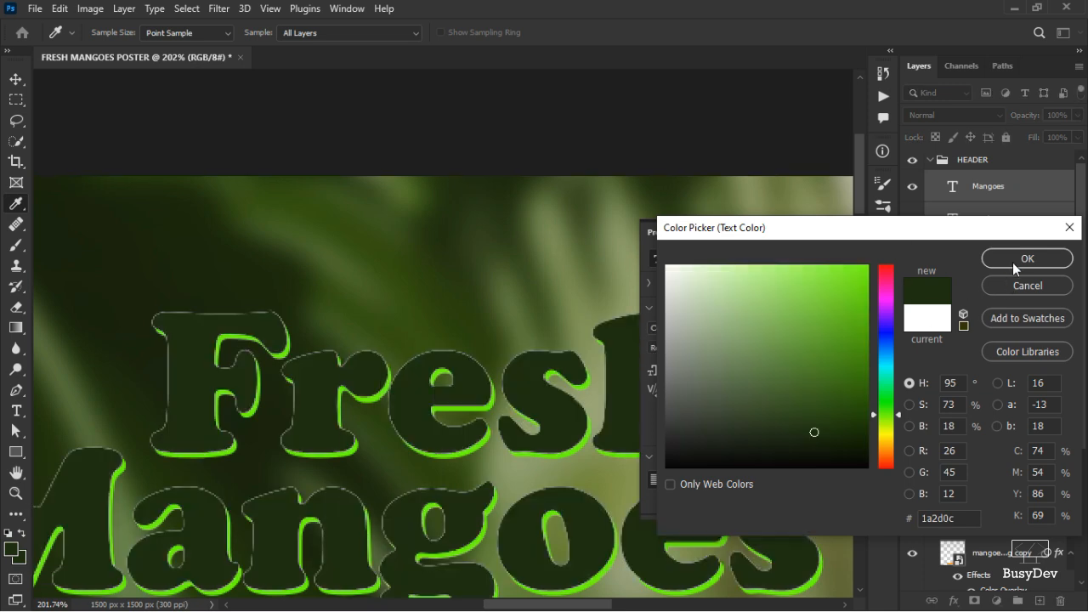
{"action": "left_click", "coordinate": [1015, 260]}
Move the dark green copies beneath the green headline smart object and convert them into a smart object.
{"action": "left_click_drag", "start_coordinate": [1024, 189], "coordinate": [1006, 336]}
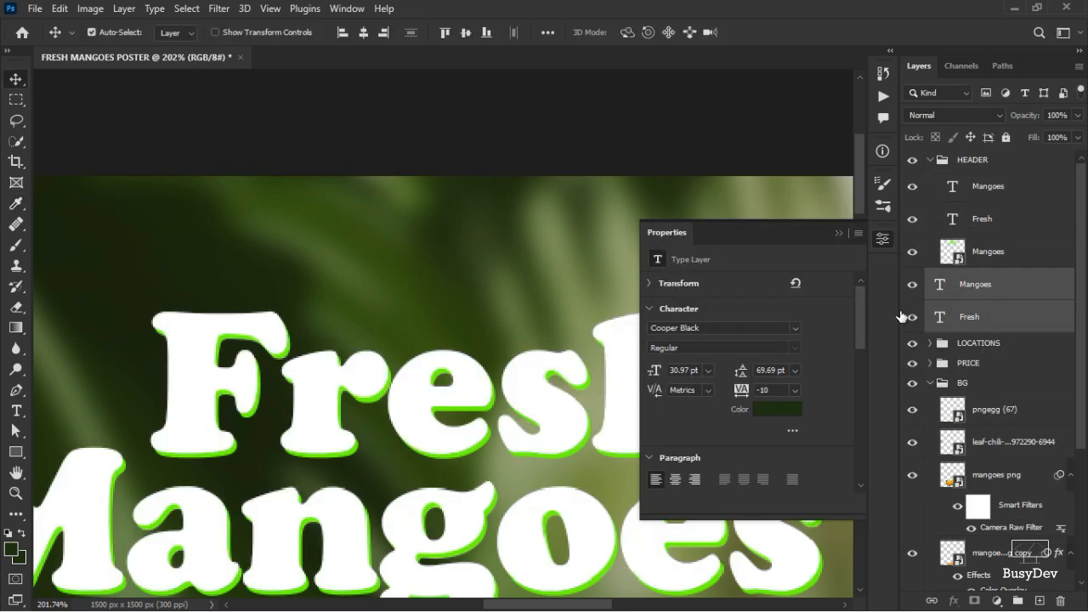
{"action": "right_click", "coordinate": [948, 291]}
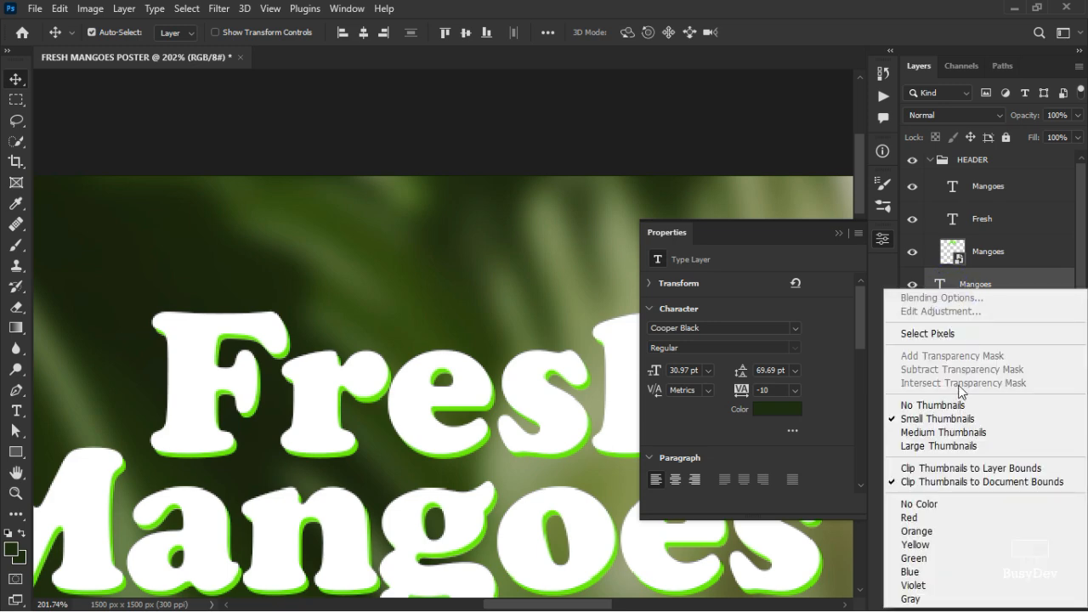
{"action": "left_click", "coordinate": [1030, 287]}
{"action": "right_click", "coordinate": [1022, 289]}
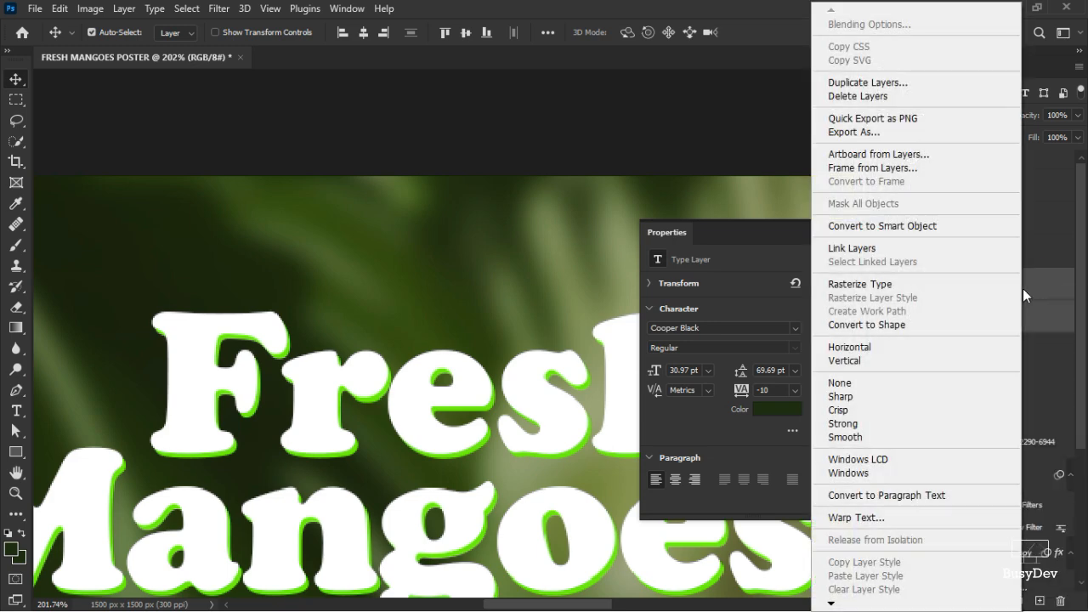
{"action": "left_click", "coordinate": [922, 226]}
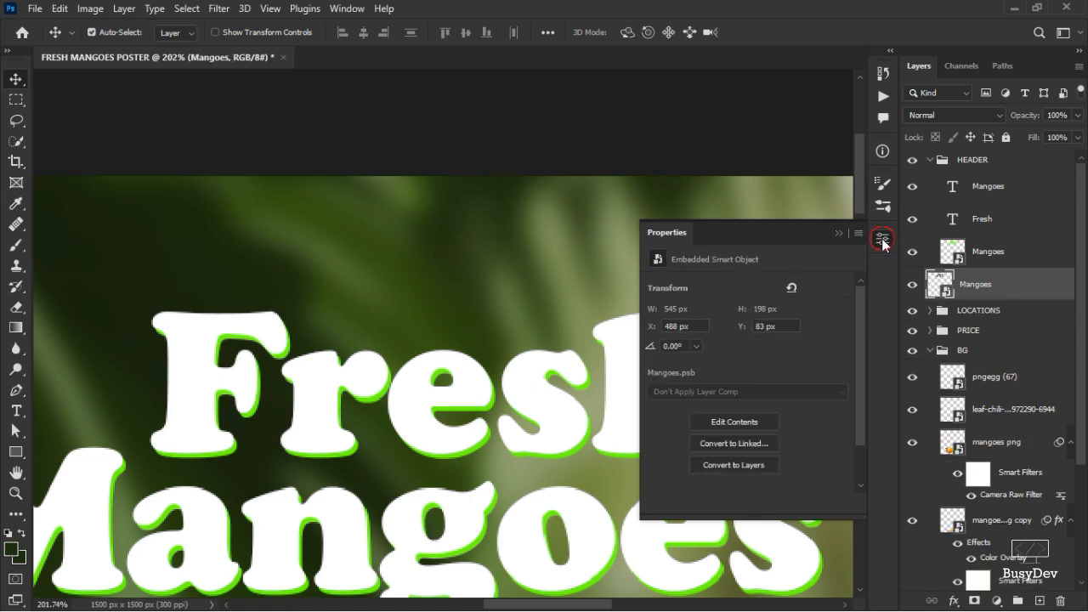
{"action": "left_click", "coordinate": [883, 238]}
Nudge the dark green smart object four pixels right and three pixels down to form a drop shadow.
{"action": "key", "text": "Up"}
{"action": "key", "text": "Right"}
{"action": "key", "text": "Right"}
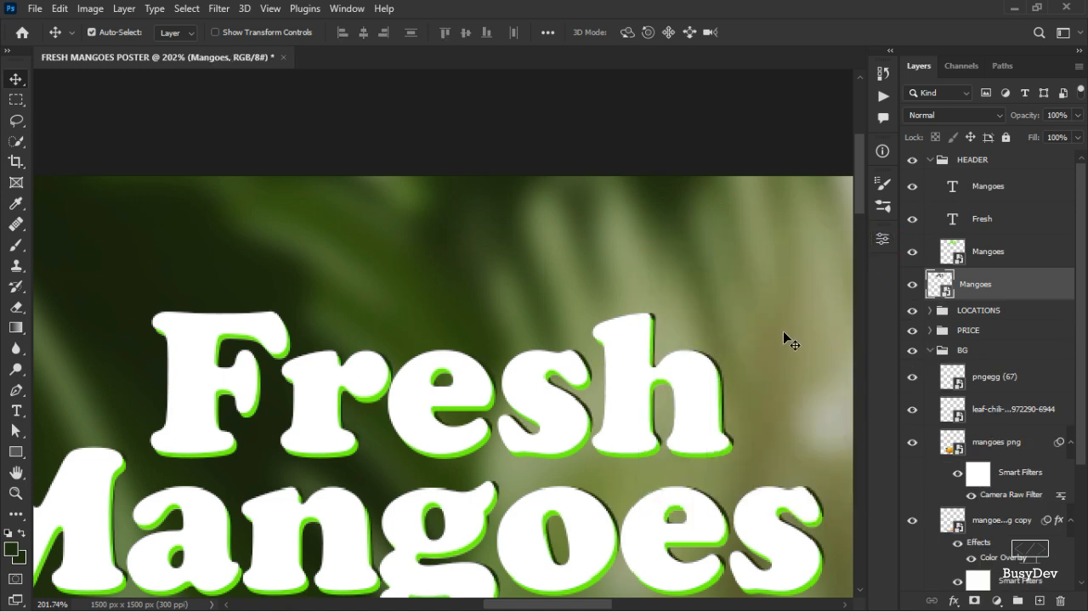
{"action": "key", "text": "Down"}
{"action": "key", "text": "Down"}
{"action": "key", "text": "Right"}
{"action": "key", "text": "Right"}
{"action": "key", "text": "Down"}
{"action": "key", "text": "Down"}
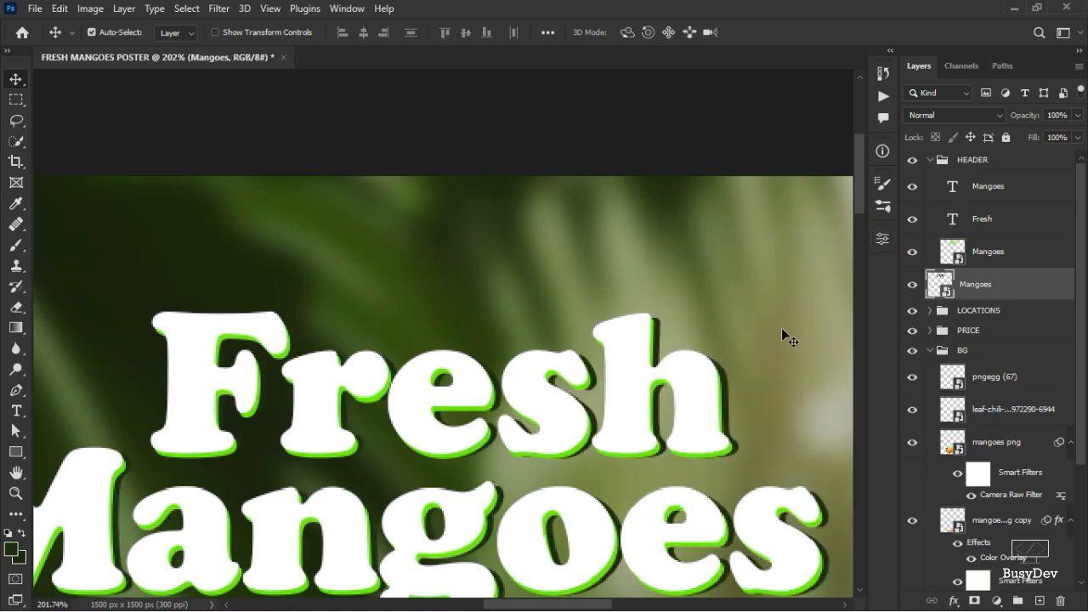
Zoom in and out across the headline to inspect the layered green and dark shadow effect.
{"action": "scroll", "coordinate": [507, 399], "scroll_direction": "up", "scroll_amount": 4}
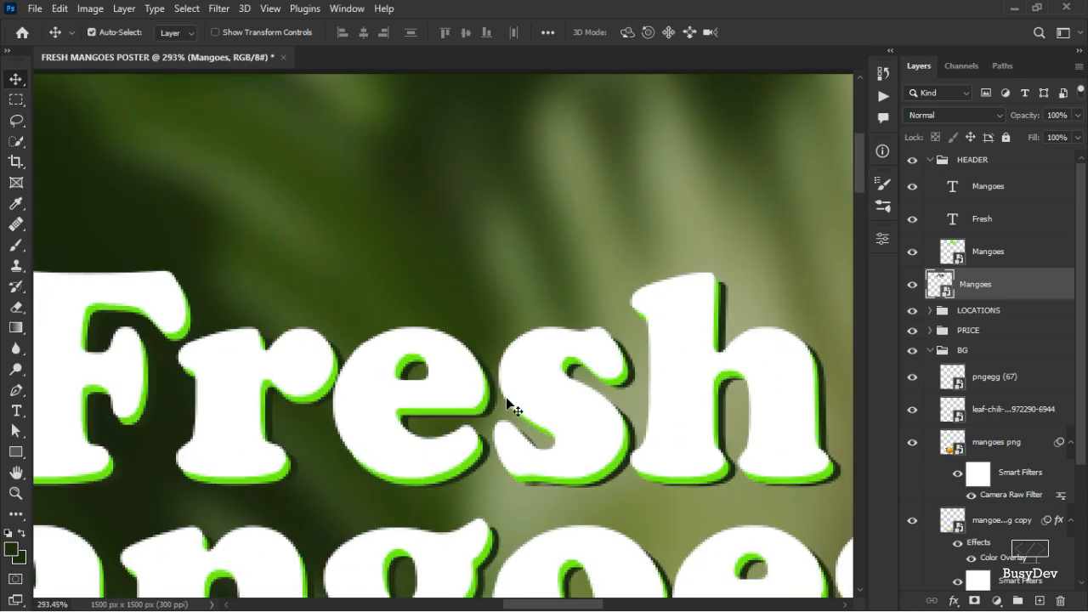
{"action": "scroll", "coordinate": [445, 411], "scroll_direction": "down", "scroll_amount": 4}
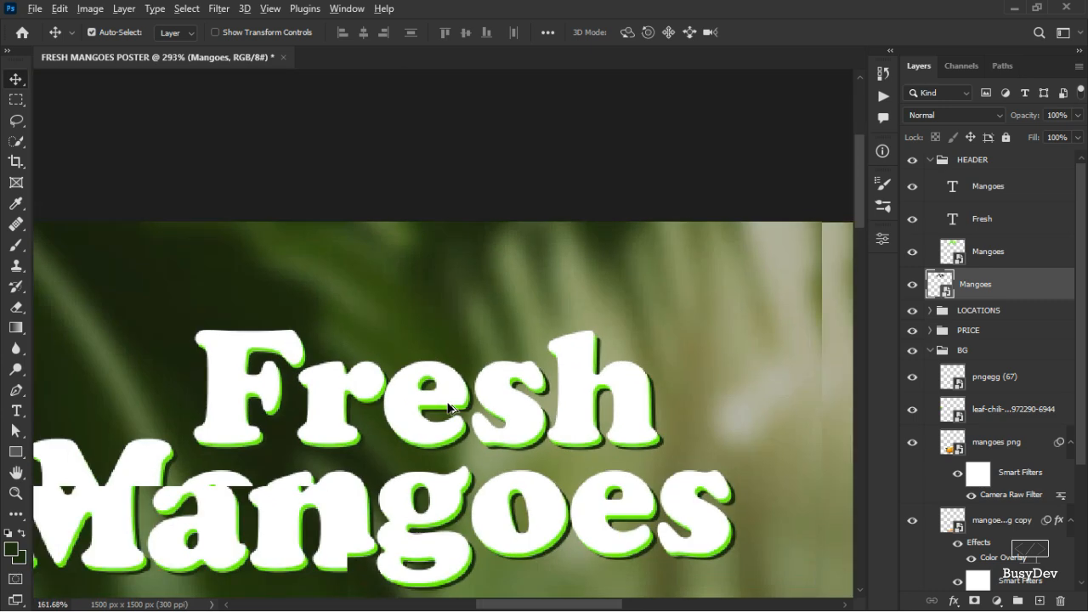
{"action": "scroll", "coordinate": [434, 414], "scroll_direction": "down", "scroll_amount": 3}
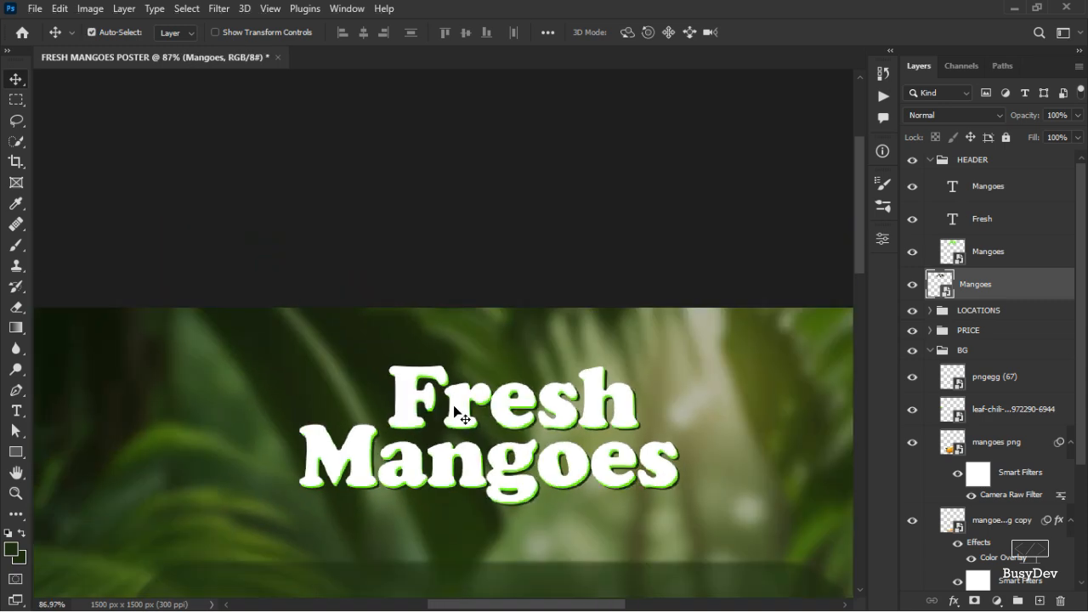
{"action": "scroll", "coordinate": [462, 413], "scroll_direction": "down", "scroll_amount": 3}
{"action": "scroll", "coordinate": [487, 349], "scroll_direction": "down", "scroll_amount": 3}
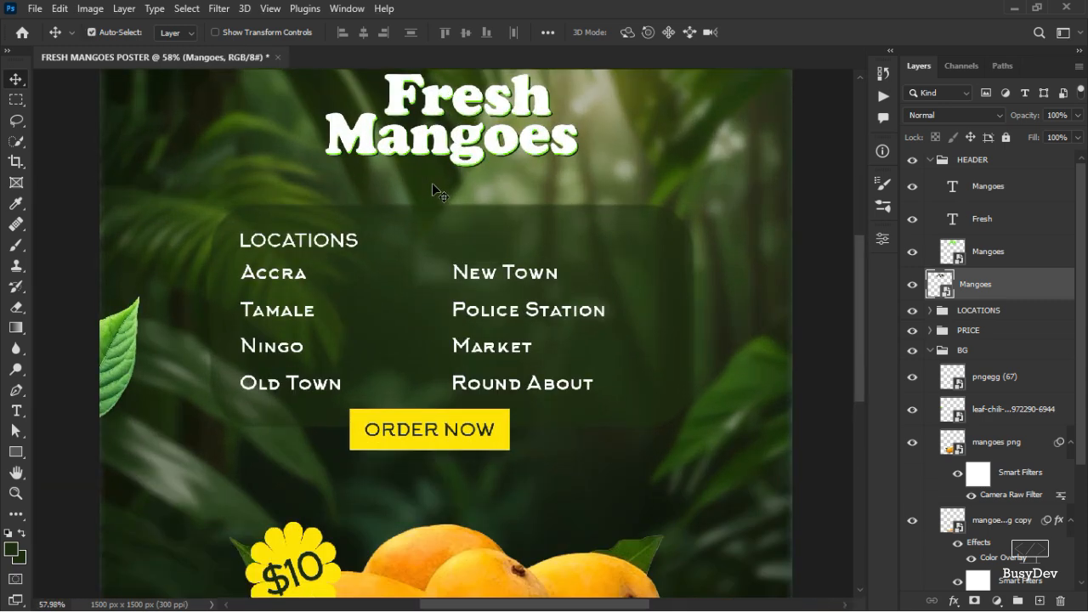
{"action": "scroll", "coordinate": [432, 182], "scroll_direction": "up", "scroll_amount": 5}
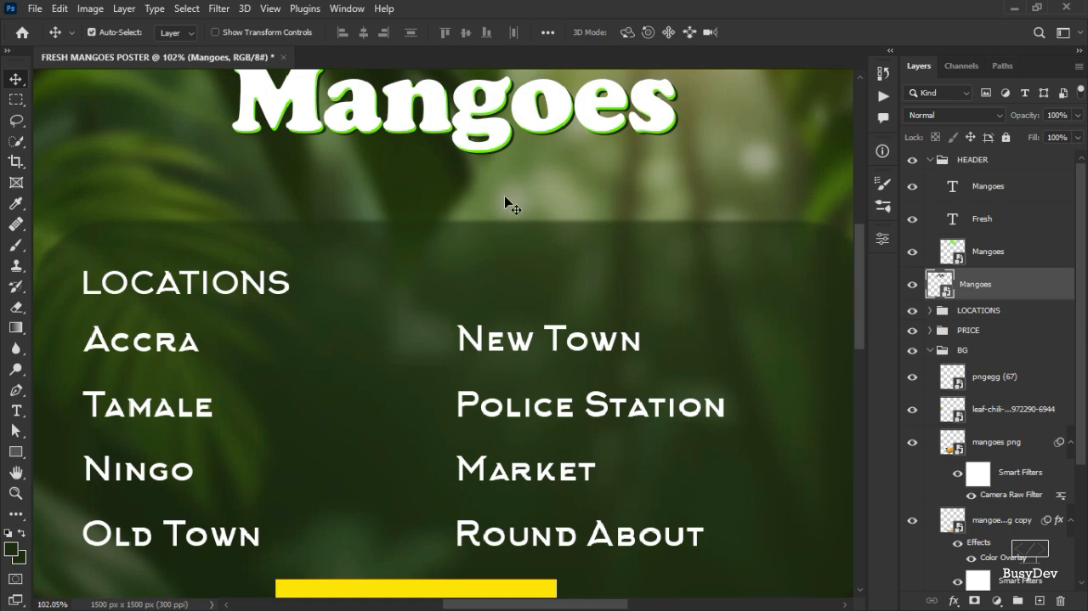
{"action": "scroll", "coordinate": [861, 305], "scroll_direction": "up", "scroll_amount": 3}
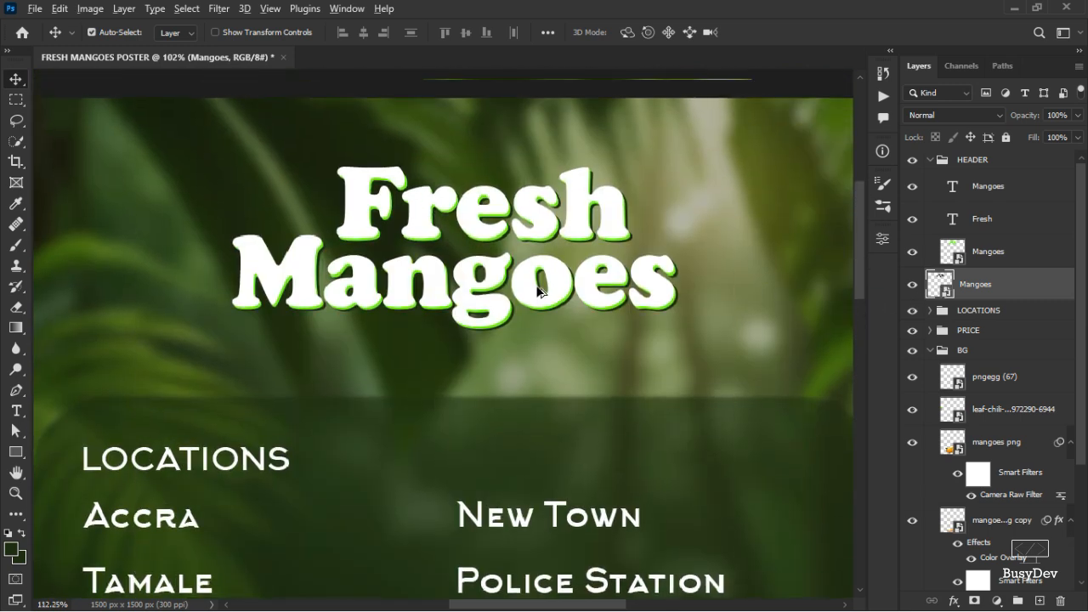
{"action": "scroll", "coordinate": [478, 277], "scroll_direction": "up", "scroll_amount": 3}
{"action": "scroll", "coordinate": [438, 219], "scroll_direction": "up", "scroll_amount": 5}
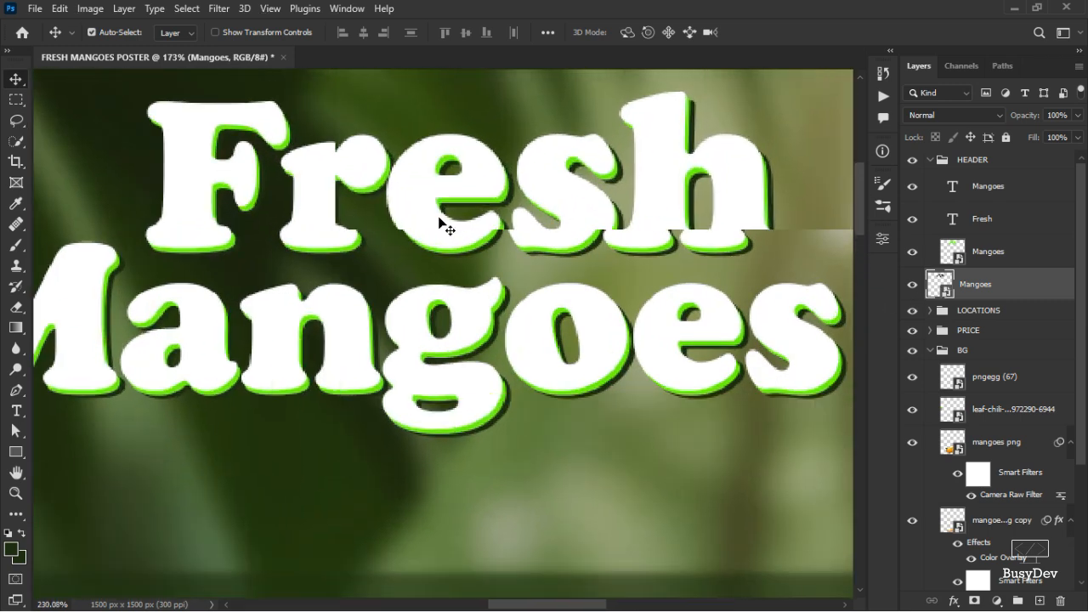
{"action": "scroll", "coordinate": [446, 211], "scroll_direction": "down", "scroll_amount": 2}
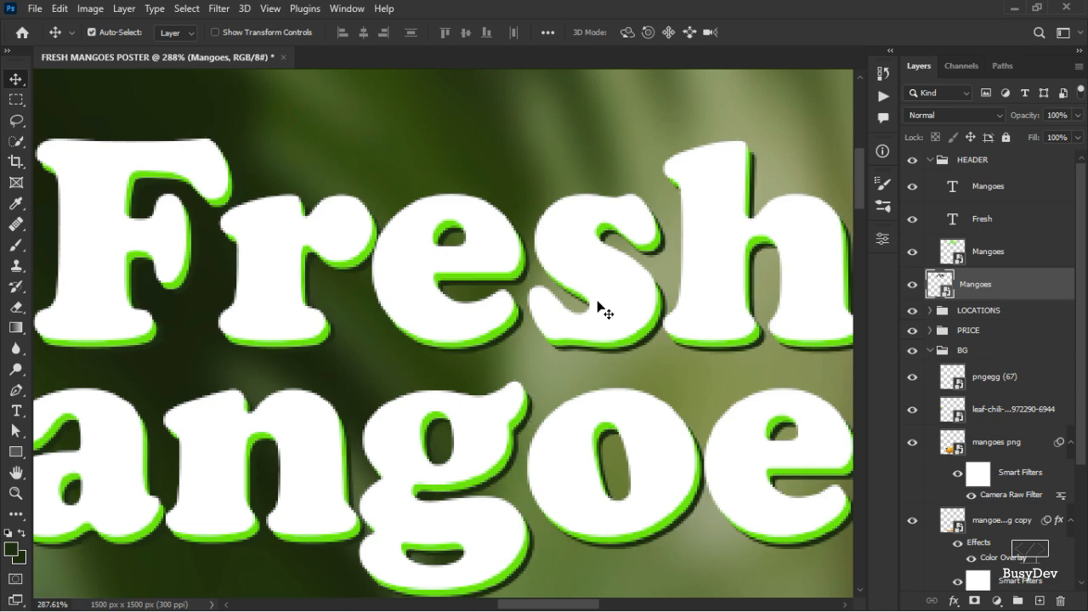
{"action": "scroll", "coordinate": [595, 236], "scroll_direction": "down", "scroll_amount": 4}
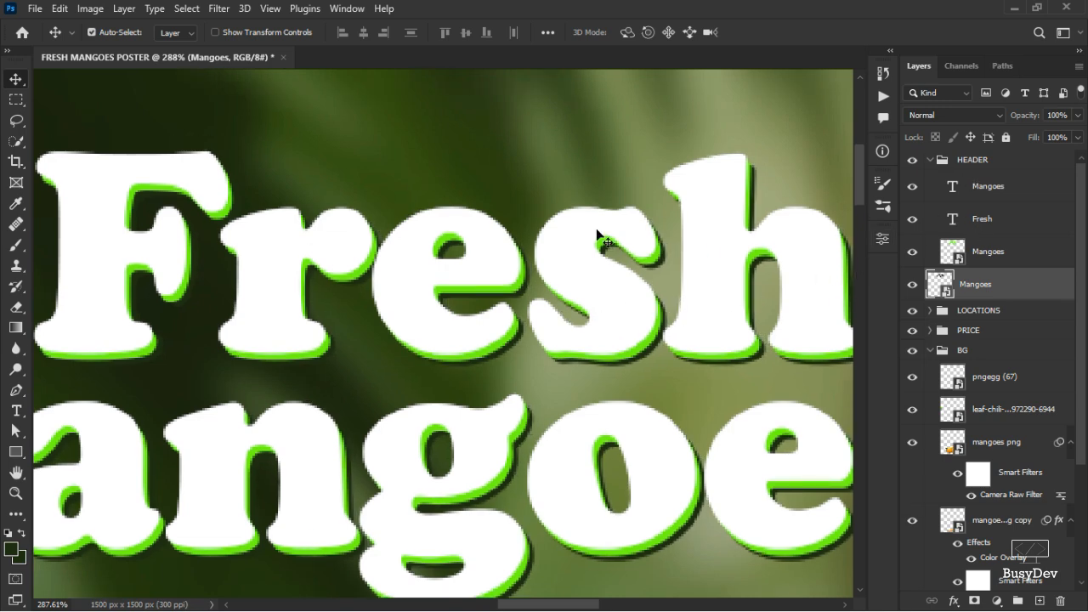
{"action": "scroll", "coordinate": [504, 279], "scroll_direction": "down", "scroll_amount": 6}
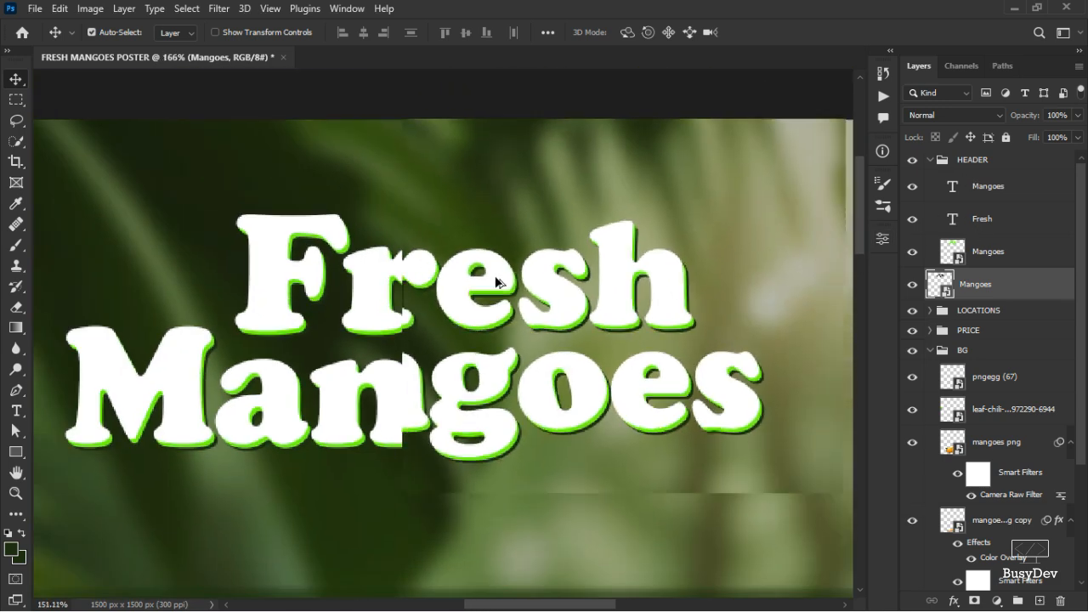
{"action": "scroll", "coordinate": [490, 289], "scroll_direction": "up", "scroll_amount": 3}
{"action": "scroll", "coordinate": [490, 289], "scroll_direction": "down", "scroll_amount": 8}
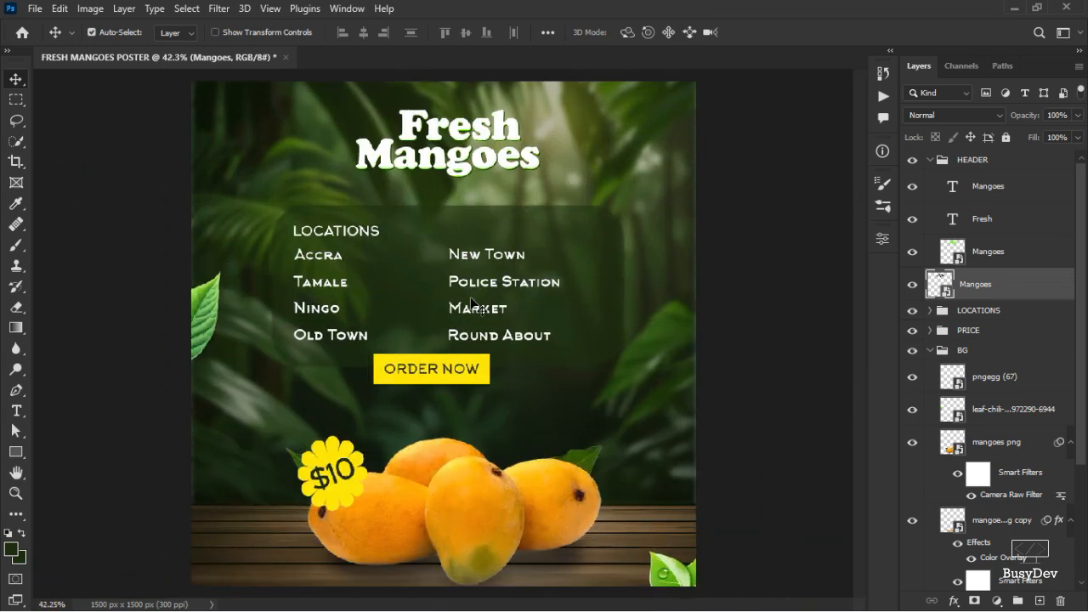
{"action": "scroll", "coordinate": [474, 304], "scroll_direction": "up", "scroll_amount": 4}
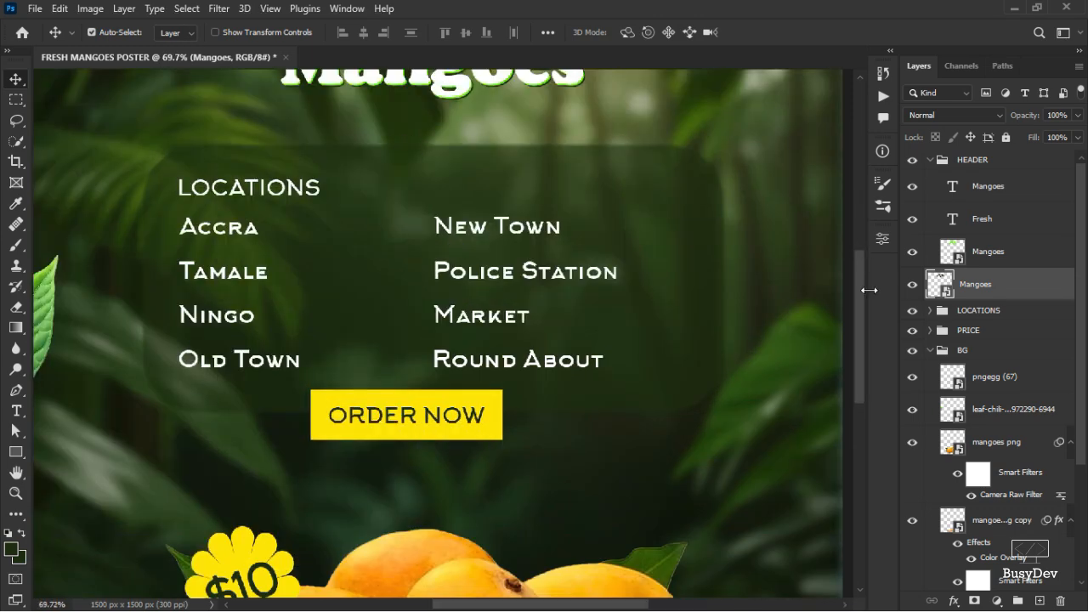
{"action": "scroll", "coordinate": [865, 266], "scroll_direction": "up", "scroll_amount": 3}
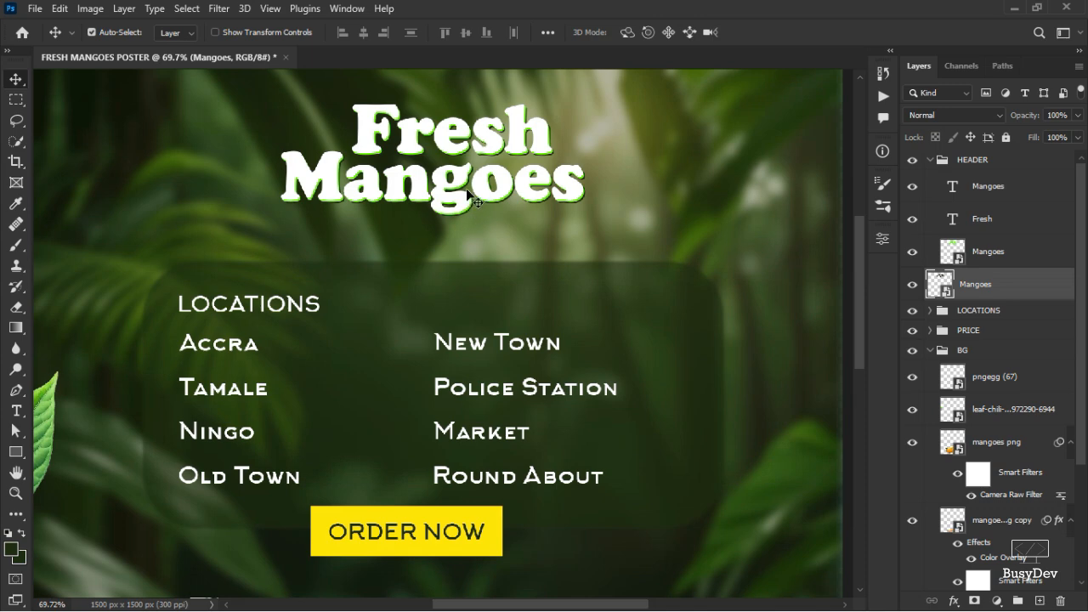
{"action": "scroll", "coordinate": [474, 200], "scroll_direction": "up", "scroll_amount": 2}
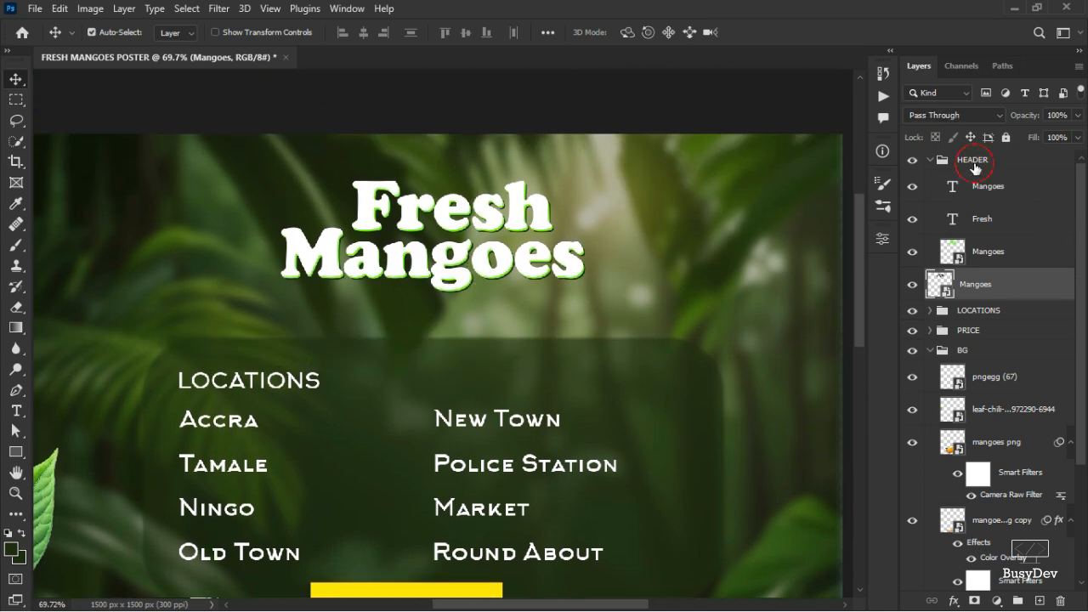
{"action": "left_click", "coordinate": [974, 167]}
{"action": "key", "text": "ctrl+t"}
{"action": "left_click_drag", "start_coordinate": [432, 211], "coordinate": [516, 213]}
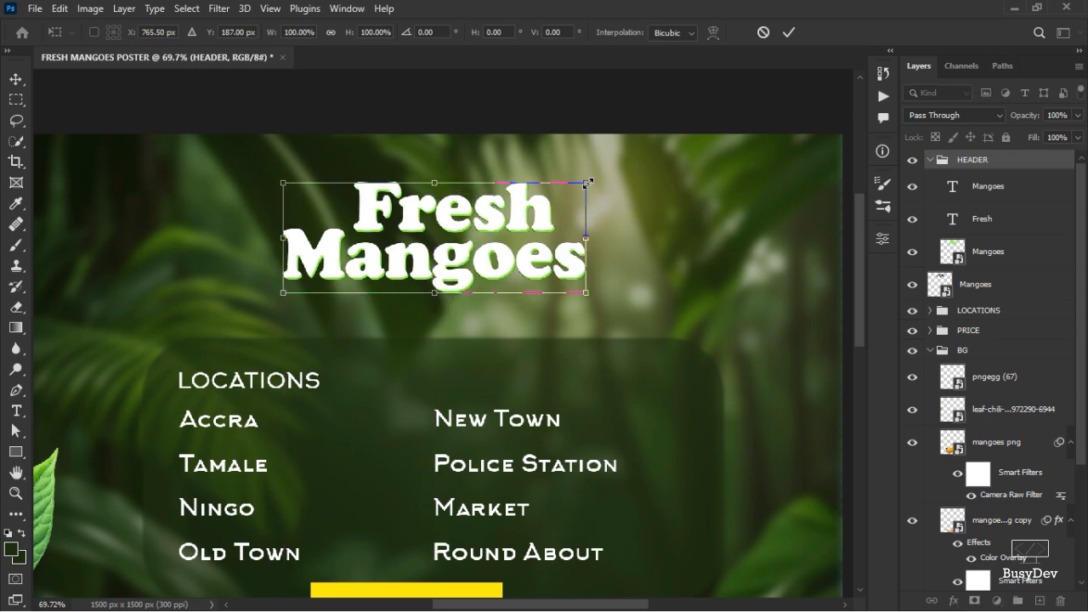
{"action": "left_click_drag", "start_coordinate": [587, 181], "coordinate": [608, 169]}
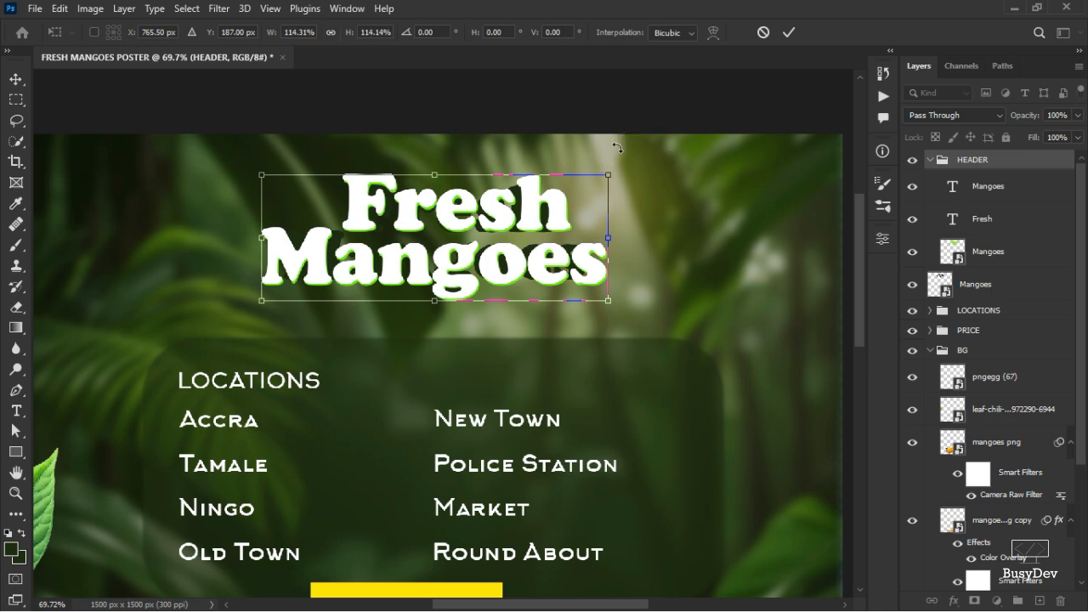
{"action": "left_click", "coordinate": [762, 32]}
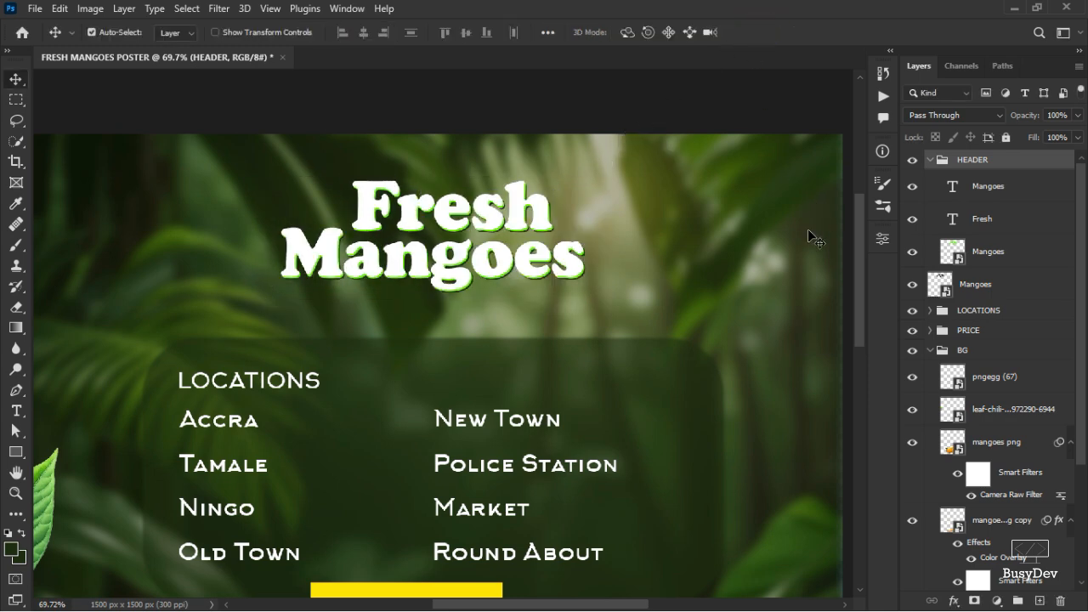
{"action": "left_click_drag", "start_coordinate": [981, 289], "coordinate": [940, 299]}
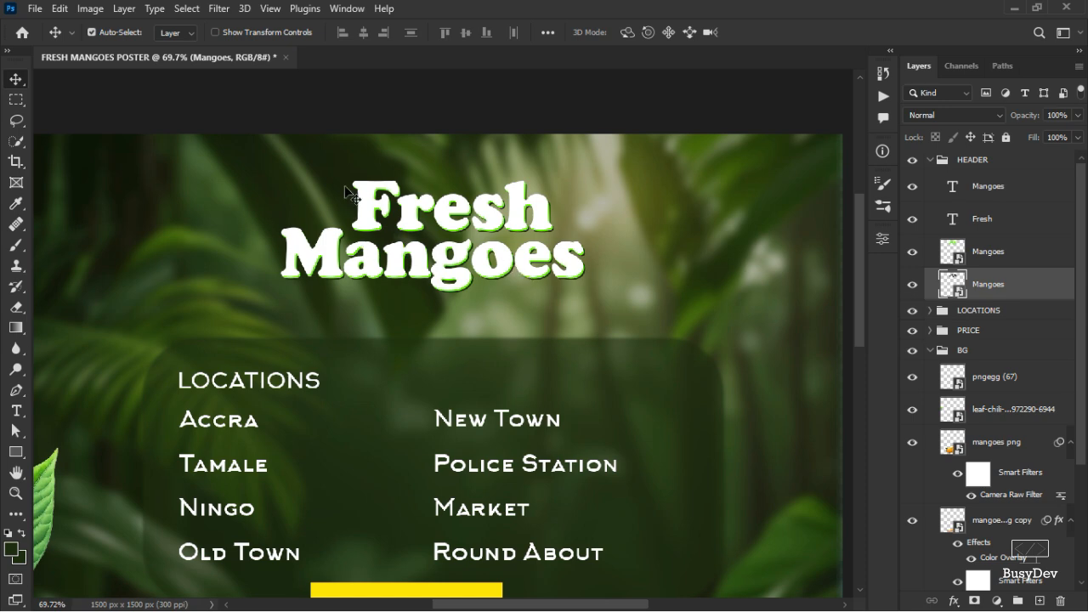
{"action": "key", "text": "ctrl+t"}
{"action": "left_click_drag", "start_coordinate": [435, 207], "coordinate": [425, 204]}
{"action": "key", "text": "ctrl+y"}
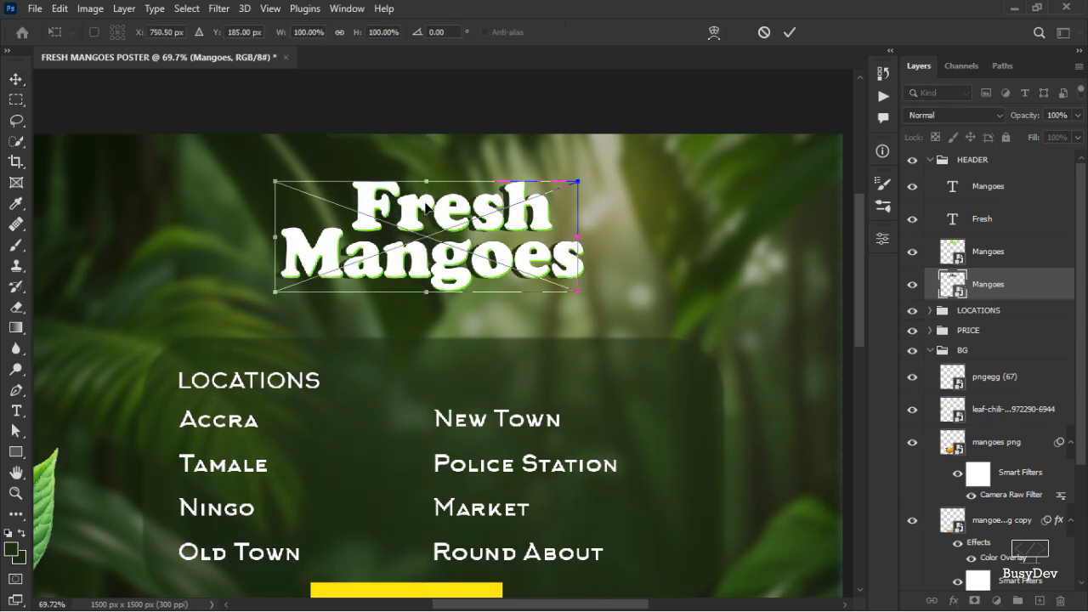
{"action": "left_click_drag", "start_coordinate": [448, 244], "coordinate": [461, 247]}
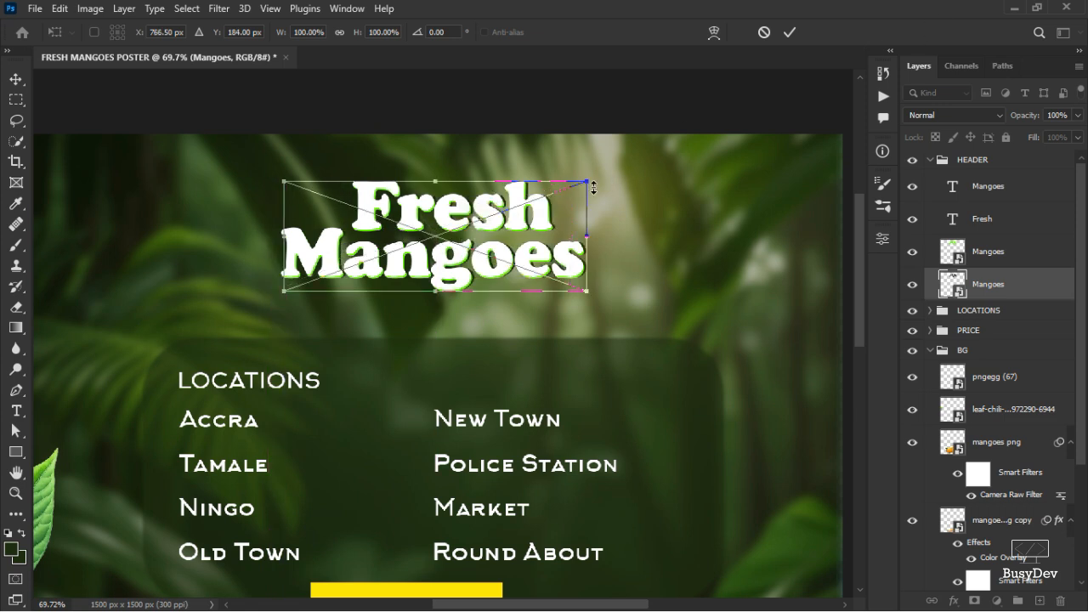
{"action": "key", "text": "ctrl+y"}
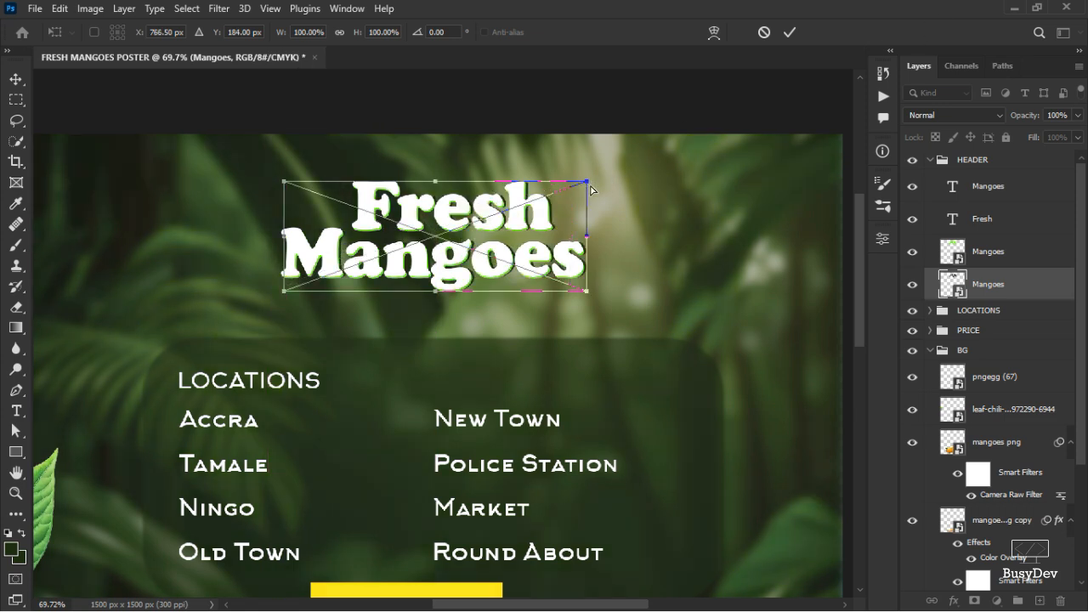
{"action": "key", "text": "ctrl+y"}
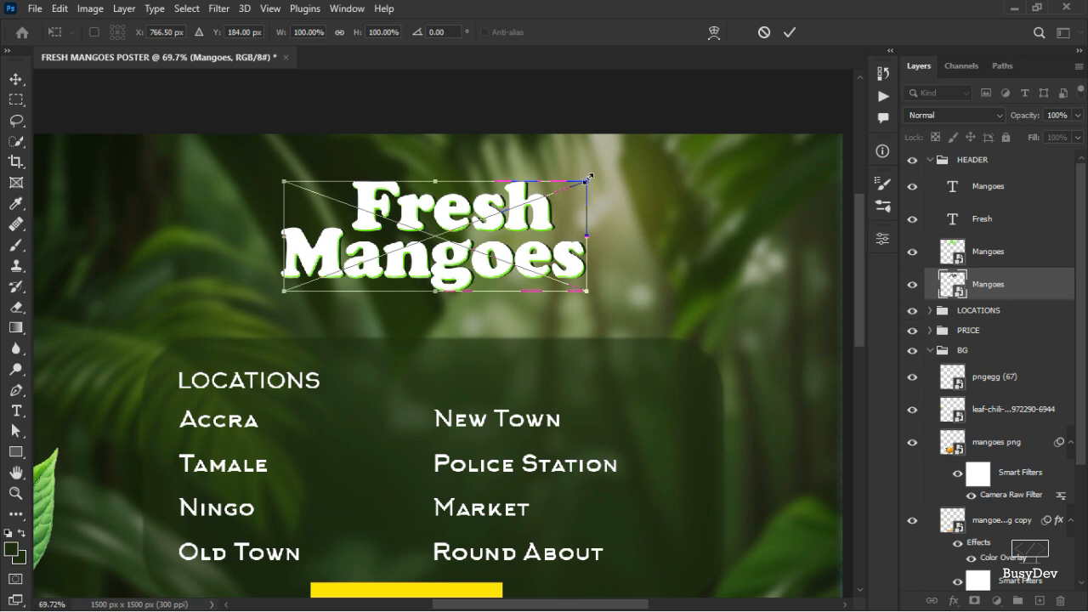
{"action": "left_click_drag", "start_coordinate": [587, 177], "coordinate": [600, 176]}
{"action": "left_click", "coordinate": [764, 32]}
Scale the whole HEADER group up to about 106%.
{"action": "left_click", "coordinate": [974, 161]}
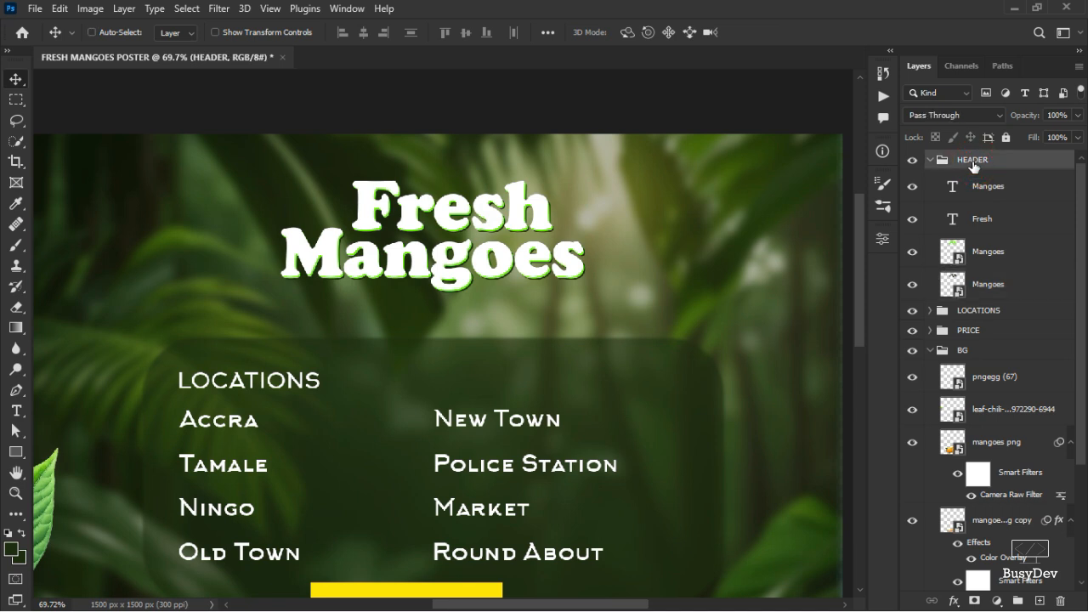
{"action": "key", "text": "ctrl+t"}
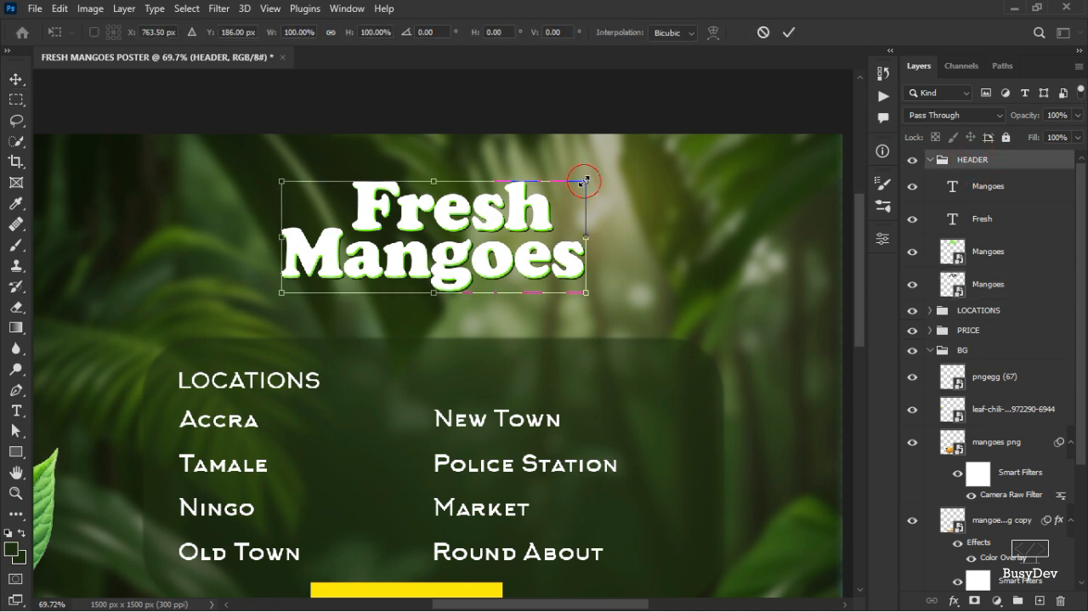
{"action": "left_click_drag", "start_coordinate": [585, 181], "coordinate": [594, 178]}
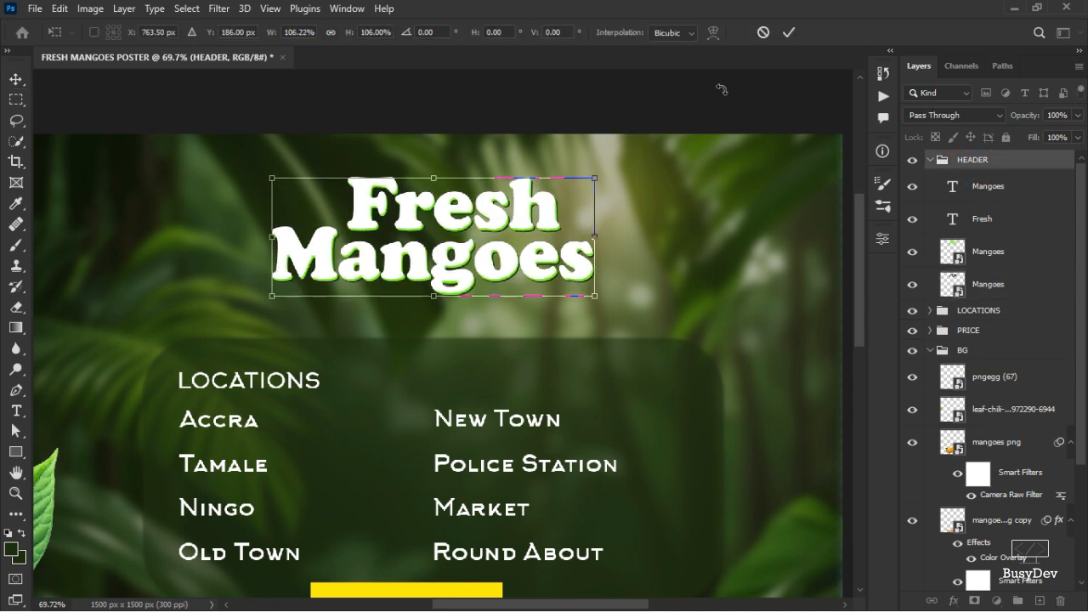
{"action": "left_click", "coordinate": [791, 32]}
Zoom out and back in to review the enlarged headline on the poster.
{"action": "scroll", "coordinate": [625, 343], "scroll_direction": "down", "scroll_amount": 3}
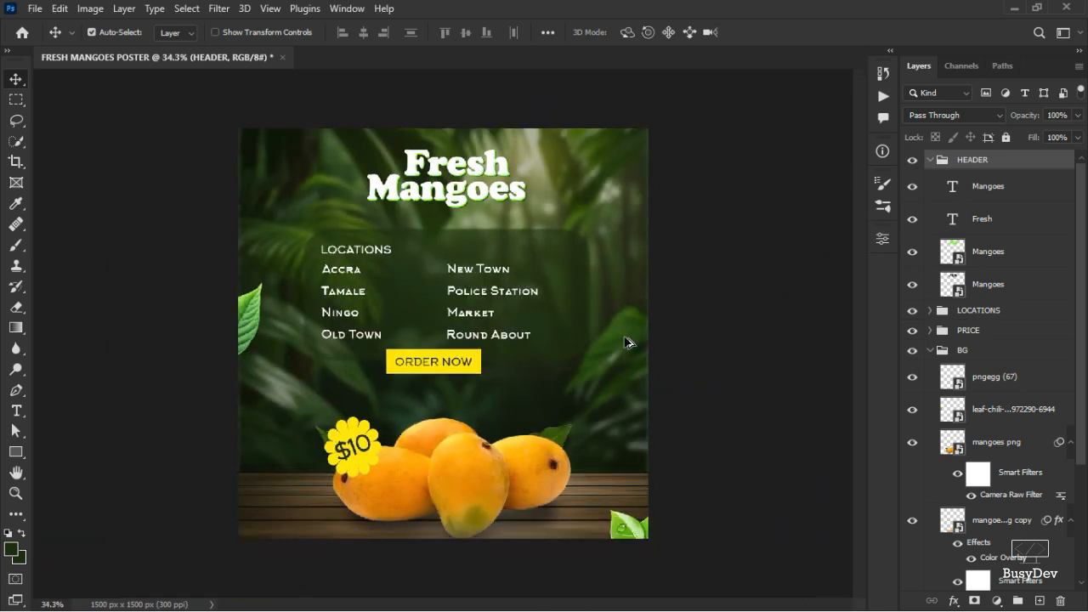
{"action": "scroll", "coordinate": [425, 246], "scroll_direction": "up", "scroll_amount": 2}
{"action": "scroll", "coordinate": [441, 228], "scroll_direction": "up", "scroll_amount": 3}
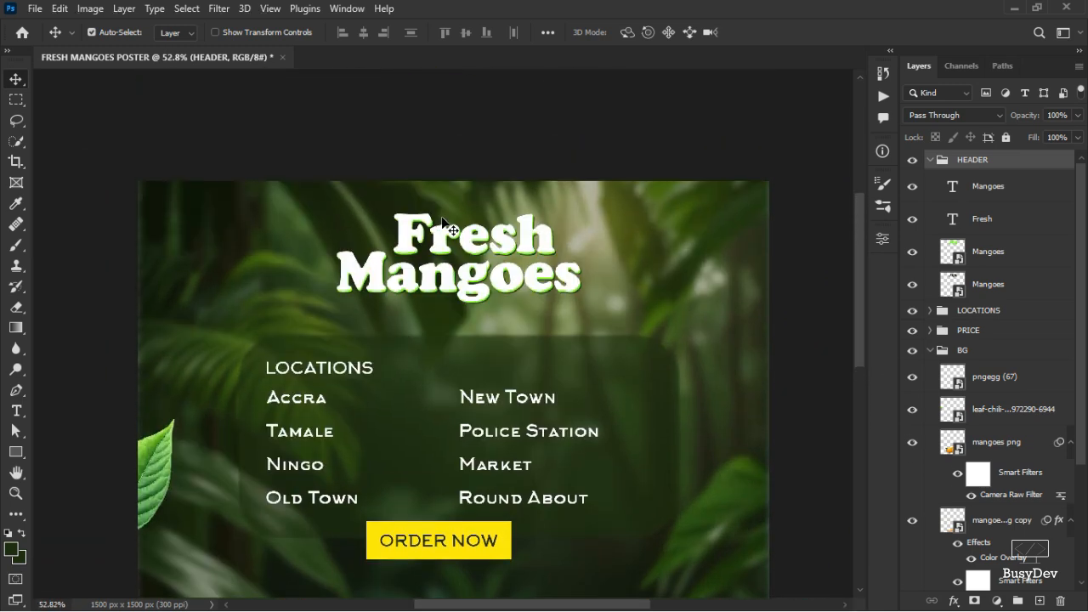
{"action": "scroll", "coordinate": [441, 217], "scroll_direction": "up", "scroll_amount": 1}
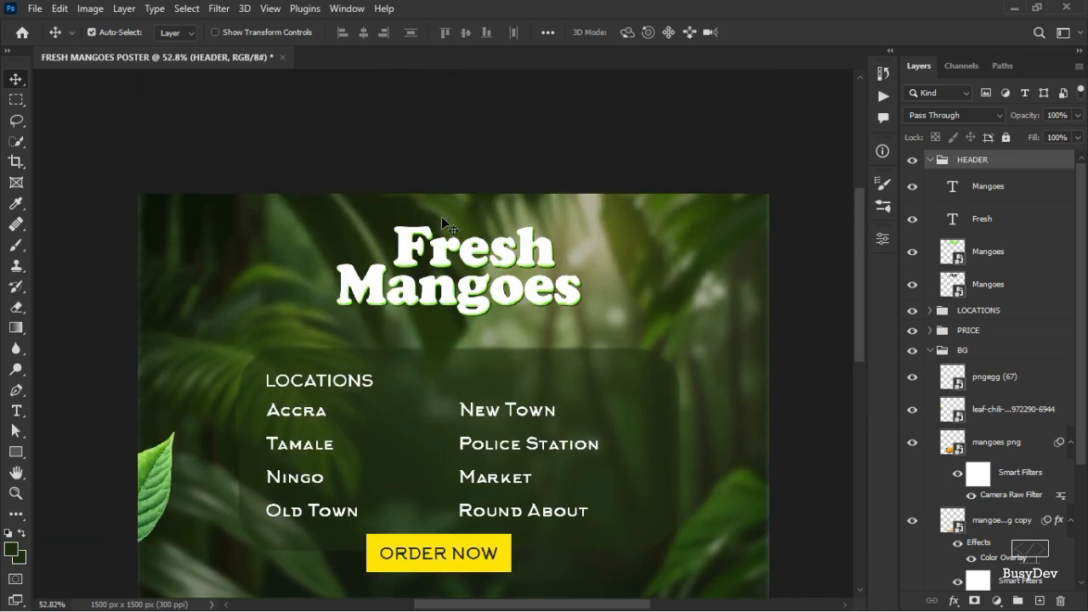
{"action": "left_click", "coordinate": [645, 138]}
{"action": "scroll", "coordinate": [535, 297], "scroll_direction": "down", "scroll_amount": 3}
{"action": "scroll", "coordinate": [408, 246], "scroll_direction": "up", "scroll_amount": 1}
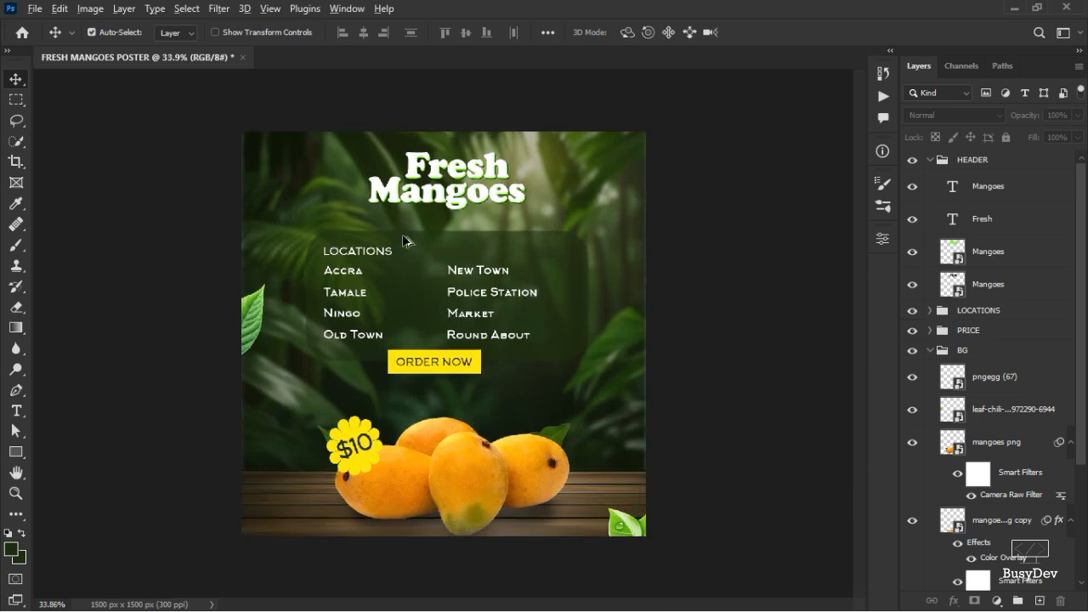
{"action": "scroll", "coordinate": [406, 229], "scroll_direction": "up", "scroll_amount": 2}
{"action": "scroll", "coordinate": [413, 209], "scroll_direction": "up", "scroll_amount": 2}
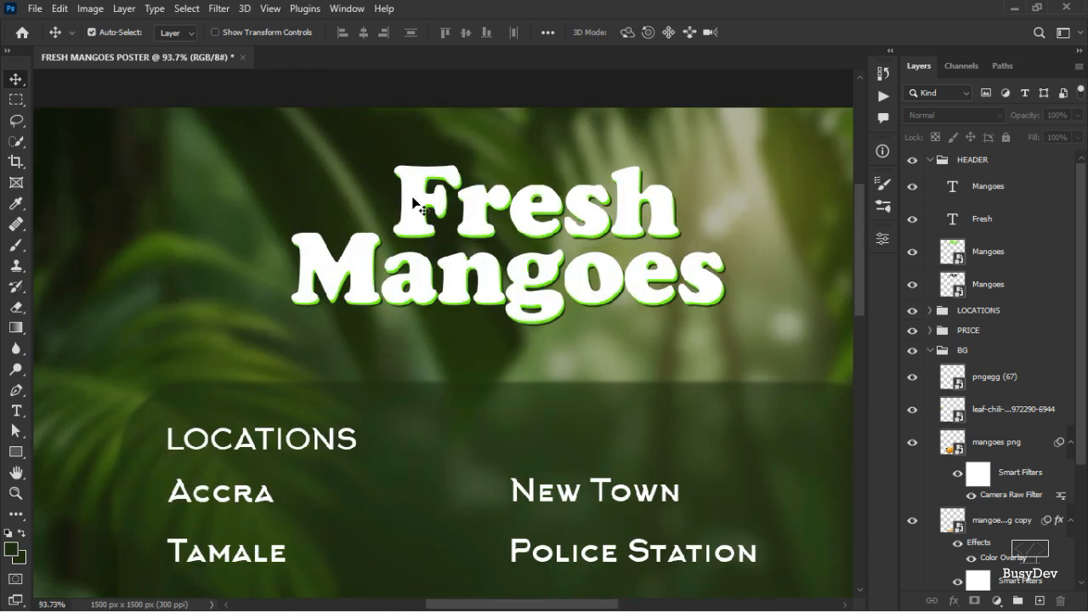
Nudge the white Fresh text three pixels left.
{"action": "left_click", "coordinate": [414, 204]}
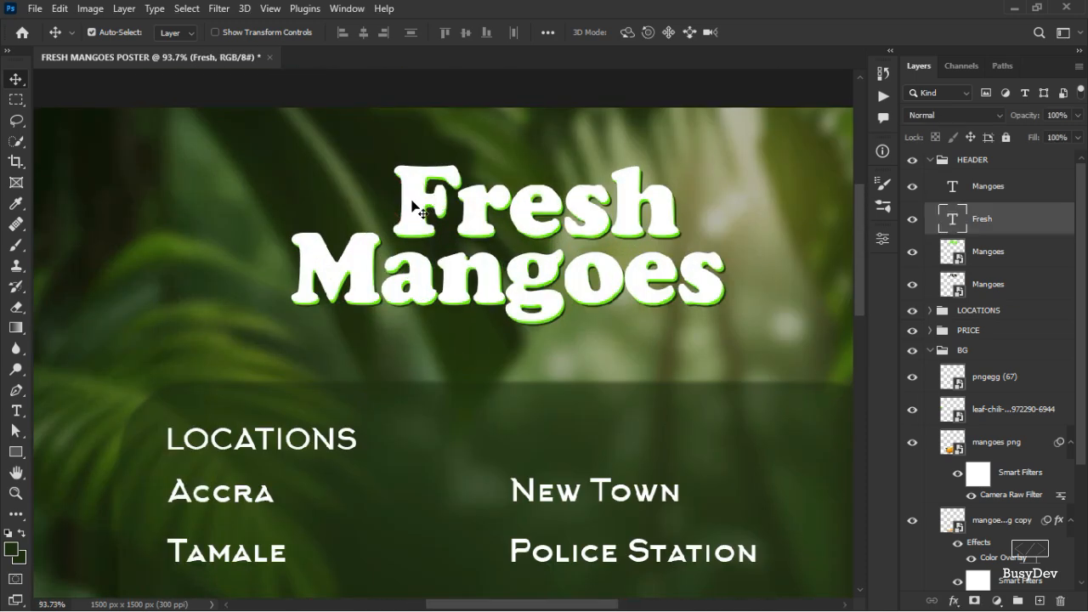
{"action": "key", "text": "Left"}
{"action": "key", "text": "Left"}
{"action": "key", "text": "Left"}
{"action": "key", "text": "Left"}
{"action": "key", "text": "Left"}
{"action": "key", "text": "Left"}
{"action": "key", "text": "Left"}
{"action": "key", "text": "Left"}
{"action": "key", "text": "Left"}
{"action": "key", "text": "Left"}
{"action": "key", "text": "Left"}
{"action": "key", "text": "Left"}
{"action": "key", "text": "Left"}
{"action": "key", "text": "Left"}
{"action": "key", "text": "Left"}
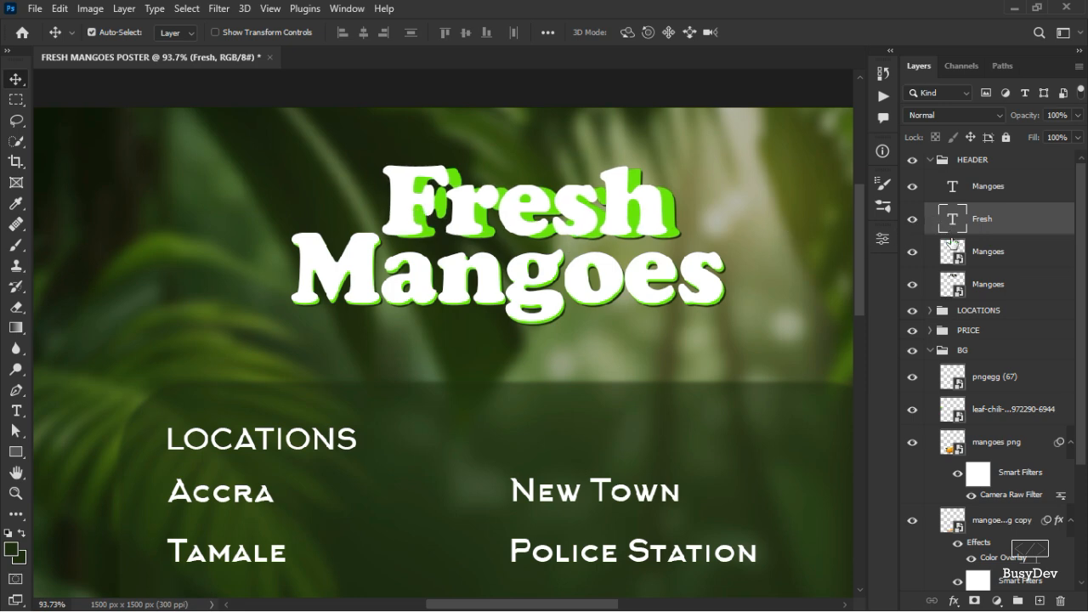
Open the green headline smart object to check its text layers, then return to the poster.
{"action": "left_click", "coordinate": [955, 261]}
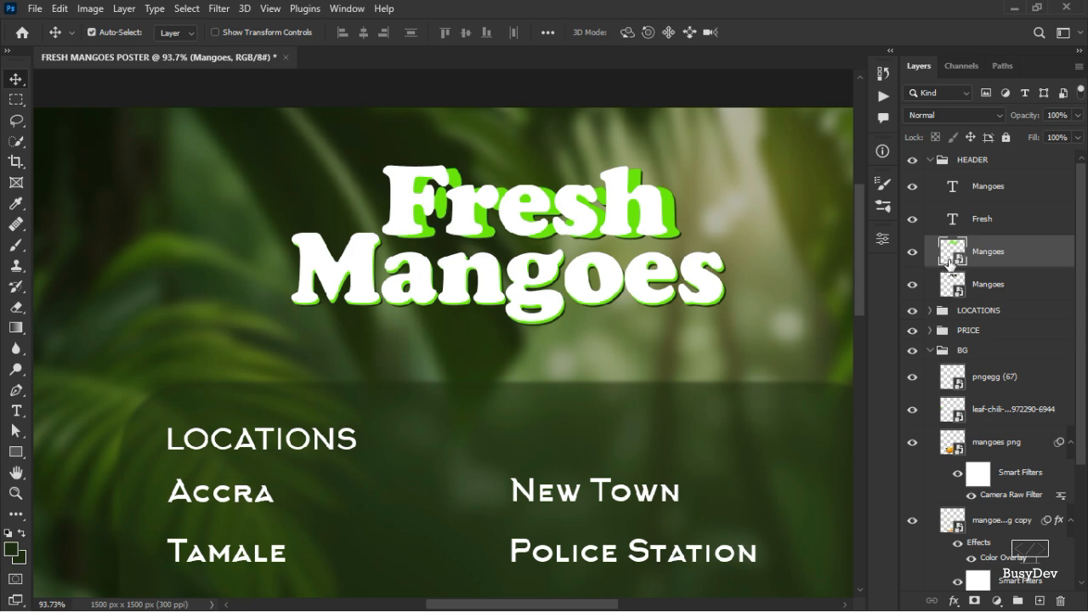
{"action": "double_click", "coordinate": [950, 261]}
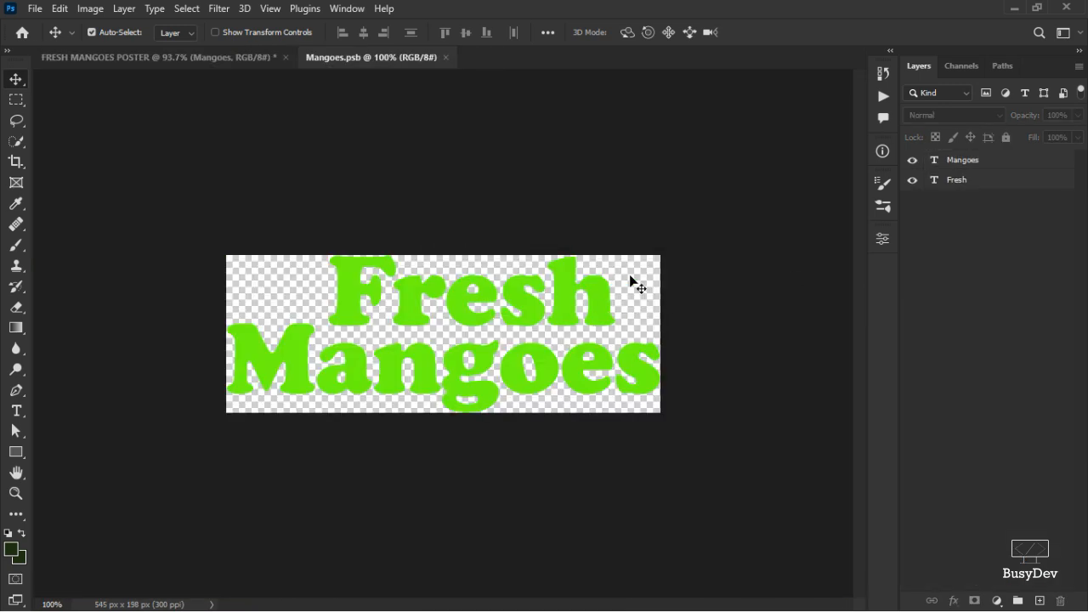
{"action": "left_click", "coordinate": [159, 57]}
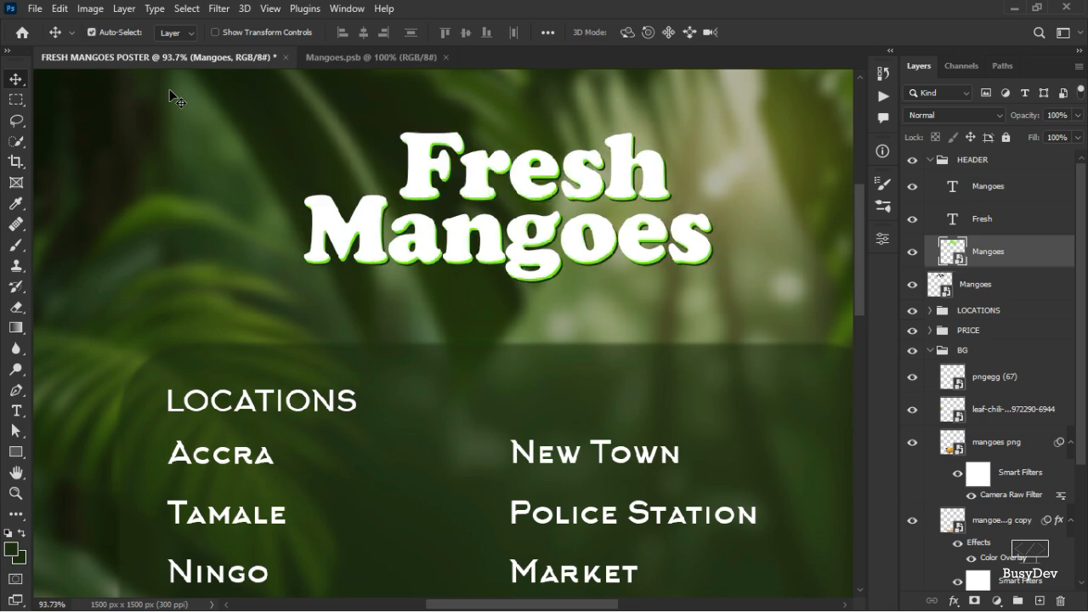
Nudge the white Fresh text left and right to line it up over its green outline.
{"action": "left_click", "coordinate": [533, 175]}
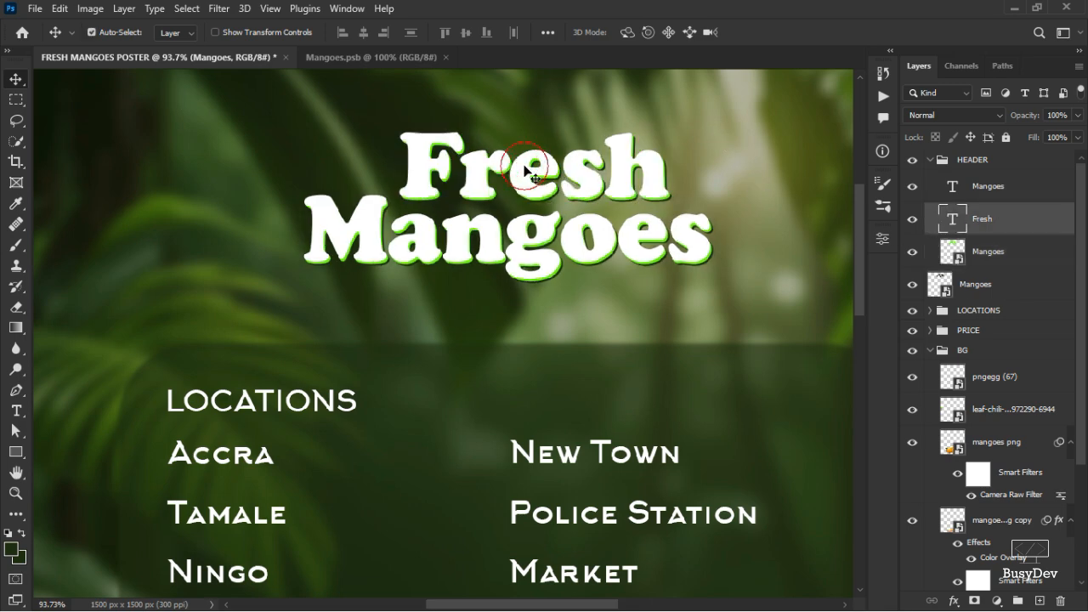
{"action": "key", "text": "Left"}
{"action": "key", "text": "Left"}
{"action": "key", "text": "Left"}
{"action": "key", "text": "Left"}
{"action": "key", "text": "Left"}
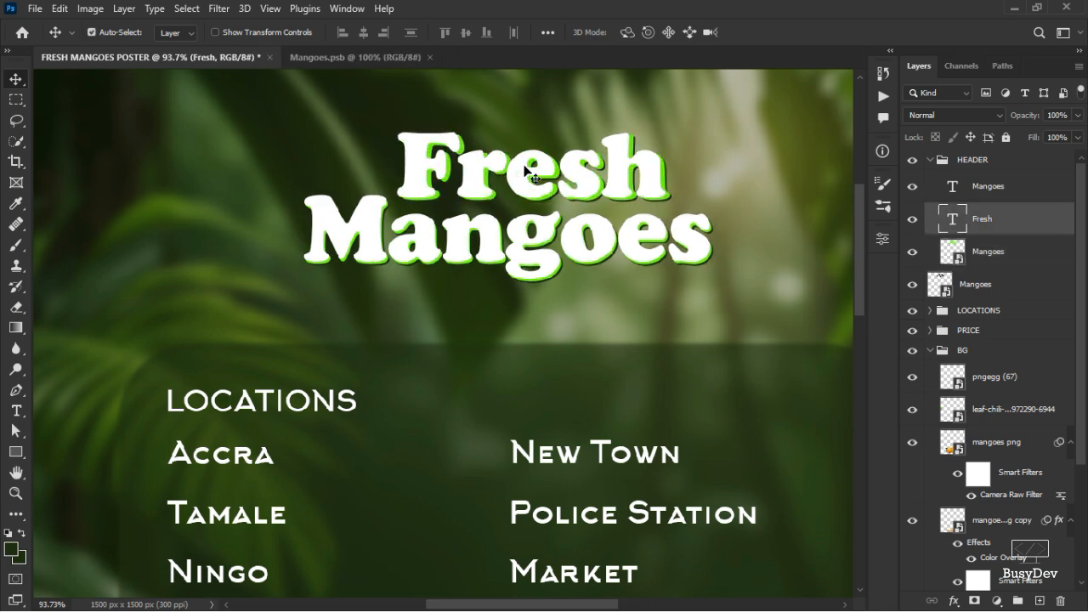
{"action": "key", "text": "Right"}
{"action": "key", "text": "Right"}
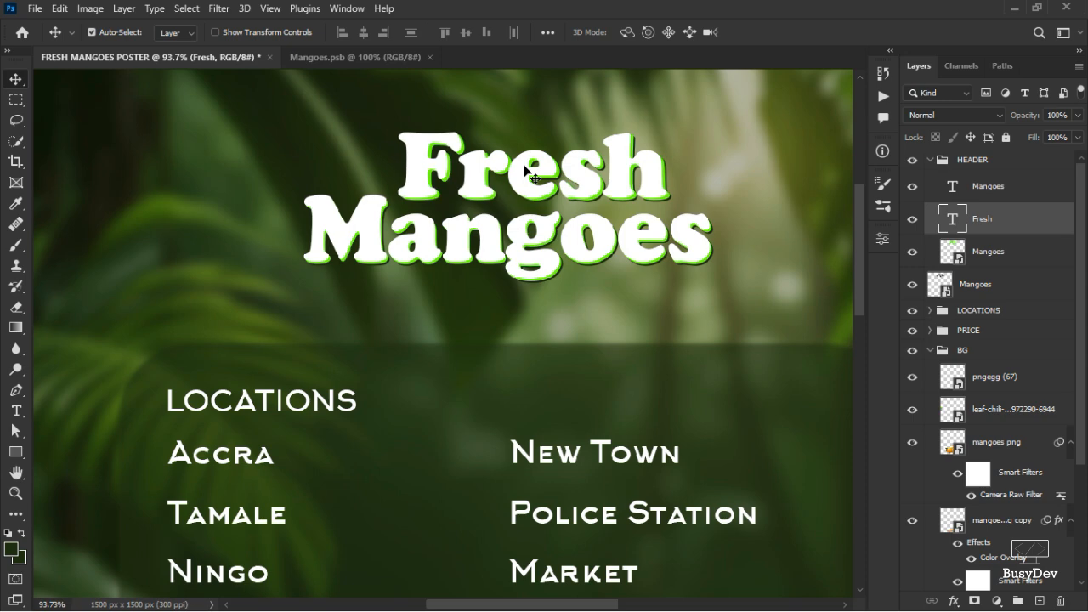
{"action": "key", "text": "Right"}
{"action": "key", "text": "Left"}
{"action": "key", "text": "Left"}
{"action": "key", "text": "Left"}
{"action": "key", "text": "Left"}
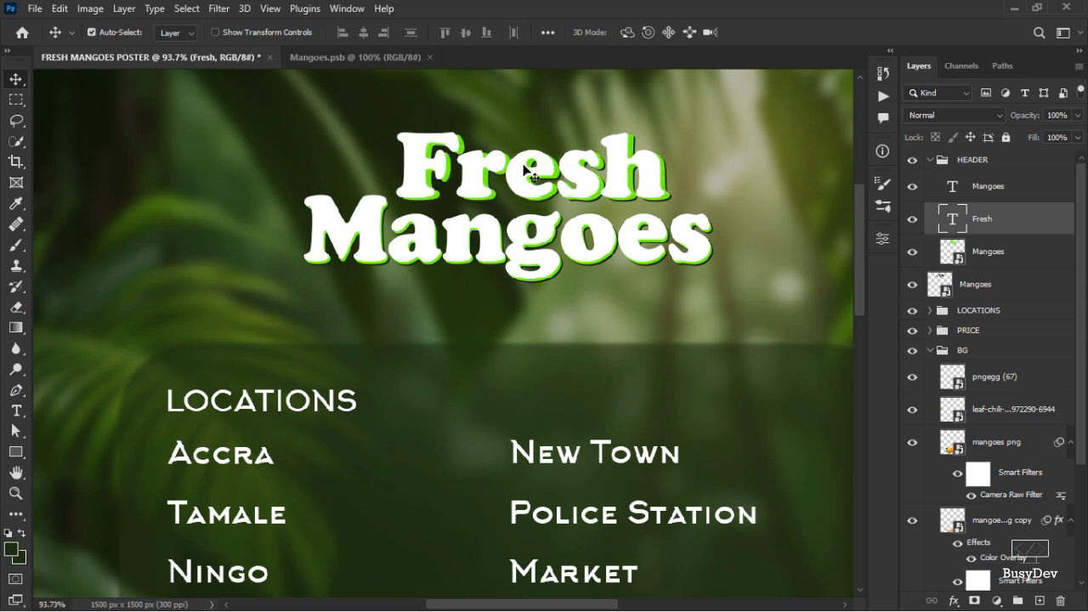
{"action": "key", "text": "Left"}
{"action": "key", "text": "Left"}
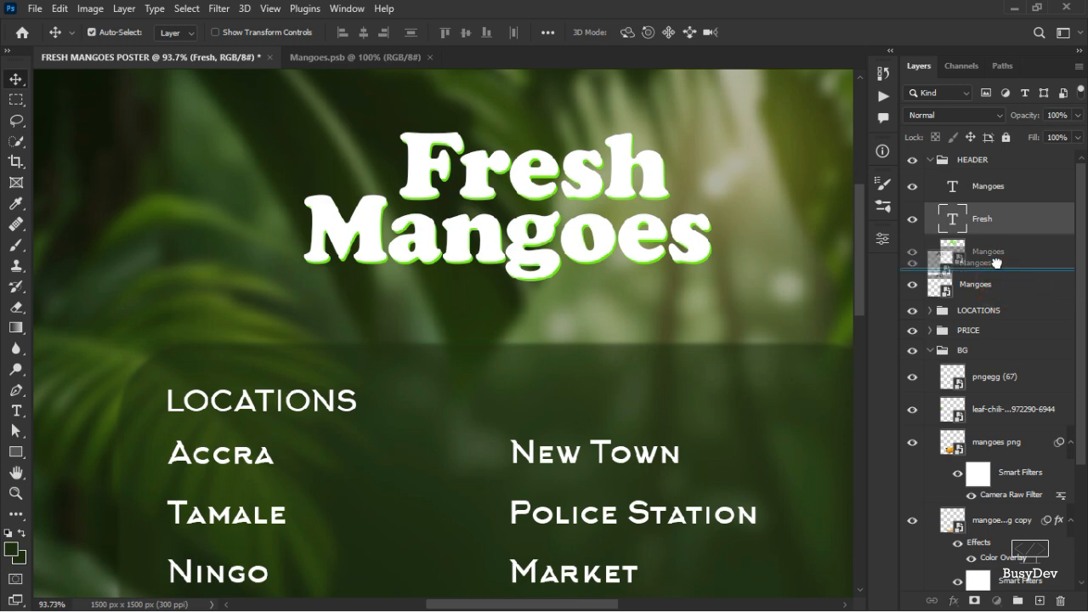
Nudge the dark green shadow smart object three pixels right and two pixels down.
{"action": "left_click", "coordinate": [994, 287]}
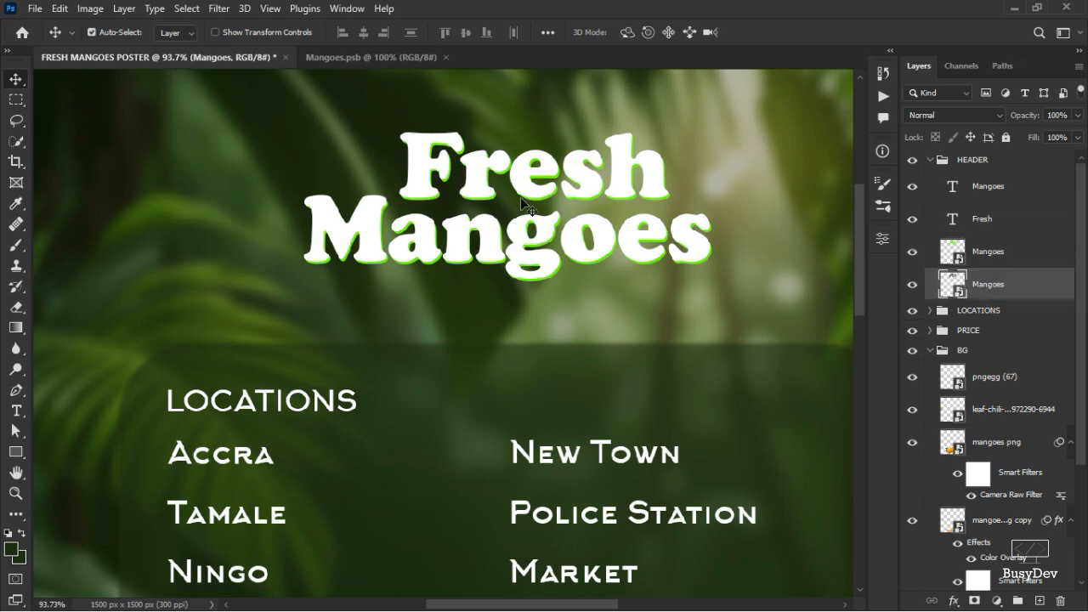
{"action": "scroll", "coordinate": [561, 180], "scroll_direction": "up", "scroll_amount": 3}
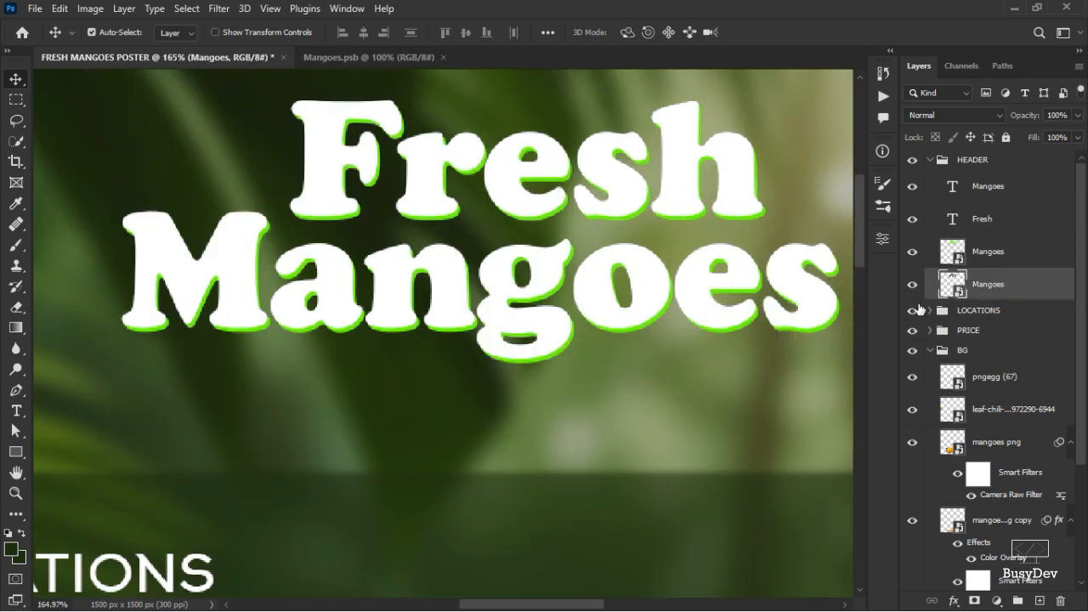
{"action": "key", "text": "Right"}
{"action": "key", "text": "Right"}
{"action": "key", "text": "Right"}
{"action": "key", "text": "Right"}
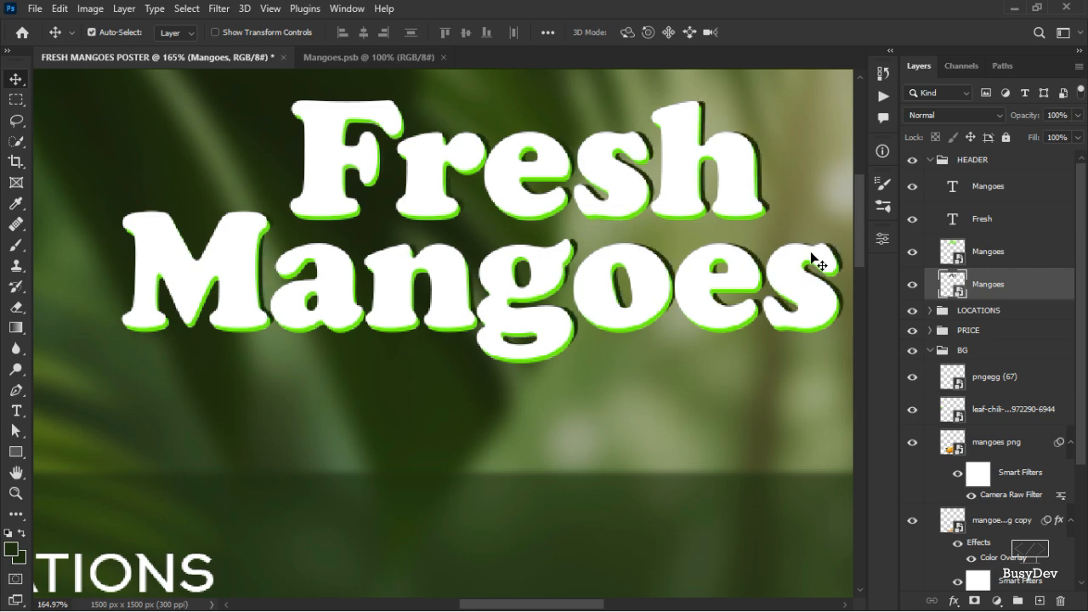
{"action": "key", "text": "Down"}
{"action": "key", "text": "Down"}
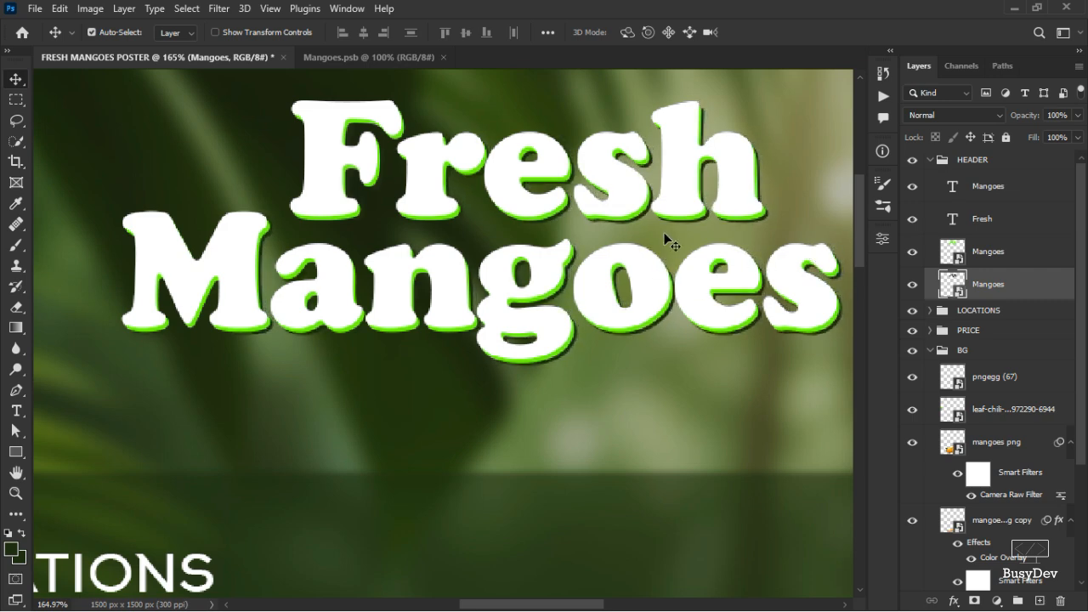
Inside the green headline smart object, nudge the Fresh text three pixels left and save the smart object.
{"action": "scroll", "coordinate": [666, 240], "scroll_direction": "up", "scroll_amount": 6}
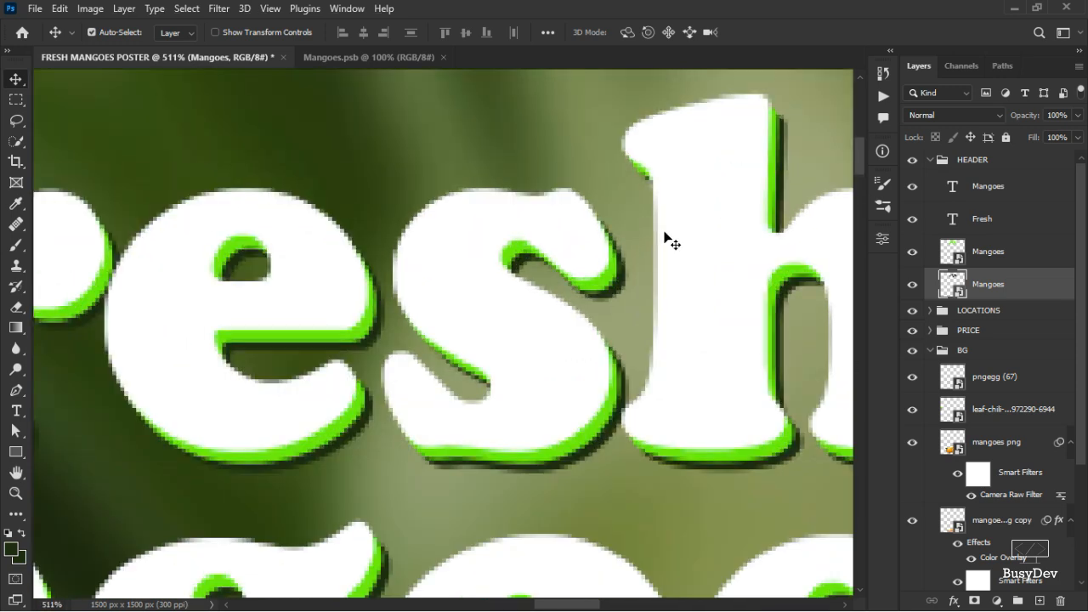
{"action": "scroll", "coordinate": [665, 241], "scroll_direction": "down", "scroll_amount": 3}
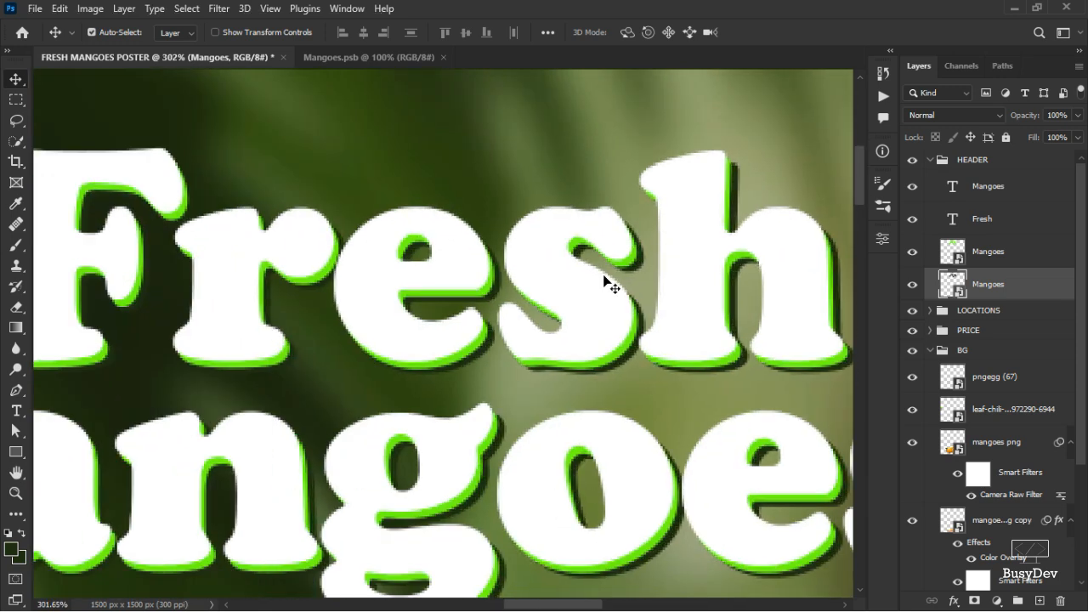
{"action": "scroll", "coordinate": [440, 294], "scroll_direction": "down", "scroll_amount": 5}
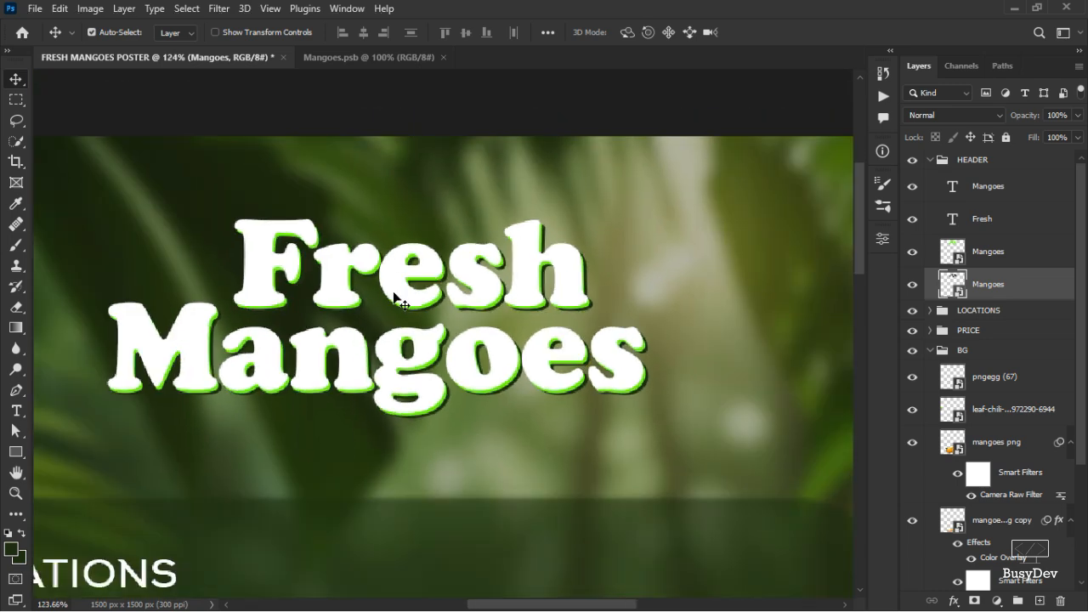
{"action": "scroll", "coordinate": [392, 295], "scroll_direction": "up", "scroll_amount": 4}
{"action": "scroll", "coordinate": [391, 294], "scroll_direction": "down", "scroll_amount": 5}
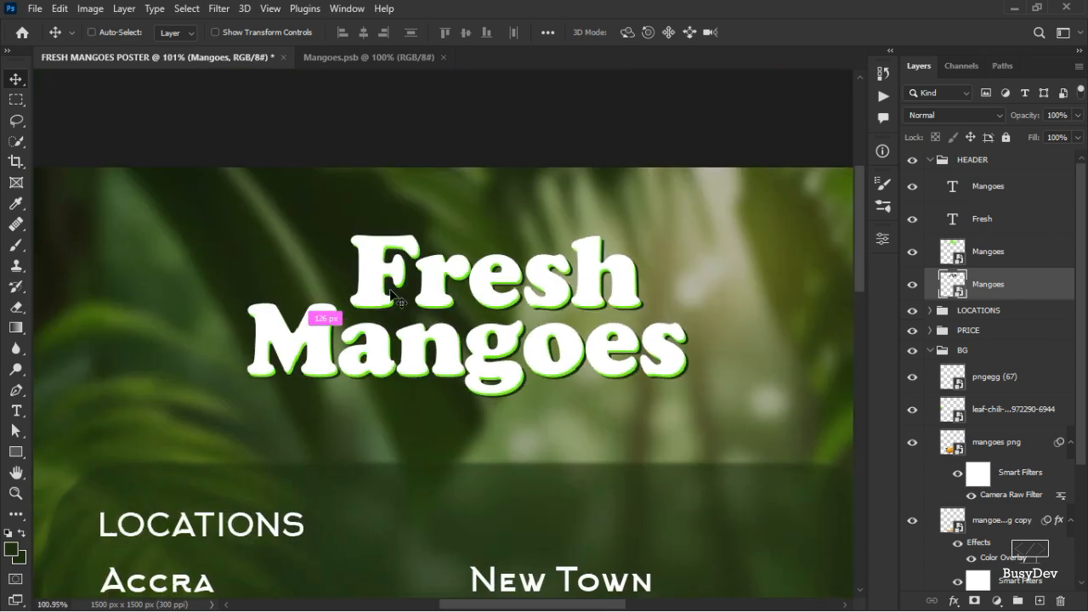
{"action": "left_click", "coordinate": [583, 291], "text": "ctrl"}
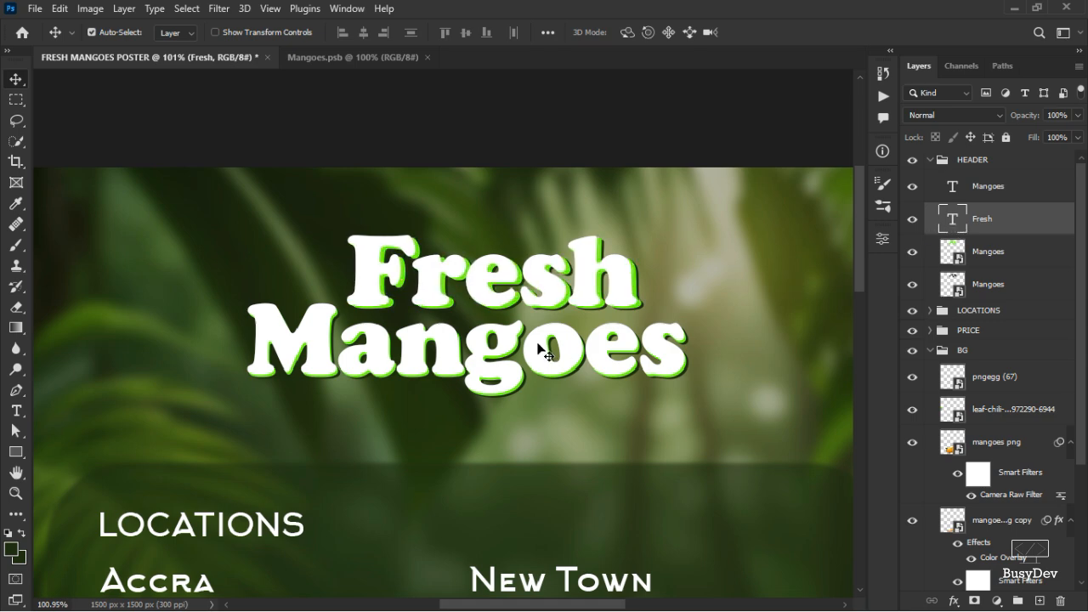
{"action": "double_click", "coordinate": [956, 253]}
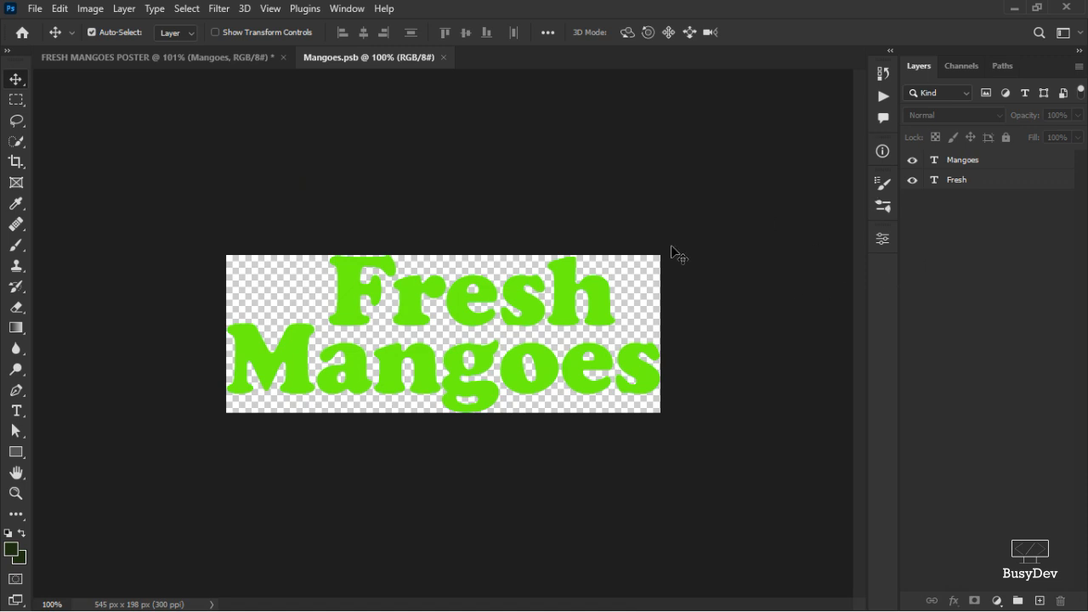
{"action": "left_click", "coordinate": [572, 292]}
{"action": "key", "text": "Left"}
{"action": "key", "text": "Left"}
{"action": "key", "text": "Left"}
{"action": "key", "text": "Left"}
{"action": "key", "text": "Left"}
{"action": "key", "text": "Left"}
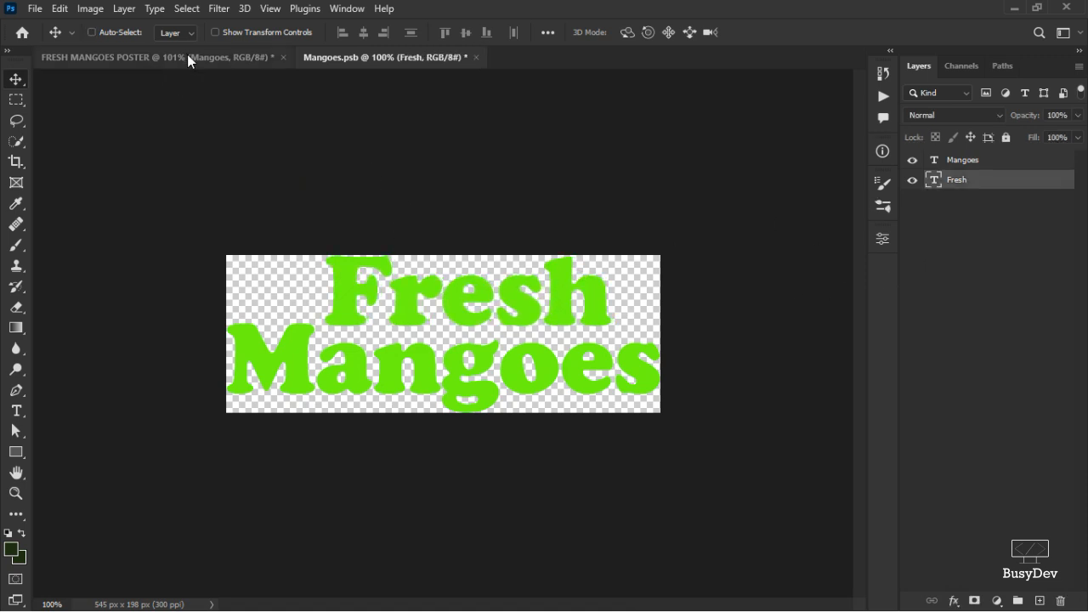
{"action": "key", "text": "ctrl+s"}
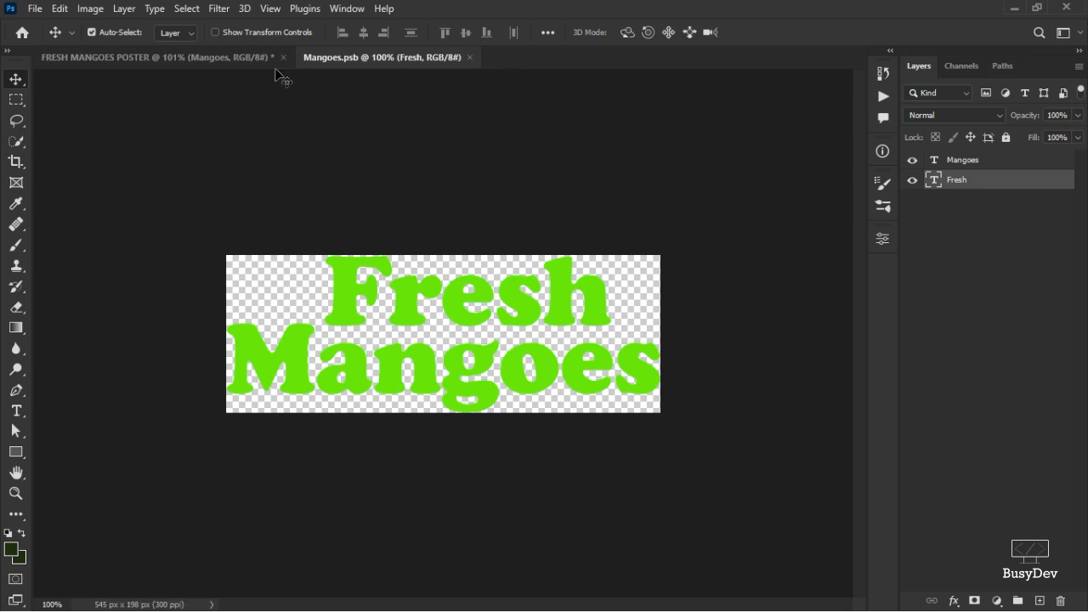
Inside the dark green shadow smart object, nudge the Fresh text three pixels left, save it and close both smart object documents.
{"action": "left_click", "coordinate": [202, 53]}
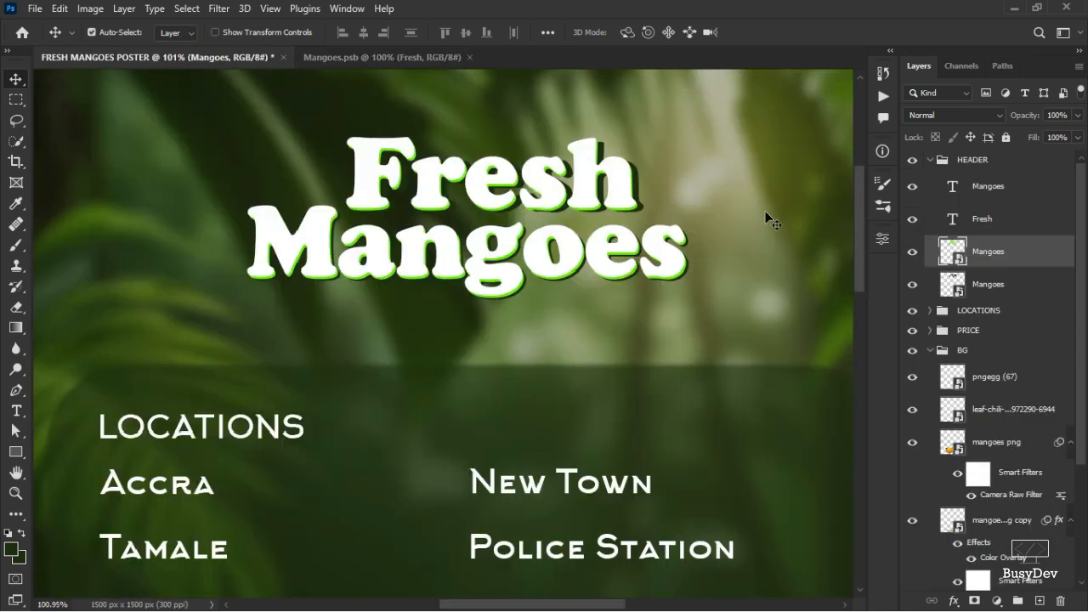
{"action": "left_click", "coordinate": [982, 294]}
{"action": "double_click", "coordinate": [953, 285]}
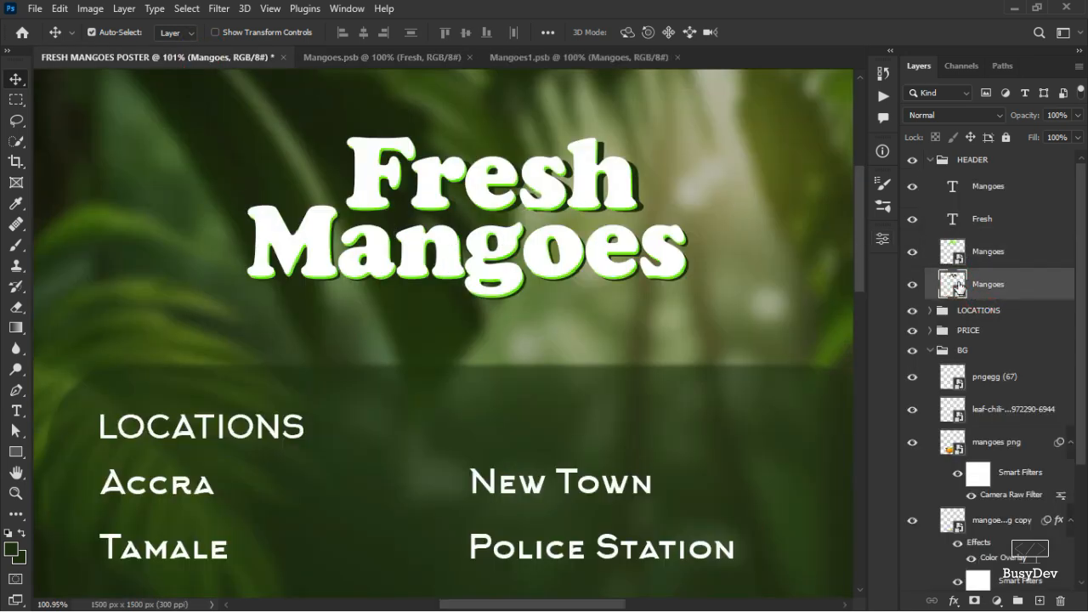
{"action": "left_click", "coordinate": [520, 305]}
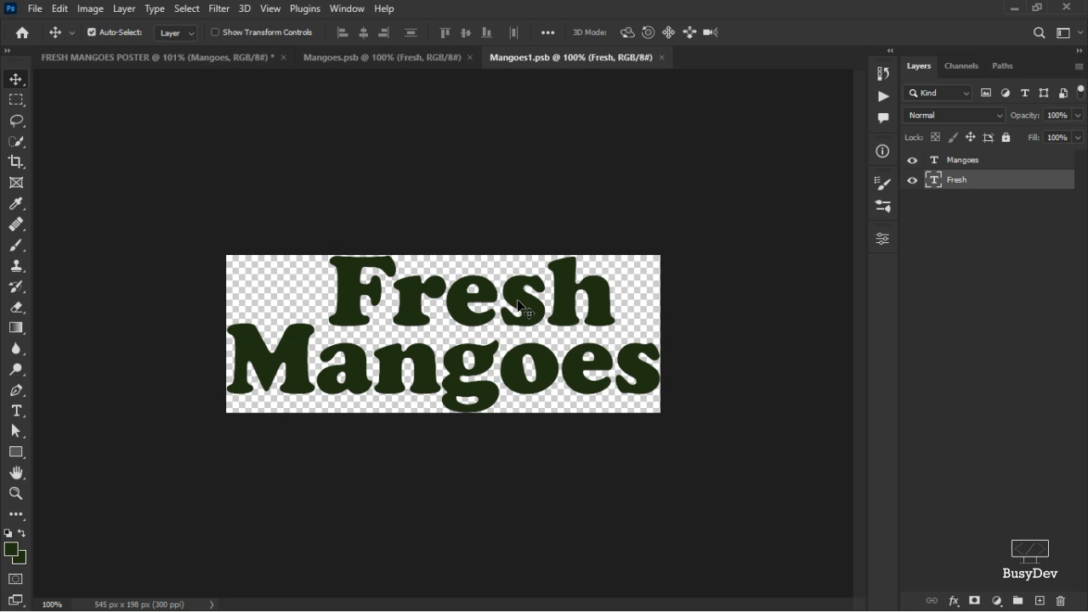
{"action": "key", "text": "Left"}
{"action": "key", "text": "Left"}
{"action": "key", "text": "Left"}
{"action": "key", "text": "Left"}
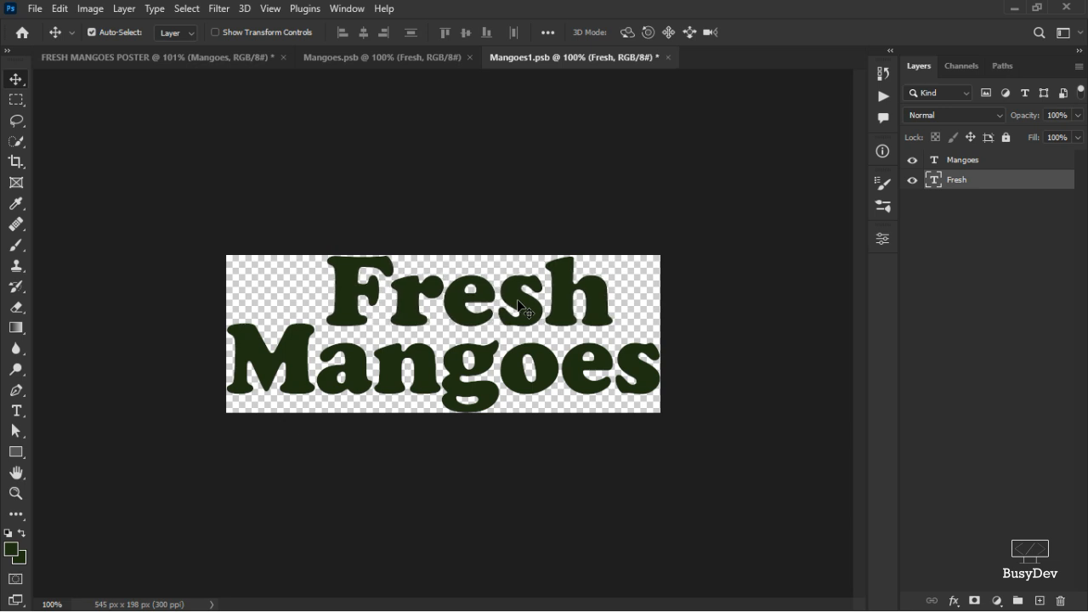
{"action": "key", "text": "ctrl+s"}
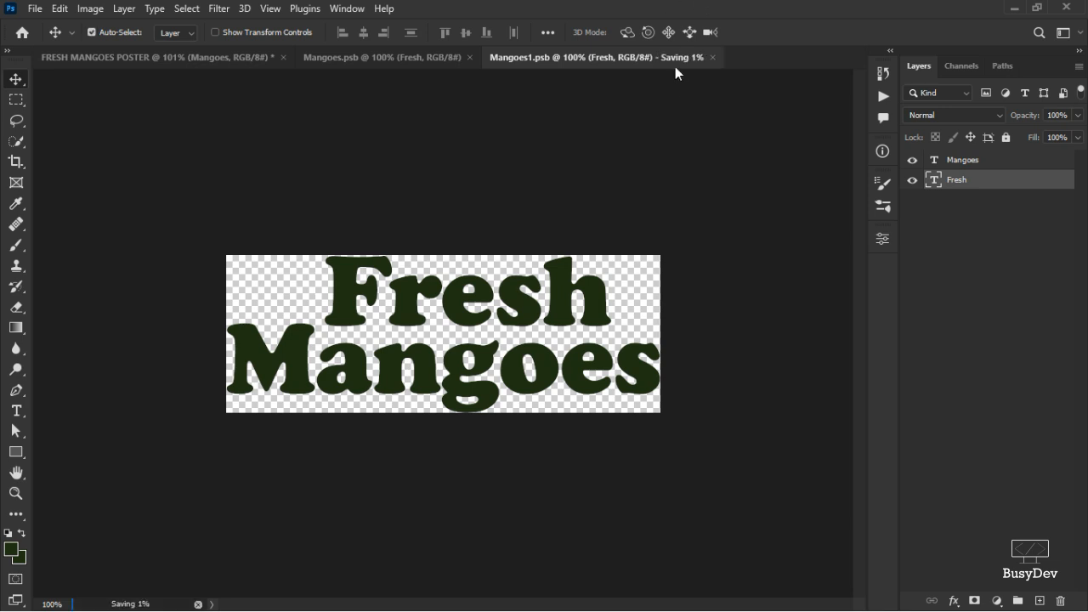
{"action": "left_click", "coordinate": [663, 57]}
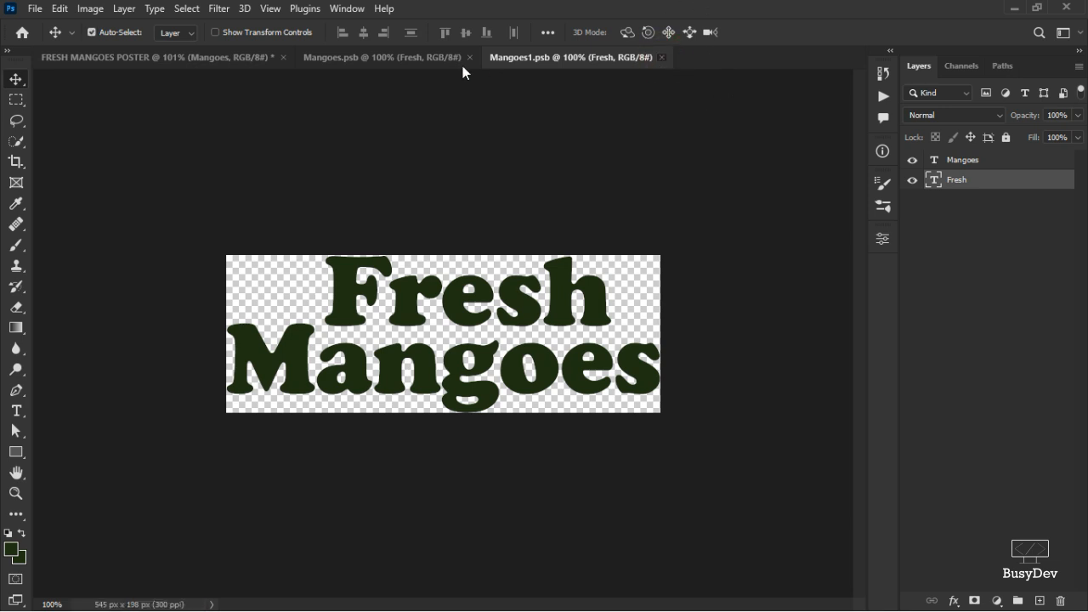
{"action": "left_click", "coordinate": [470, 57]}
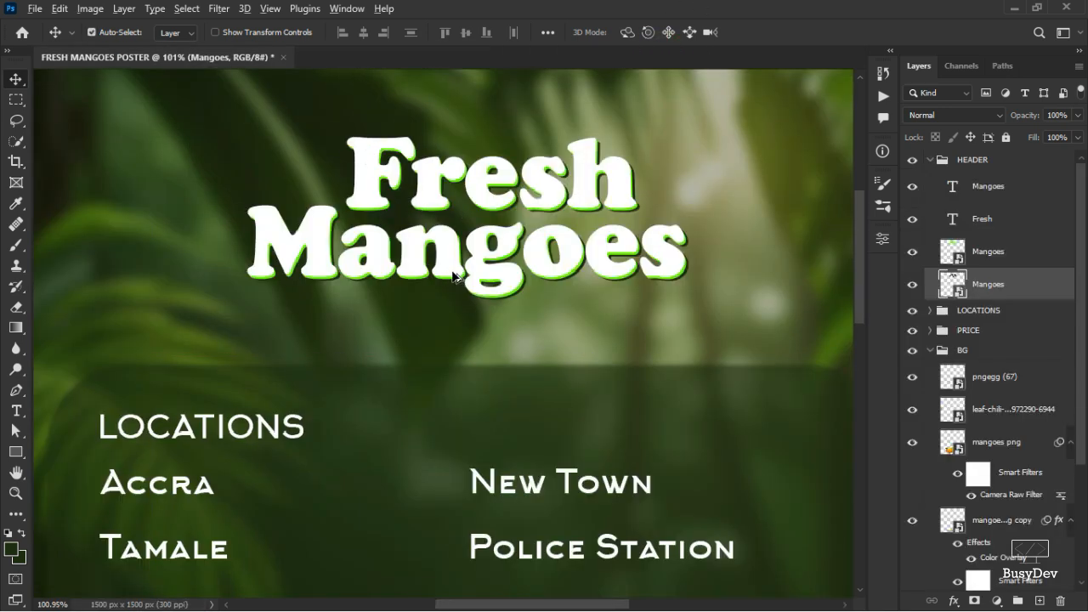
Scale the HEADER group up to about 123% and move it slightly higher on the poster.
{"action": "scroll", "coordinate": [449, 270], "scroll_direction": "down", "scroll_amount": 3}
{"action": "scroll", "coordinate": [551, 247], "scroll_direction": "down", "scroll_amount": 1}
{"action": "scroll", "coordinate": [463, 253], "scroll_direction": "up", "scroll_amount": 5}
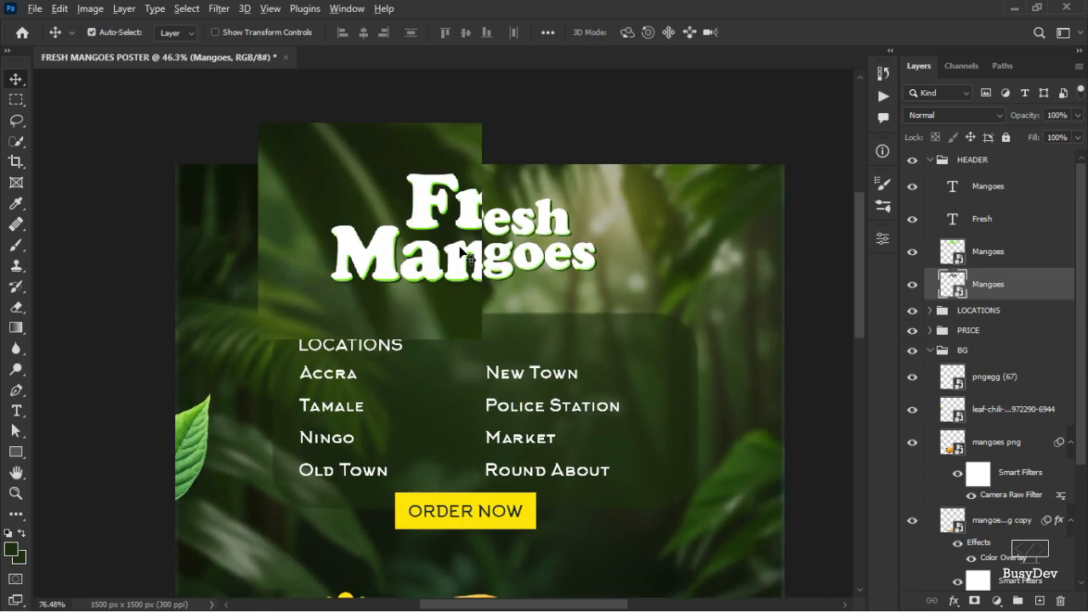
{"action": "scroll", "coordinate": [464, 253], "scroll_direction": "down", "scroll_amount": 5}
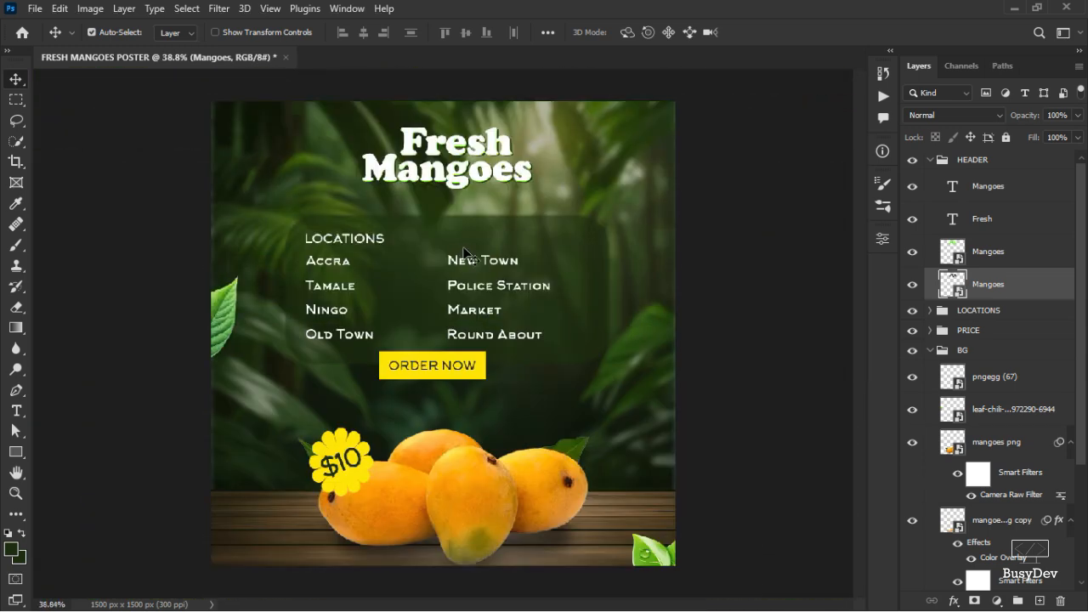
{"action": "scroll", "coordinate": [478, 255], "scroll_direction": "up", "scroll_amount": 2}
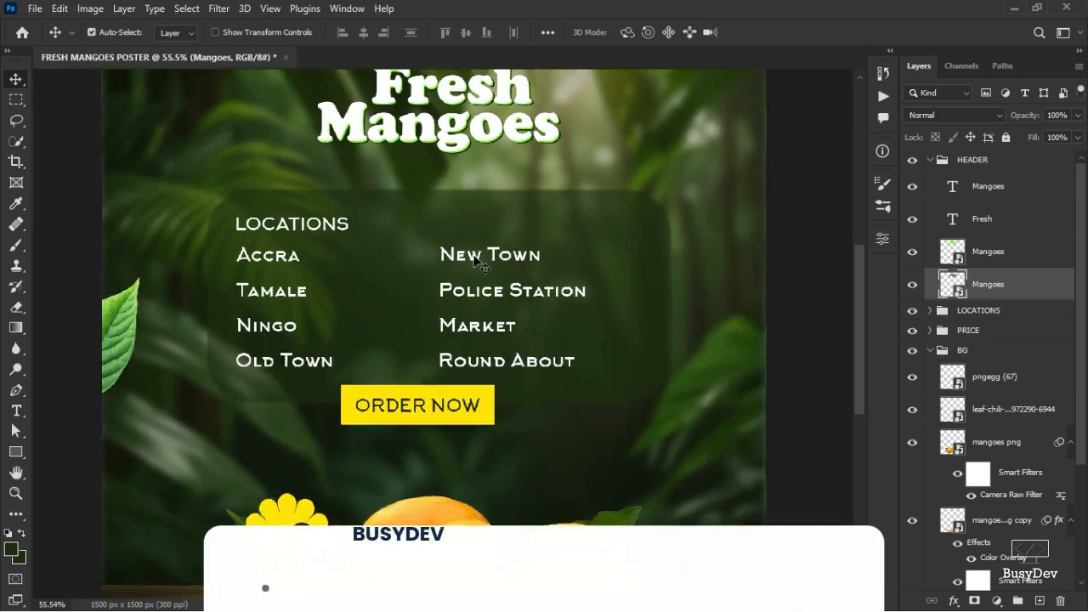
{"action": "scroll", "coordinate": [478, 264], "scroll_direction": "up", "scroll_amount": 3}
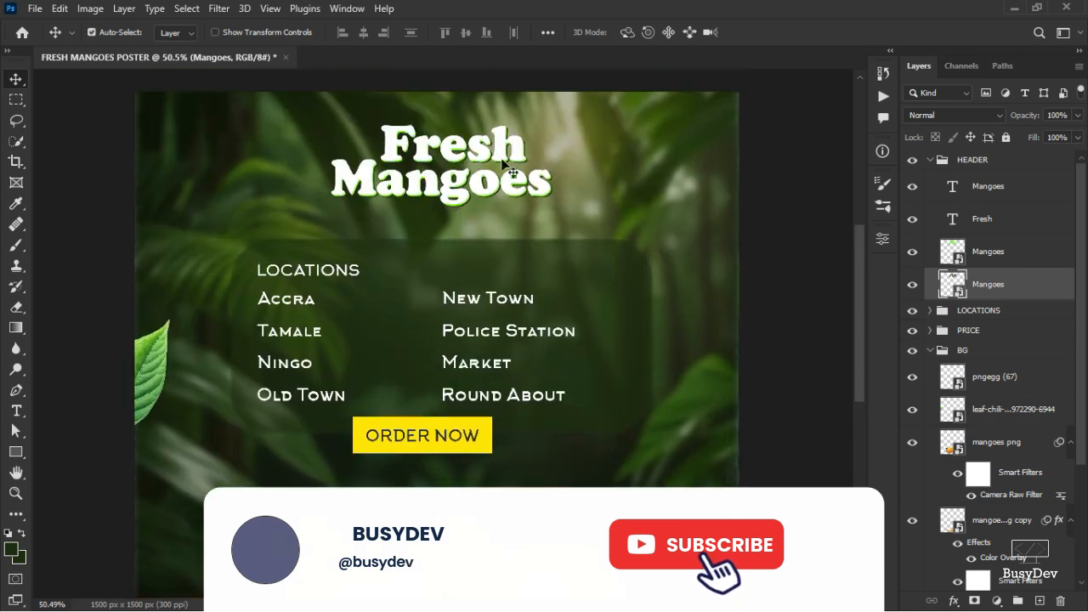
{"action": "left_click", "coordinate": [1007, 163]}
{"action": "key", "text": "ctrl+t"}
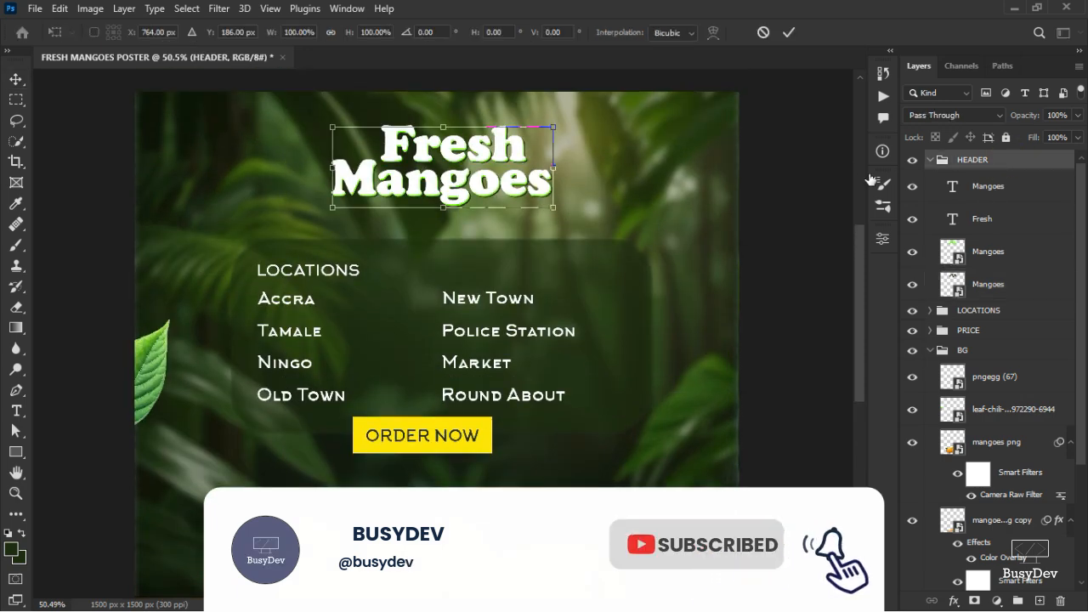
{"action": "left_click_drag", "start_coordinate": [550, 126], "coordinate": [575, 113]}
{"action": "mouse_move", "coordinate": [504, 174]}
{"action": "left_mouse_down"}
{"action": "mouse_move", "coordinate": [515, 176]}
{"action": "mouse_move", "coordinate": [457, 180]}
{"action": "mouse_move", "coordinate": [496, 147]}
{"action": "mouse_move", "coordinate": [504, 153]}
{"action": "left_mouse_up"}
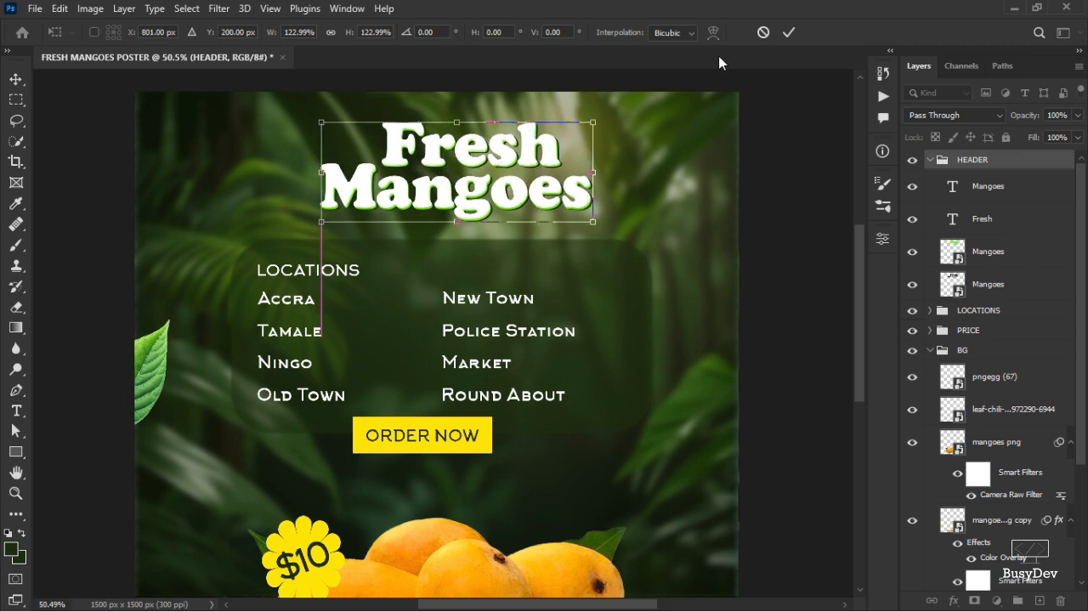
{"action": "left_click", "coordinate": [783, 32]}
Check the list of fonts used in the notes text file, then return to the poster.
{"action": "scroll", "coordinate": [439, 282], "scroll_direction": "down", "scroll_amount": 3}
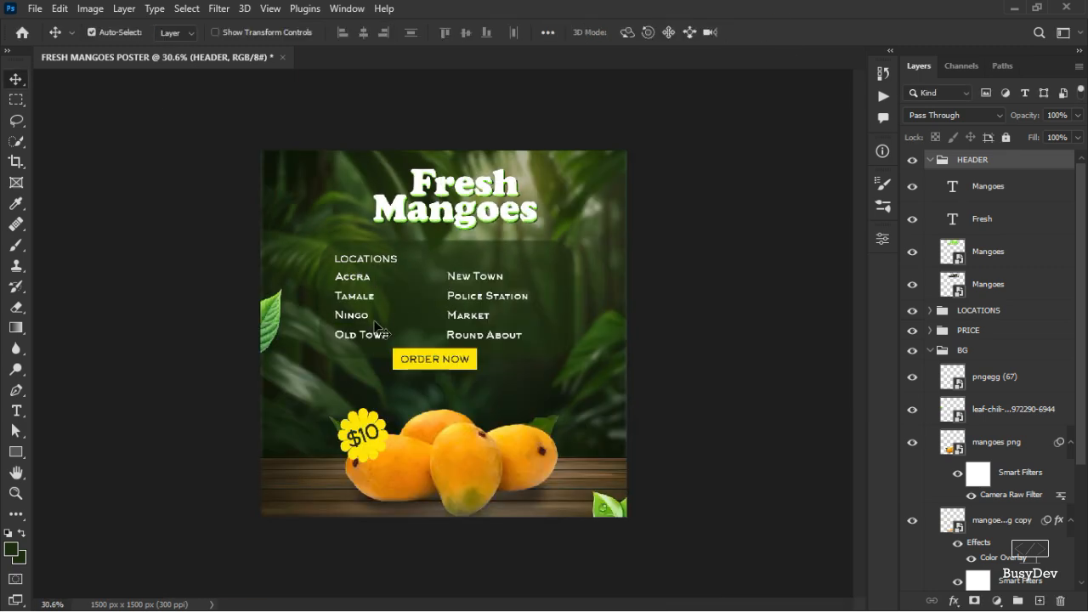
{"action": "scroll", "coordinate": [314, 389], "scroll_direction": "up", "scroll_amount": 4}
{"action": "scroll", "coordinate": [314, 394], "scroll_direction": "down", "scroll_amount": 3}
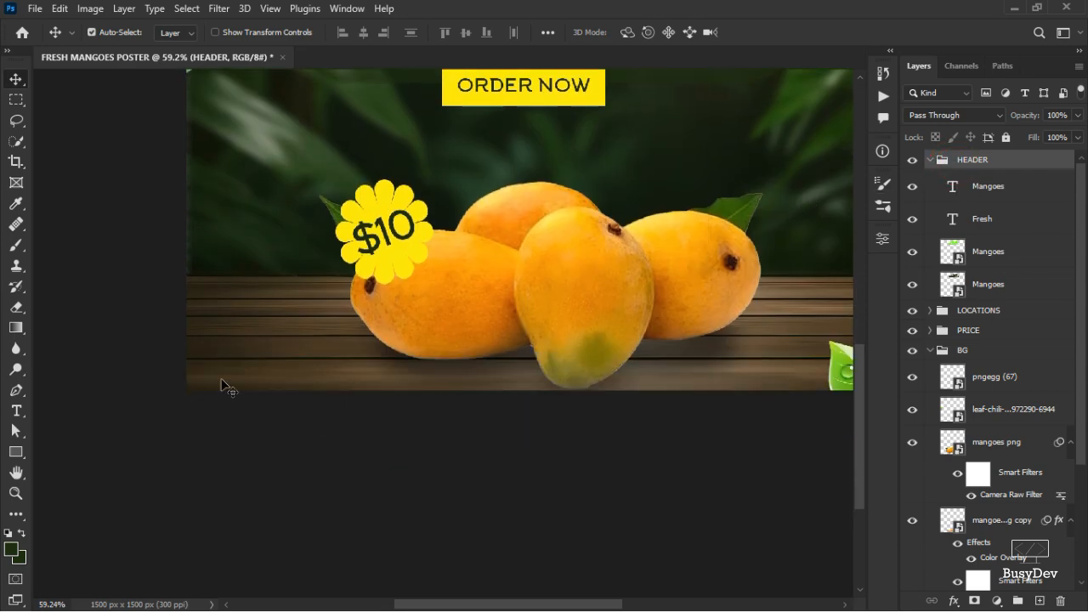
{"action": "key", "text": "alt+Tab"}
{"action": "key", "text": "alt+Tab"}
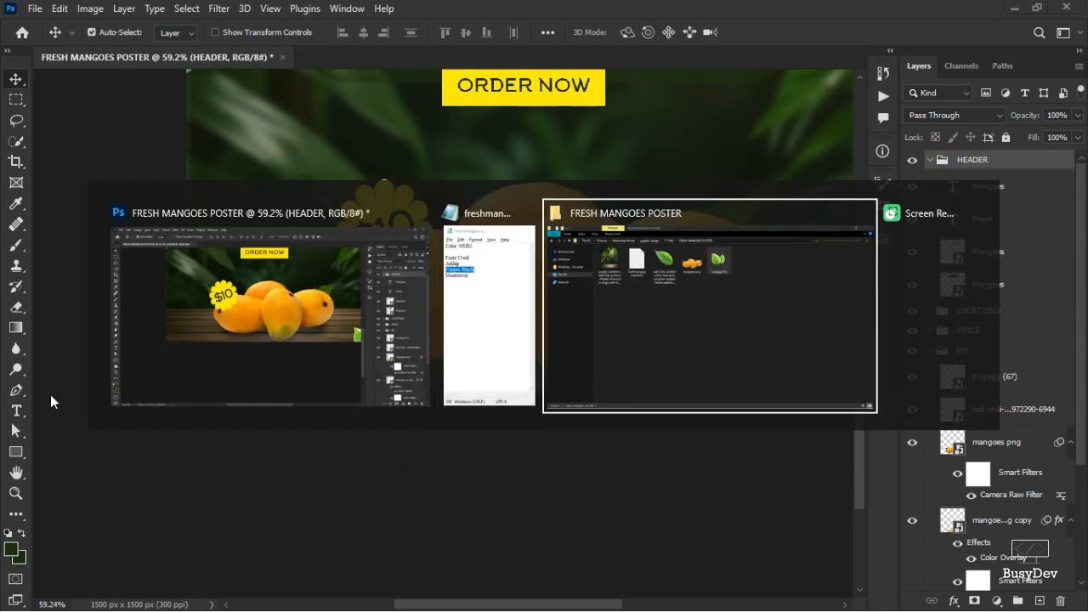
{"action": "key", "text": "alt+shift+Tab"}
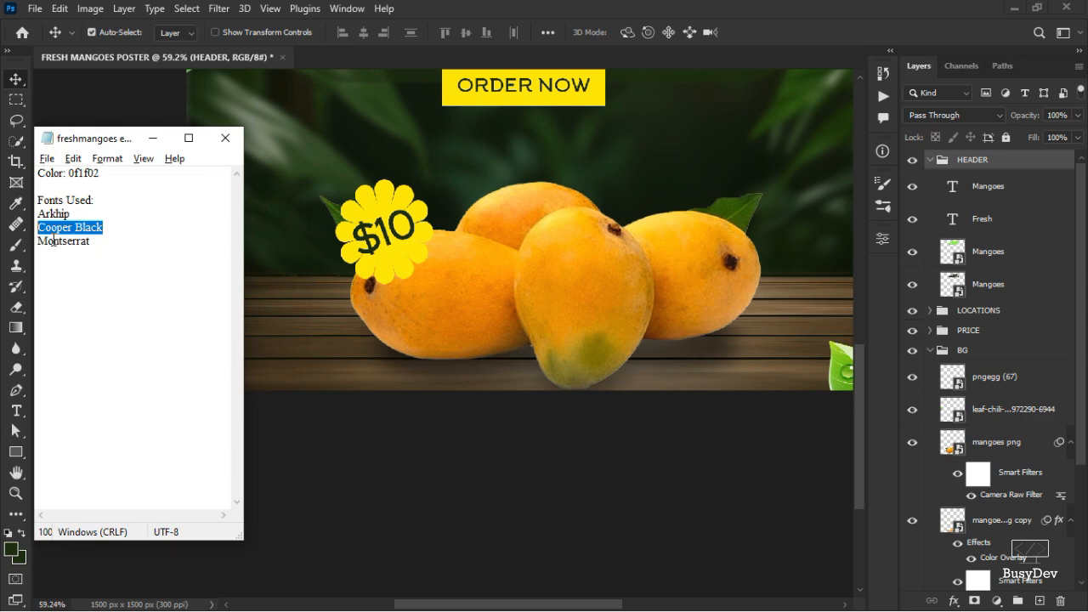
{"action": "double_click", "coordinate": [54, 241]}
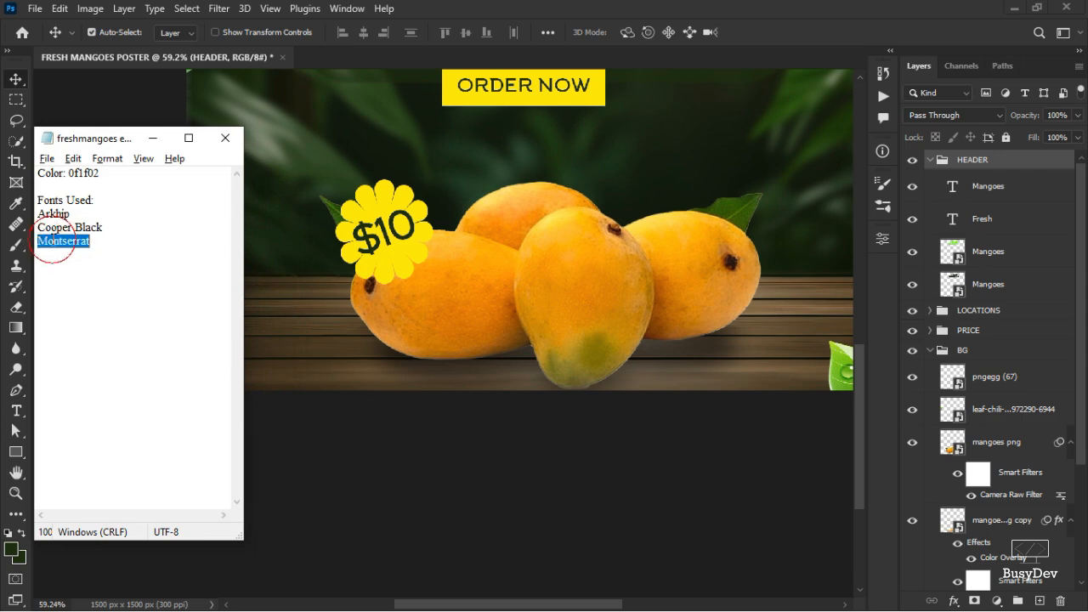
{"action": "left_click", "coordinate": [158, 140]}
Add a contact phone number text in Montserrat Bold 8 pt near the poster's lower-left corner.
{"action": "scroll", "coordinate": [297, 162], "scroll_direction": "up", "scroll_amount": 5}
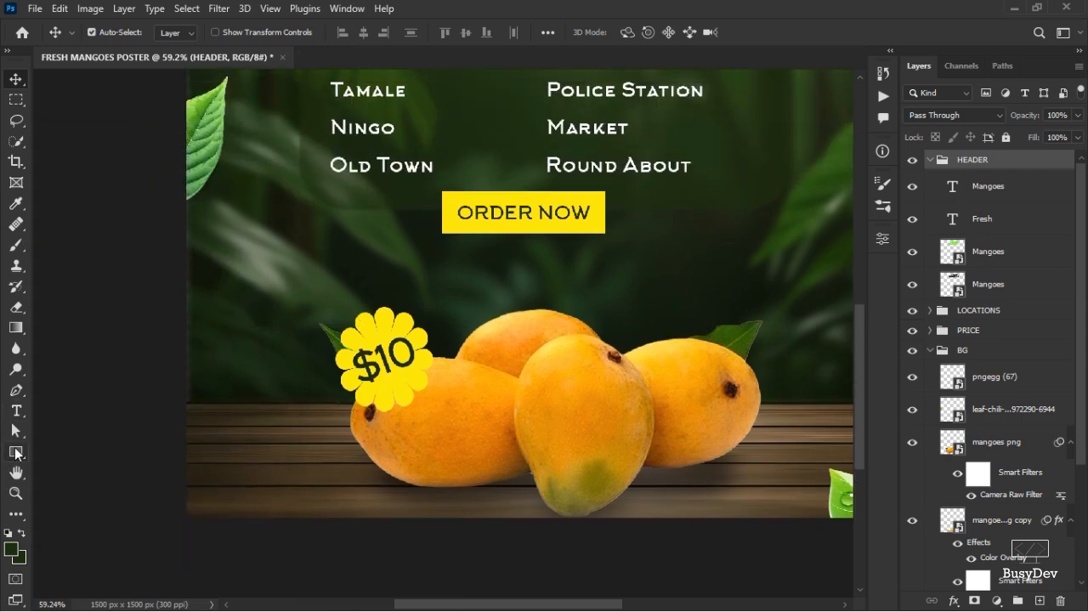
{"action": "left_click", "coordinate": [16, 410]}
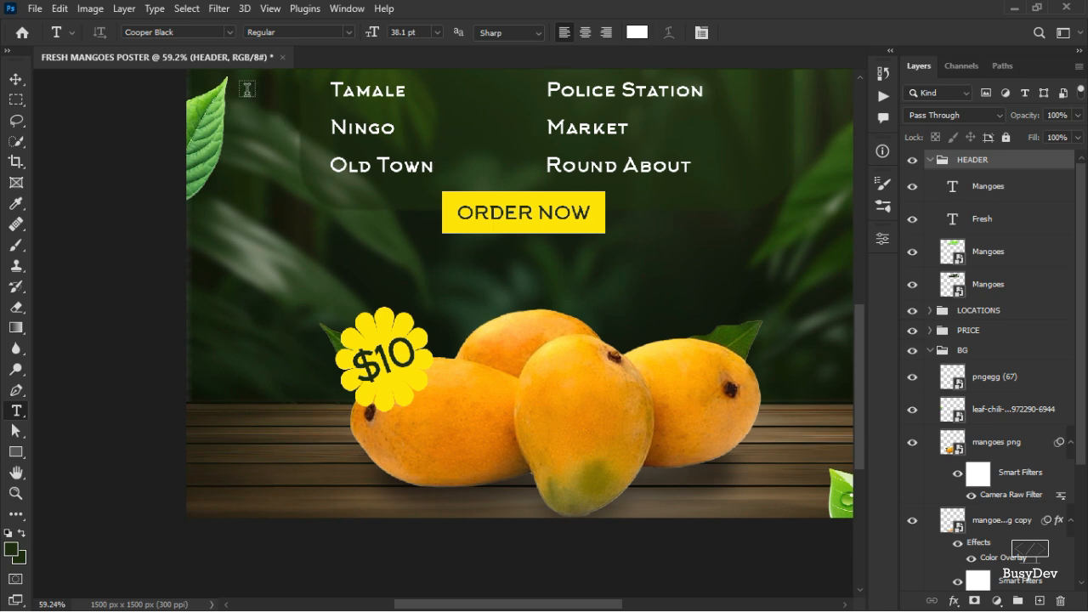
{"action": "left_click", "coordinate": [201, 33]}
{"action": "type", "text": "Montserrat"}
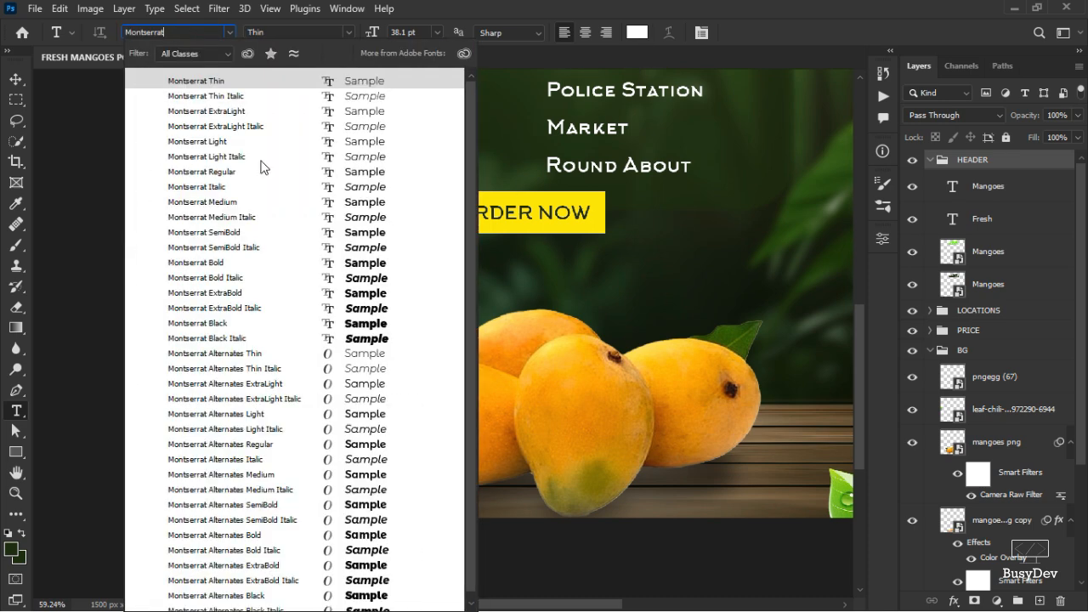
{"action": "left_click", "coordinate": [223, 265]}
{"action": "left_click", "coordinate": [215, 457]}
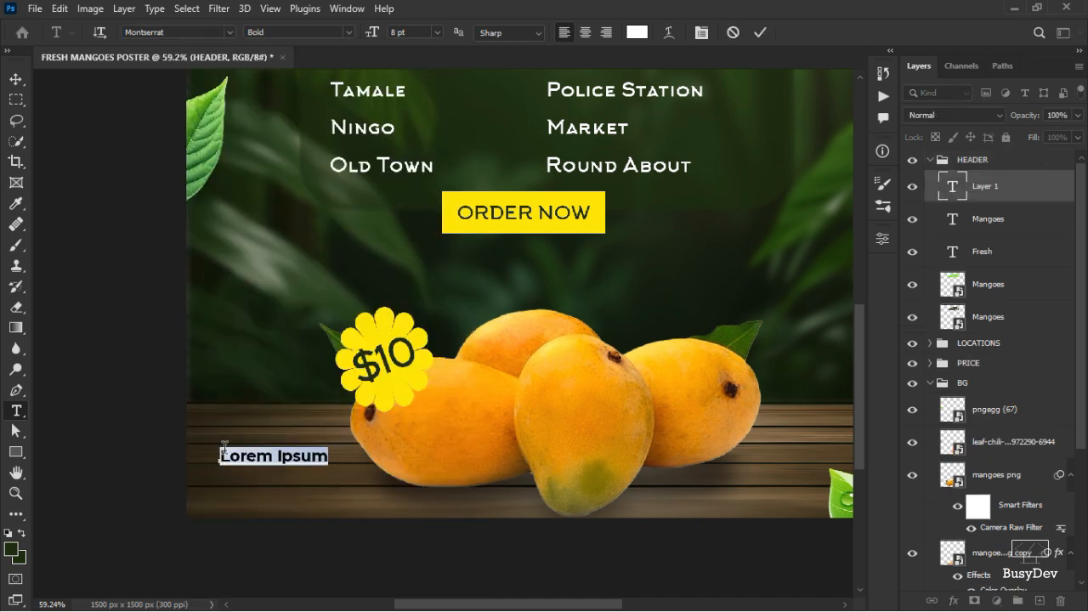
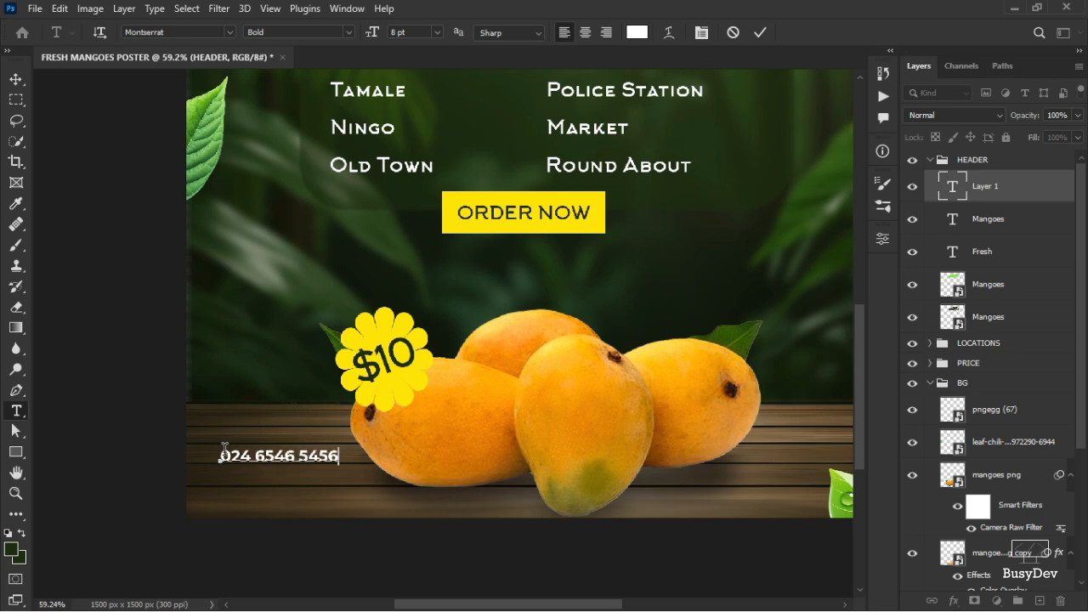
{"action": "left_click", "coordinate": [759, 38]}
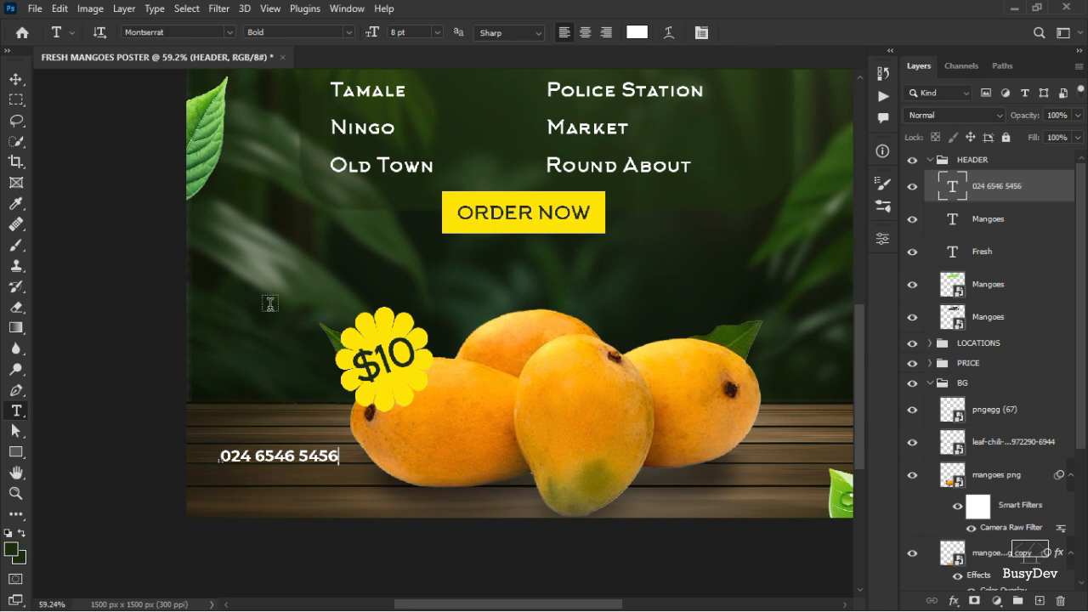
Move the phone number text a little lower and move its layer out above the HEADER group.
{"action": "left_click", "coordinate": [16, 79]}
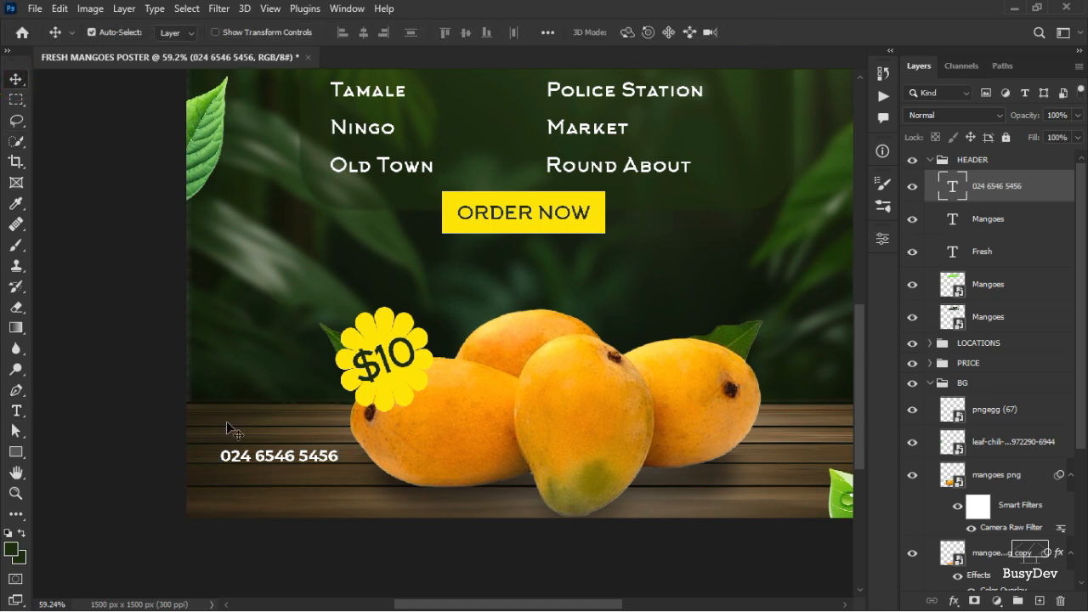
{"action": "left_click_drag", "start_coordinate": [272, 459], "coordinate": [274, 500]}
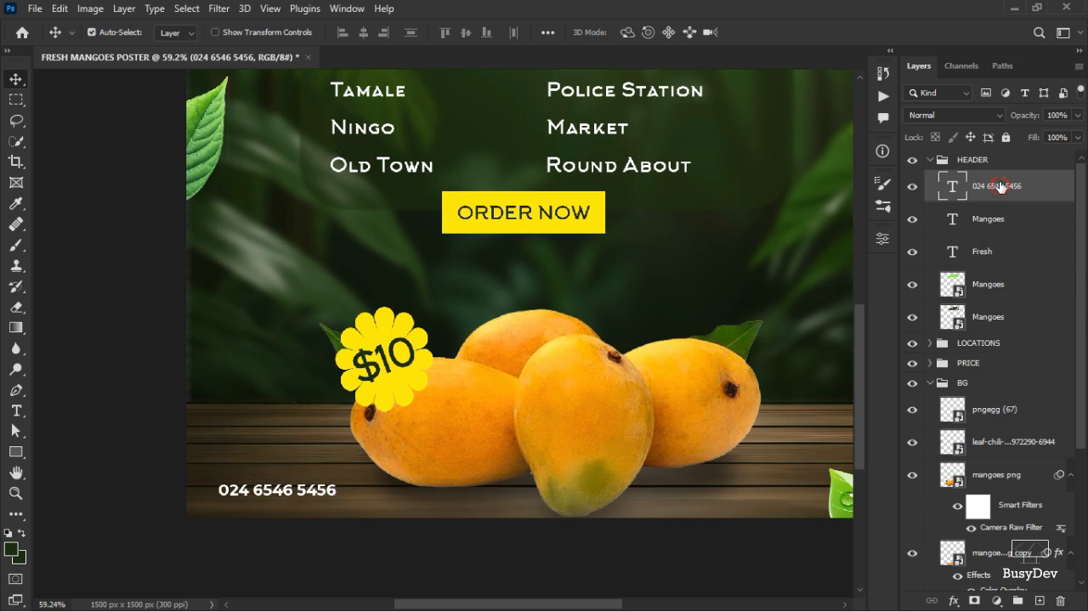
{"action": "mouse_move", "coordinate": [1000, 187]}
{"action": "left_mouse_down"}
{"action": "mouse_move", "coordinate": [1004, 141]}
{"action": "mouse_move", "coordinate": [1002, 158]}
{"action": "mouse_move", "coordinate": [986, 161]}
{"action": "mouse_move", "coordinate": [999, 177]}
{"action": "left_mouse_up"}
Collapse the HEADER group and review the whole poster.
{"action": "left_click", "coordinate": [928, 195]}
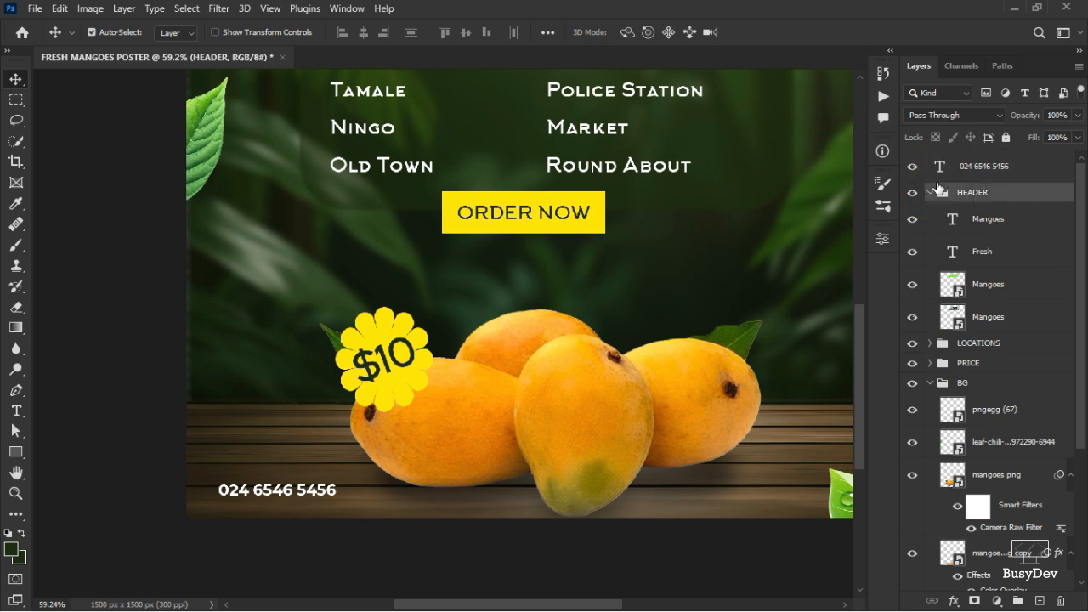
{"action": "left_click", "coordinate": [929, 193]}
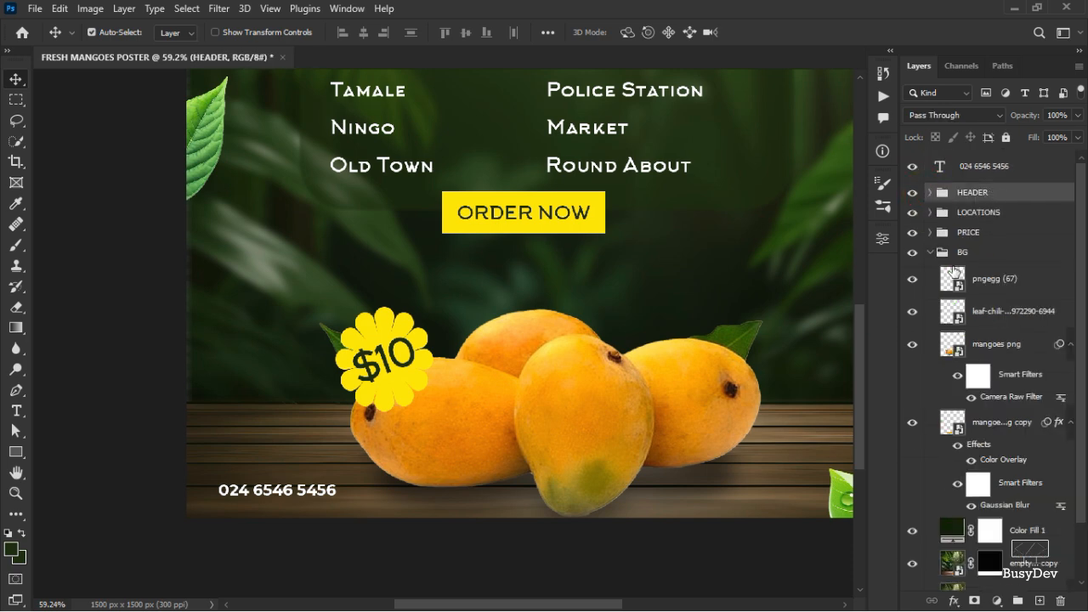
{"action": "scroll", "coordinate": [443, 389], "scroll_direction": "up", "scroll_amount": 1}
{"action": "scroll", "coordinate": [450, 385], "scroll_direction": "up", "scroll_amount": 2}
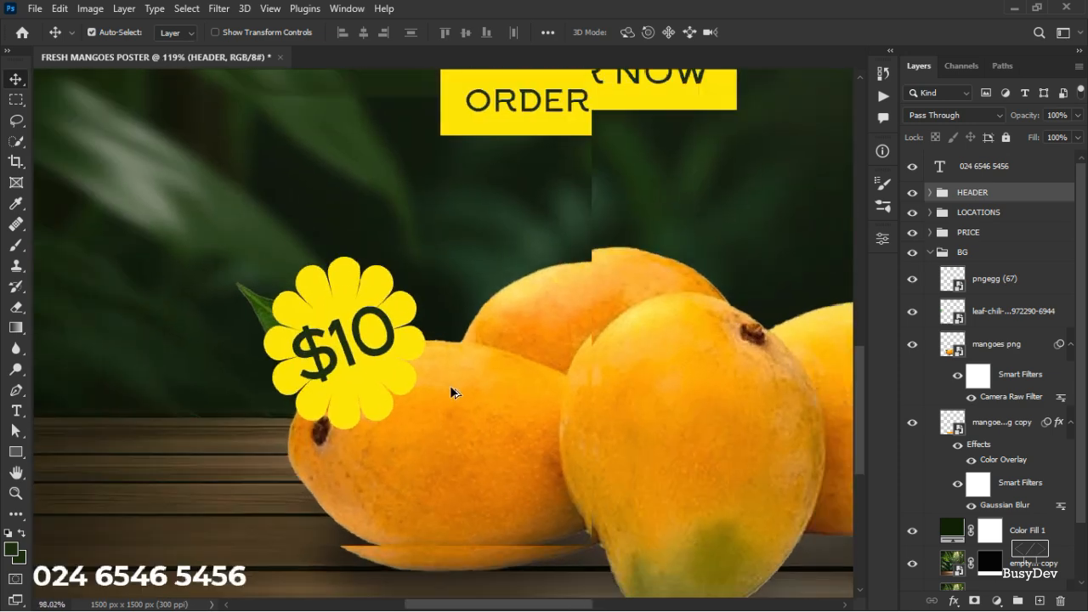
{"action": "scroll", "coordinate": [461, 382], "scroll_direction": "down", "scroll_amount": 5}
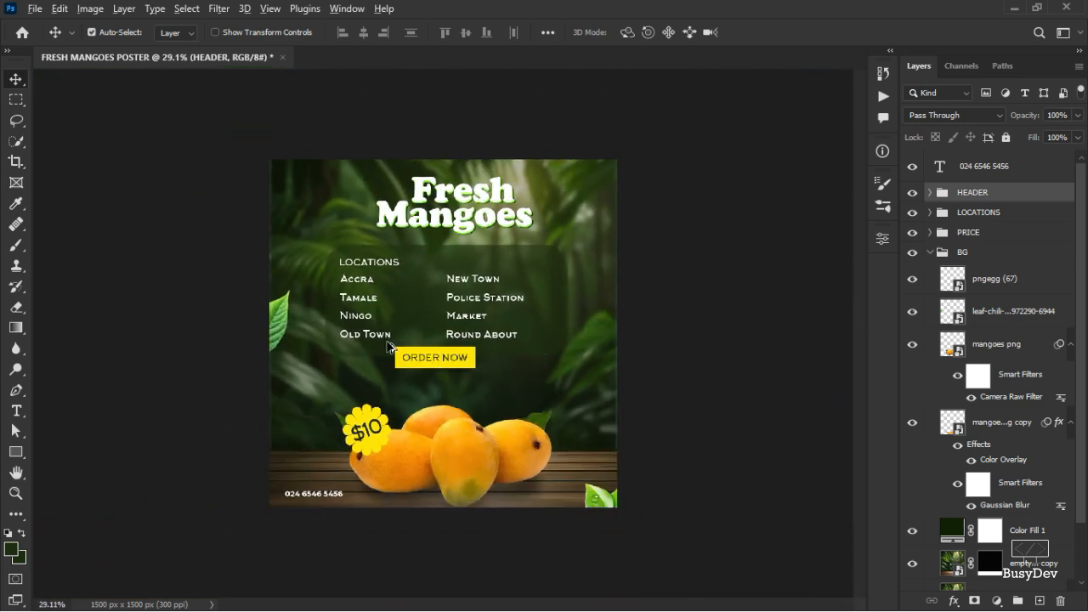
{"action": "scroll", "coordinate": [390, 348], "scroll_direction": "up", "scroll_amount": 6}
{"action": "scroll", "coordinate": [347, 366], "scroll_direction": "down", "scroll_amount": 4}
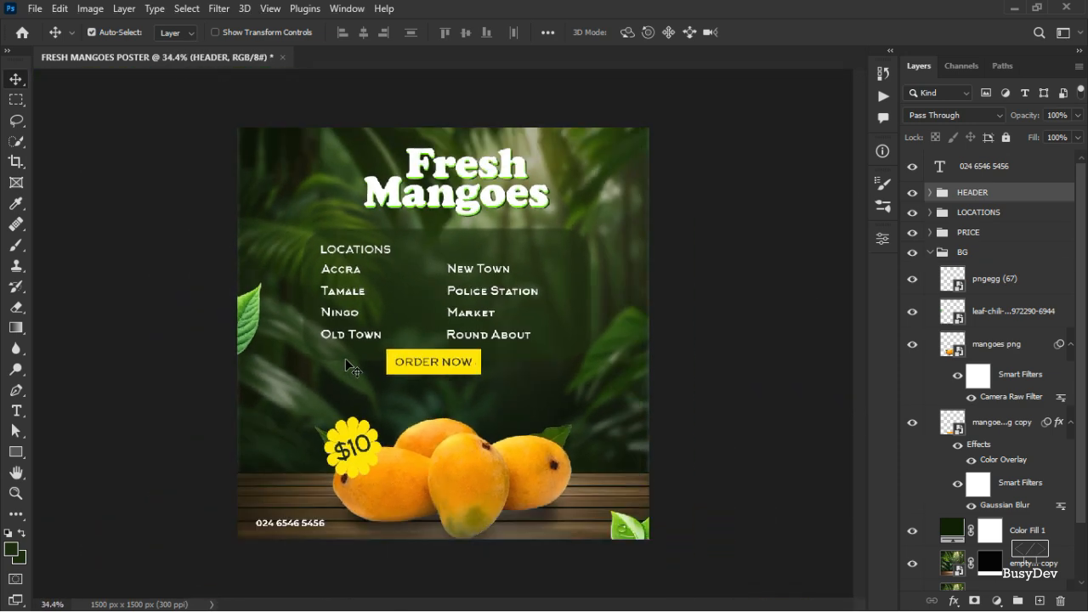